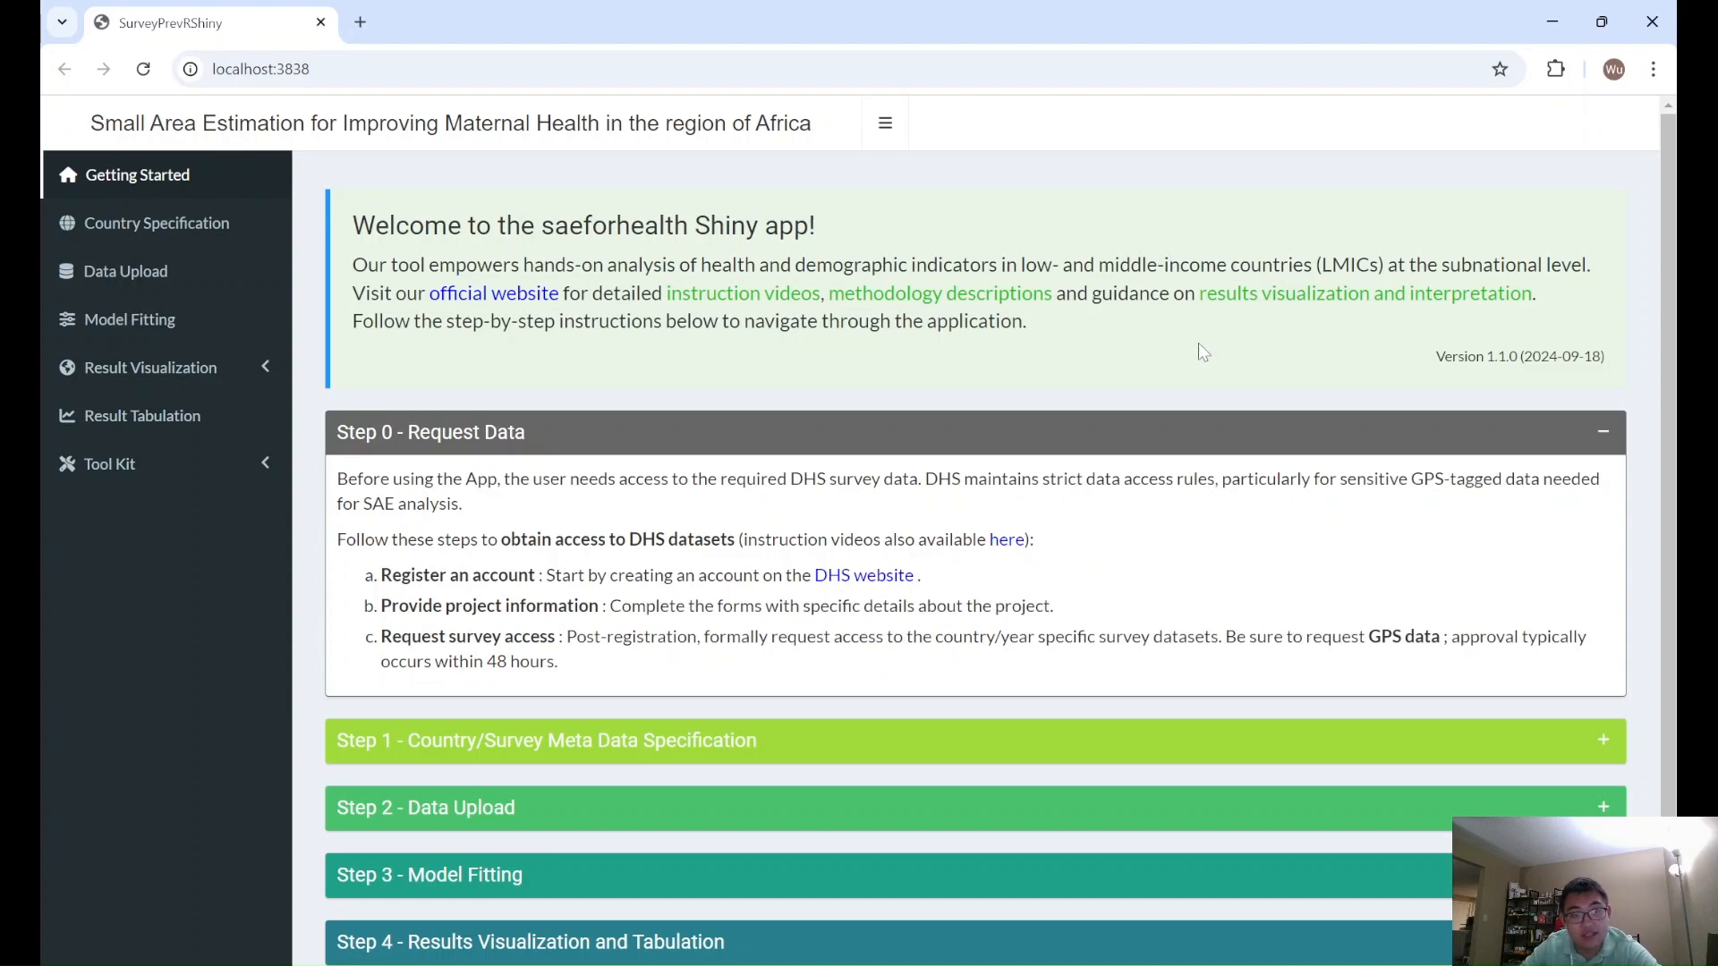
# - Open the official website linked in the welcome message, return to the app and close the website's tab
pyautogui.click(517, 307)
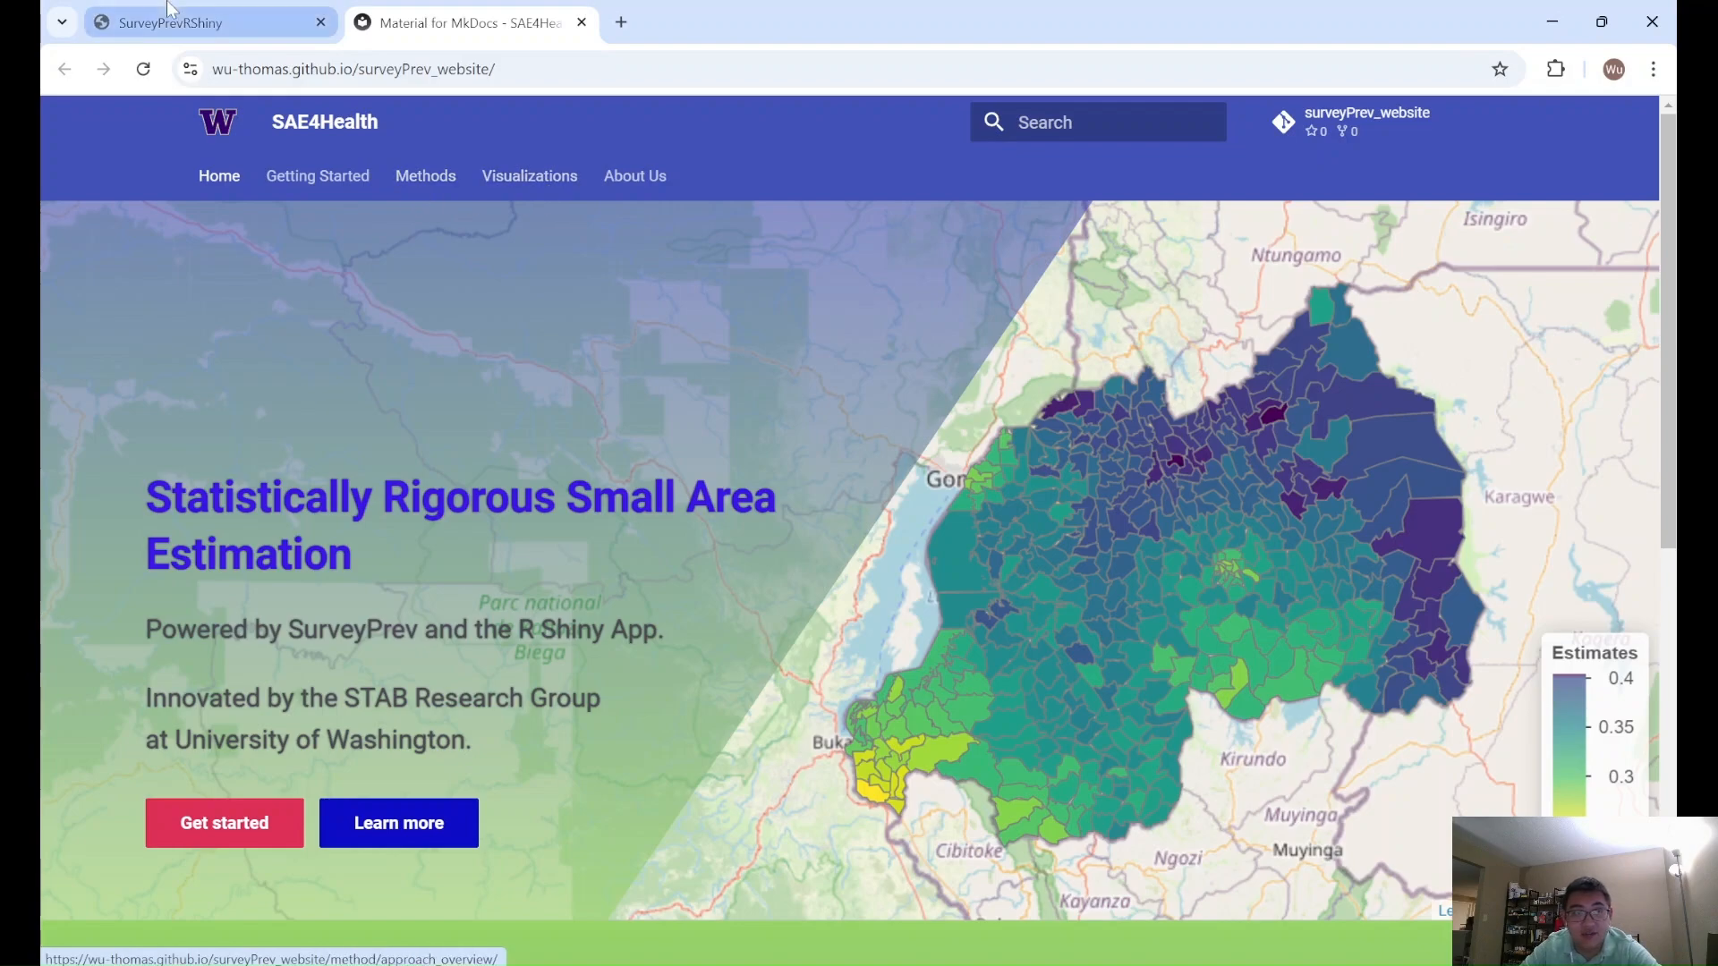
pyautogui.click(205, 23)
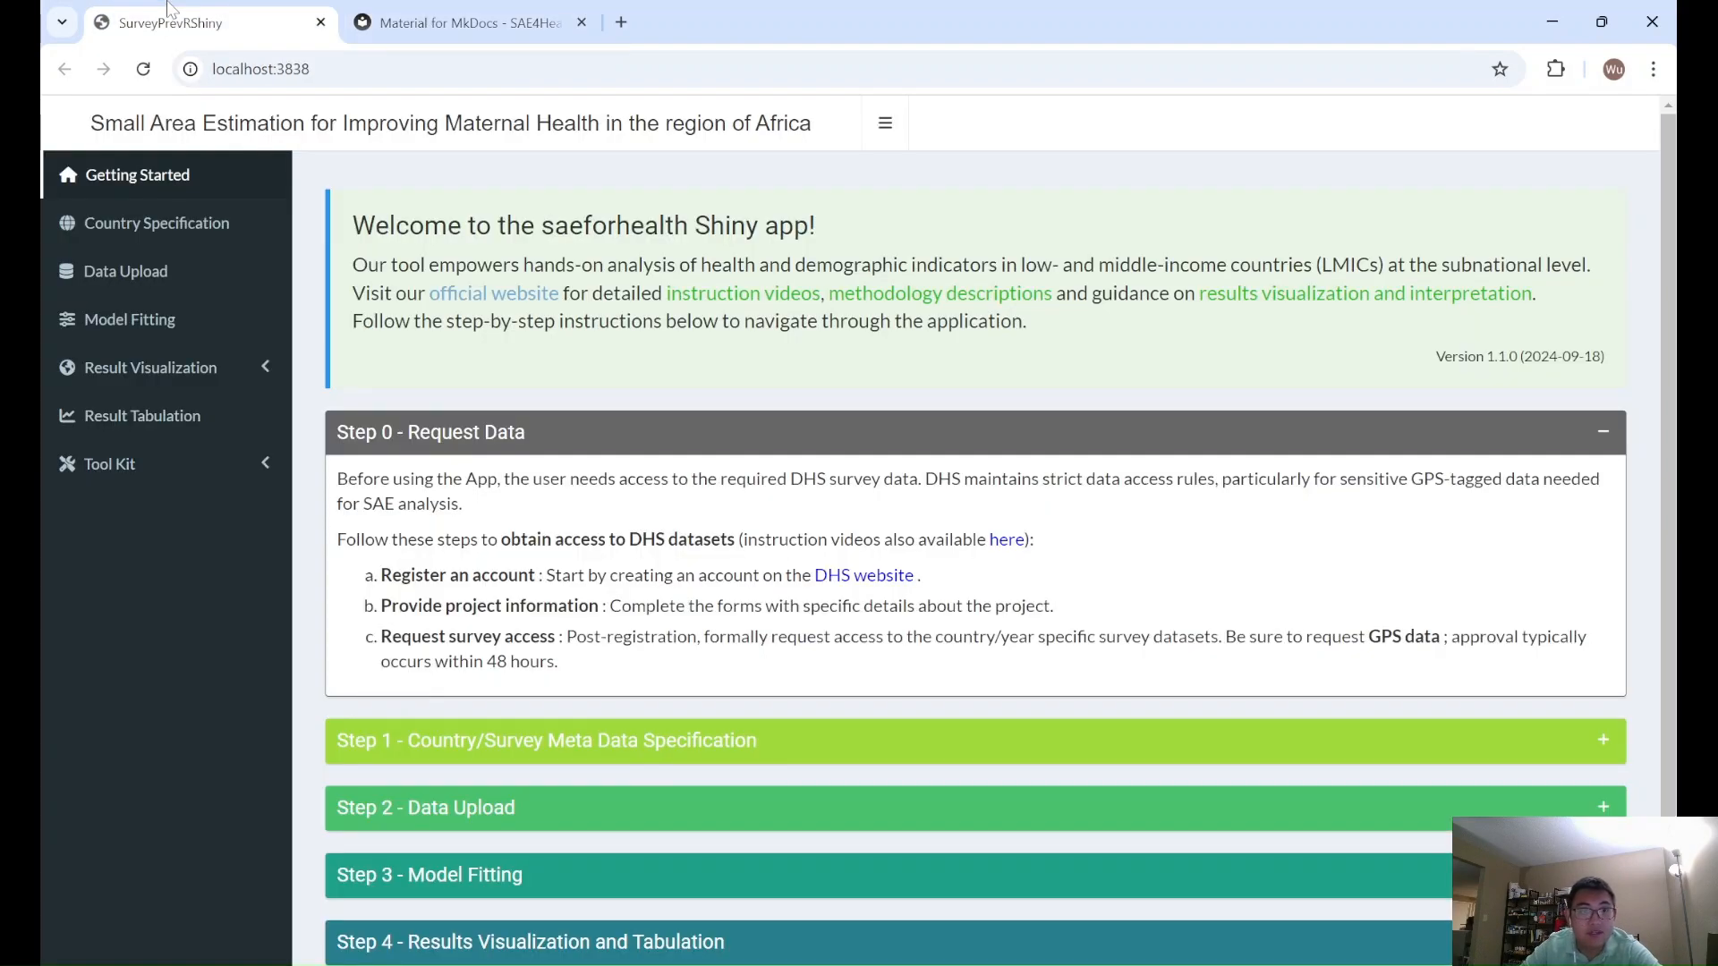
pyautogui.click(582, 23)
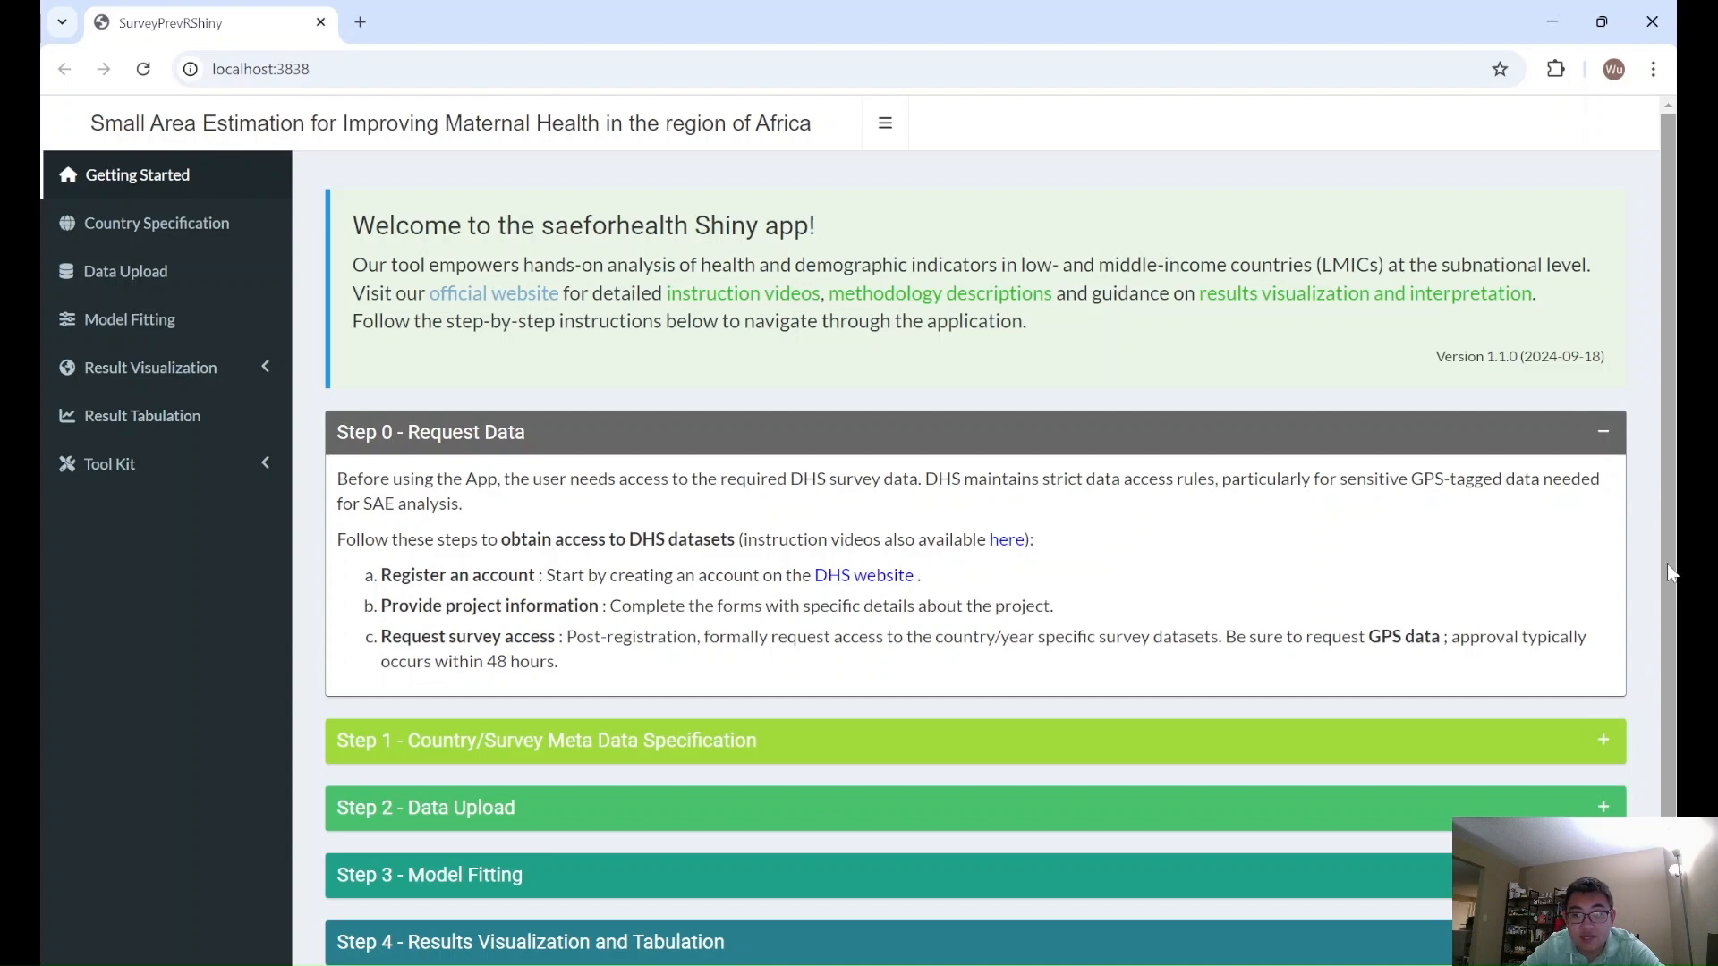
# - Collapse and reopen the Step 0 instructions, and expand Step 1 - Country/Survey Meta Data Specification to read its guidance
pyautogui.click(1615, 444)
pyautogui.click(1616, 443)
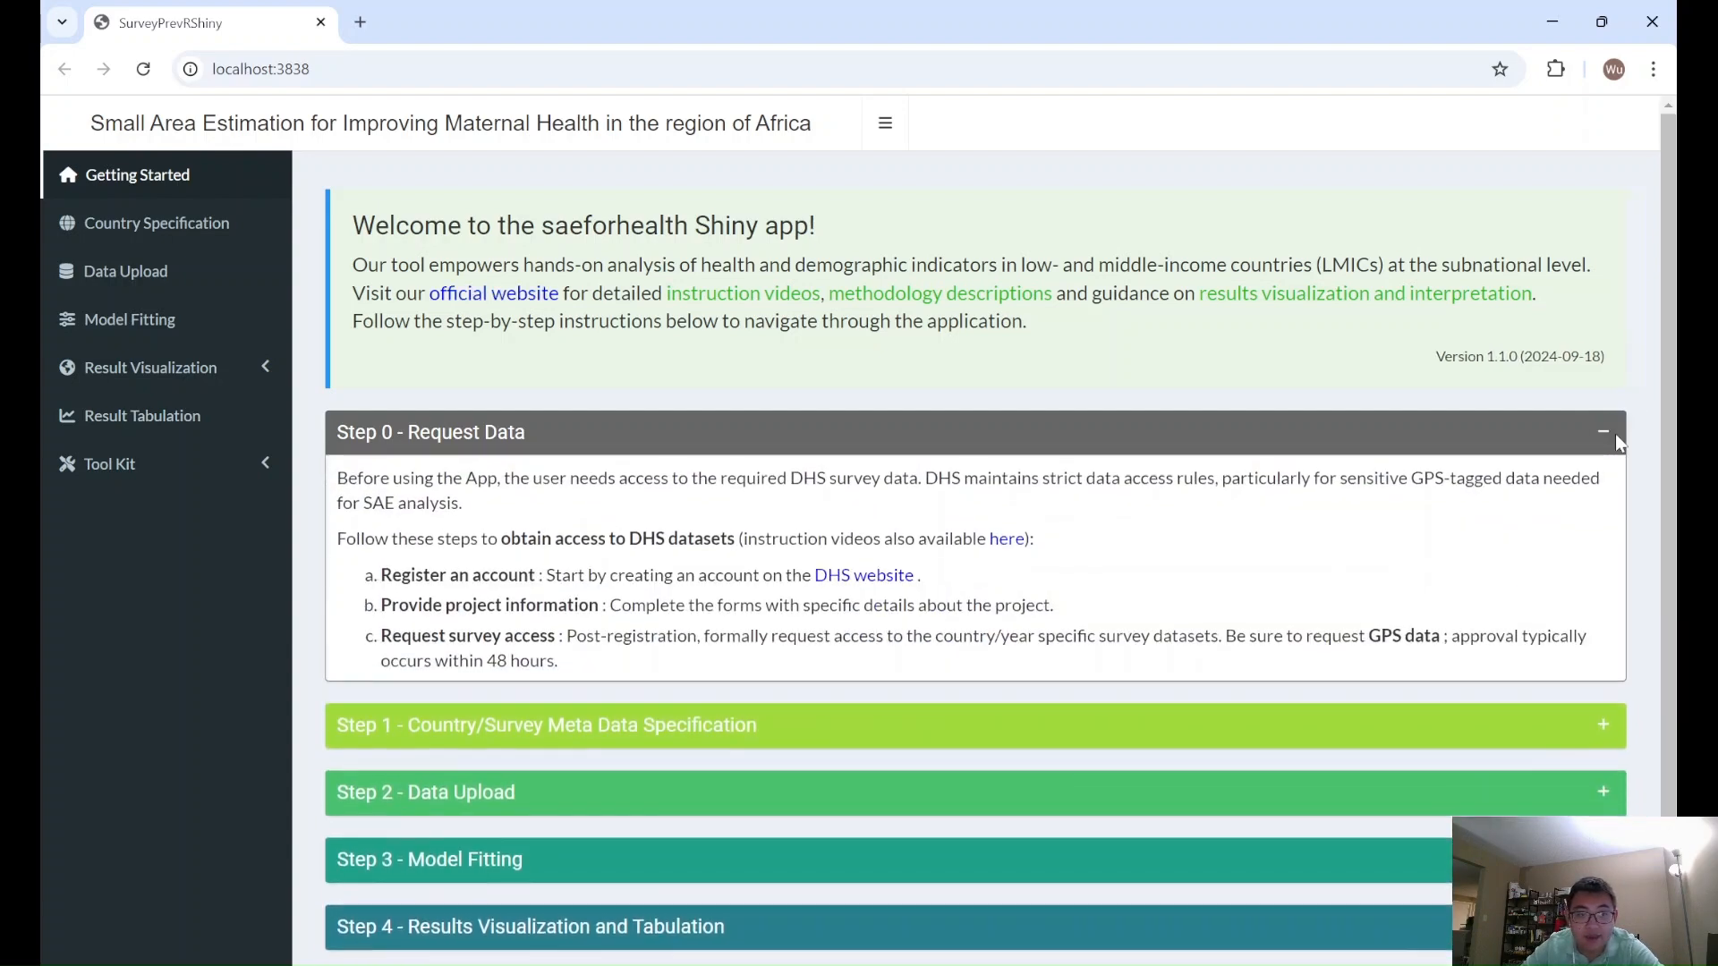
pyautogui.click(1600, 732)
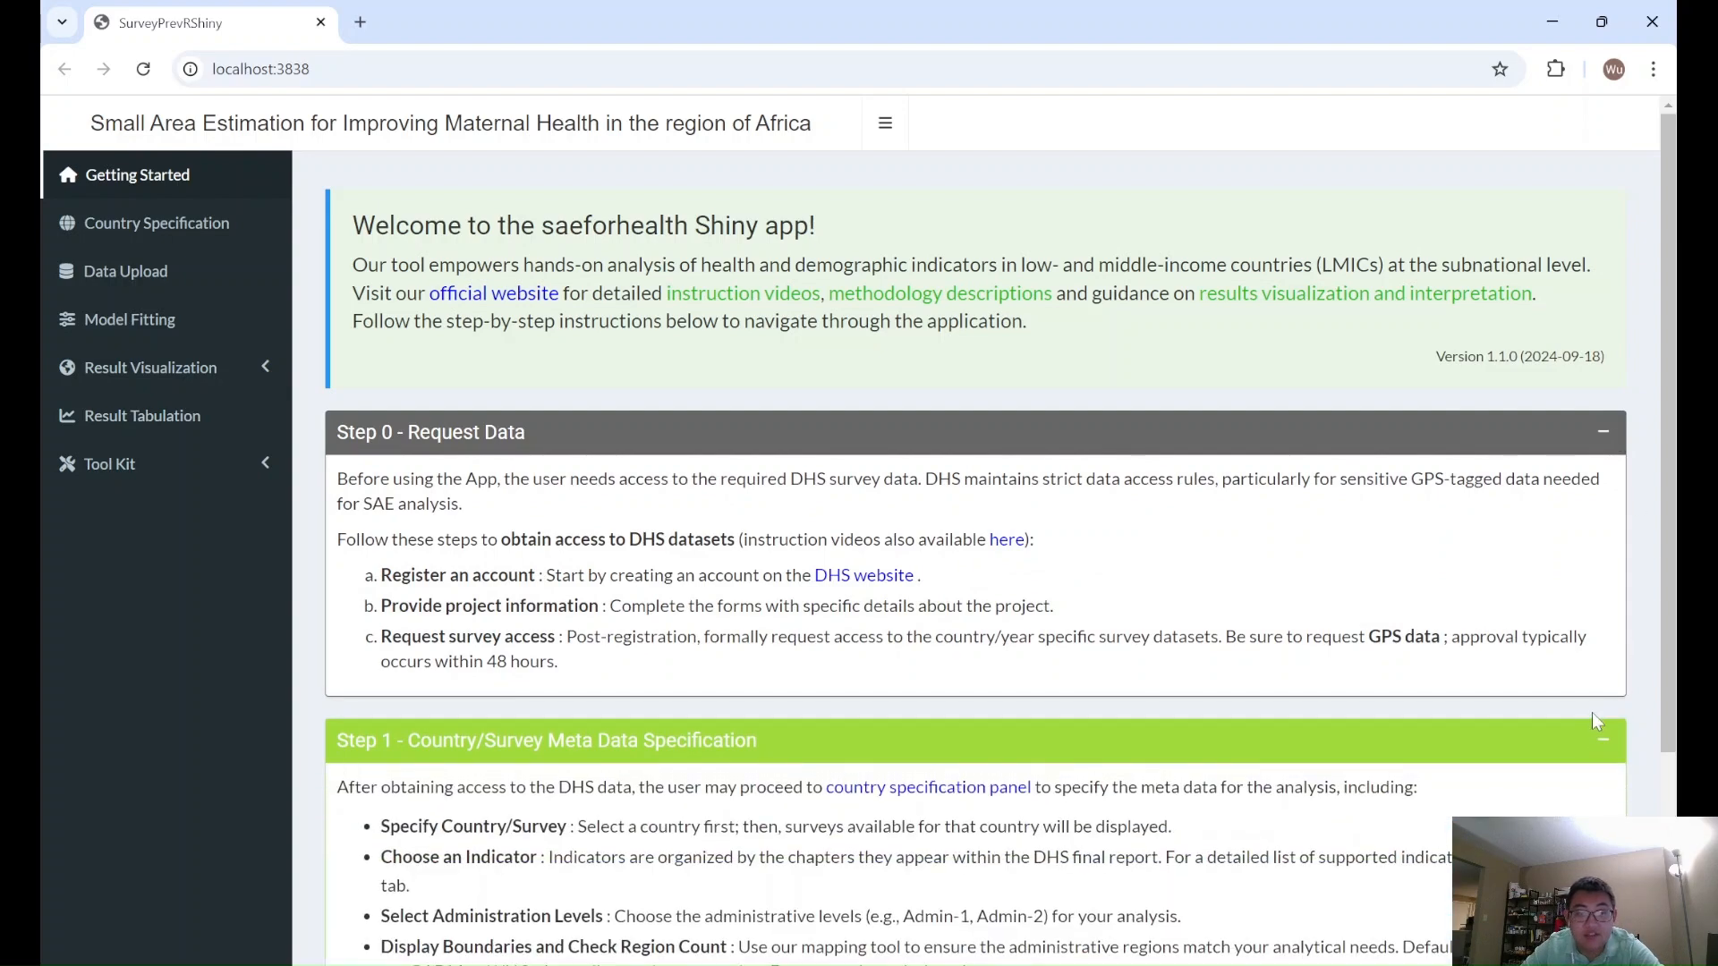
pyautogui.scroll(-1, 1592, 713)
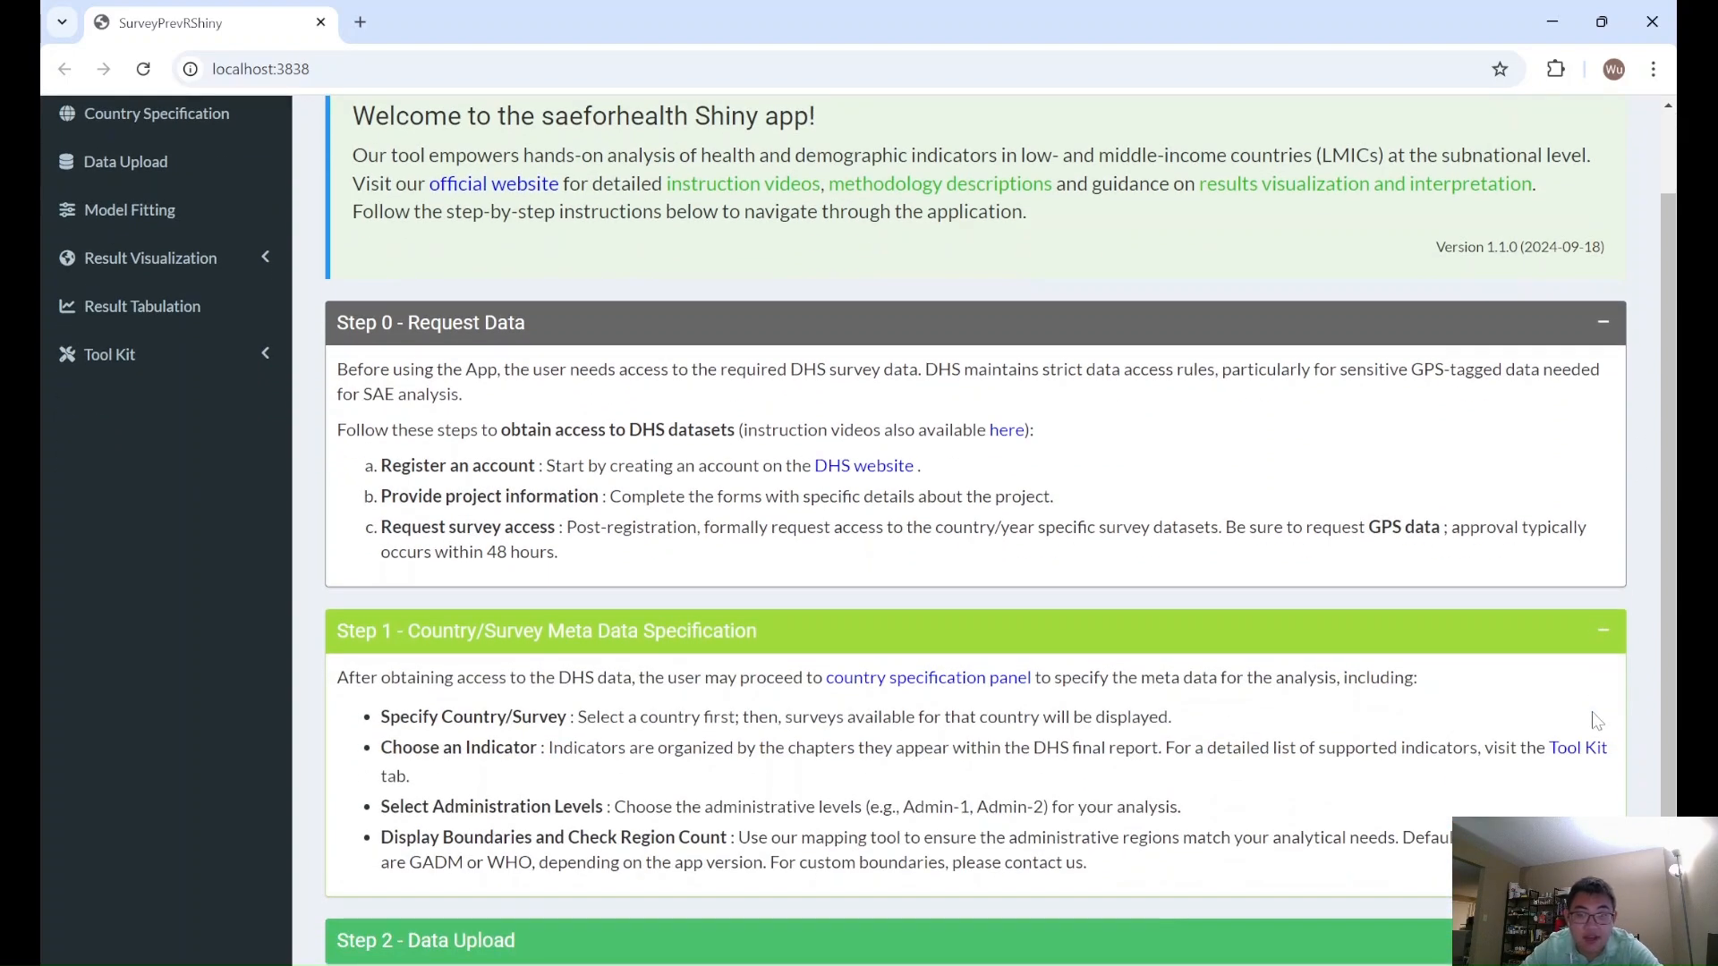
pyautogui.scroll(-2, 1597, 720)
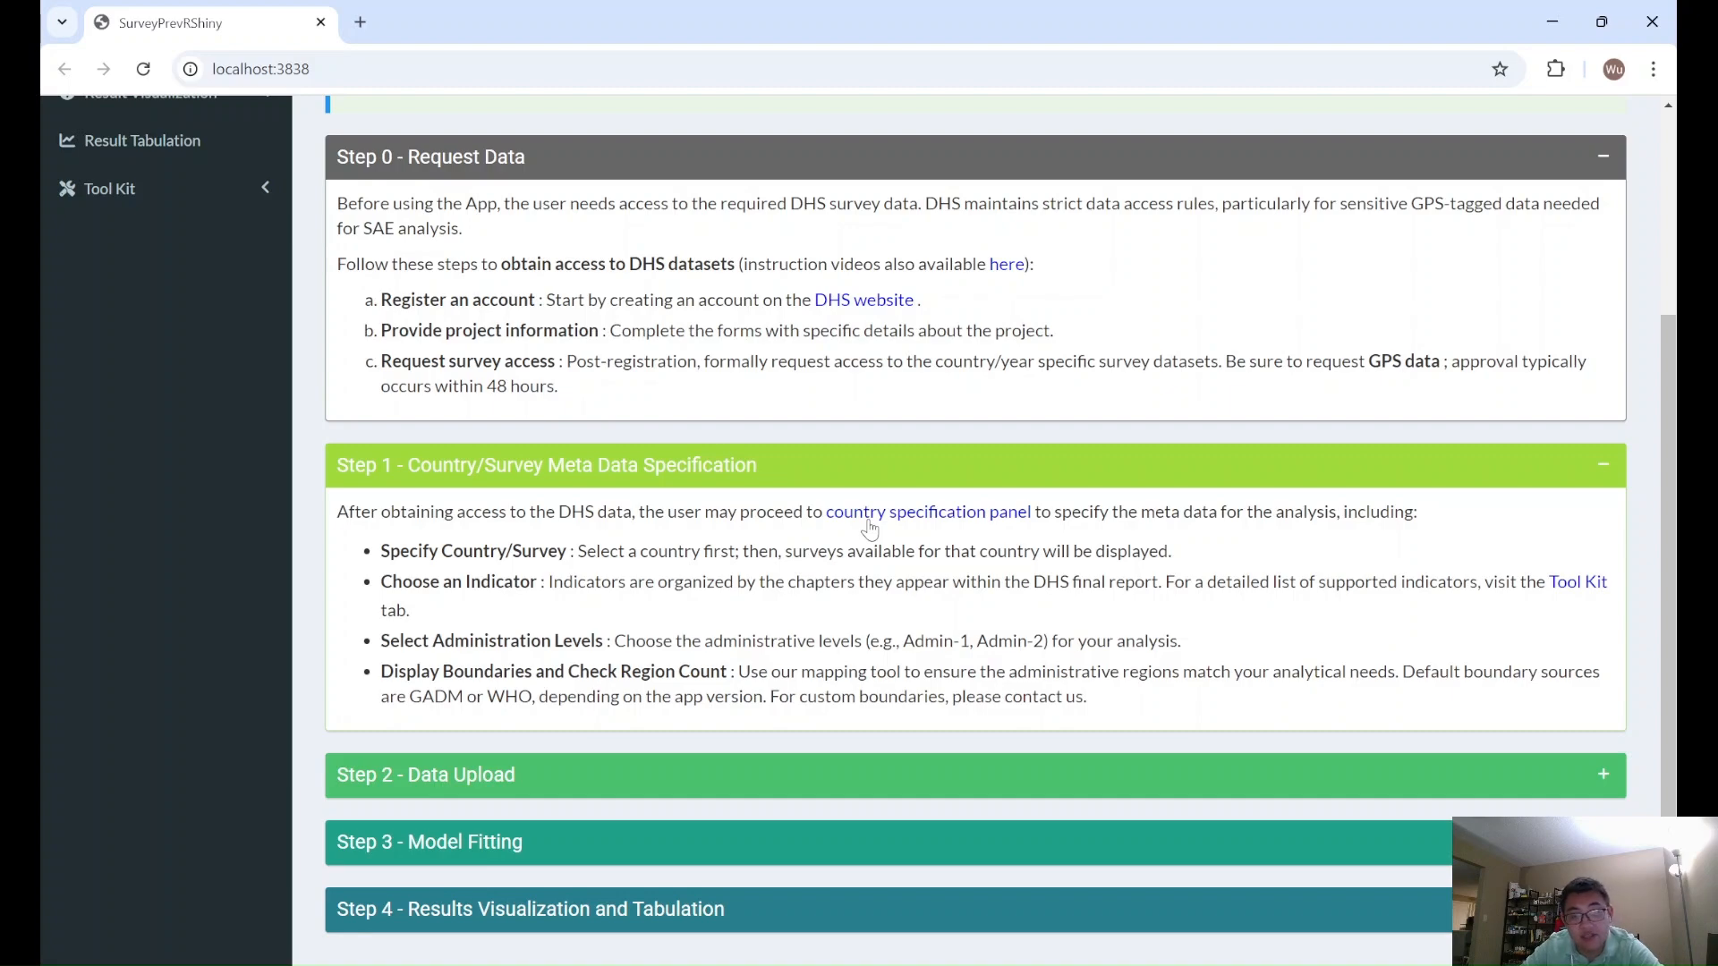
# - Follow the country specification panel link in the Step 1 instructions and return to the Getting Started page
pyautogui.click(866, 523)
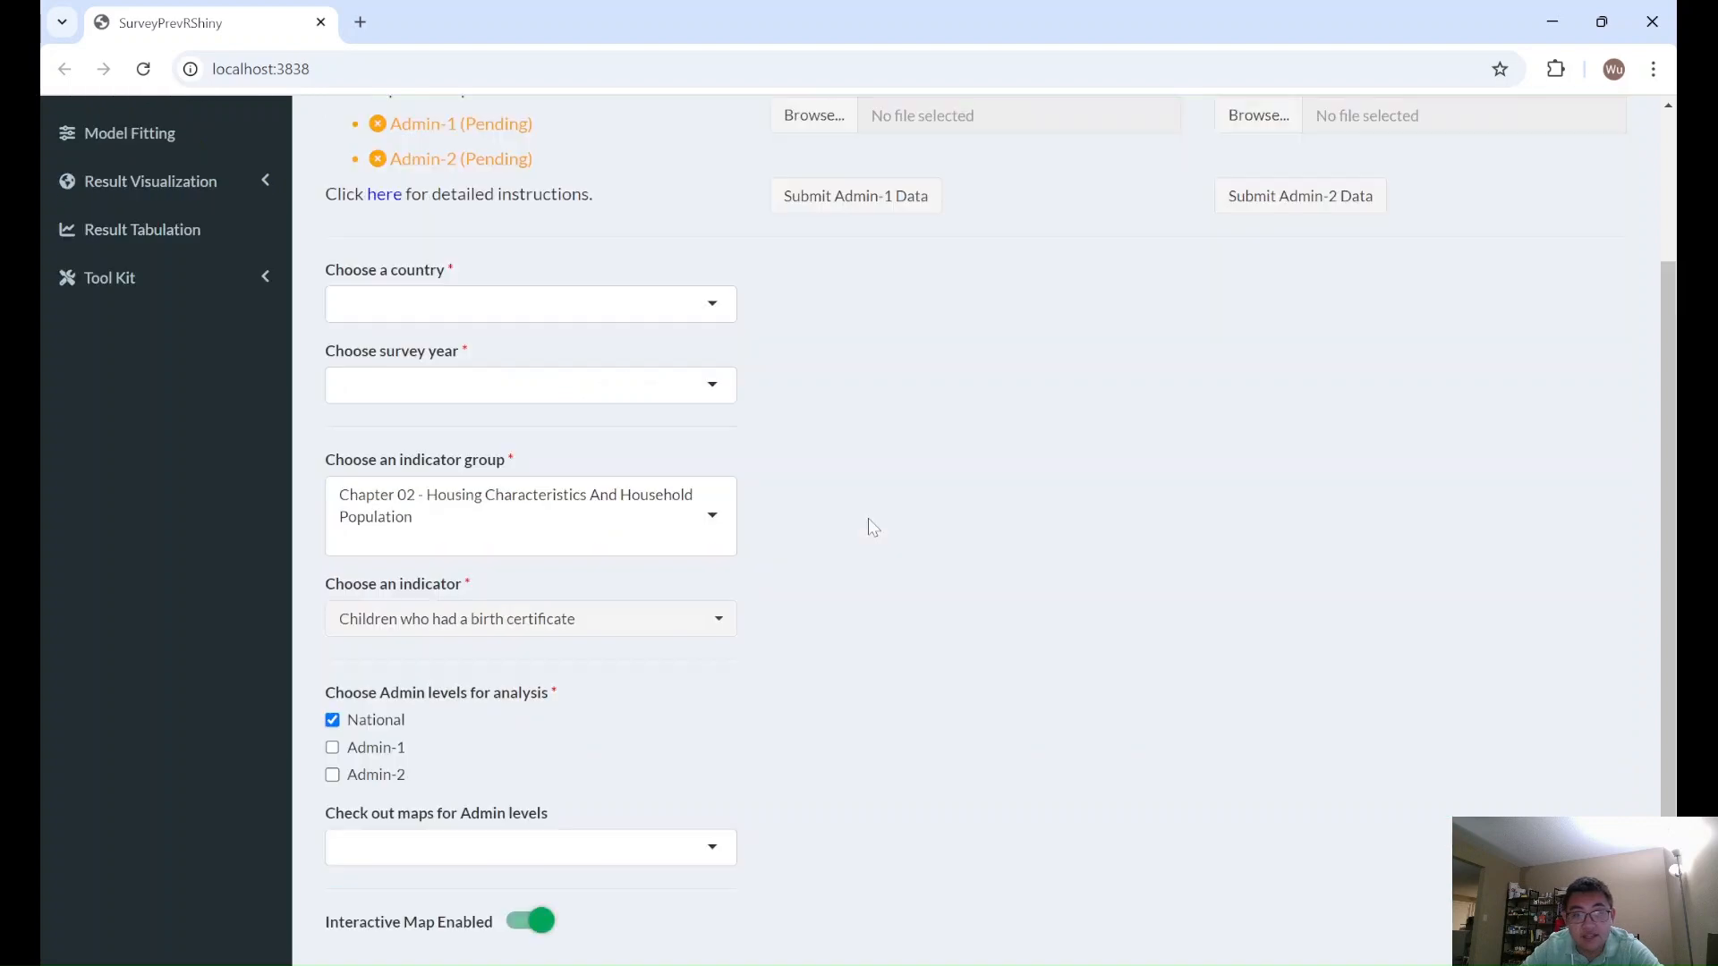
pyautogui.scroll(3, 196, 153)
pyautogui.click(132, 198)
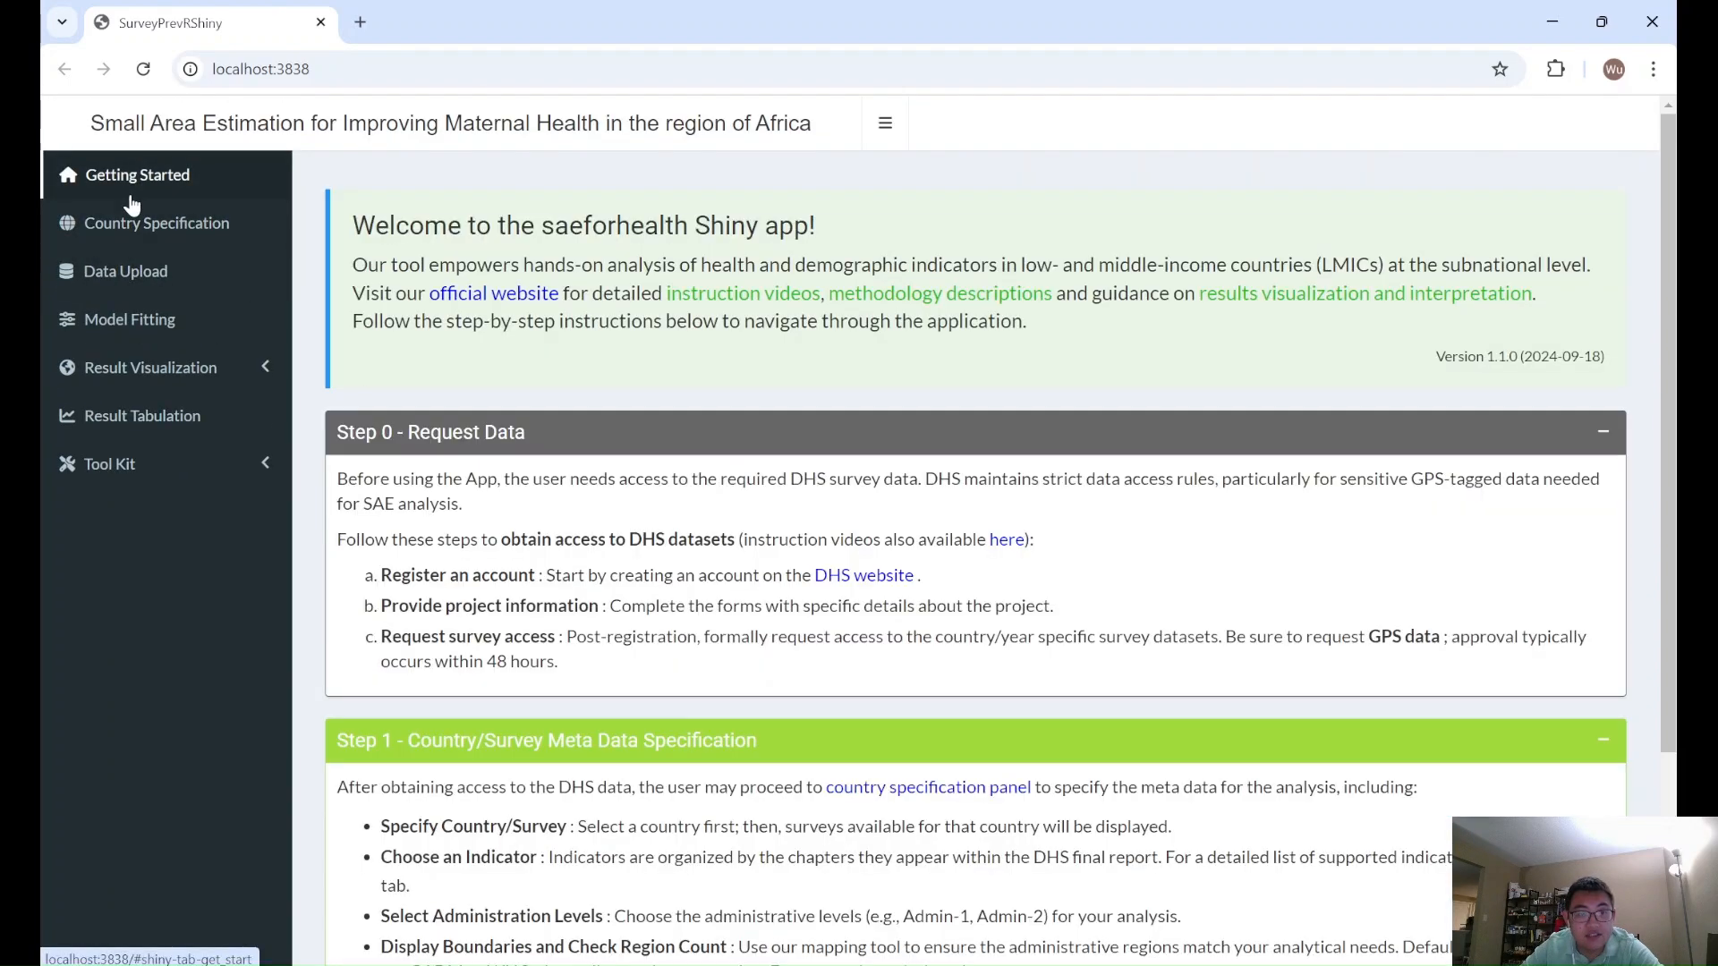
# - Collapse the Step 1 instructions, and expand Step 2 - Data Upload to read its guidance before collapsing it
pyautogui.scroll(-3, 1224, 572)
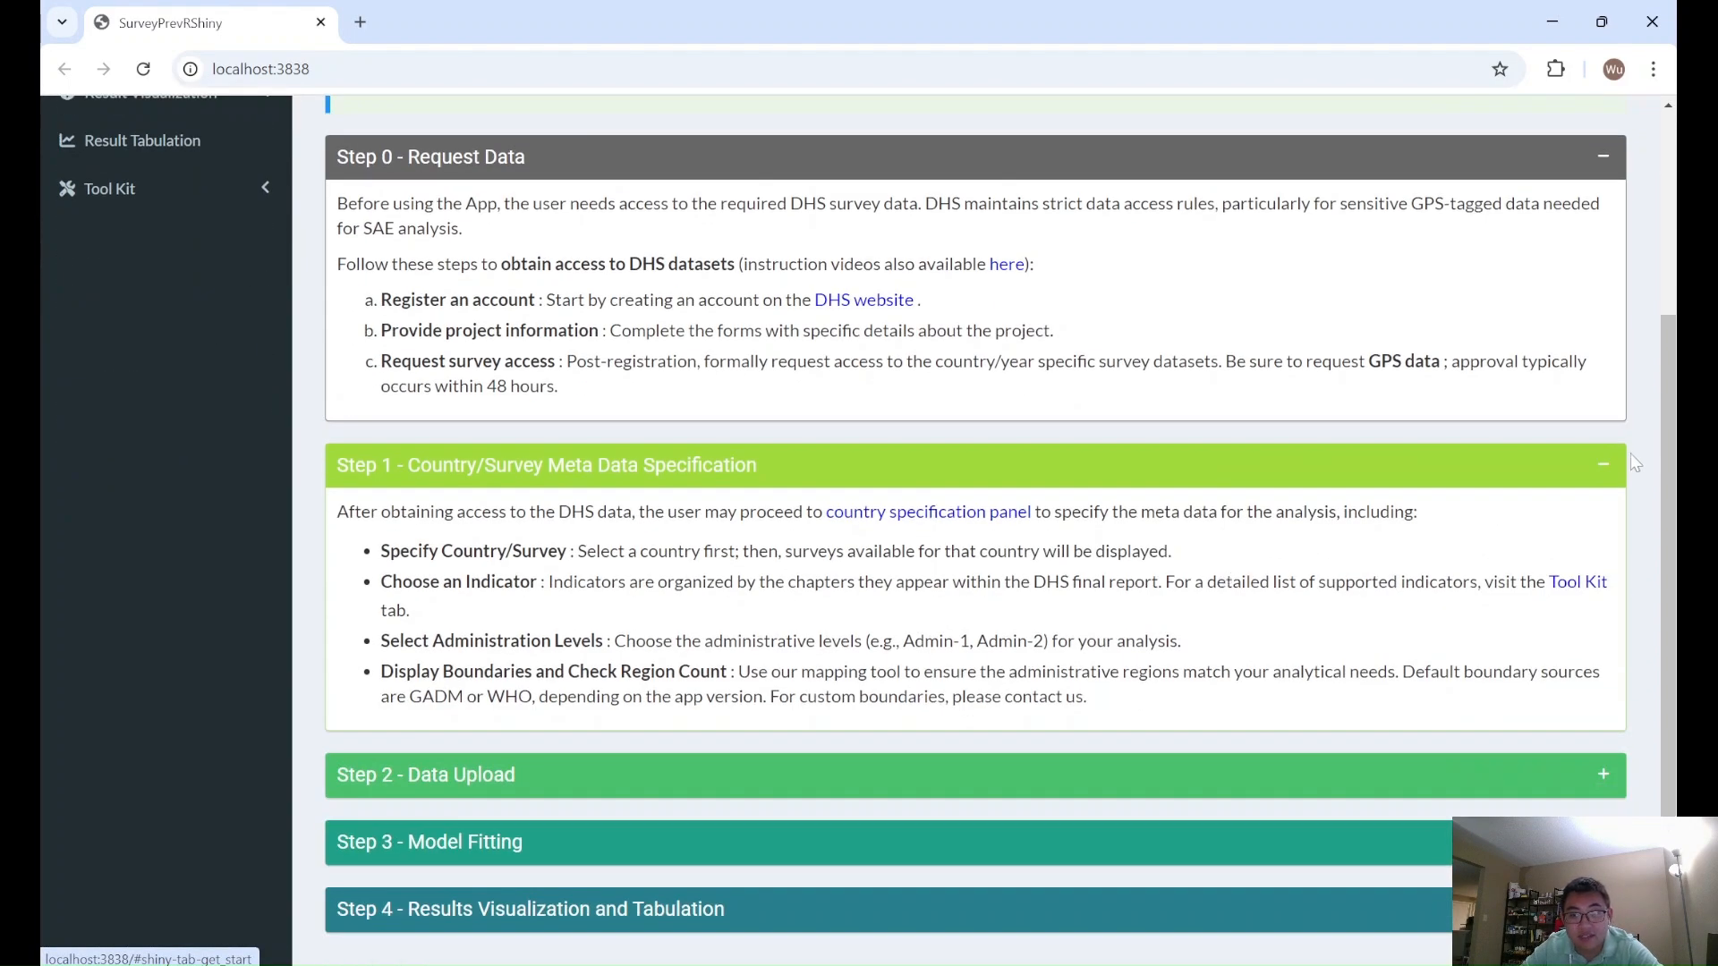
pyautogui.click(1604, 465)
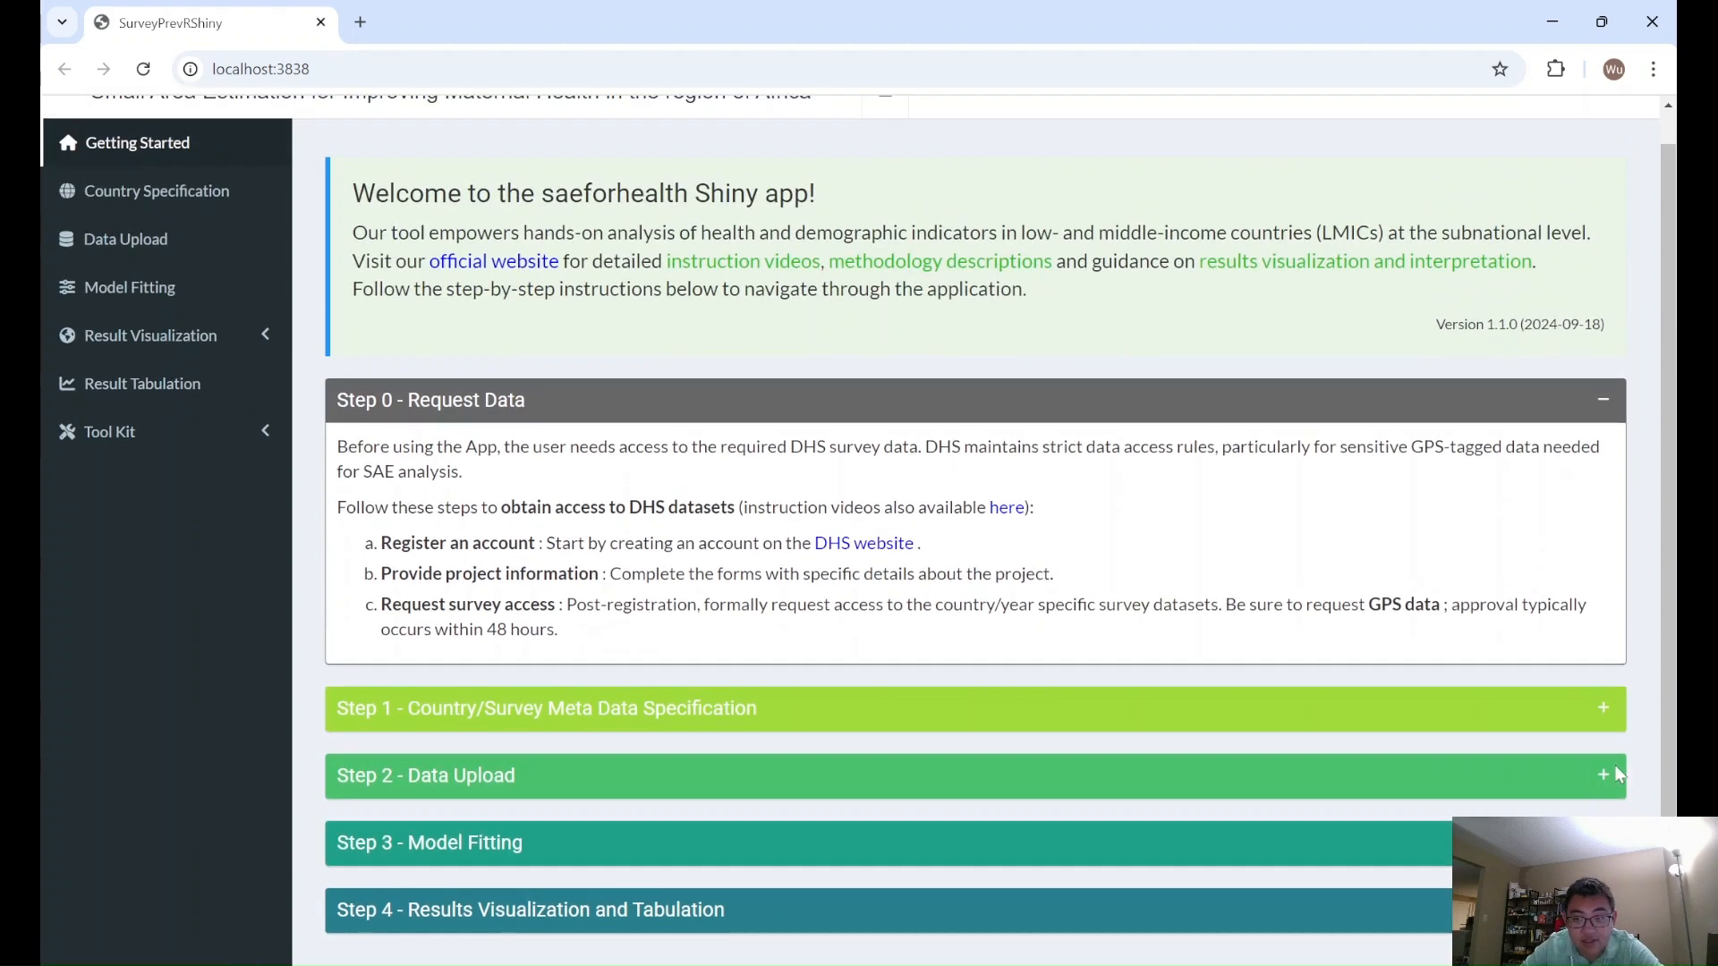
pyautogui.click(1614, 766)
pyautogui.scroll(-2, 1616, 769)
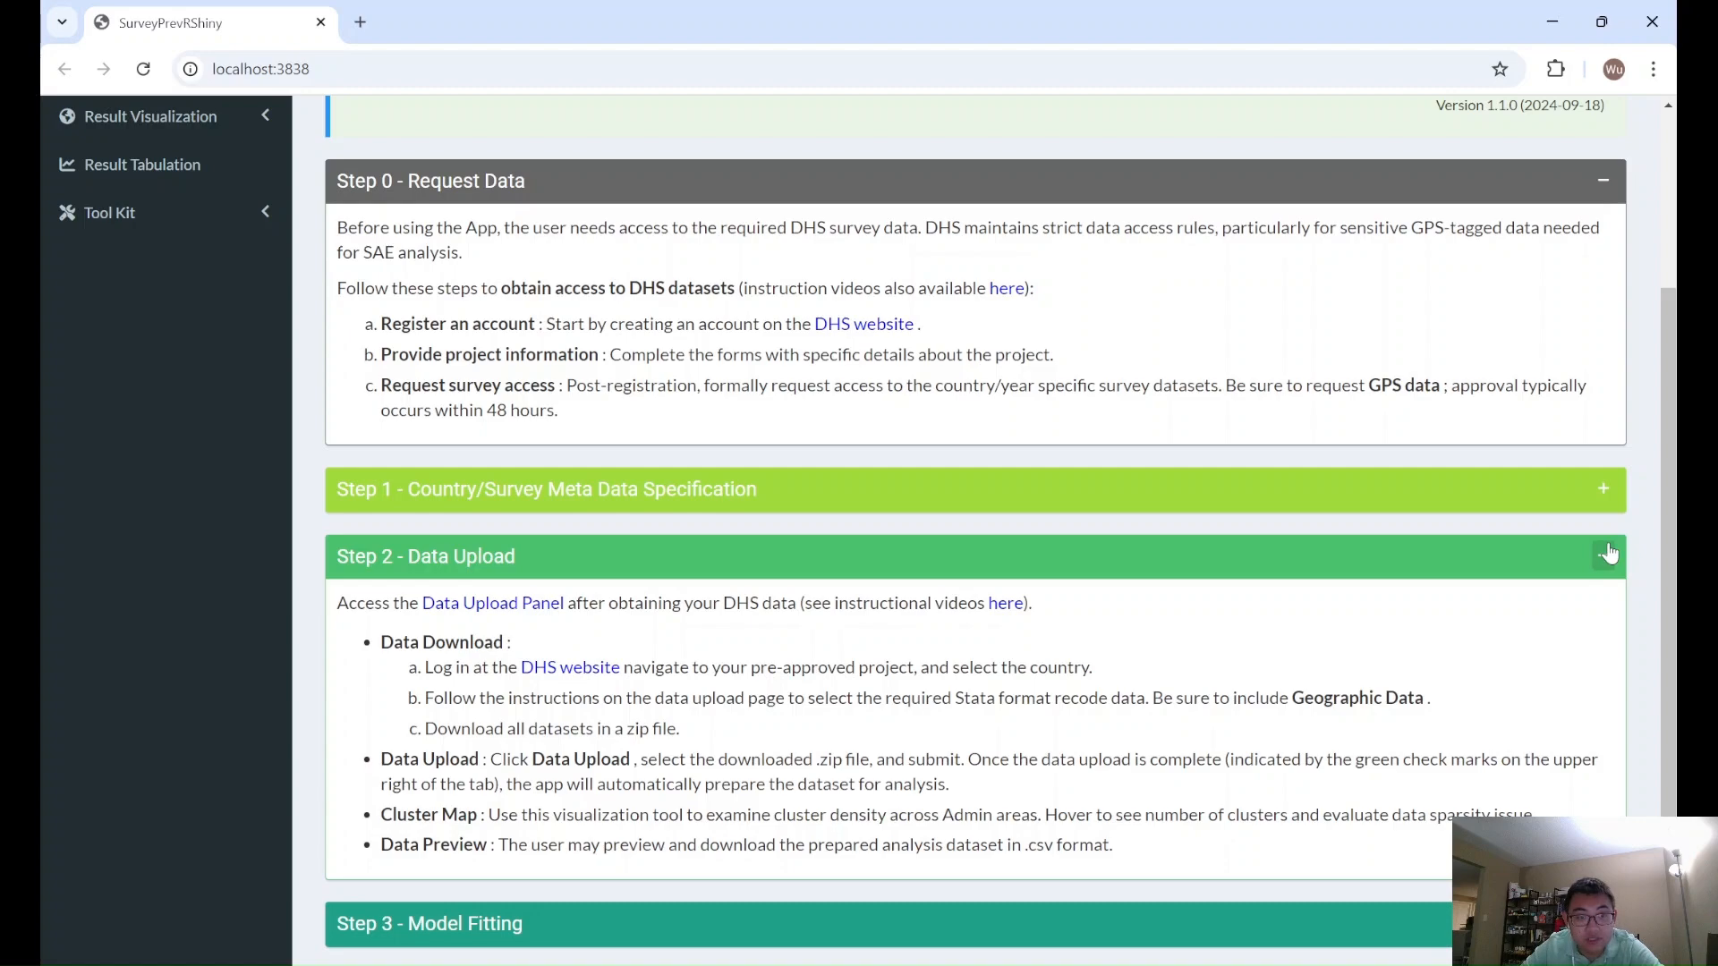
pyautogui.scroll(-1, 1608, 555)
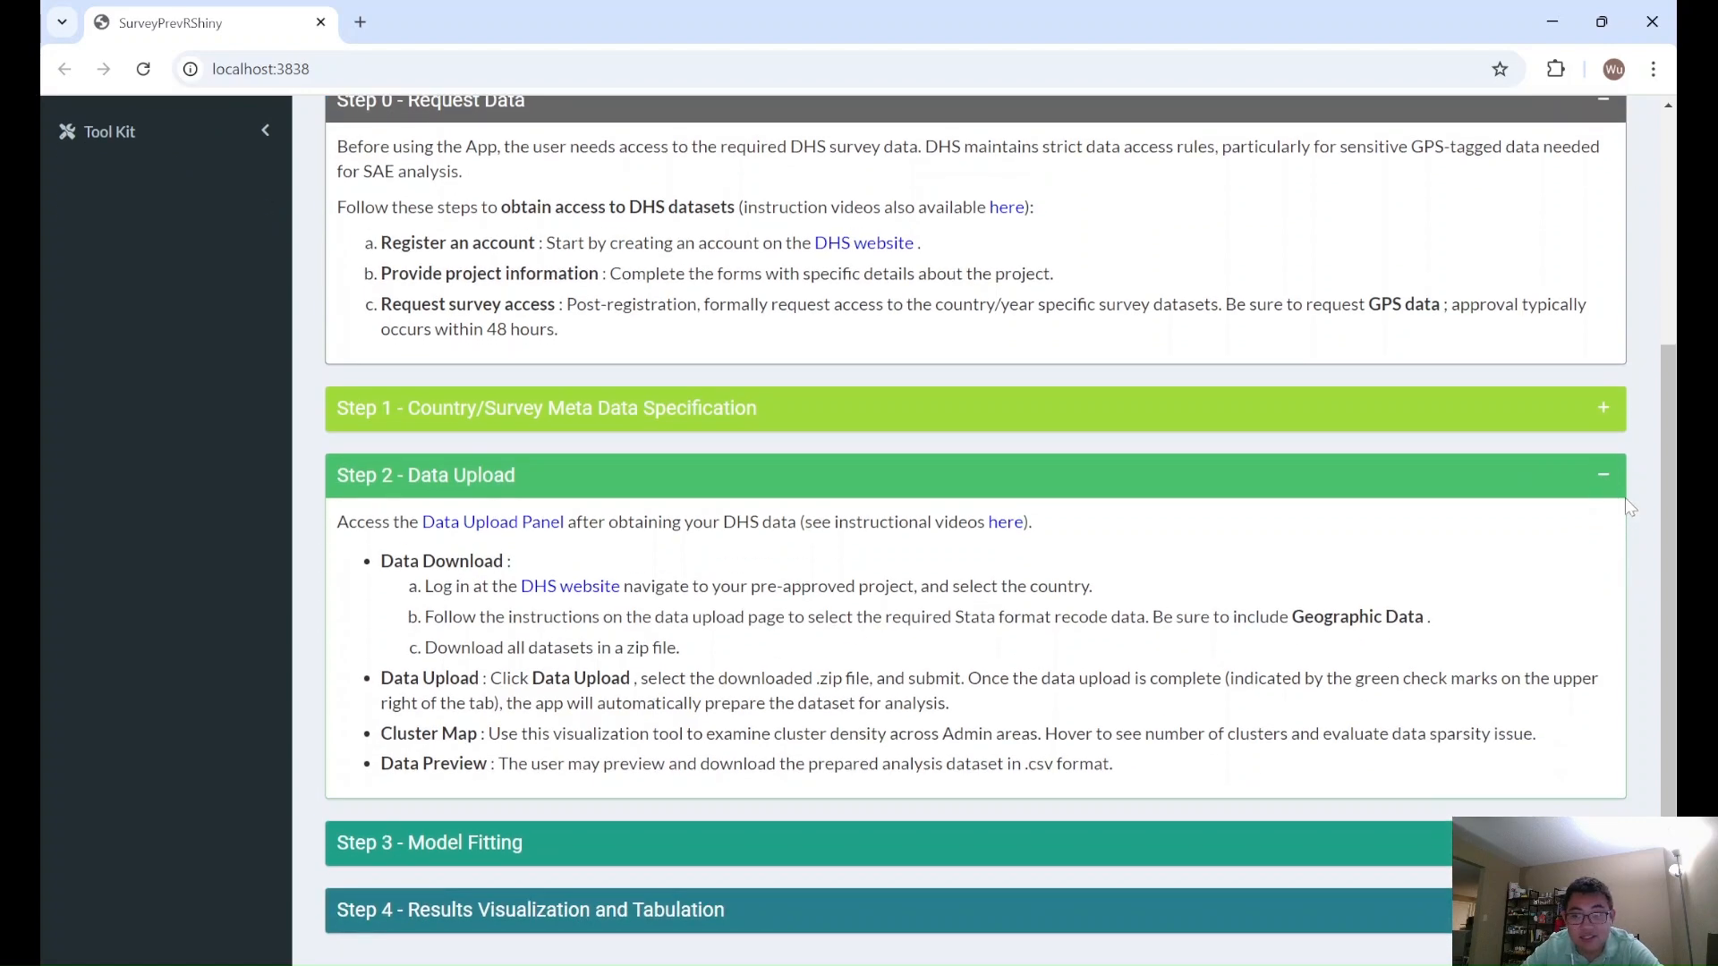
pyautogui.click(1604, 481)
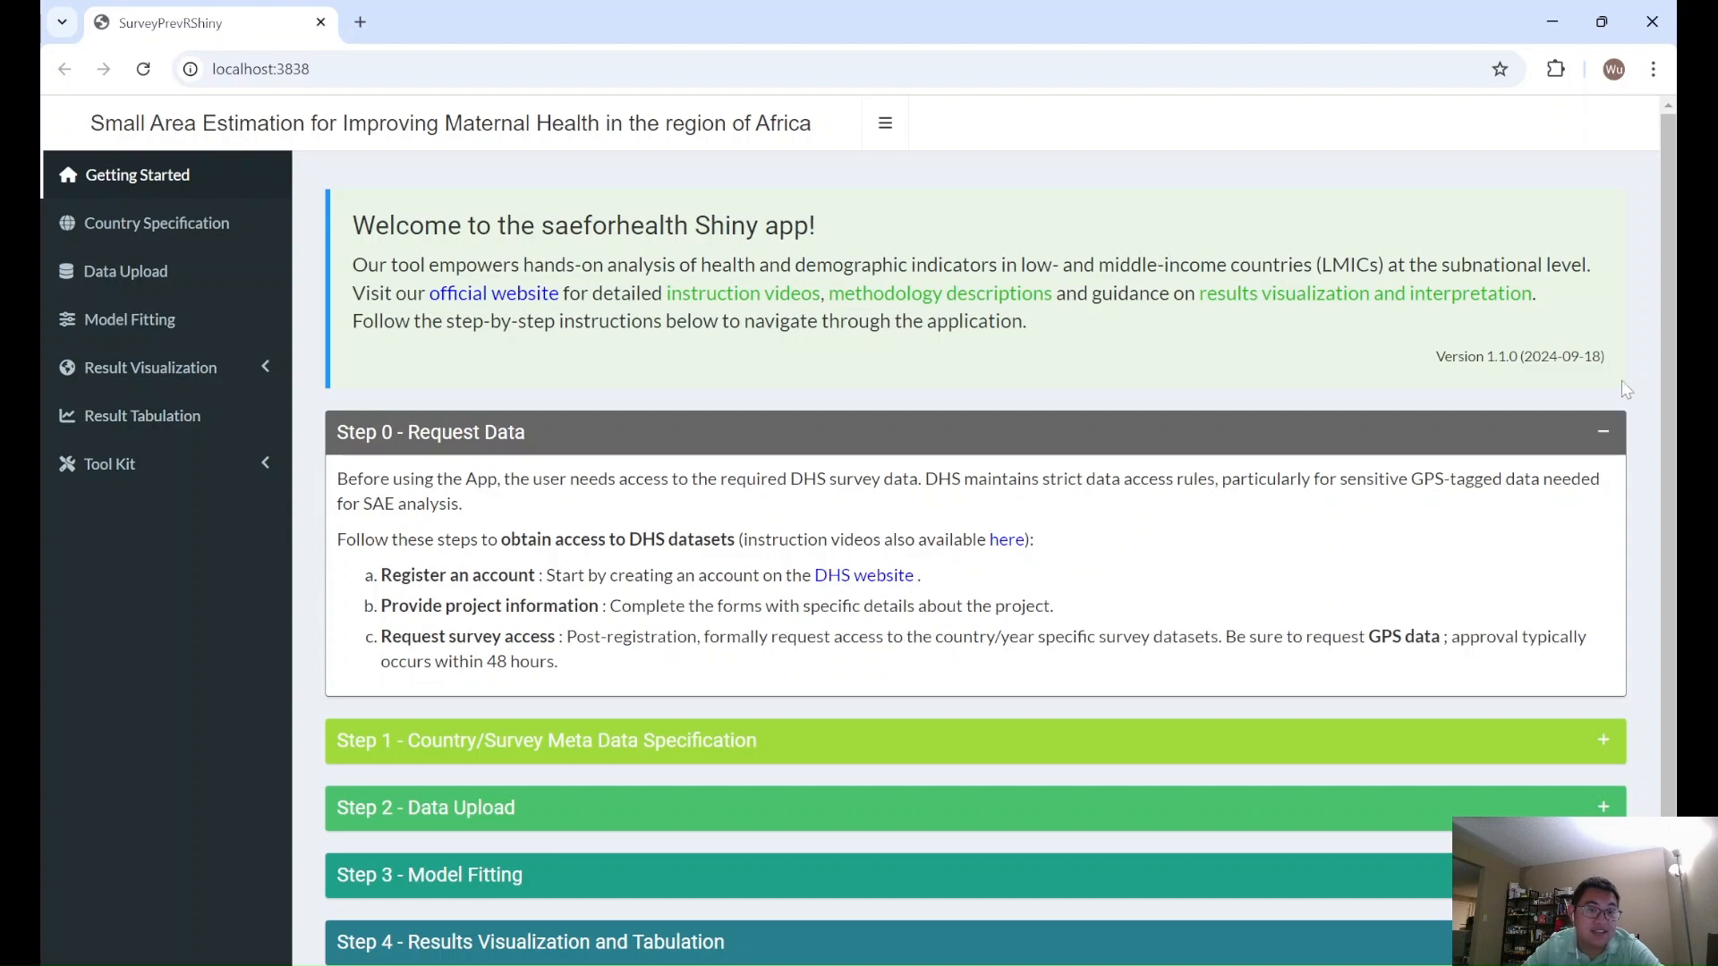
pyautogui.click(207, 231)
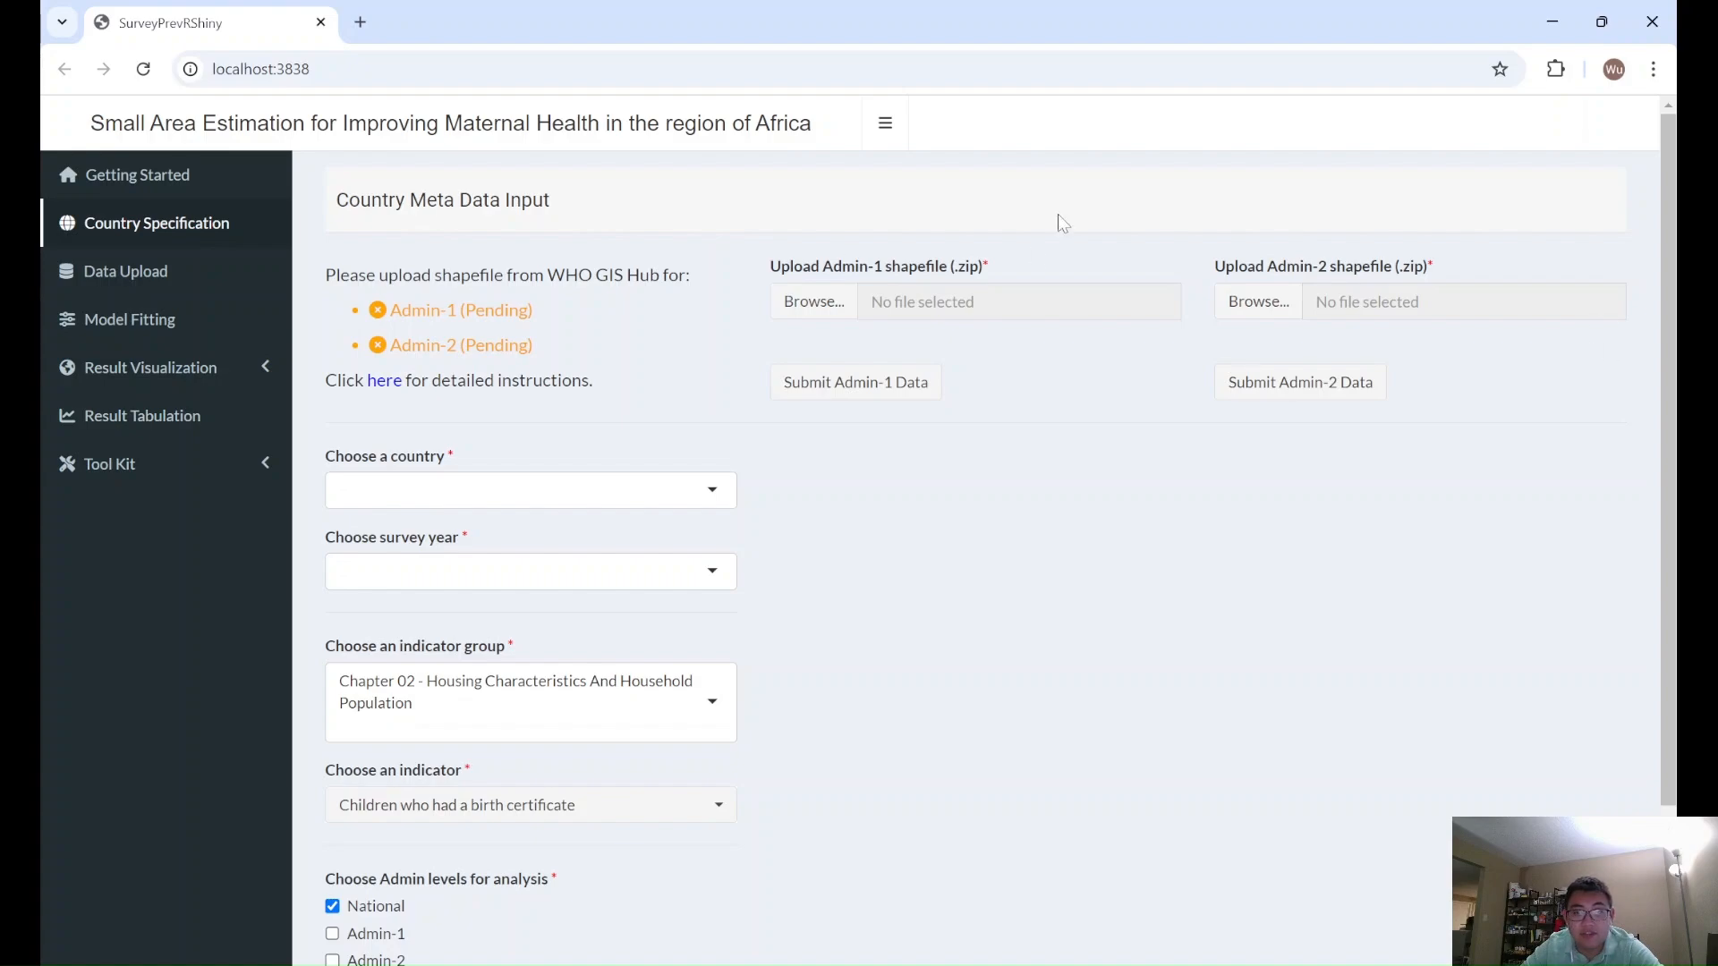
pyautogui.click(788, 310)
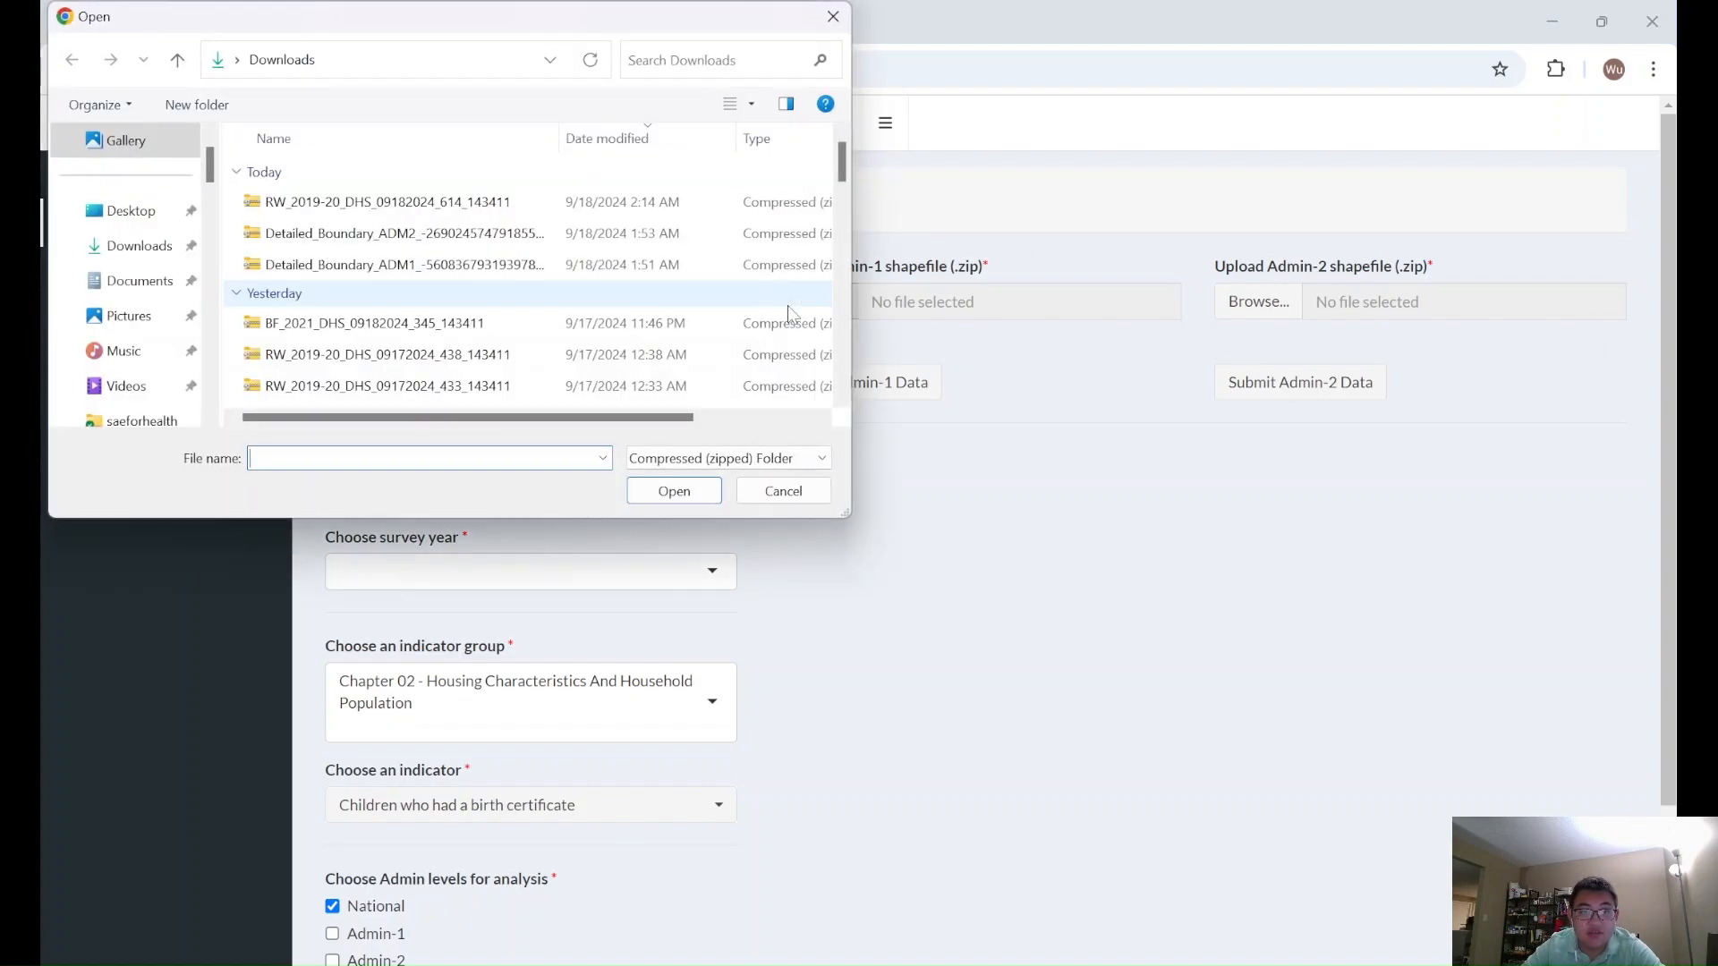
pyautogui.click(452, 266)
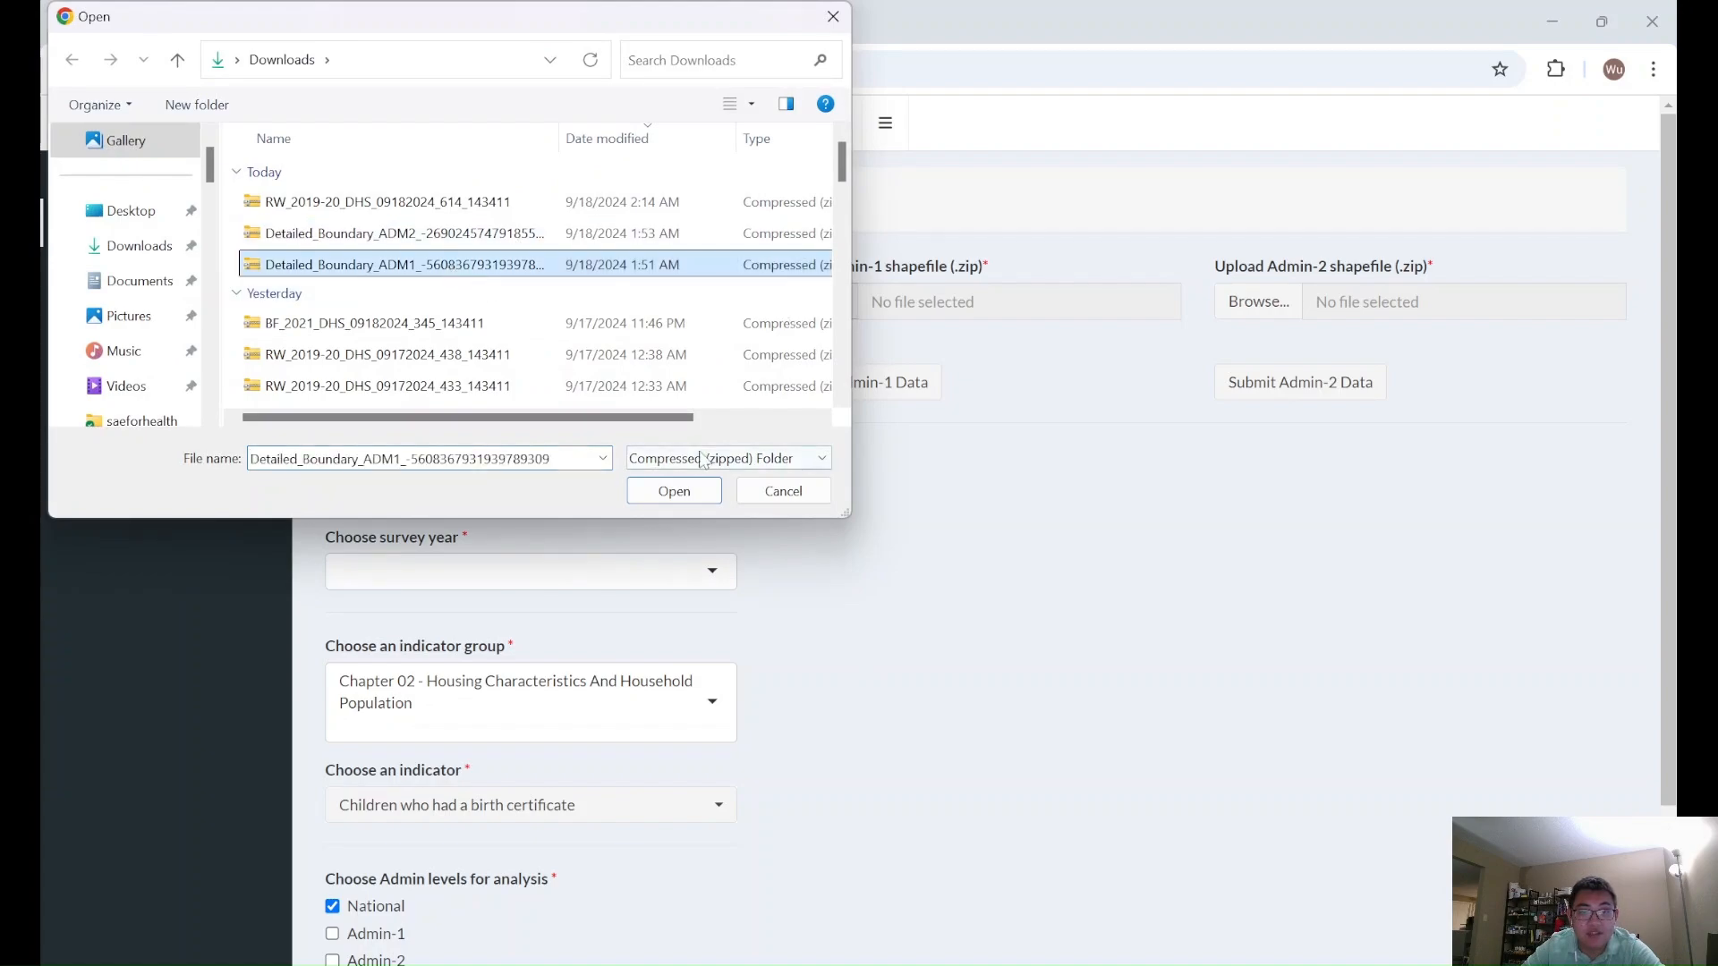
pyautogui.click(674, 491)
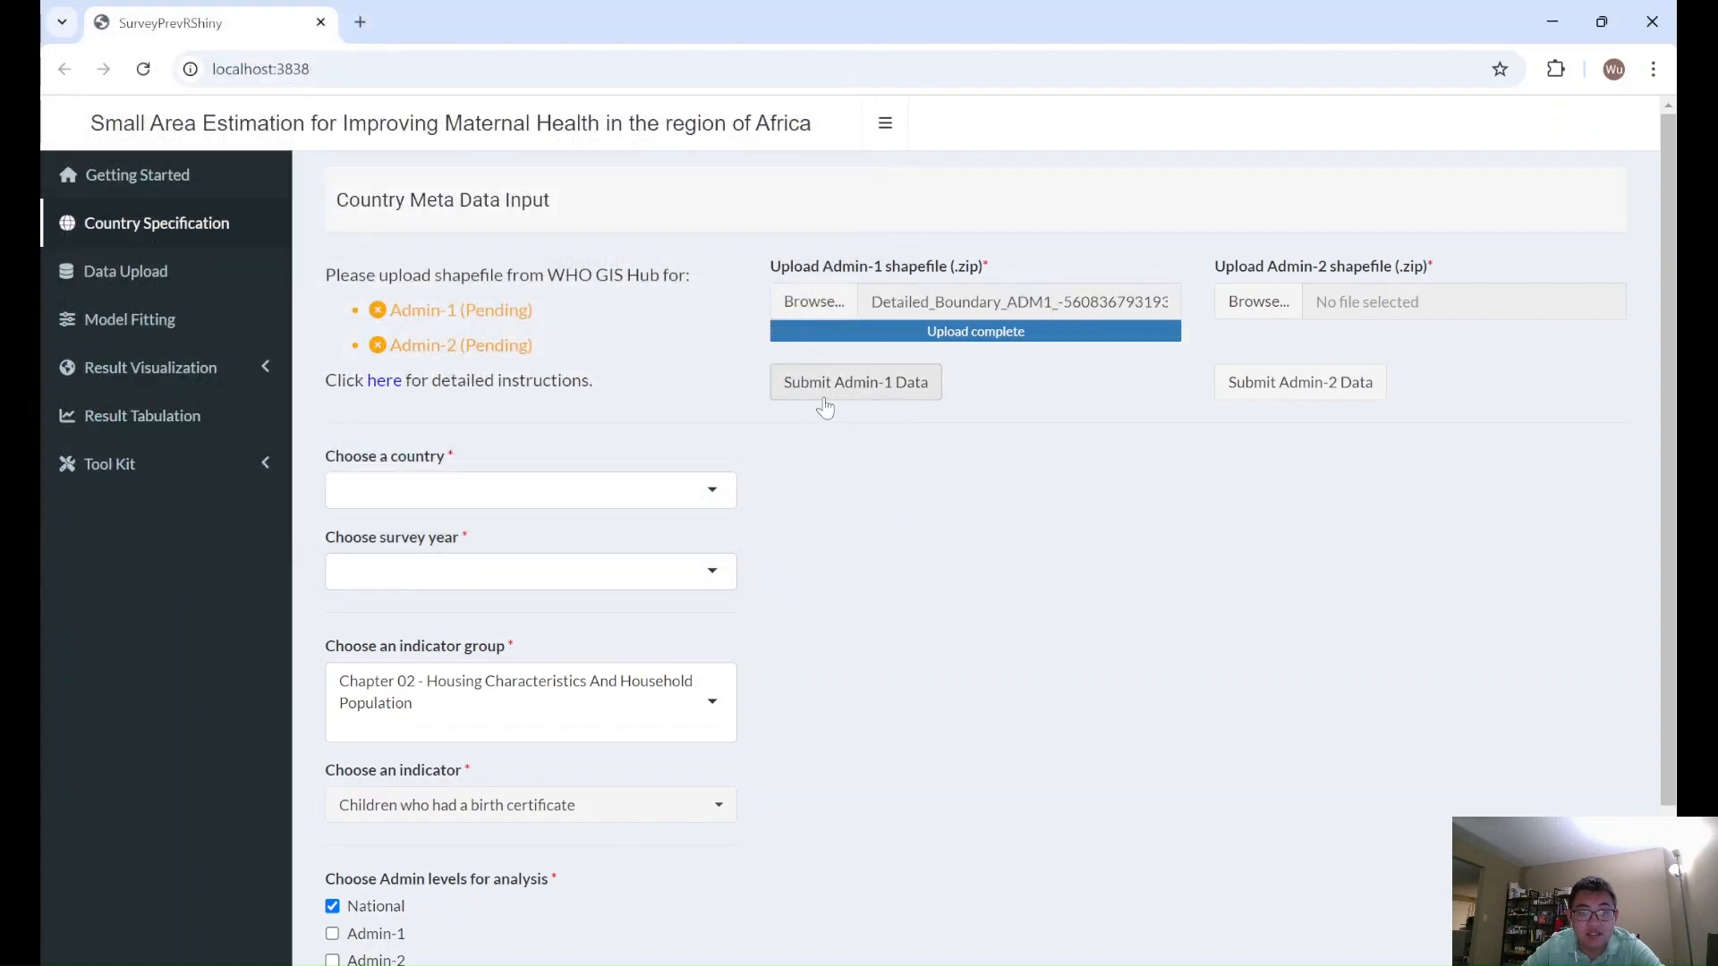
pyautogui.click(823, 401)
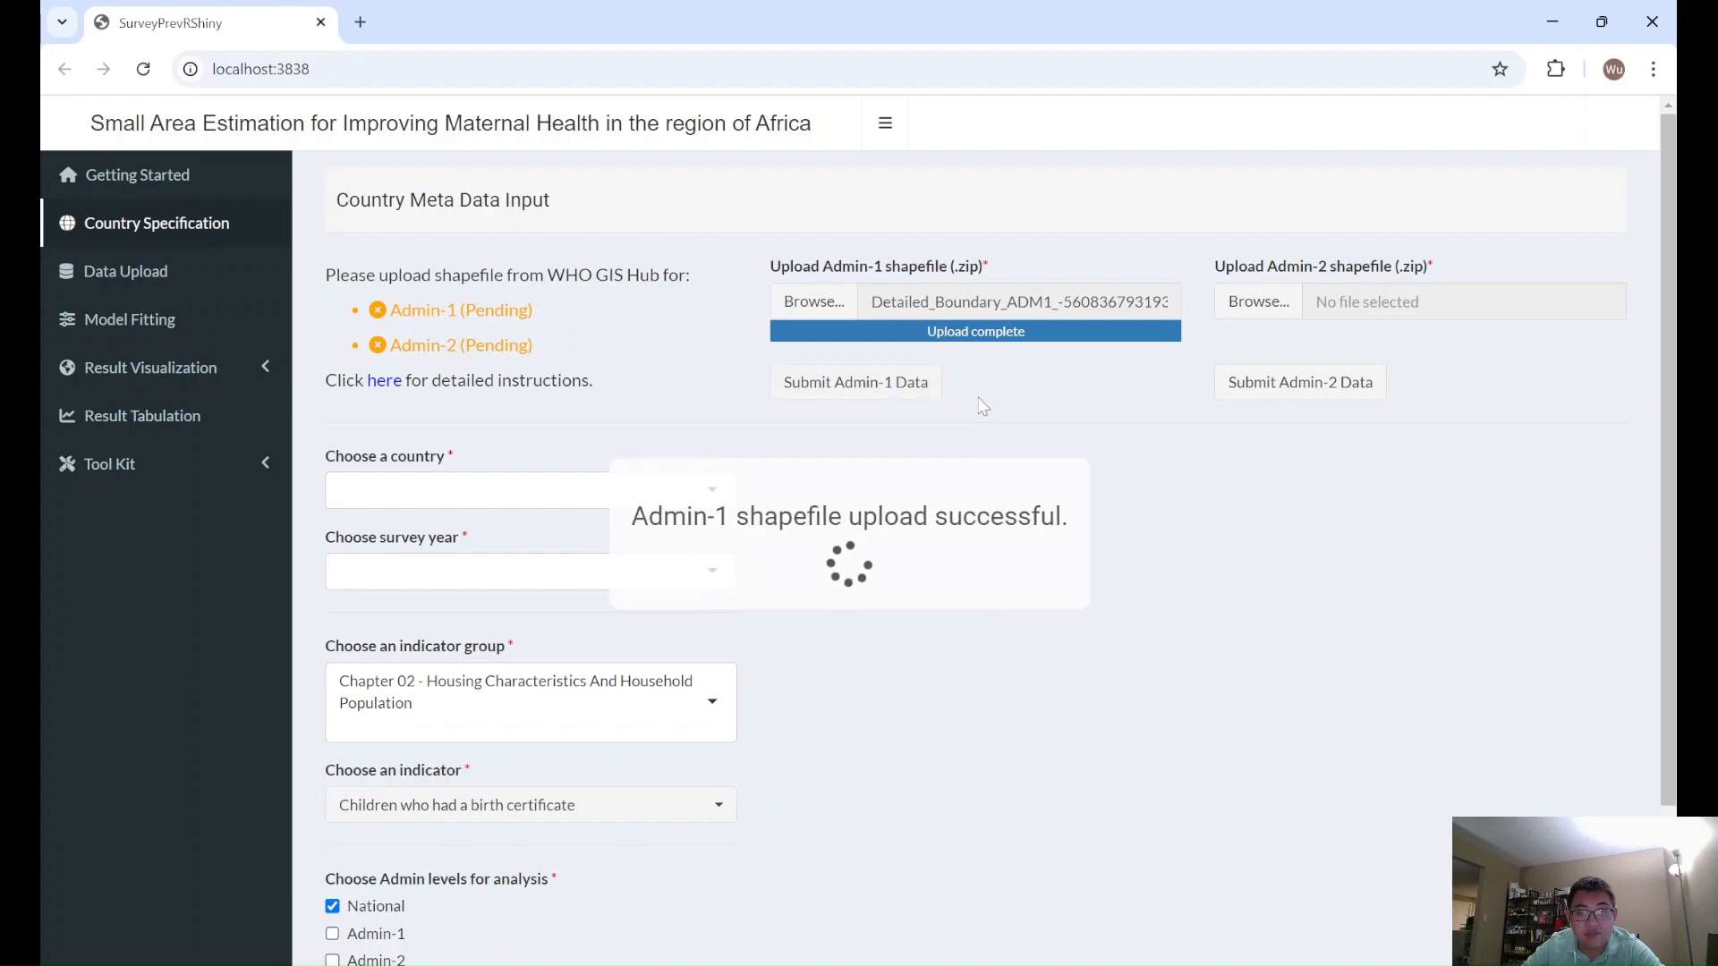
pyautogui.click(1258, 301)
pyautogui.click(403, 233)
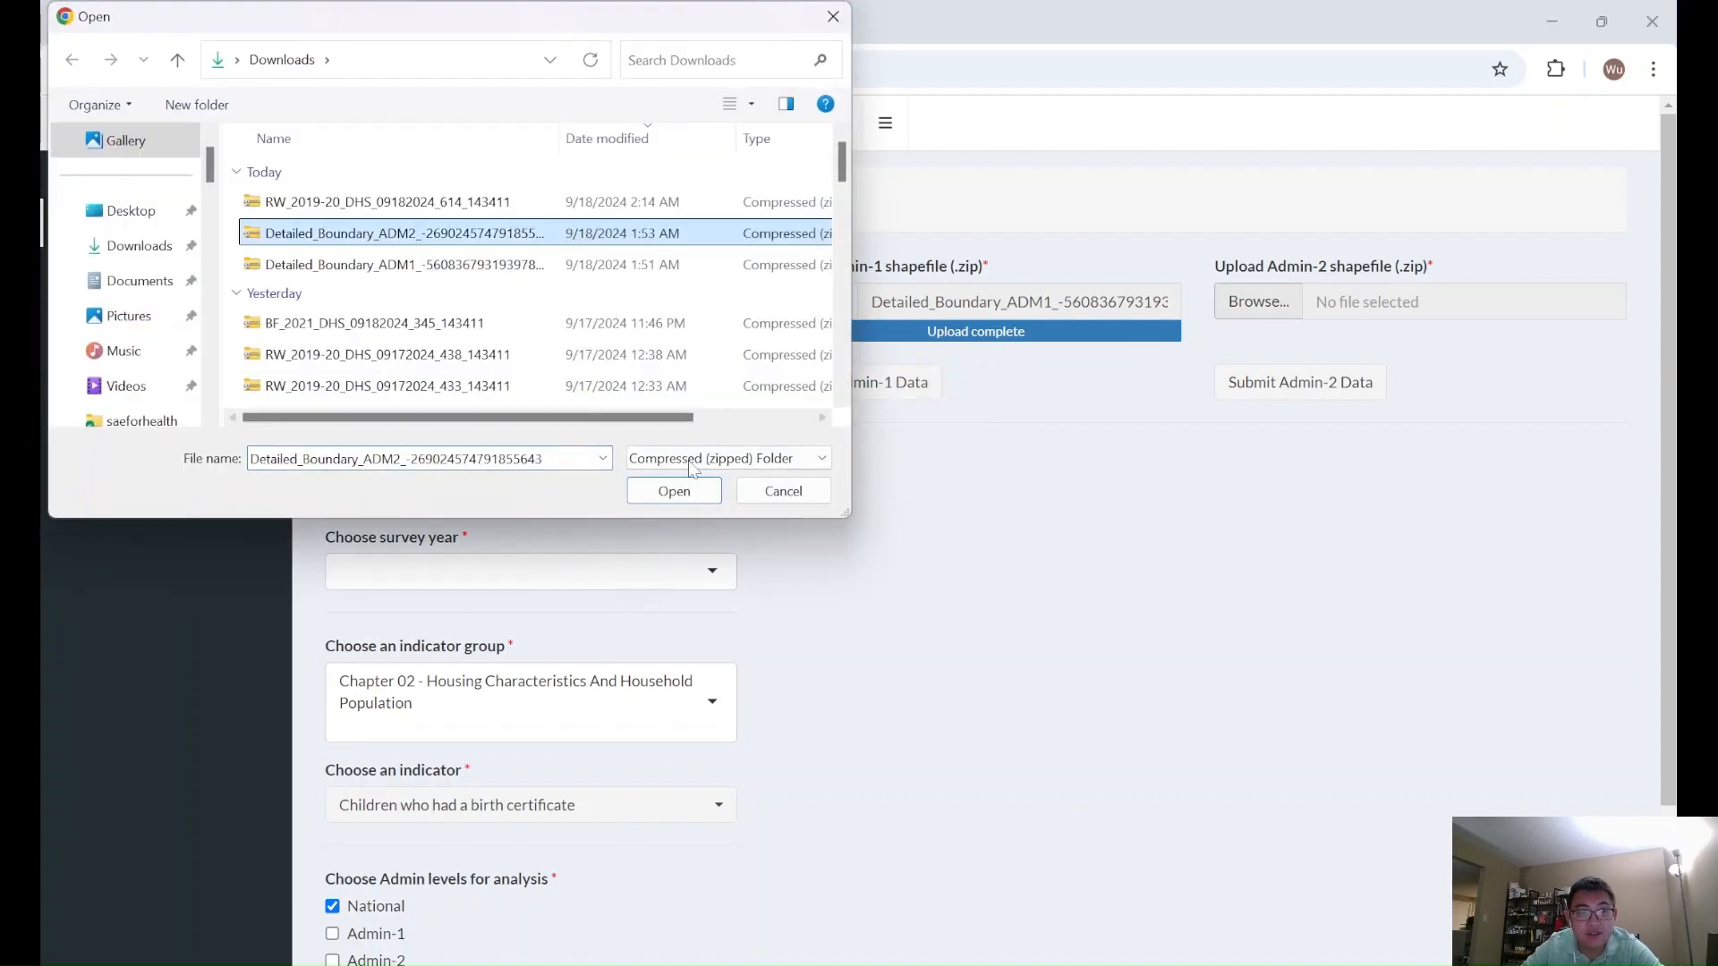
pyautogui.click(674, 491)
pyautogui.click(1286, 398)
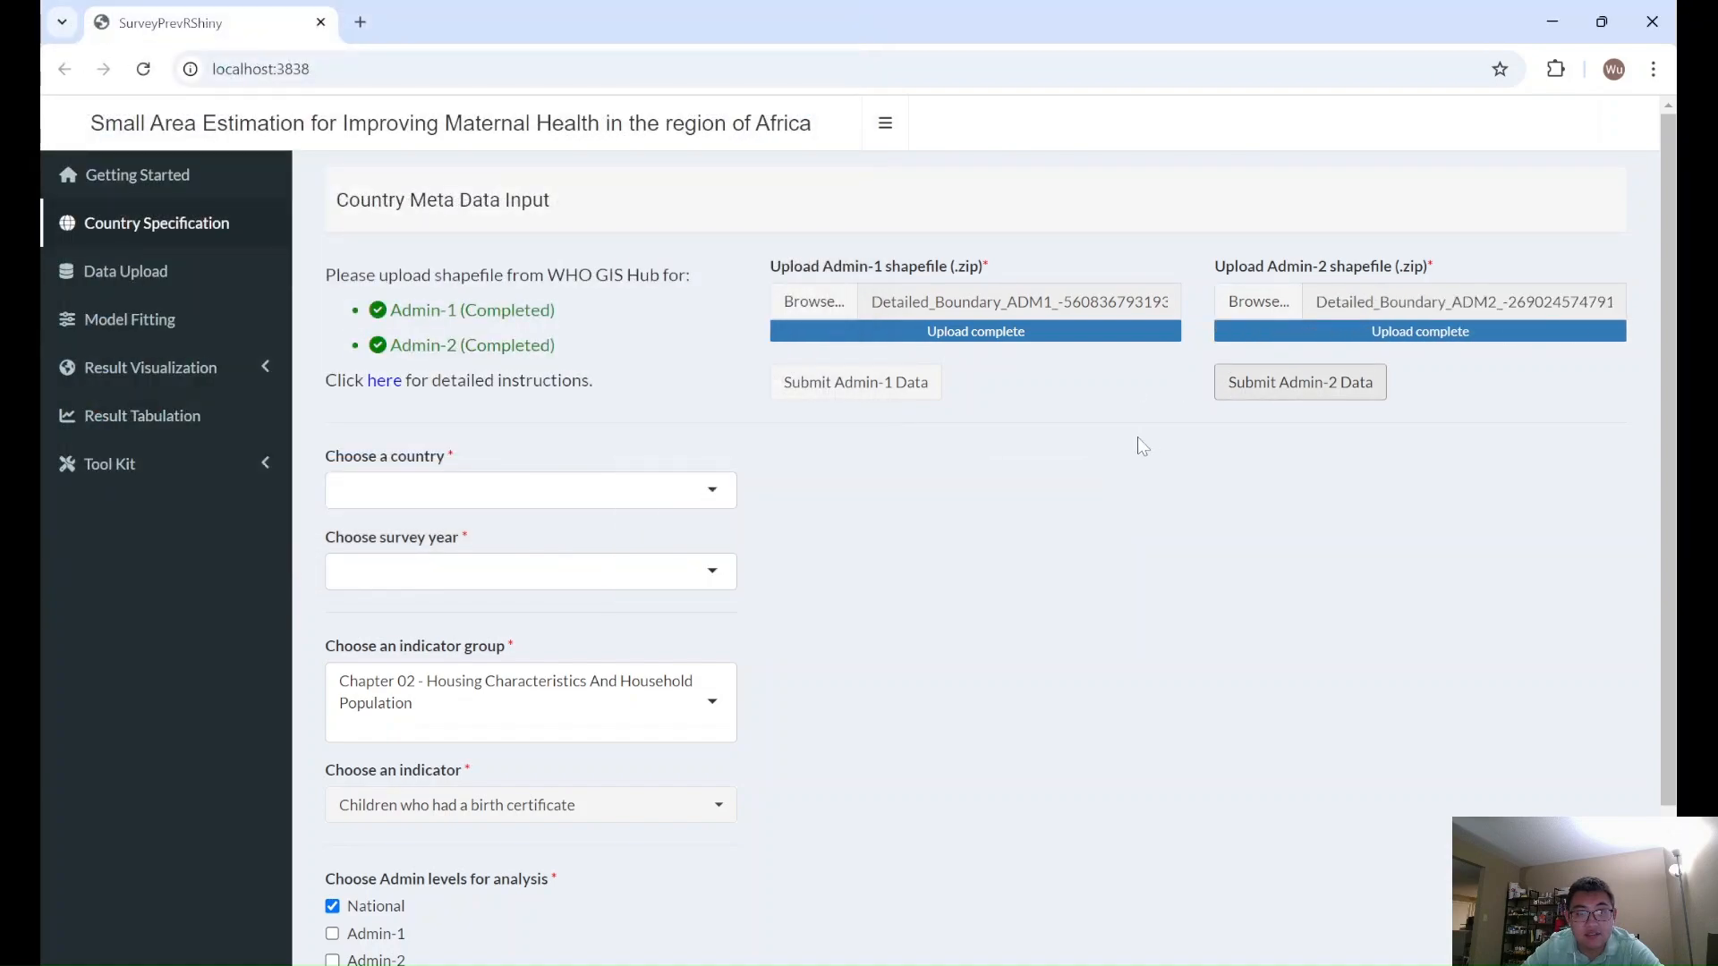
# - Set the country to Burkina Faso and the survey year to 2021
pyautogui.click(562, 494)
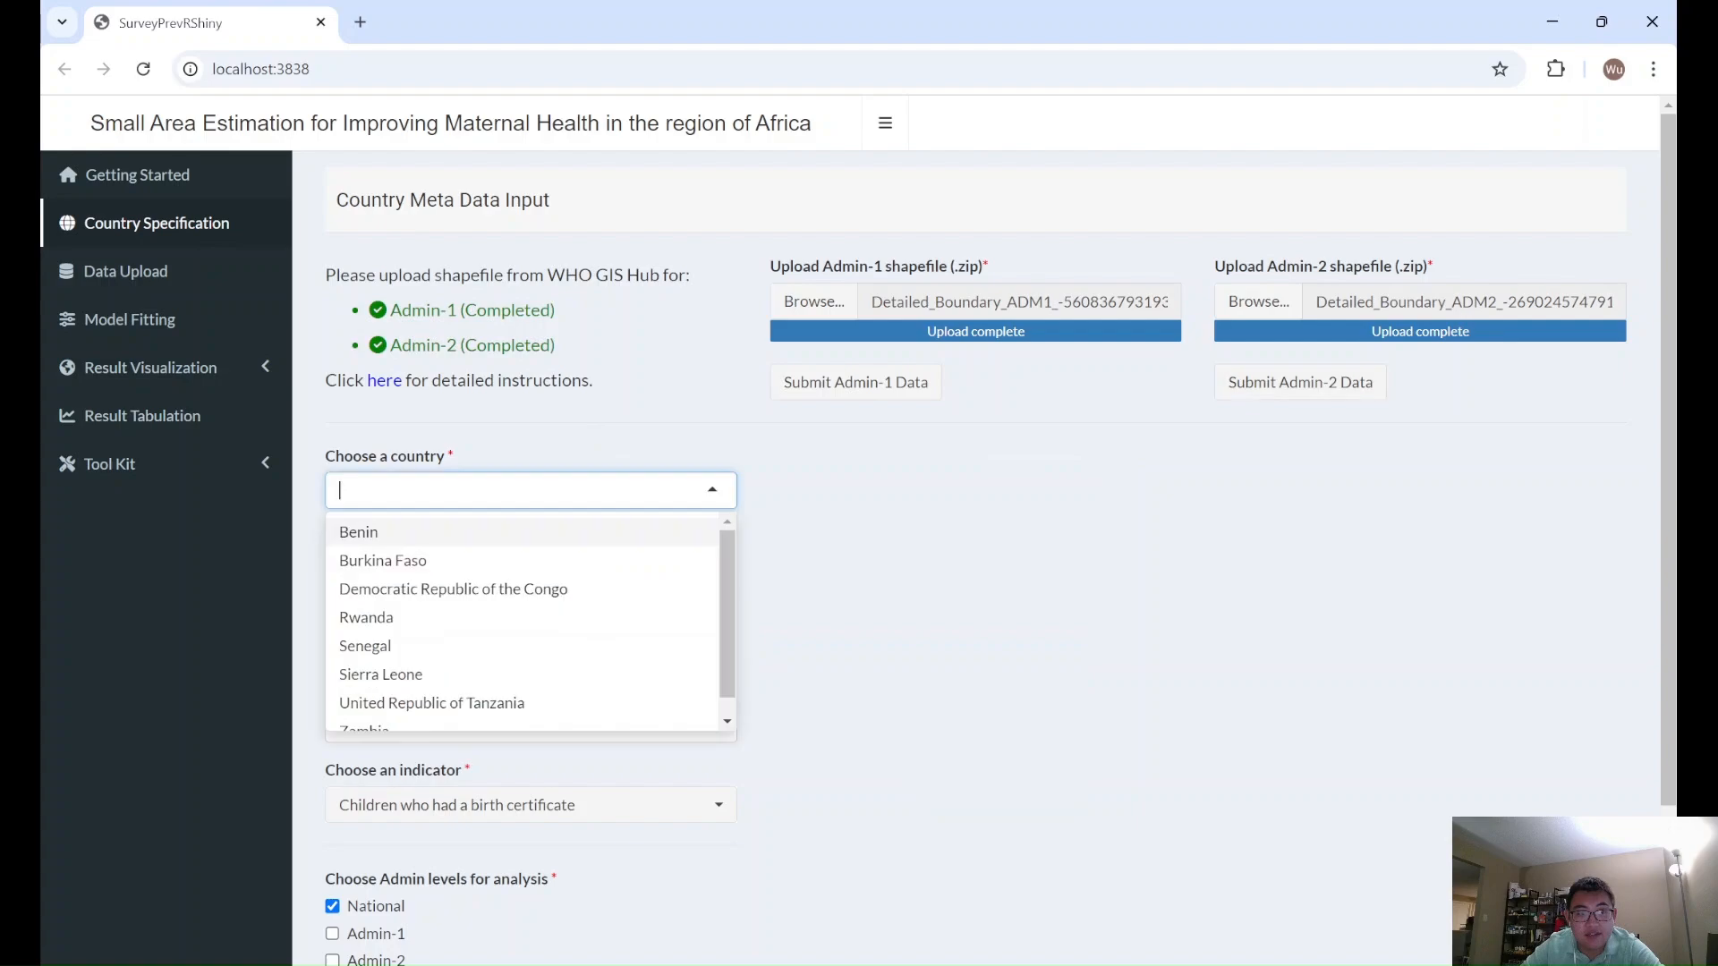
pyautogui.click(470, 562)
pyautogui.click(469, 573)
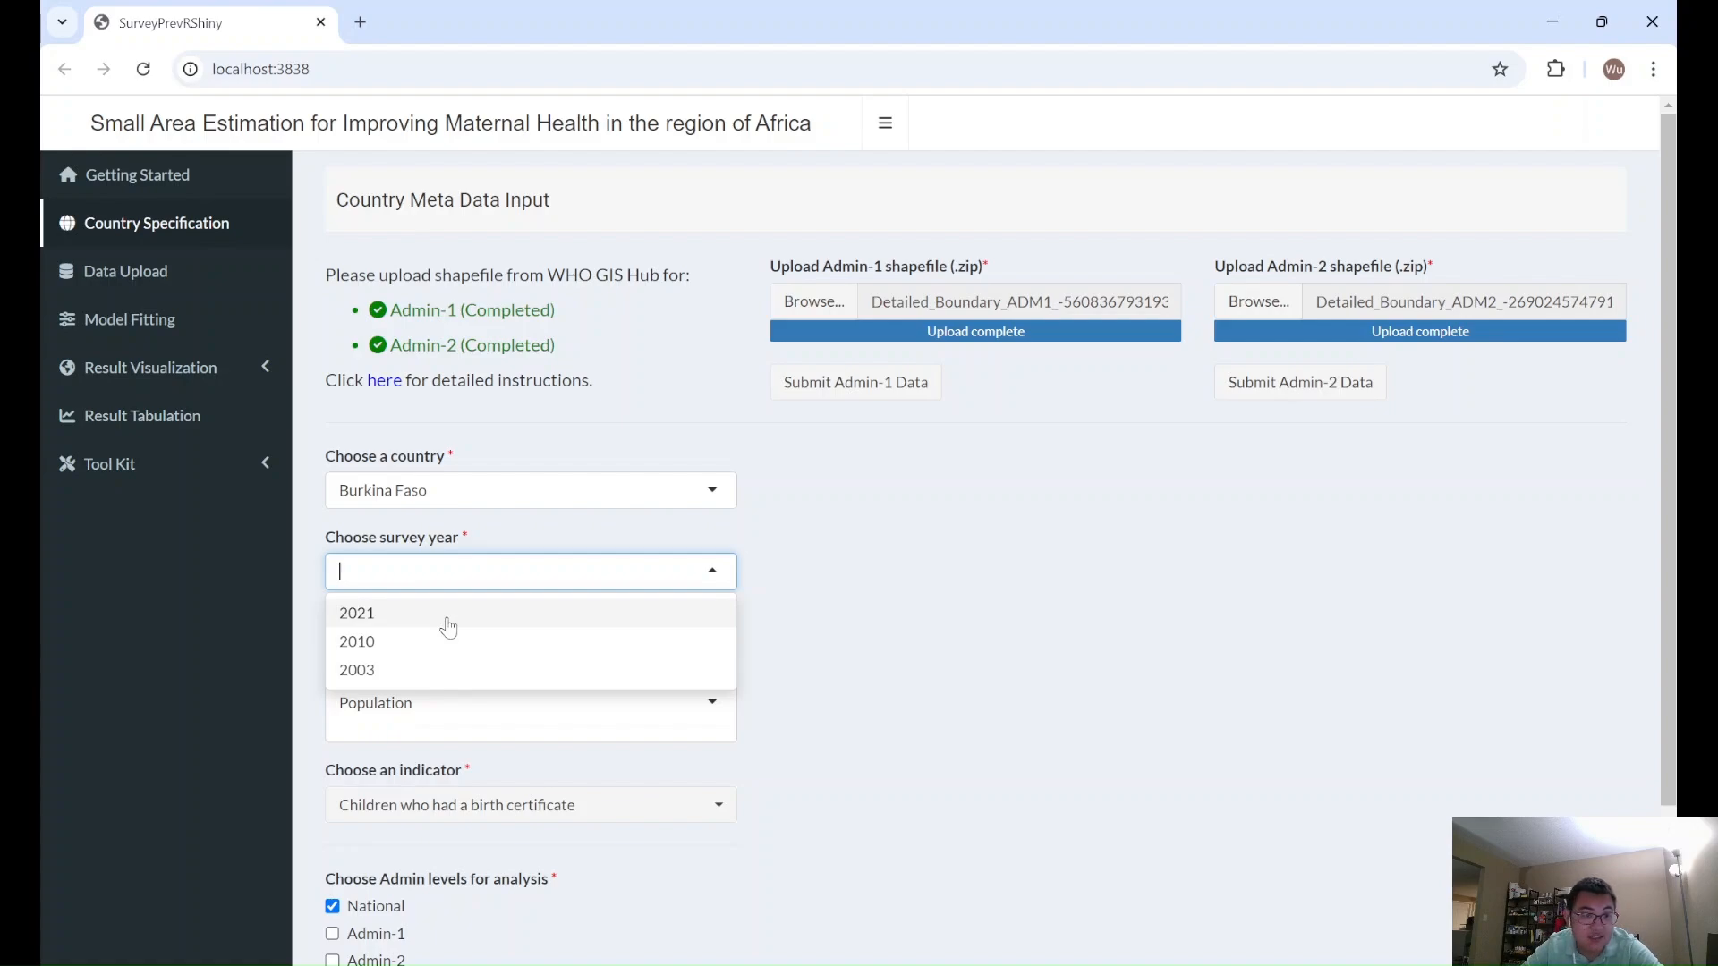
pyautogui.click(447, 619)
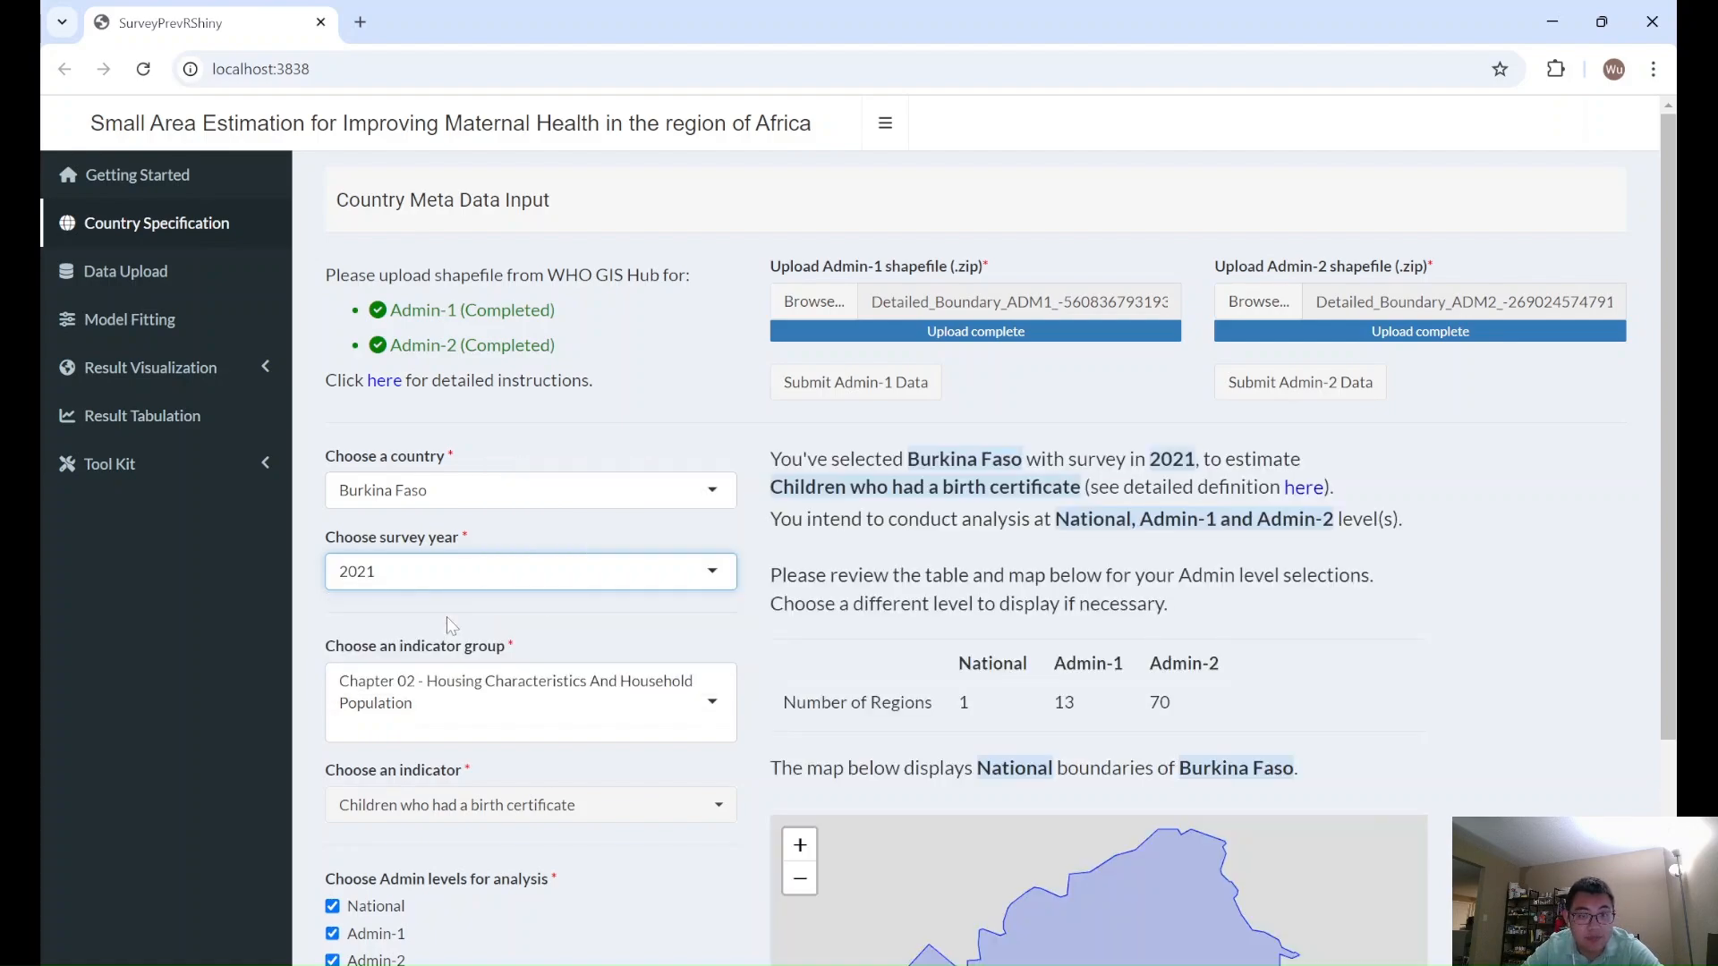
# - Display the Admin-1 and then the Admin-2 boundary map of Burkina Faso and inspect the regions on it
pyautogui.scroll(-3, 447, 624)
pyautogui.scroll(-1, 859, 537)
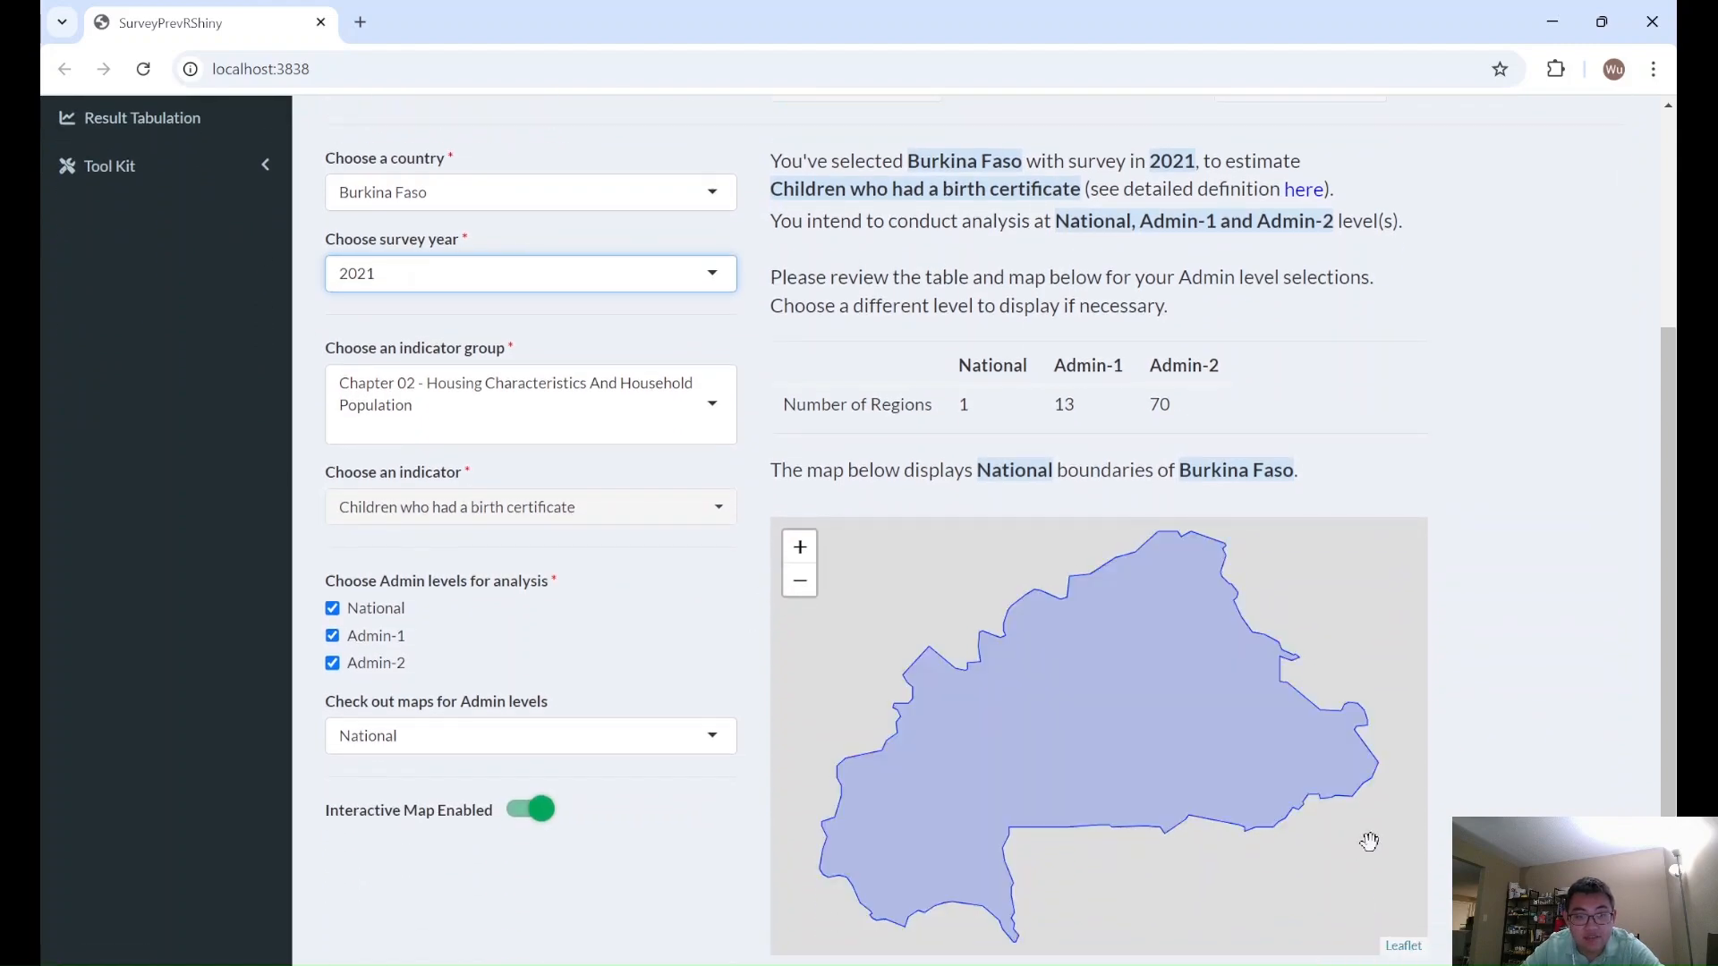
pyautogui.click(1674, 750)
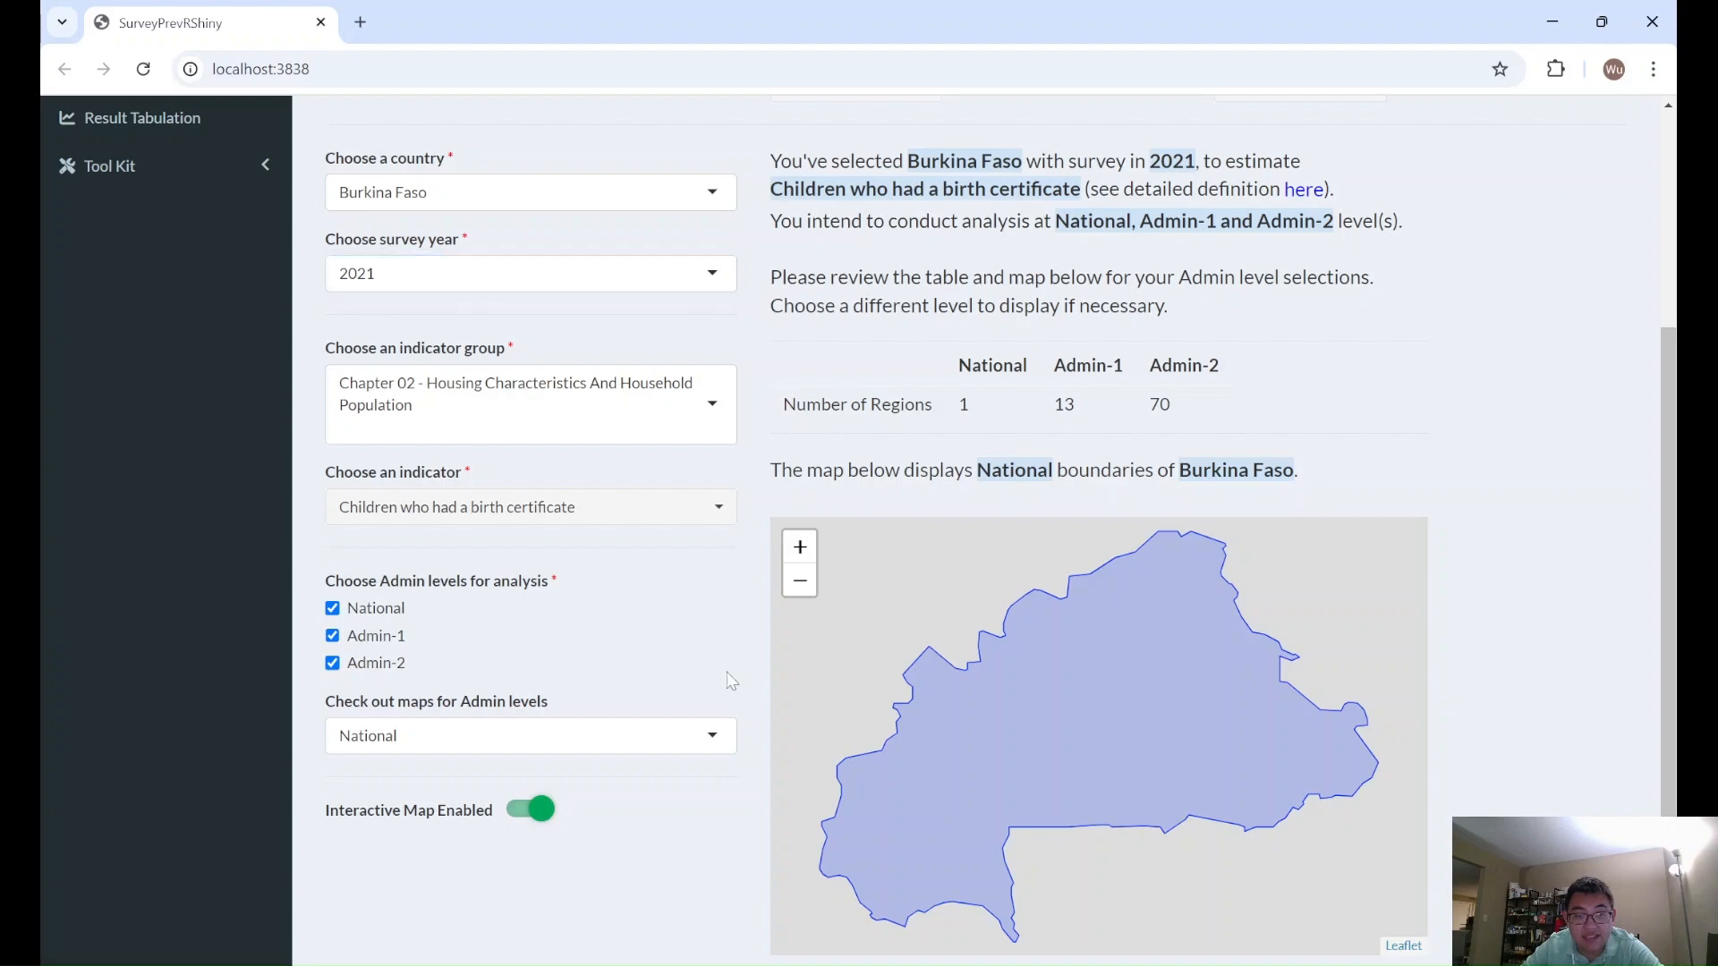
pyautogui.click(652, 726)
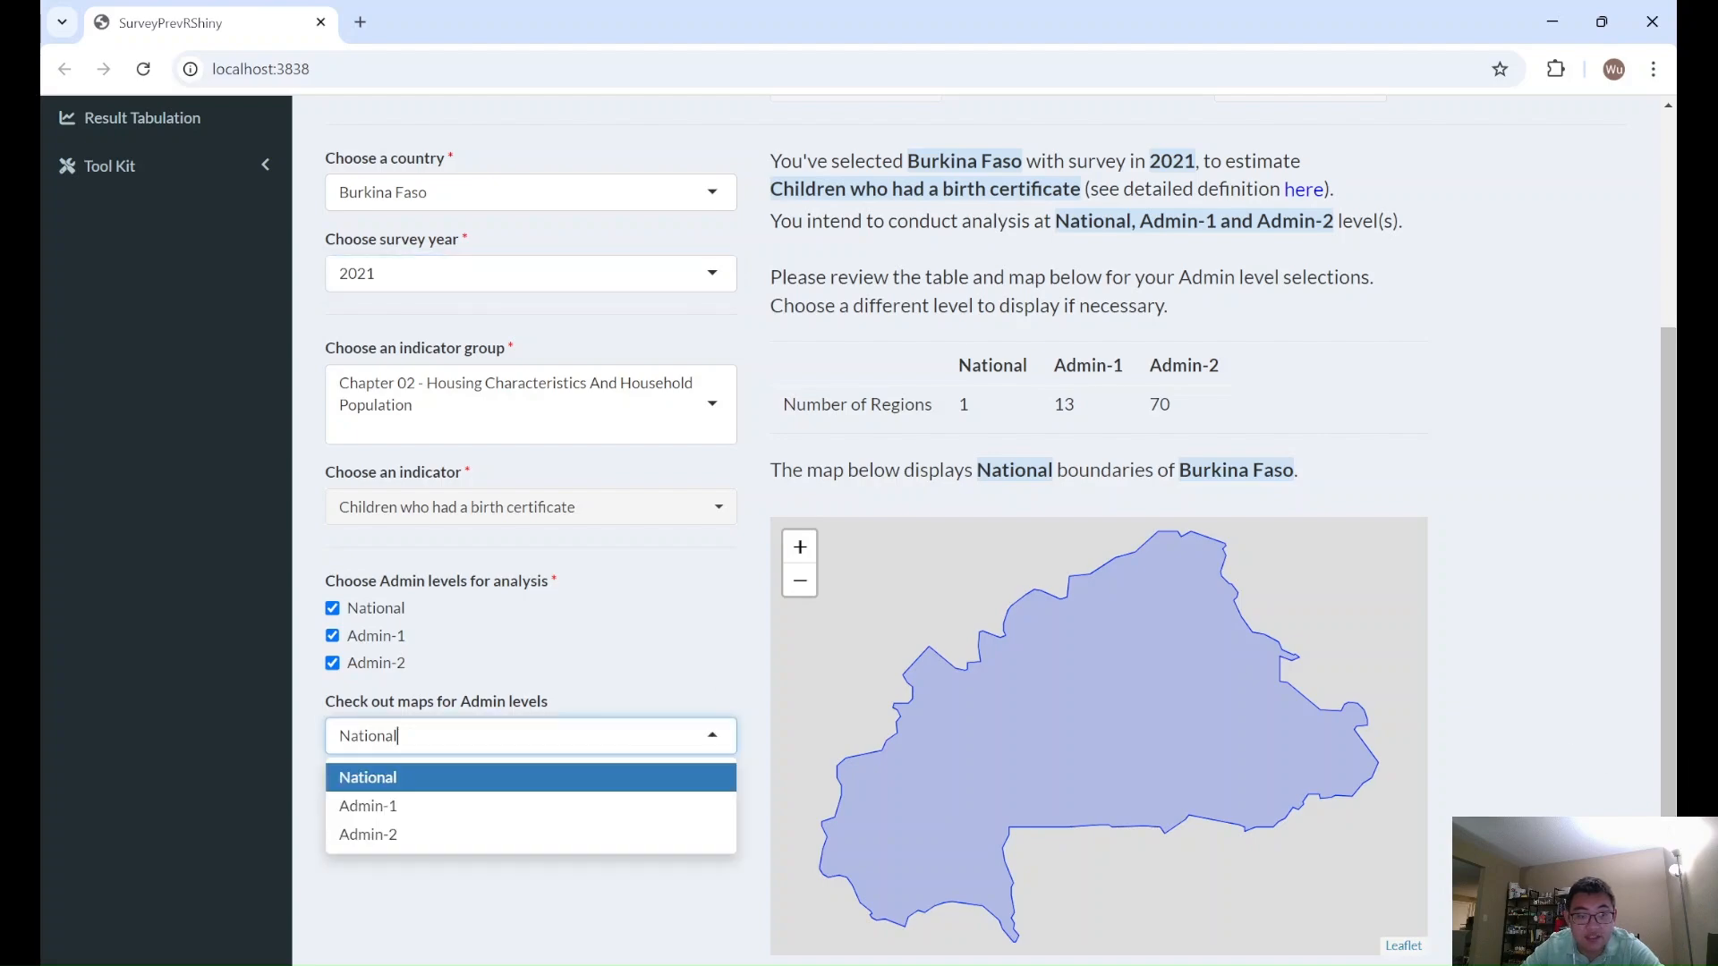
pyautogui.click(458, 806)
pyautogui.click(502, 756)
pyautogui.click(426, 840)
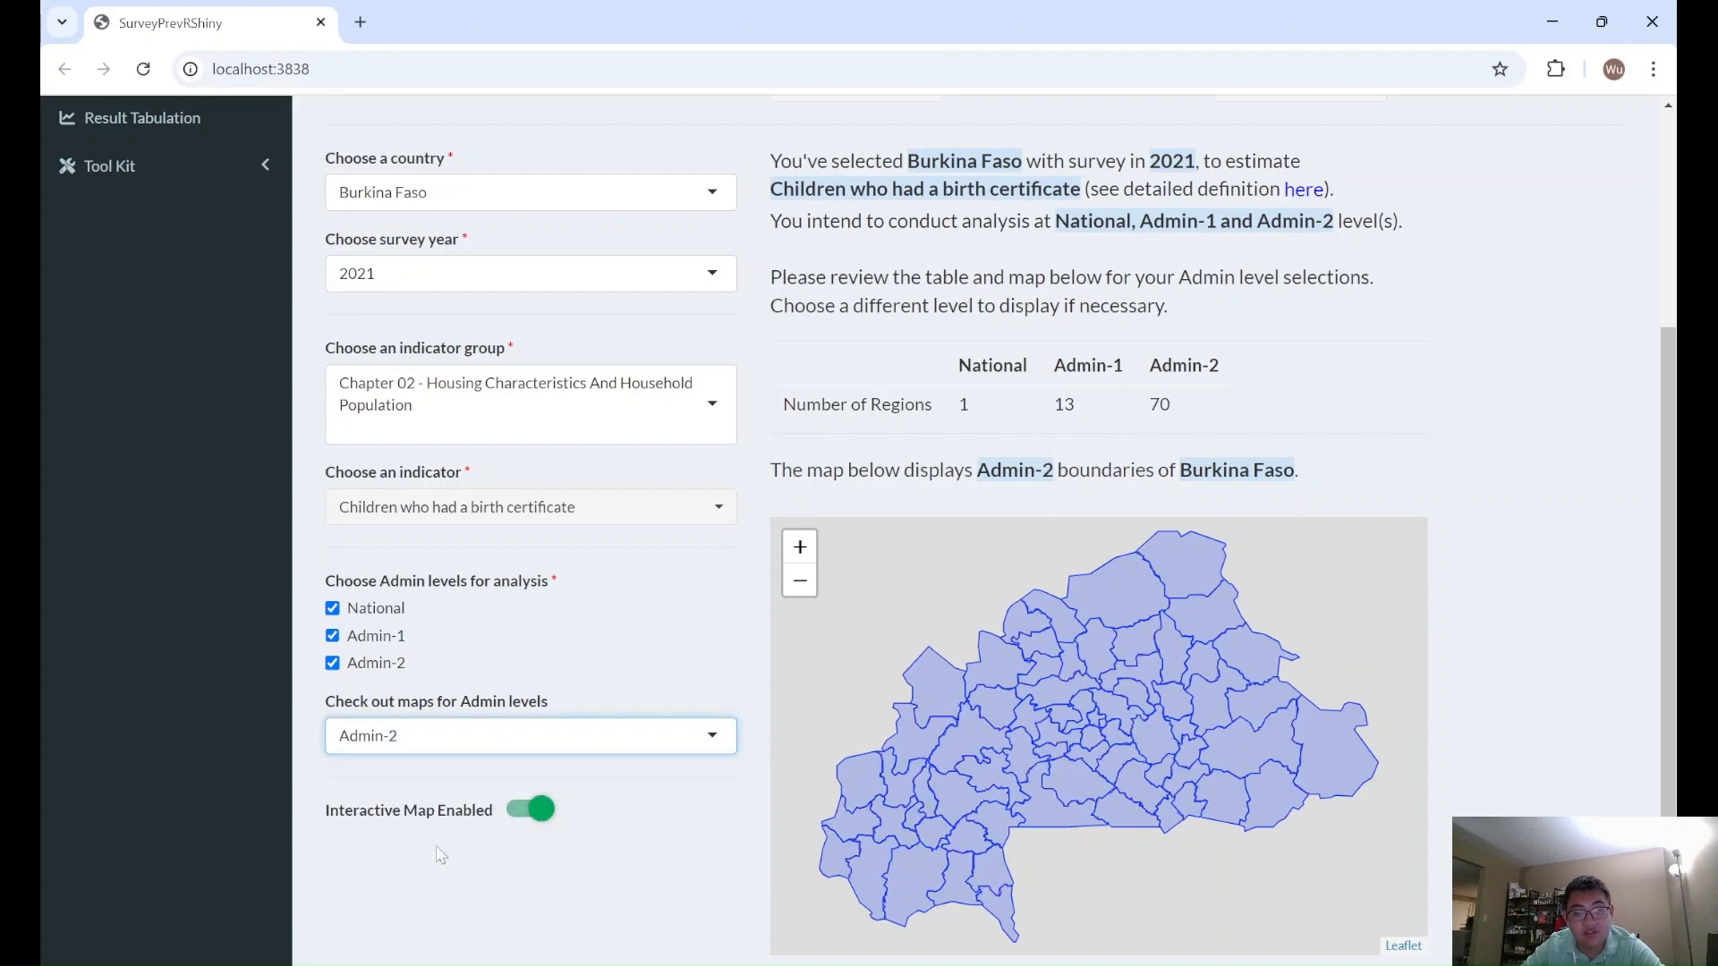
pyautogui.moveTo(1216, 631)
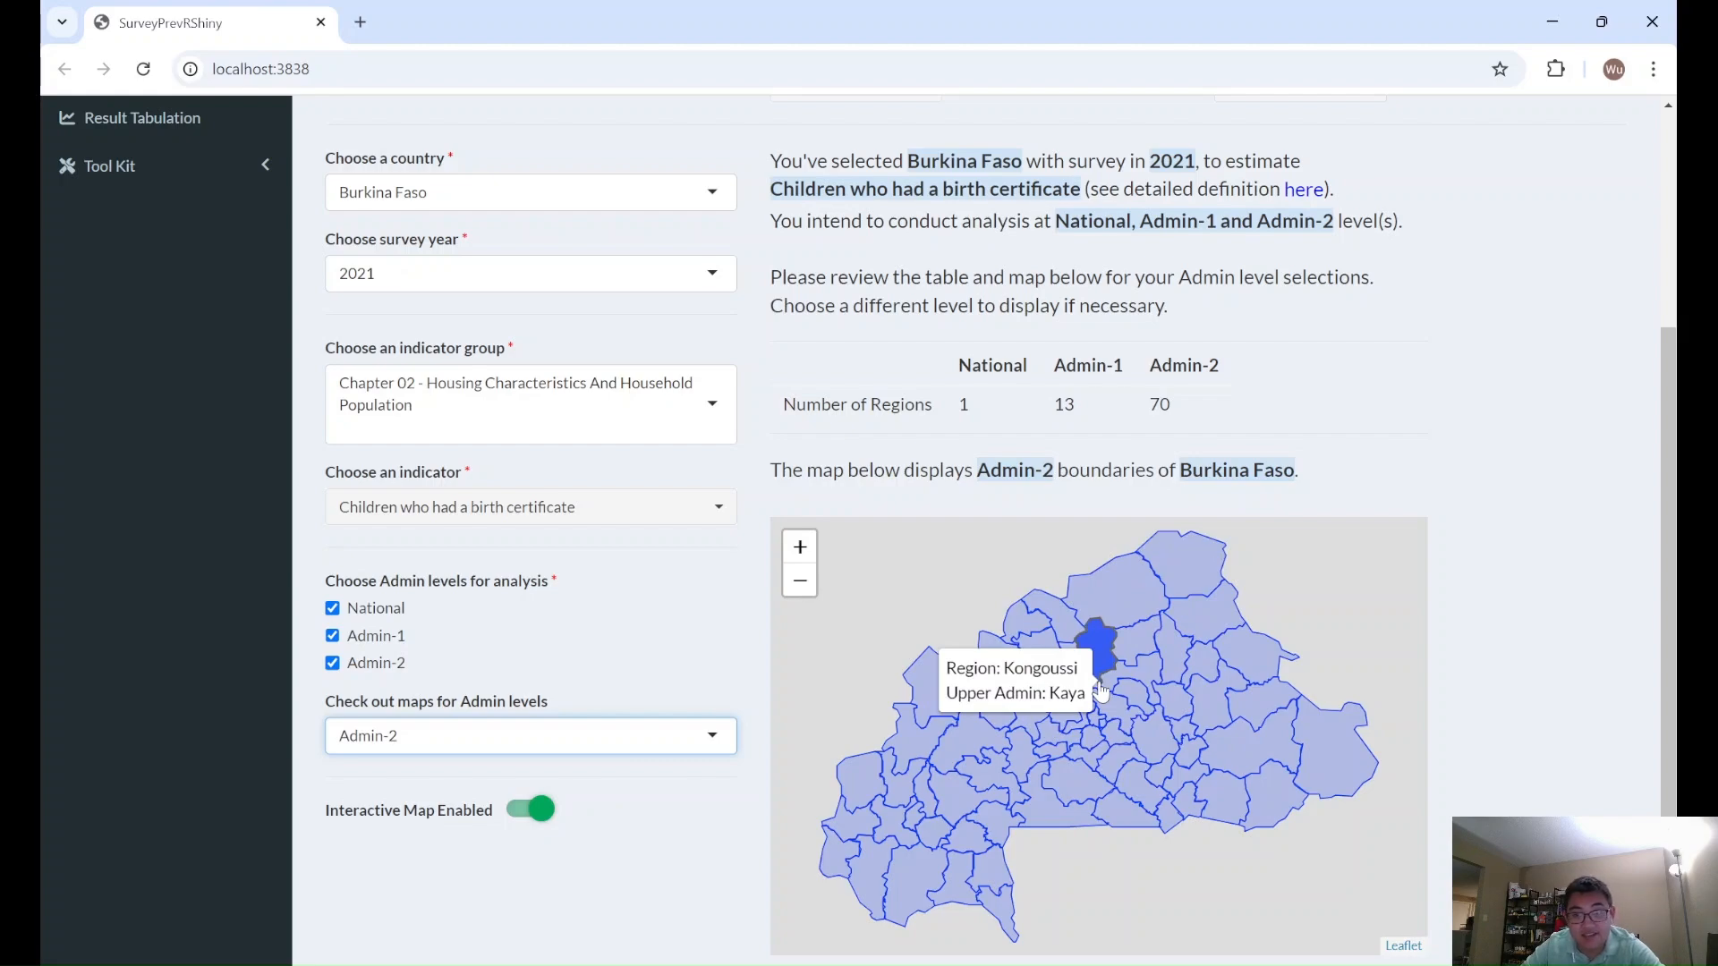
# - Look through the available indicator groups and select Chapter 07 - Family Planning
pyautogui.scroll(1, 667, 514)
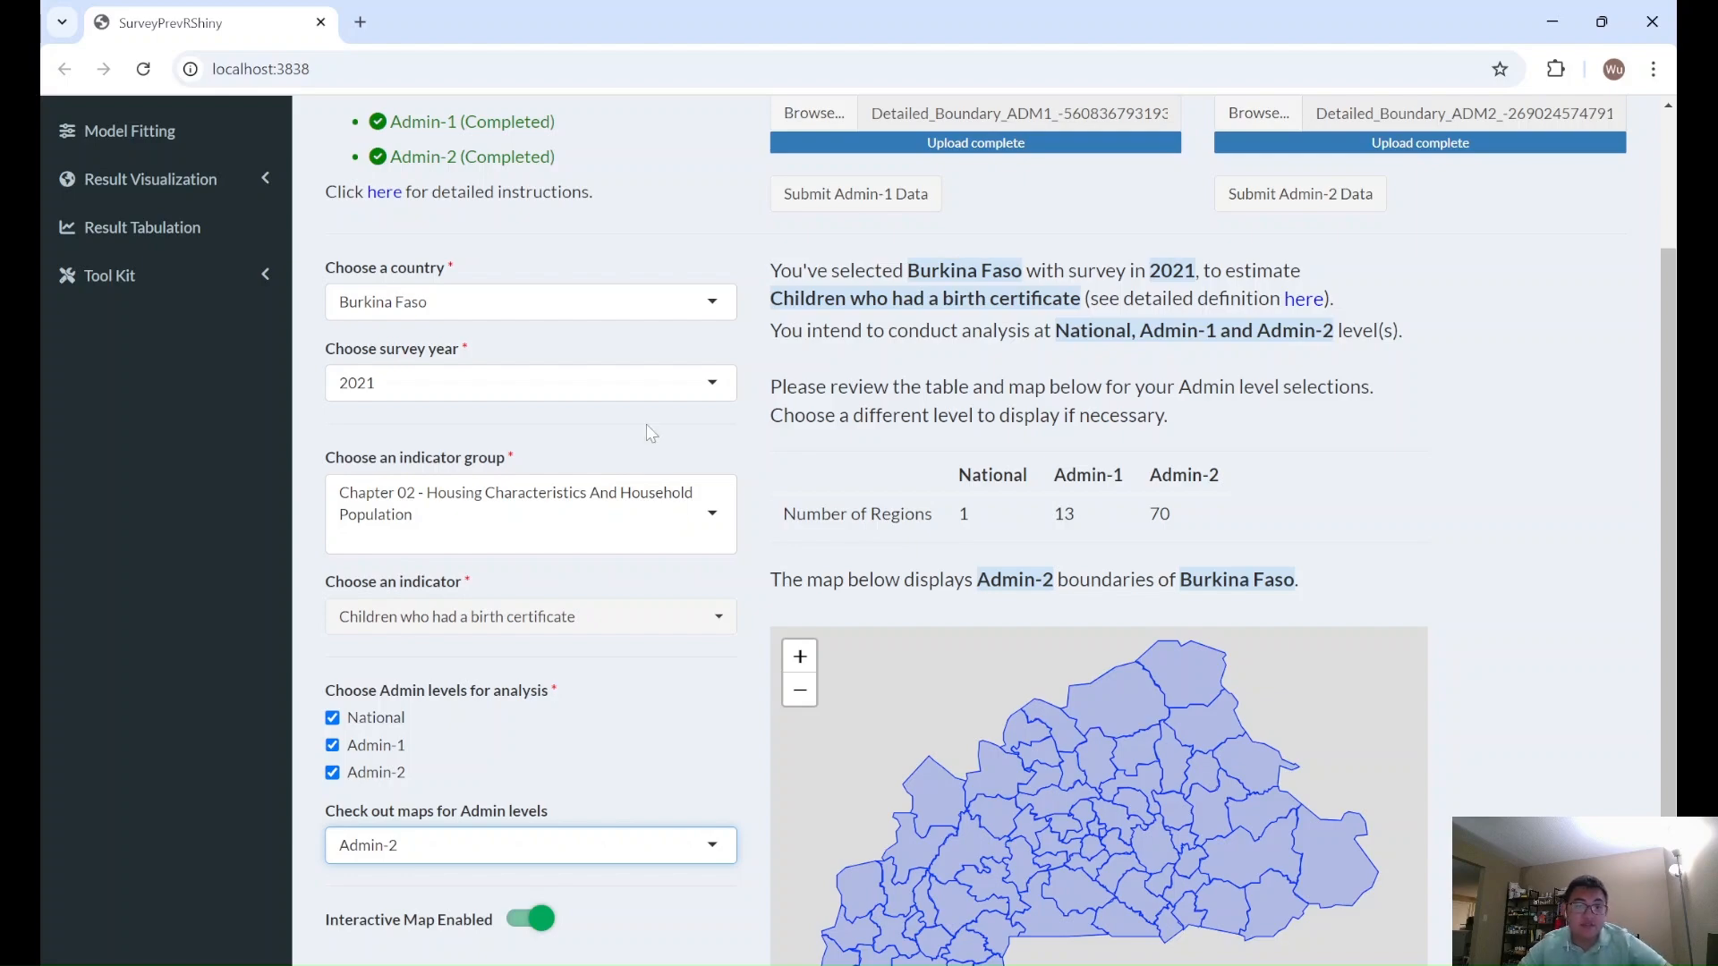
pyautogui.click(627, 499)
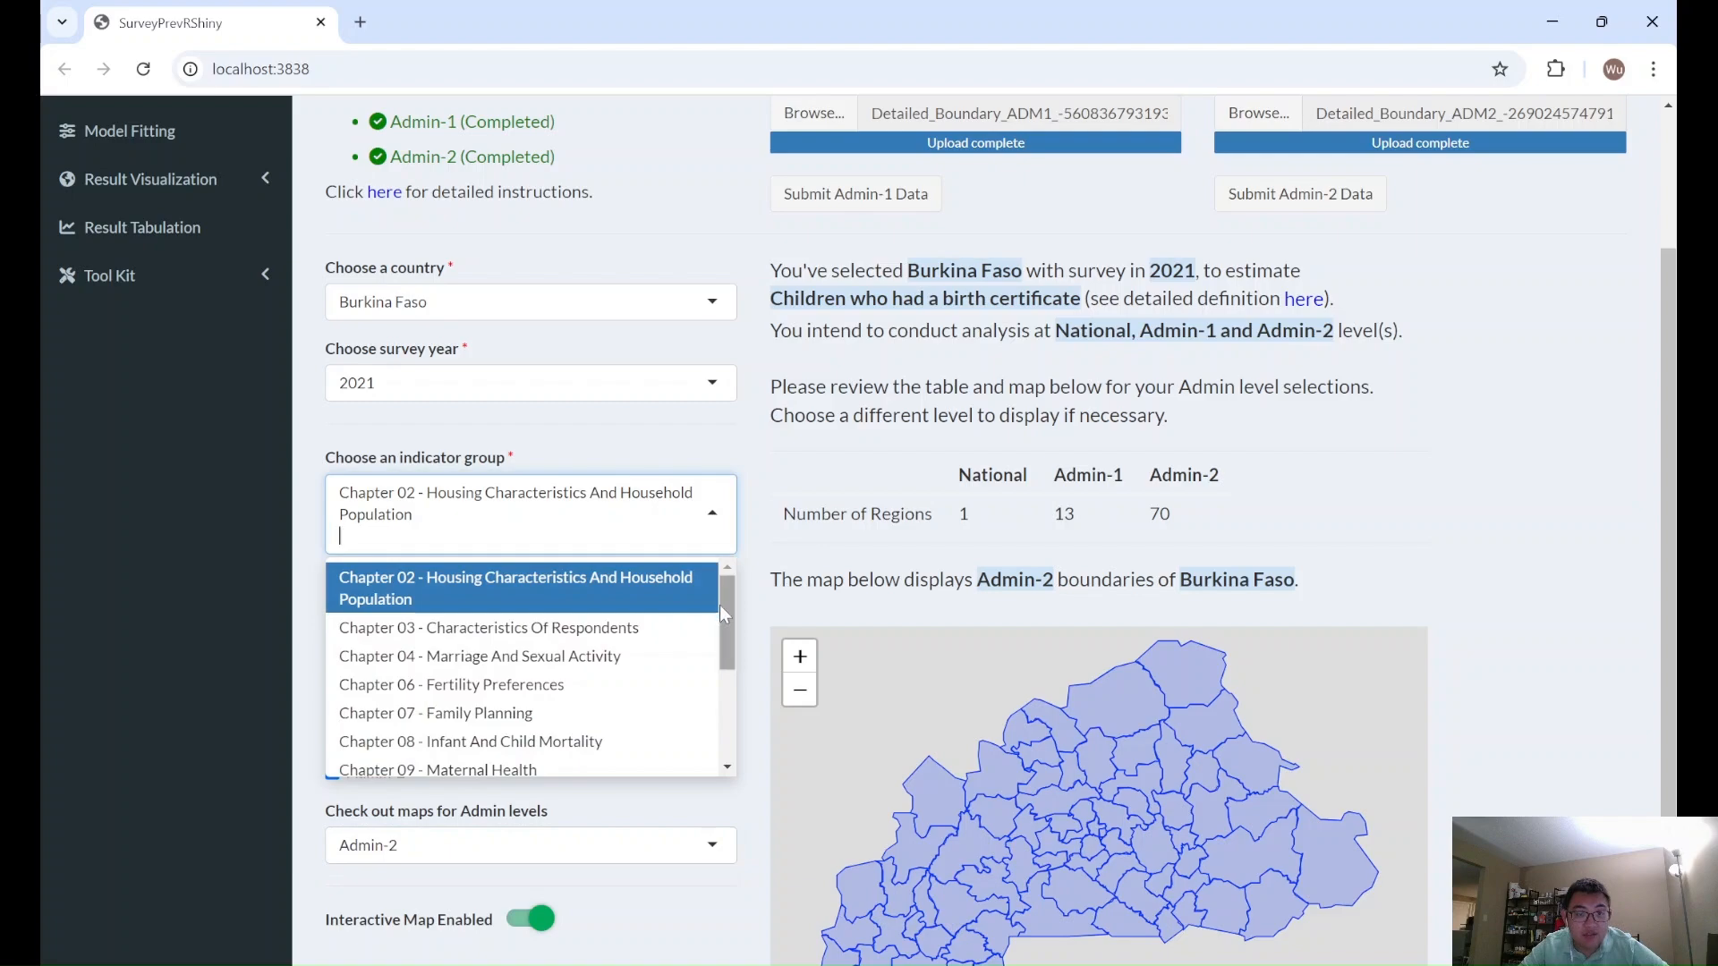
pyautogui.moveTo(725, 609); pyautogui.dragTo(722, 720)
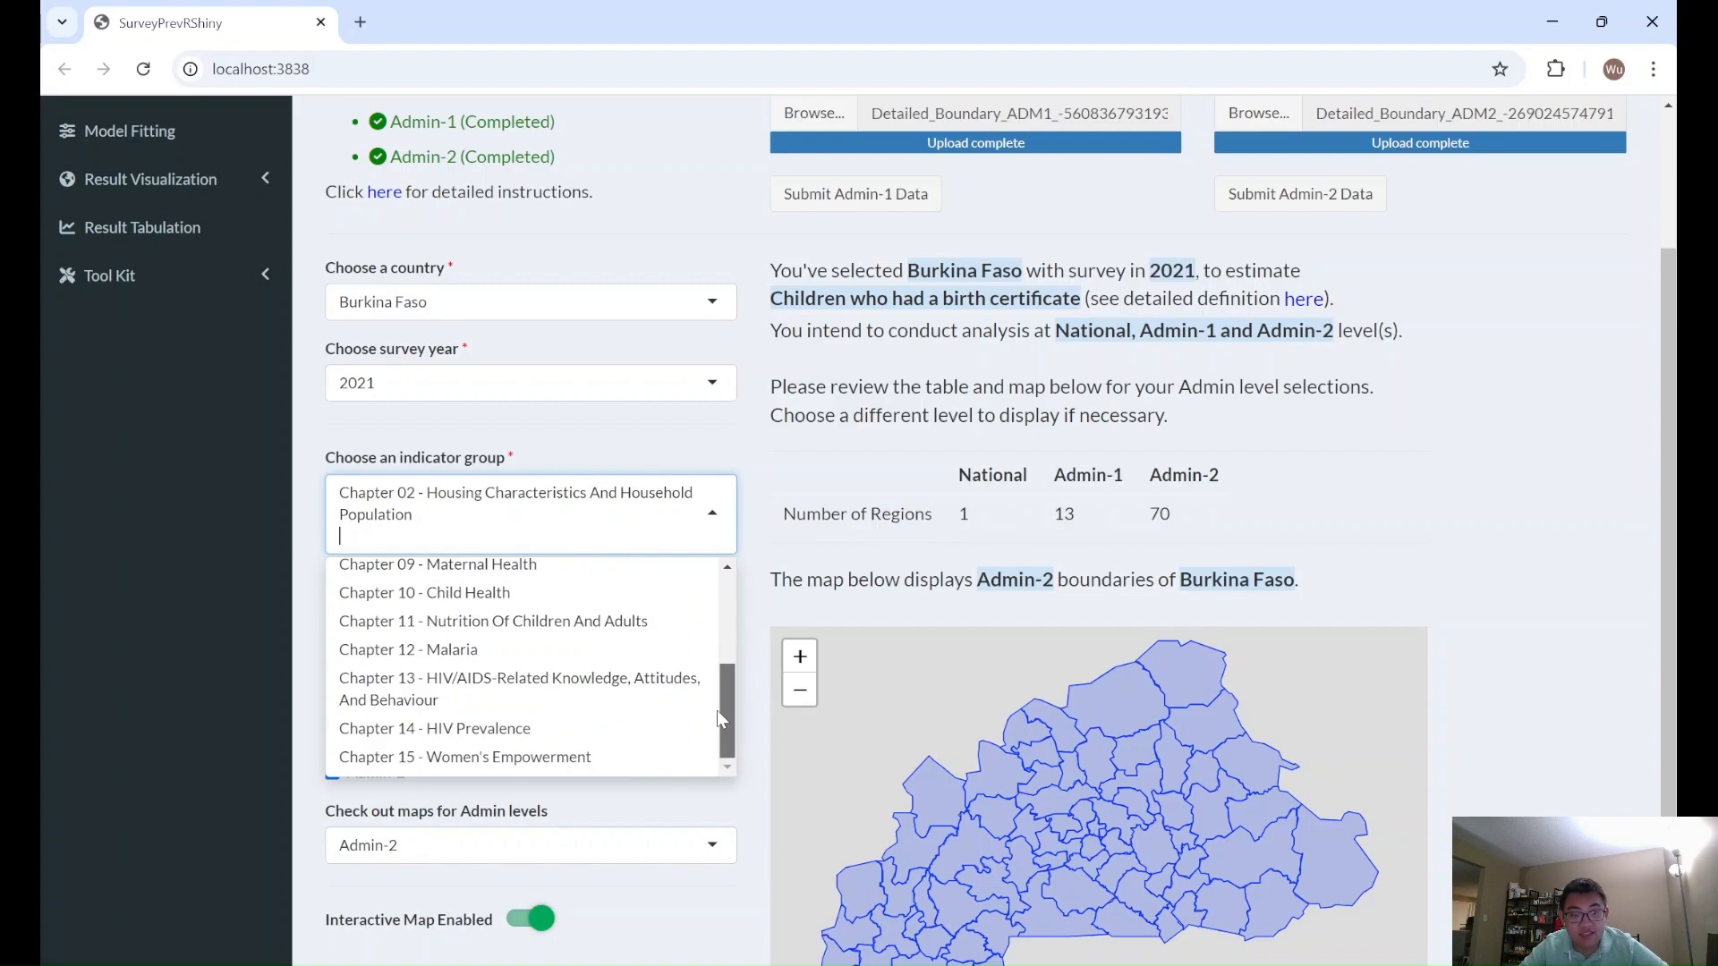
pyautogui.moveTo(726, 716); pyautogui.dragTo(747, 623)
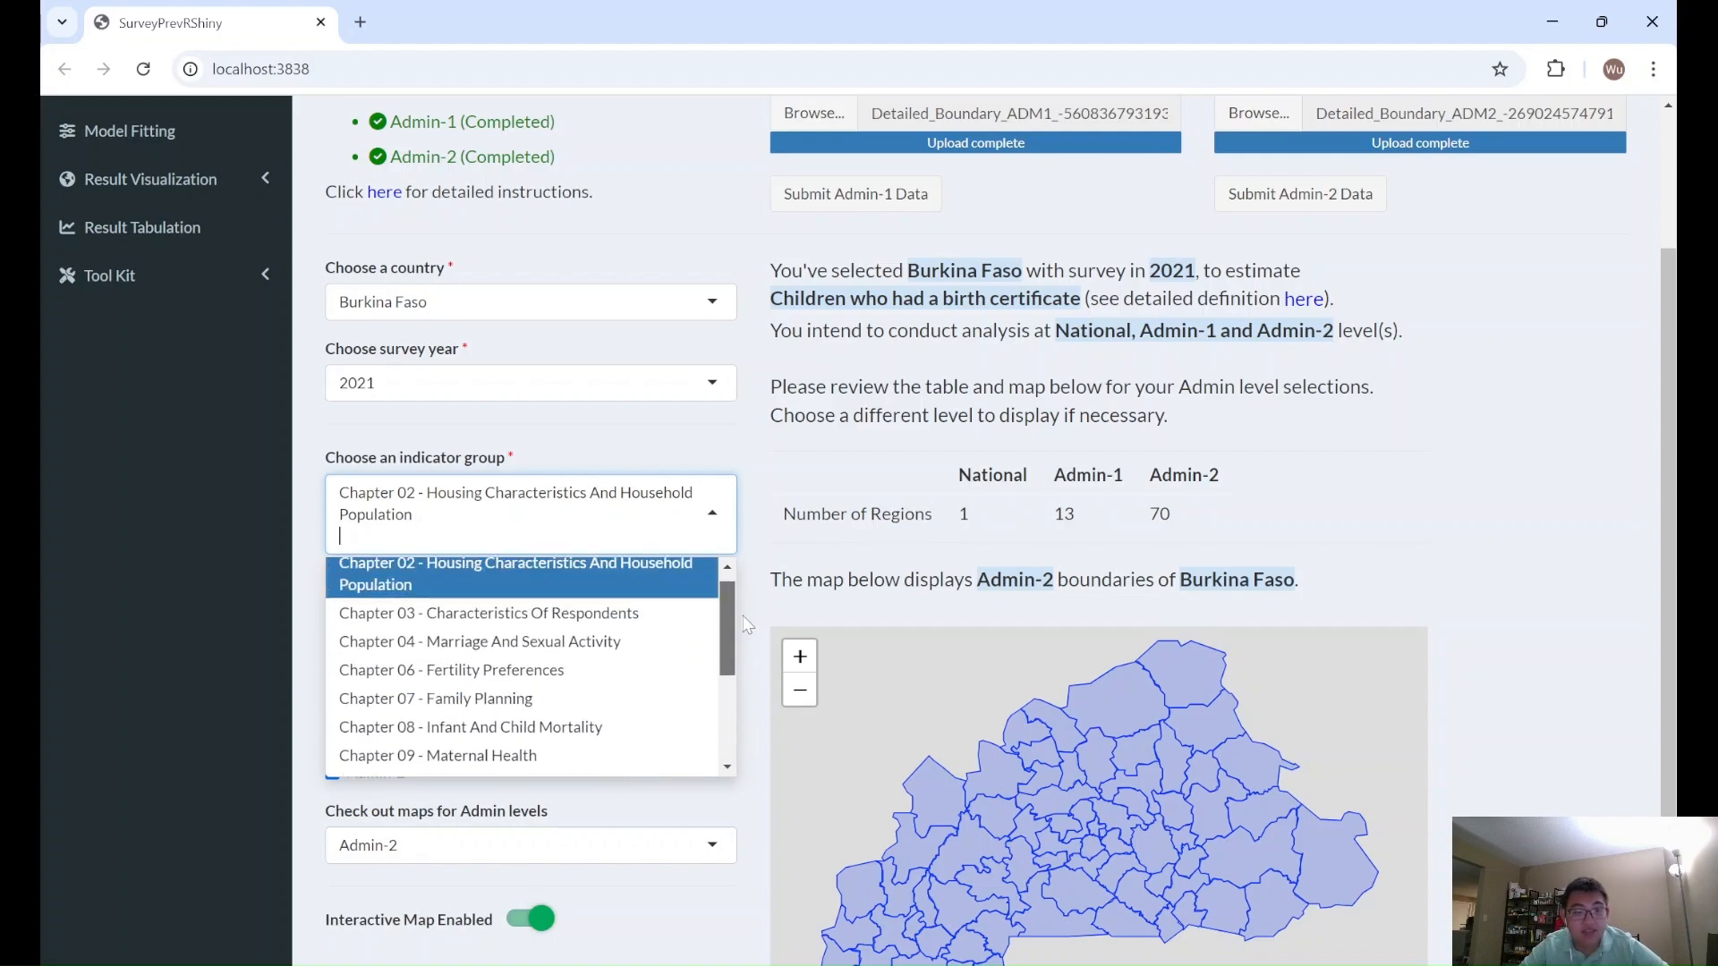
pyautogui.scroll(-1, 744, 635)
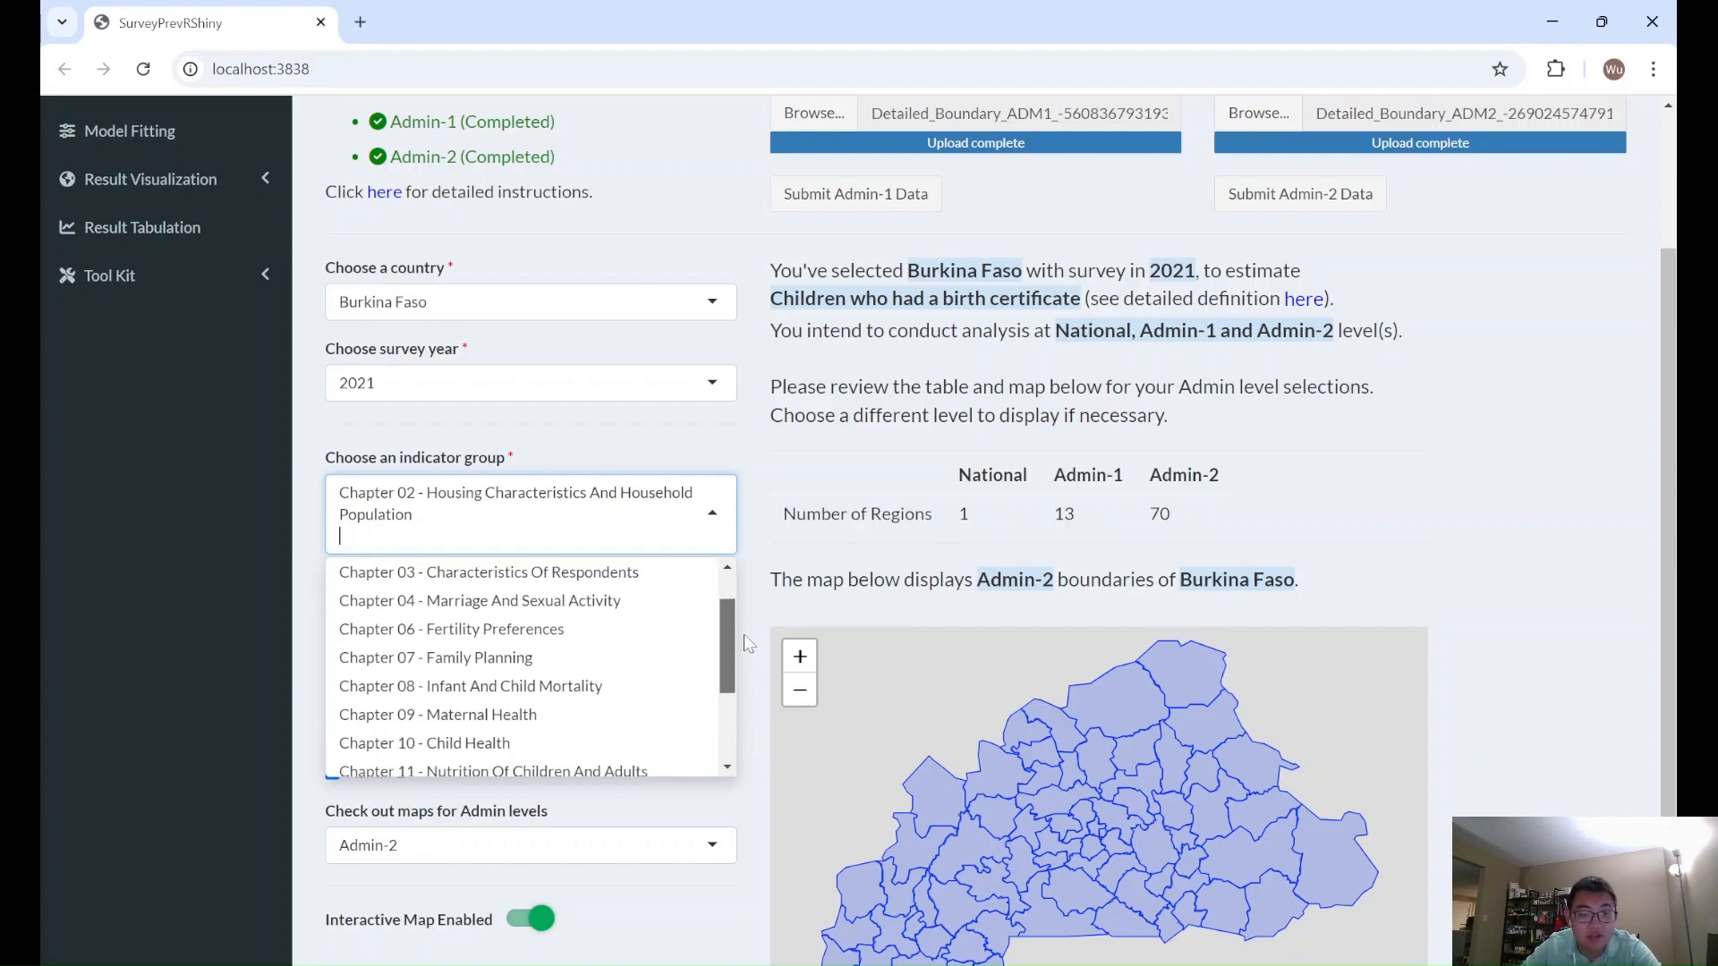
pyautogui.click(569, 657)
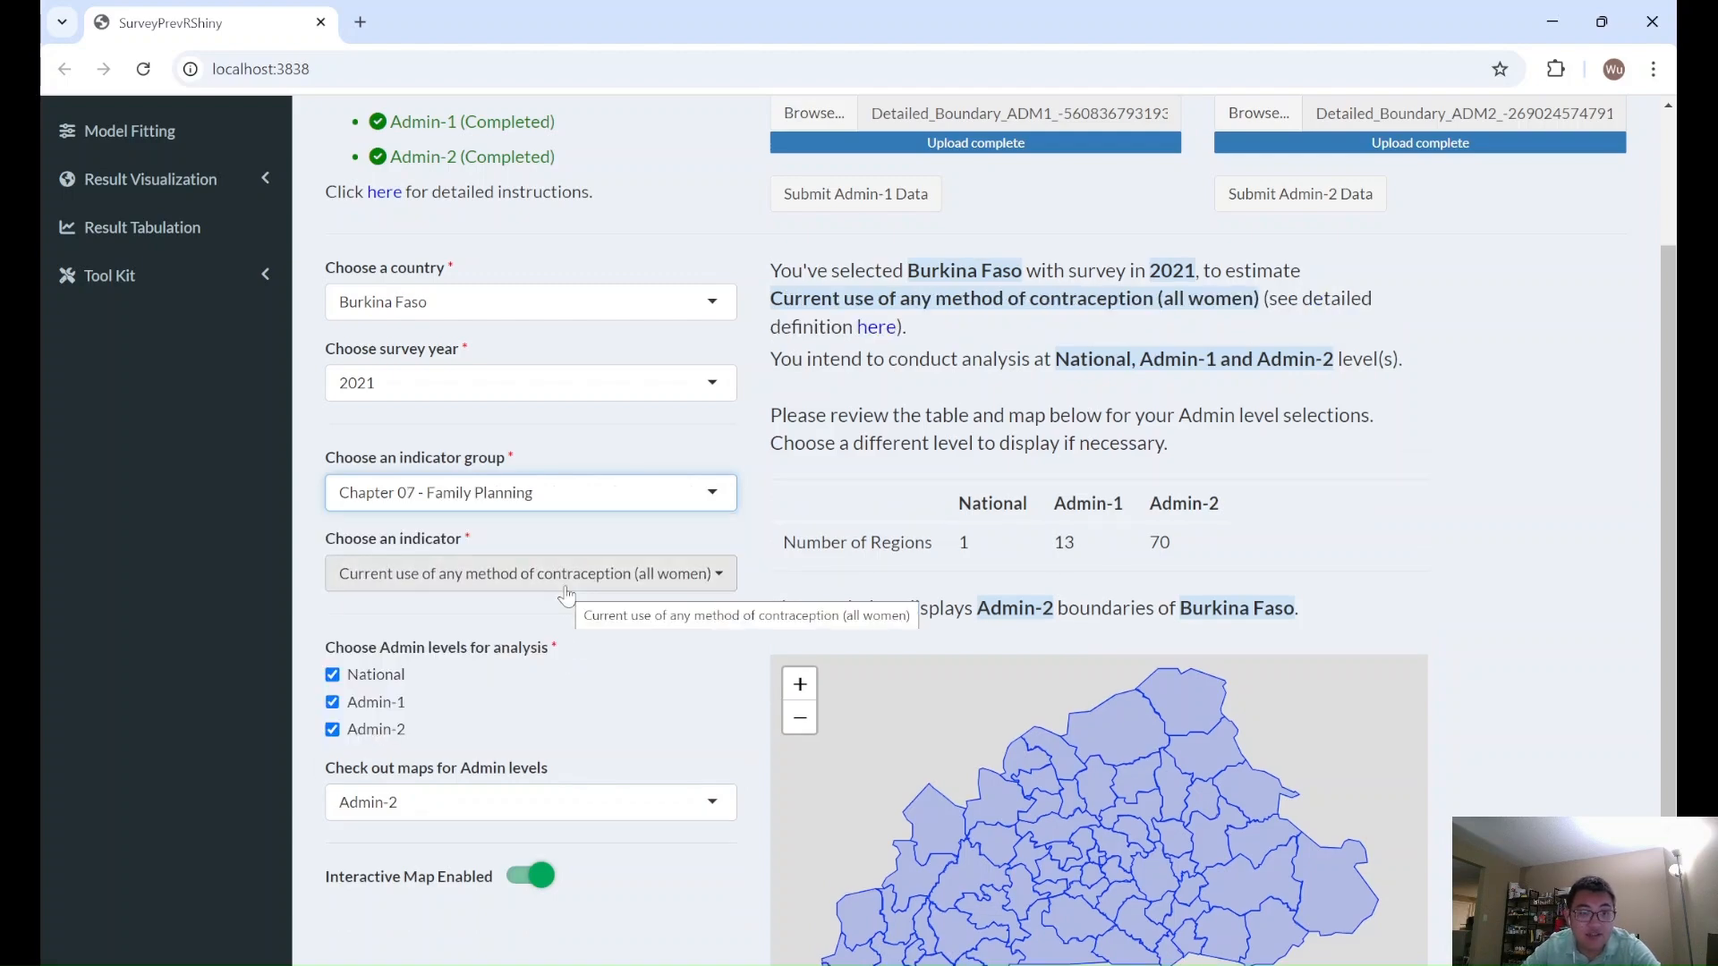
# - Choose "Percentage of women currently using any modern method of contraception" as the indicator
pyautogui.click(566, 594)
pyautogui.click(745, 407)
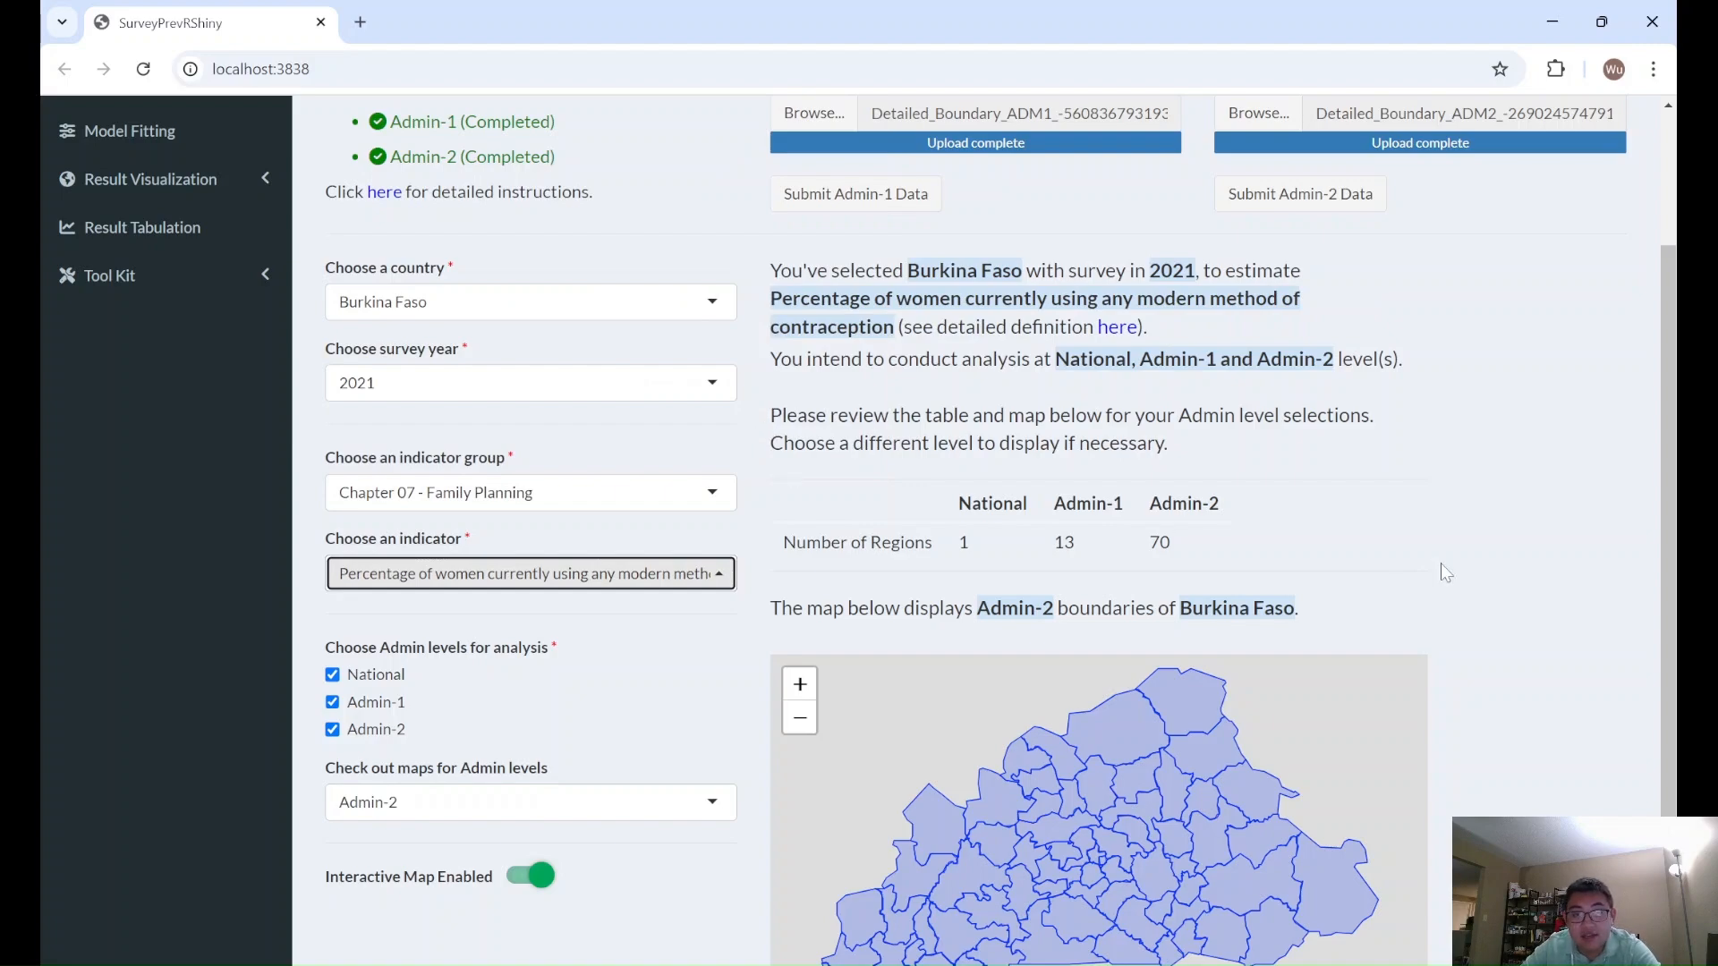
# - Open the detailed definition of the selected indicator and review its entry and the table of all indicators supported by the app
pyautogui.scroll(1, 1679, 559)
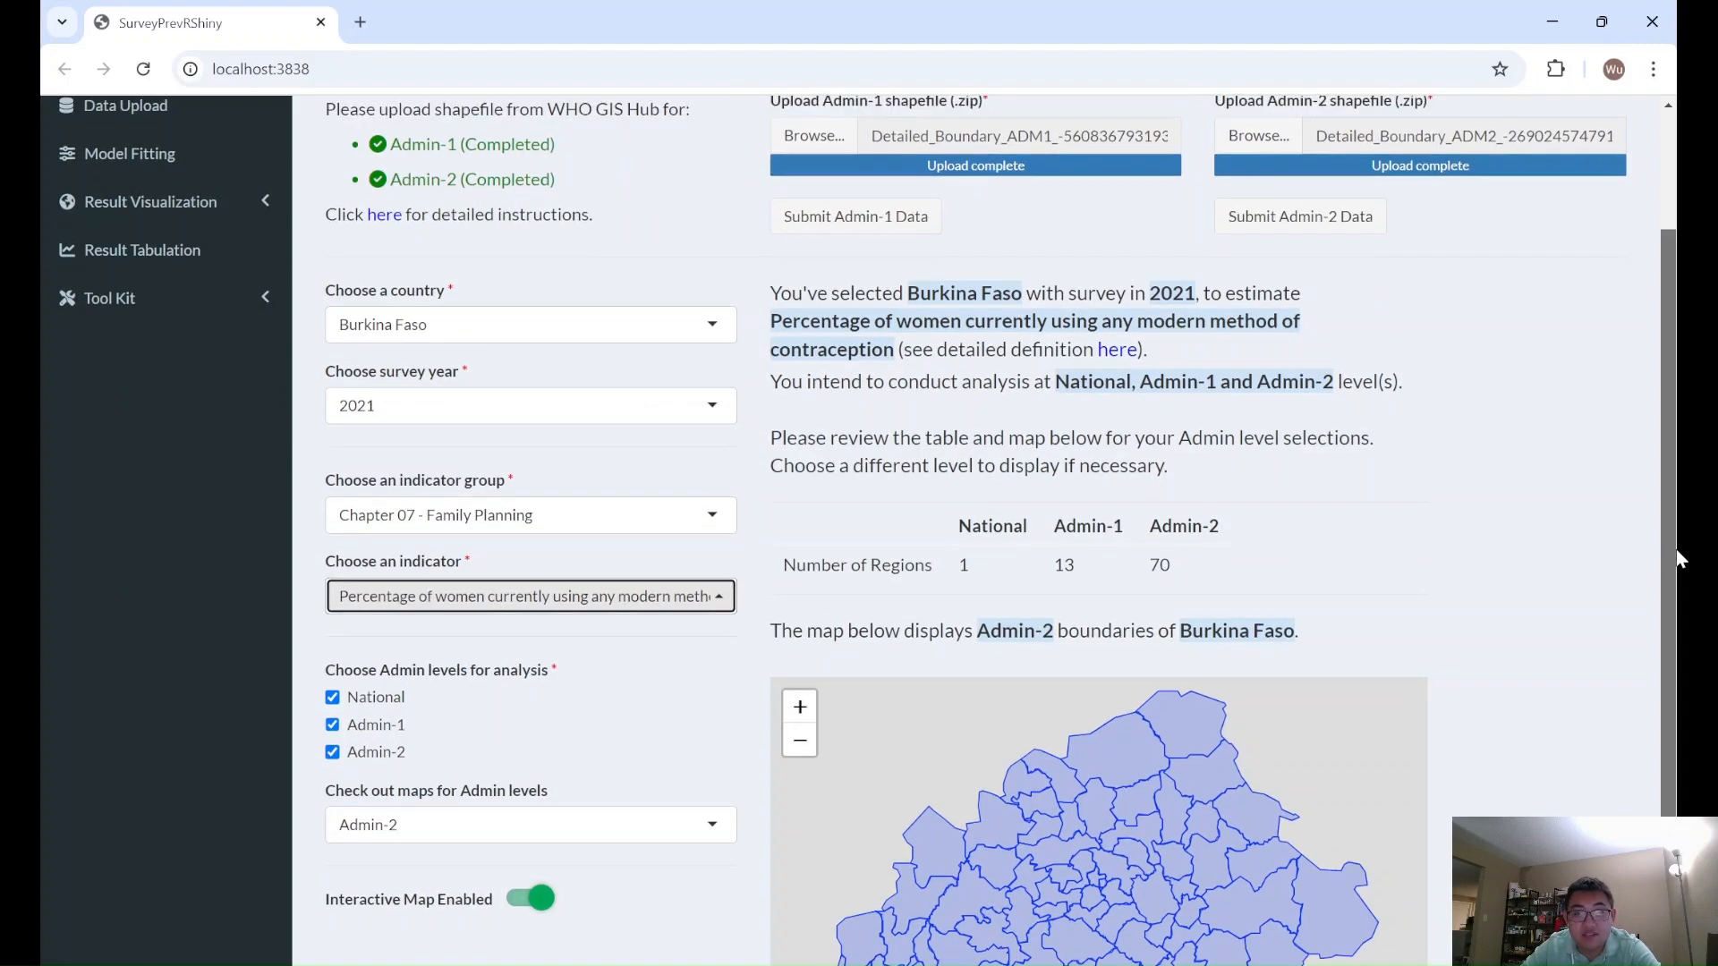
pyautogui.scroll(2, 1679, 559)
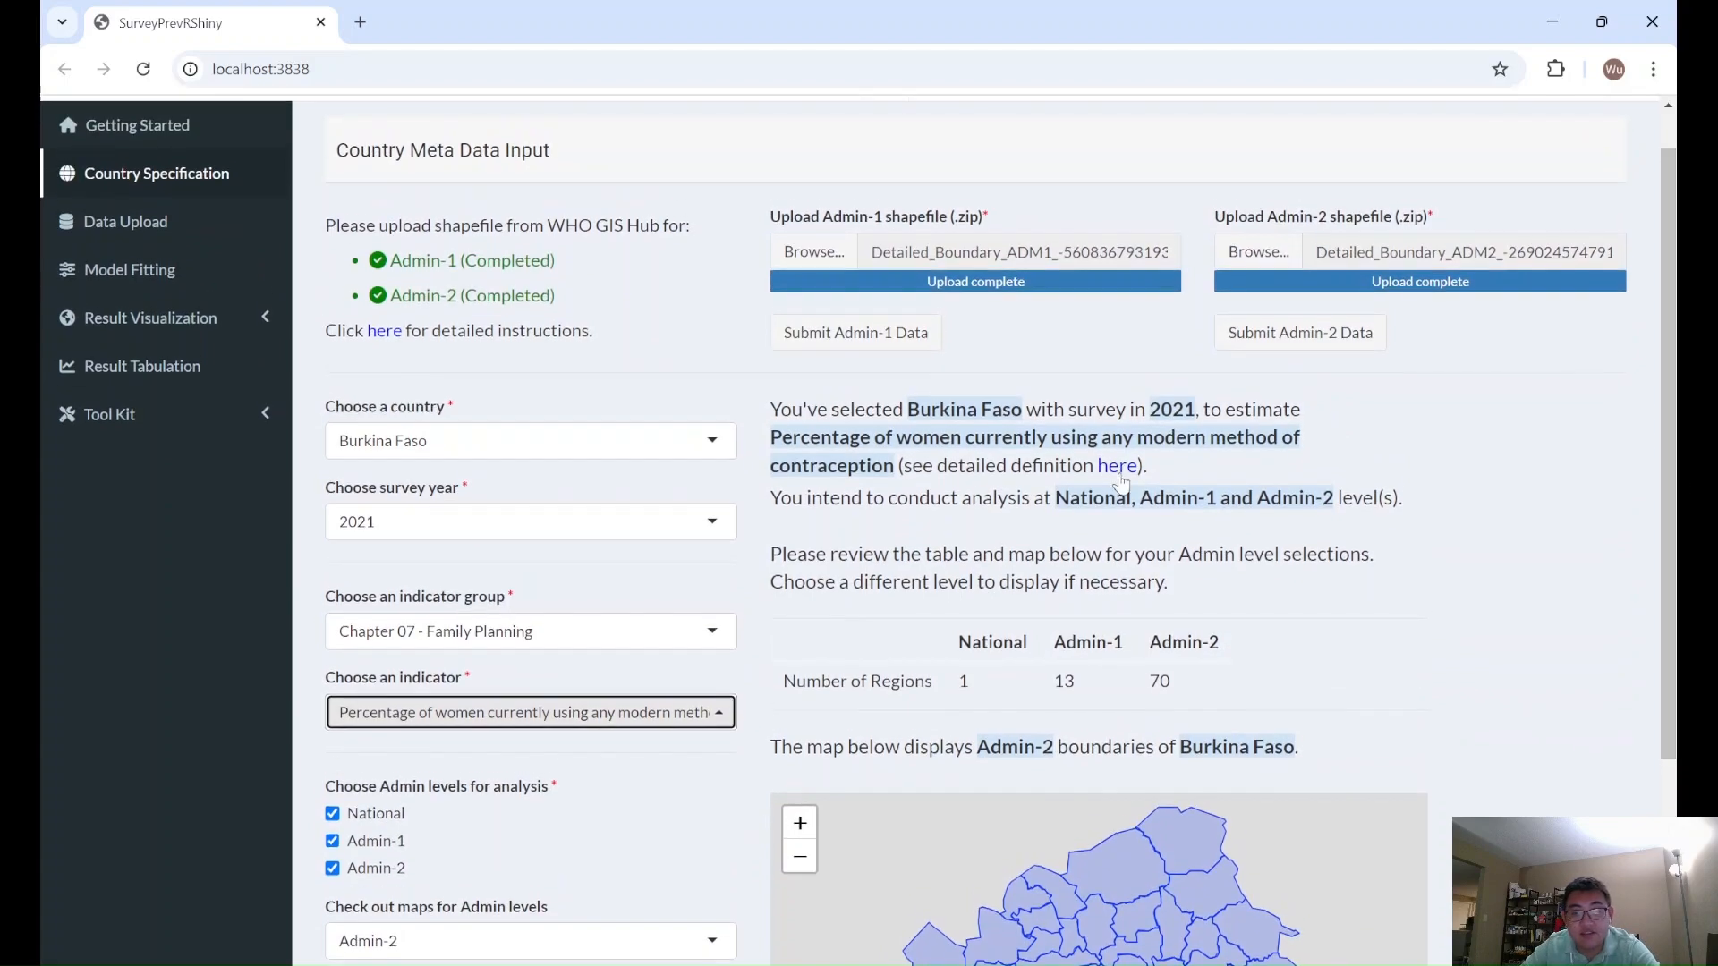
pyautogui.click(1117, 466)
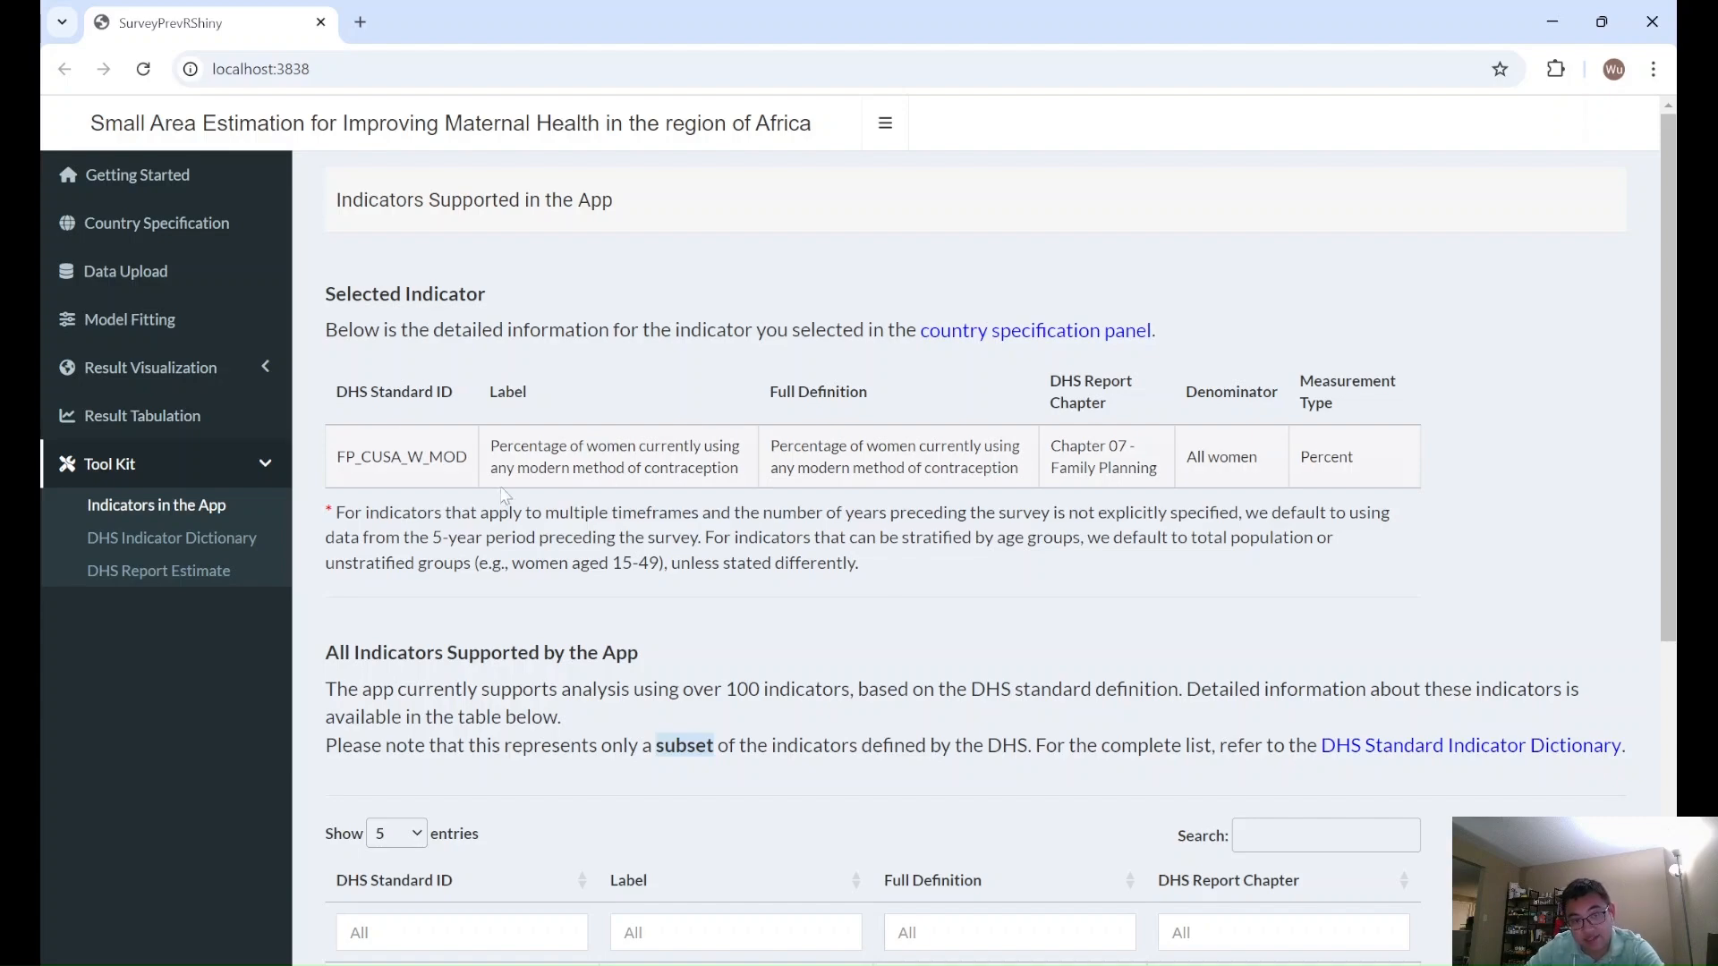
pyautogui.click(339, 458)
pyautogui.click(339, 462)
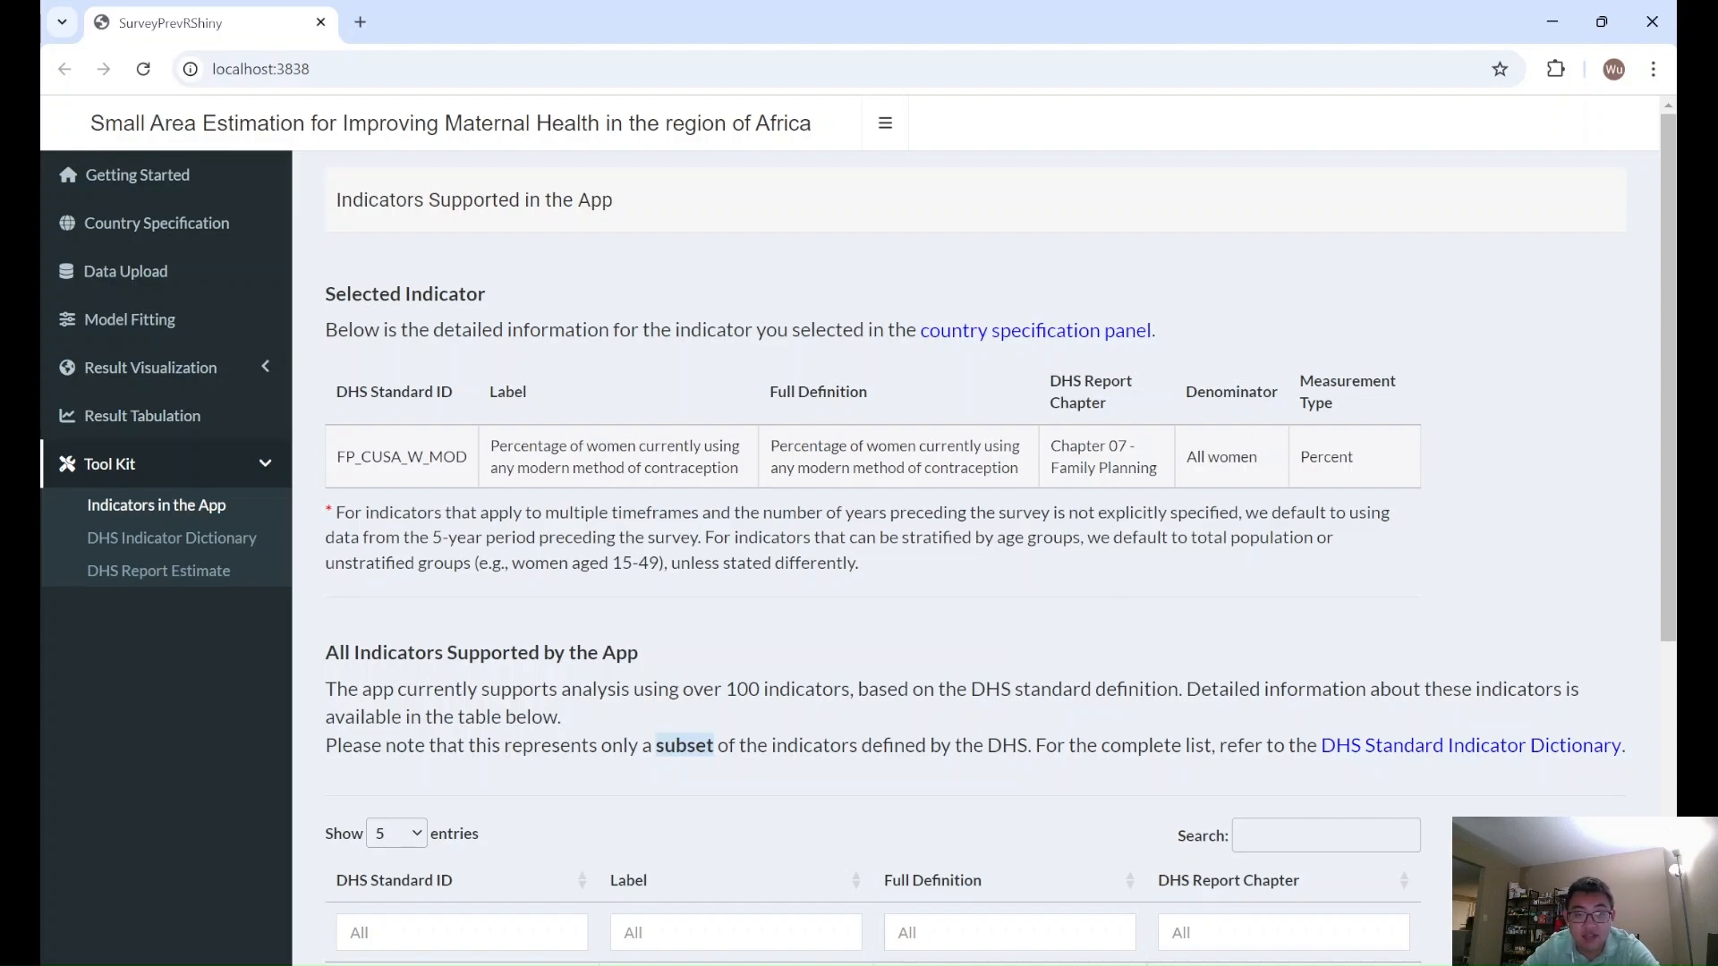
pyautogui.moveTo(1676, 433); pyautogui.dragTo(1679, 772)
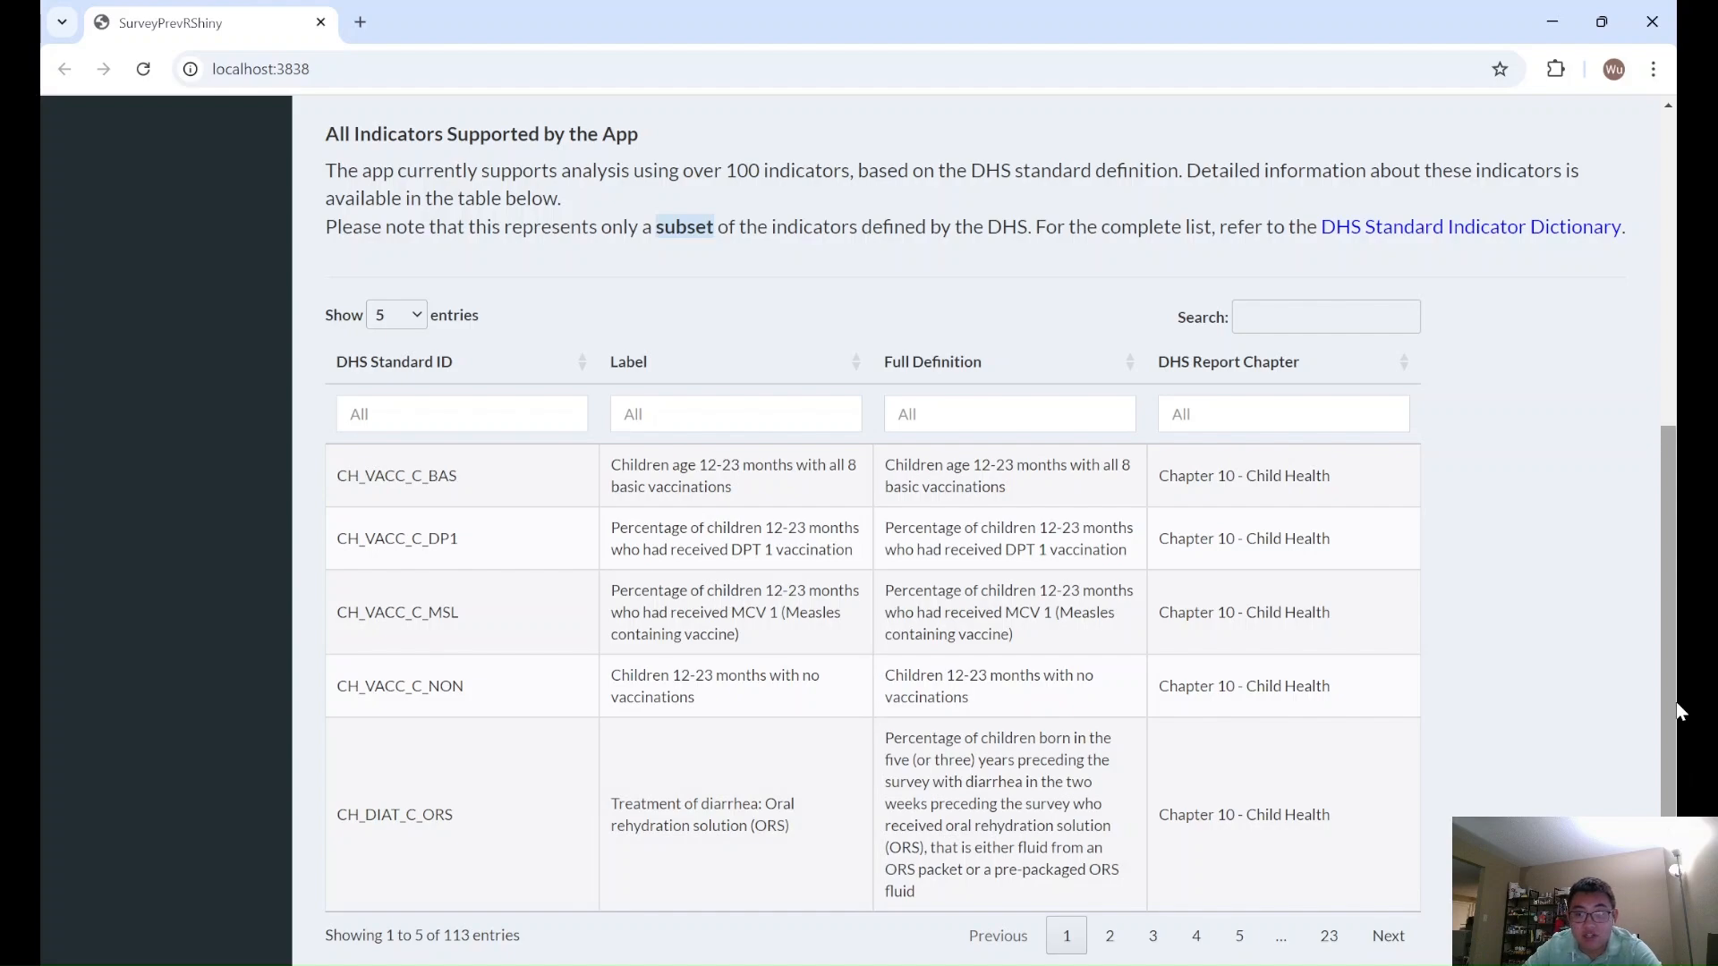
pyautogui.moveTo(1679, 711); pyautogui.dragTo(1678, 376)
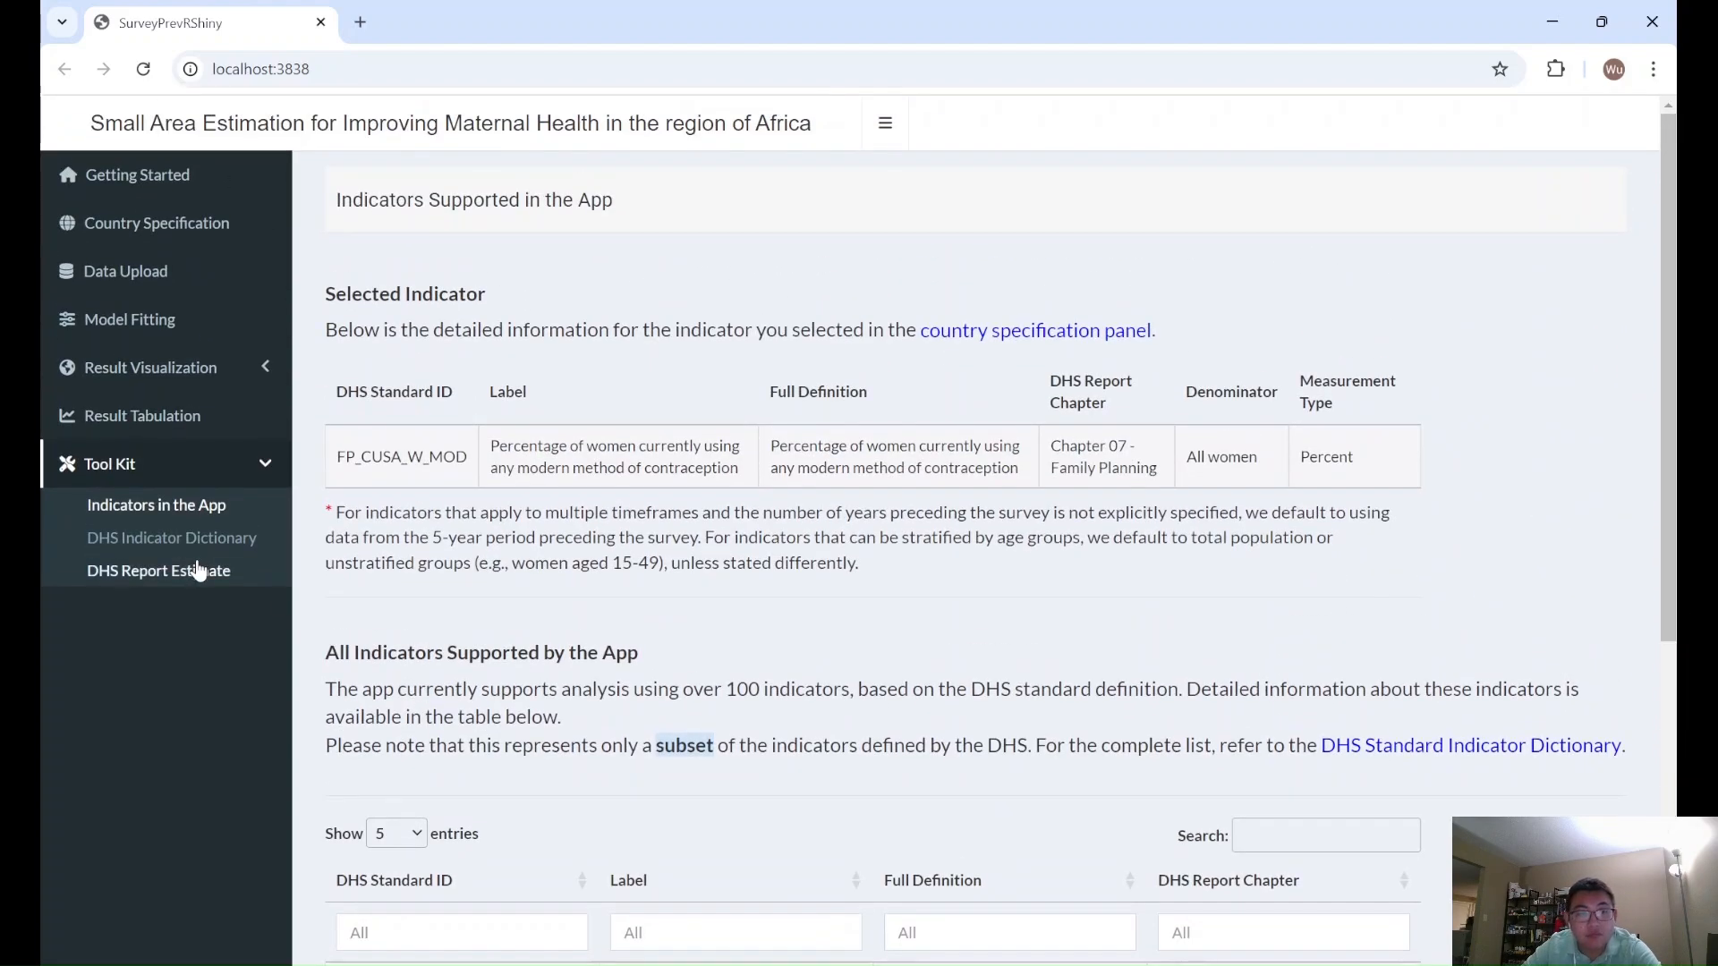
# - Return to the country specification page and review the chosen settings and the boundary map
pyautogui.click(190, 224)
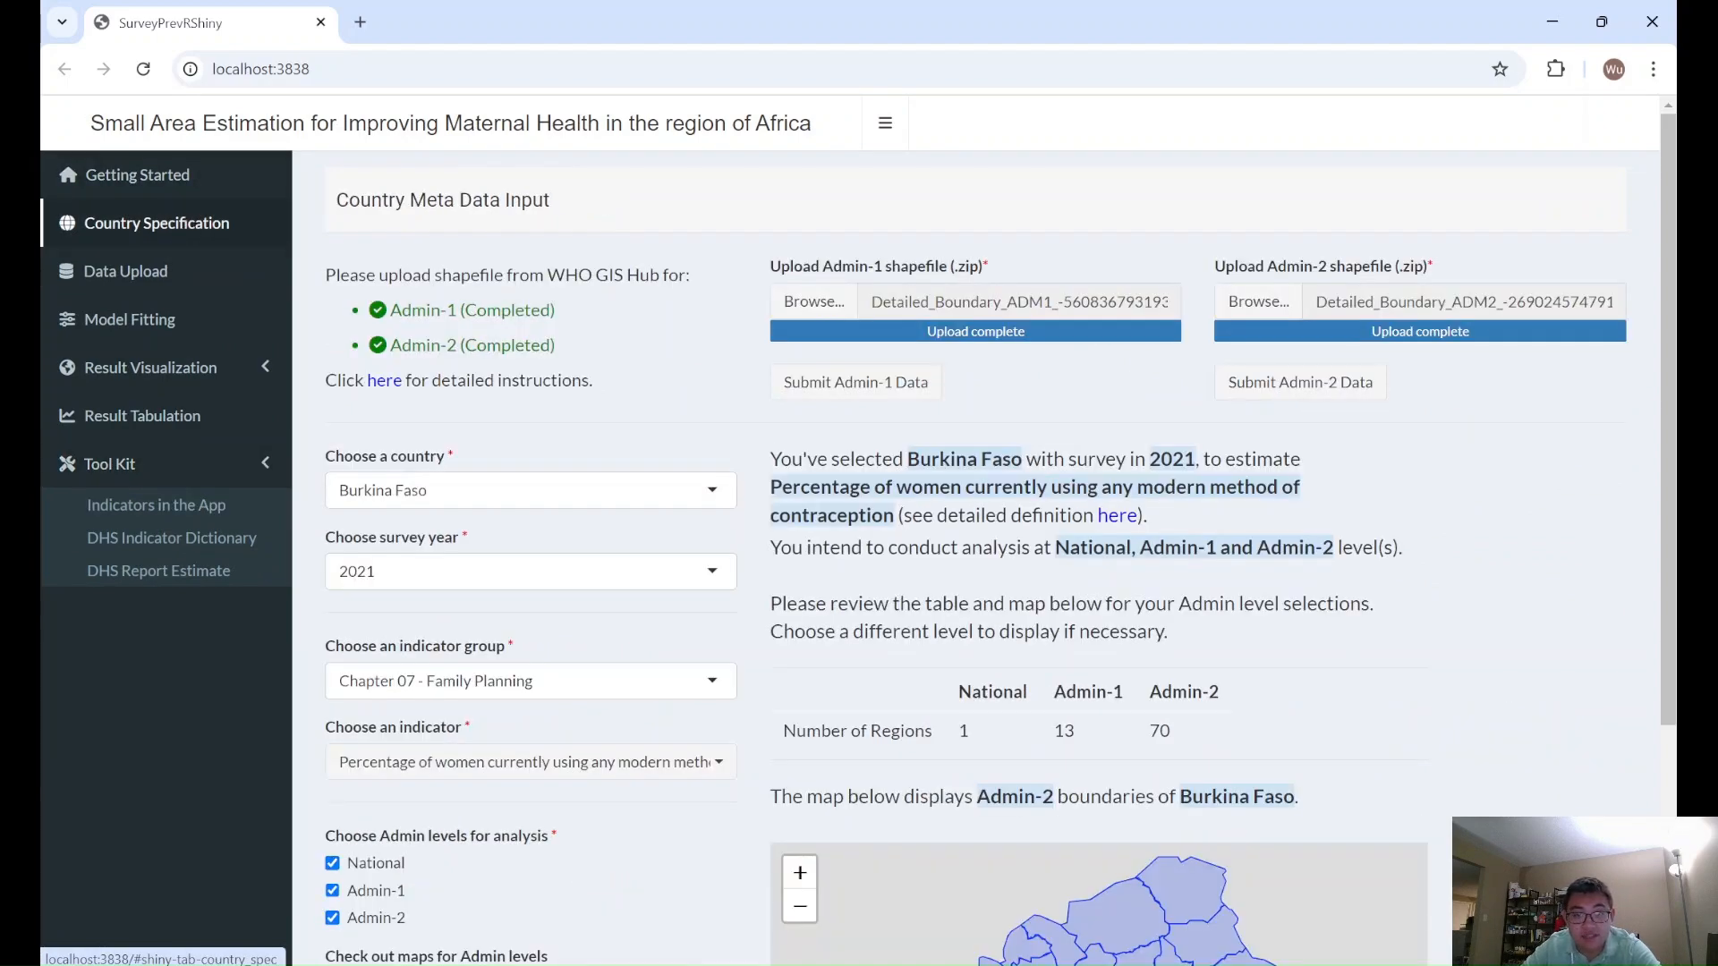
pyautogui.scroll(-4, 984, 537)
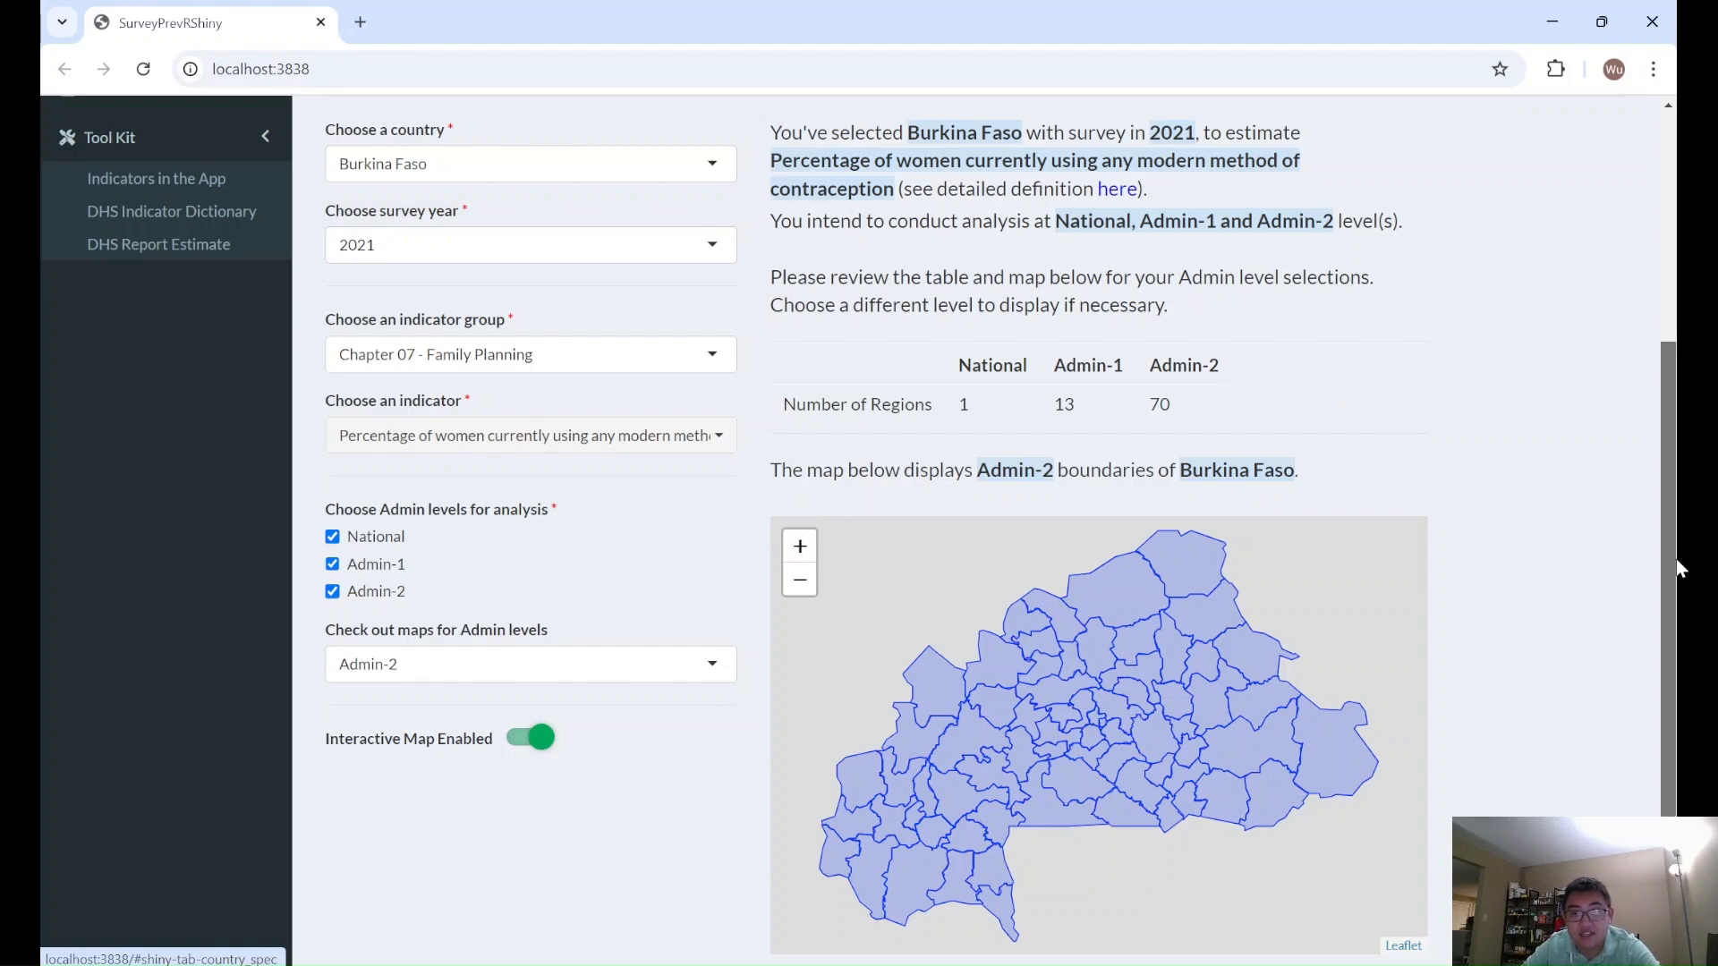
pyautogui.moveTo(1679, 566); pyautogui.dragTo(1679, 349)
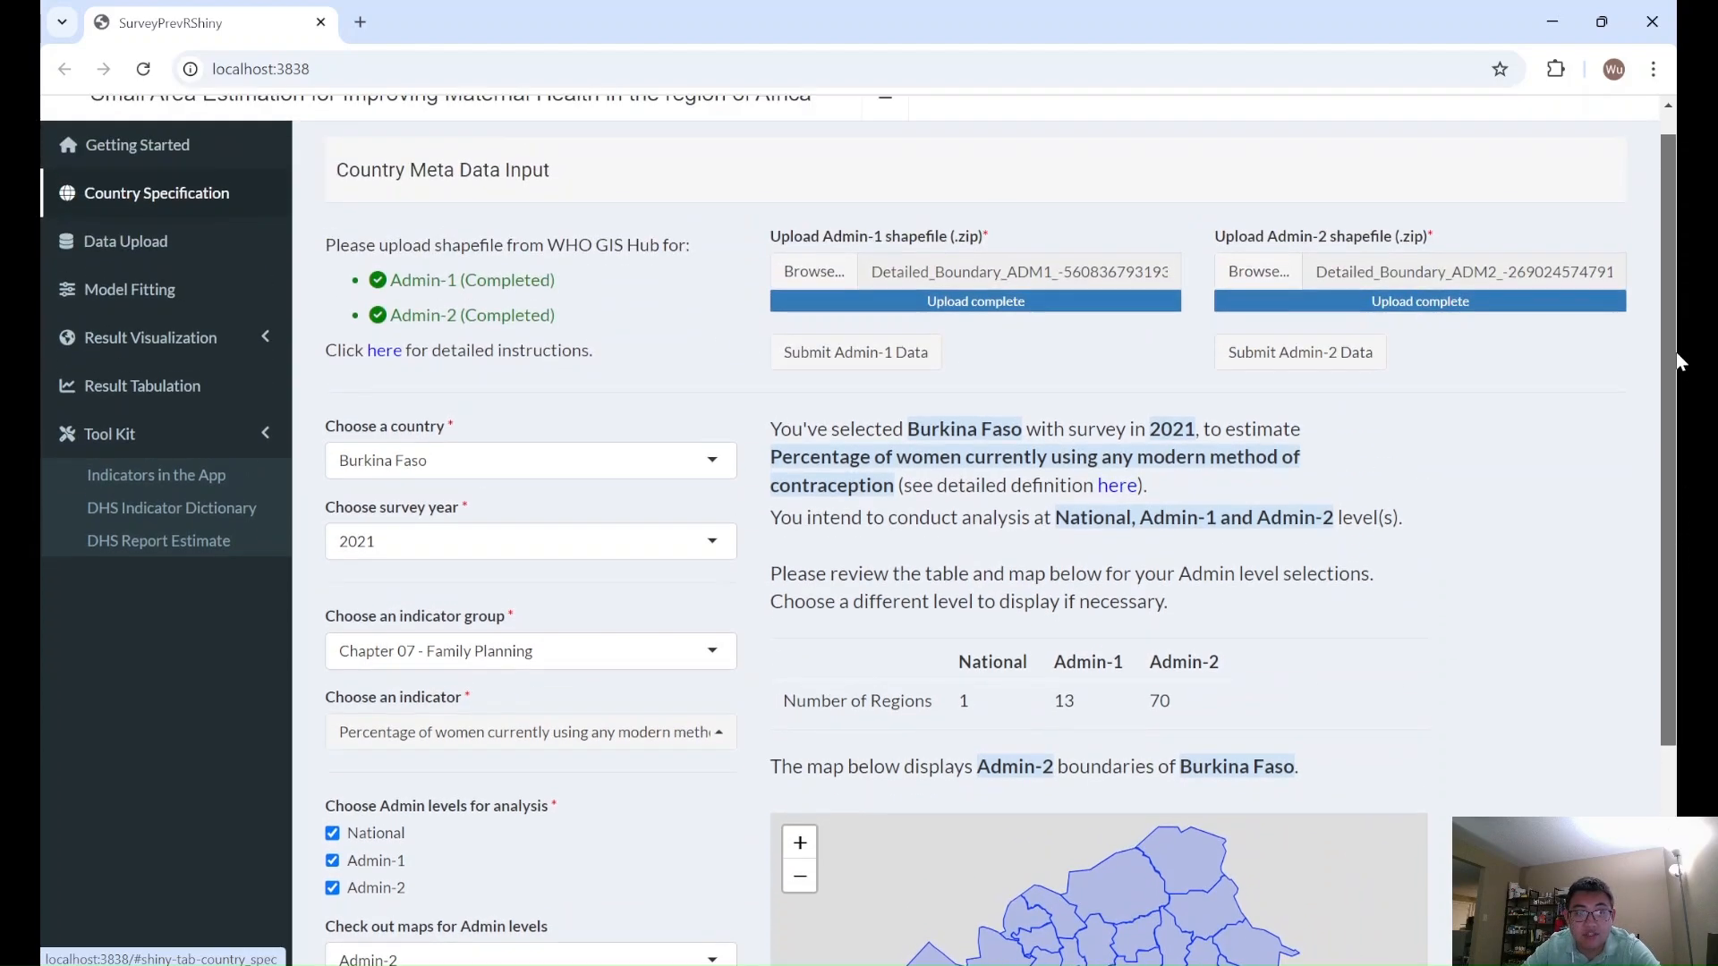
# - Upload BF_2021_DHS_09182024_345_143411.zip as the DHS survey data and submit it
pyautogui.click(125, 273)
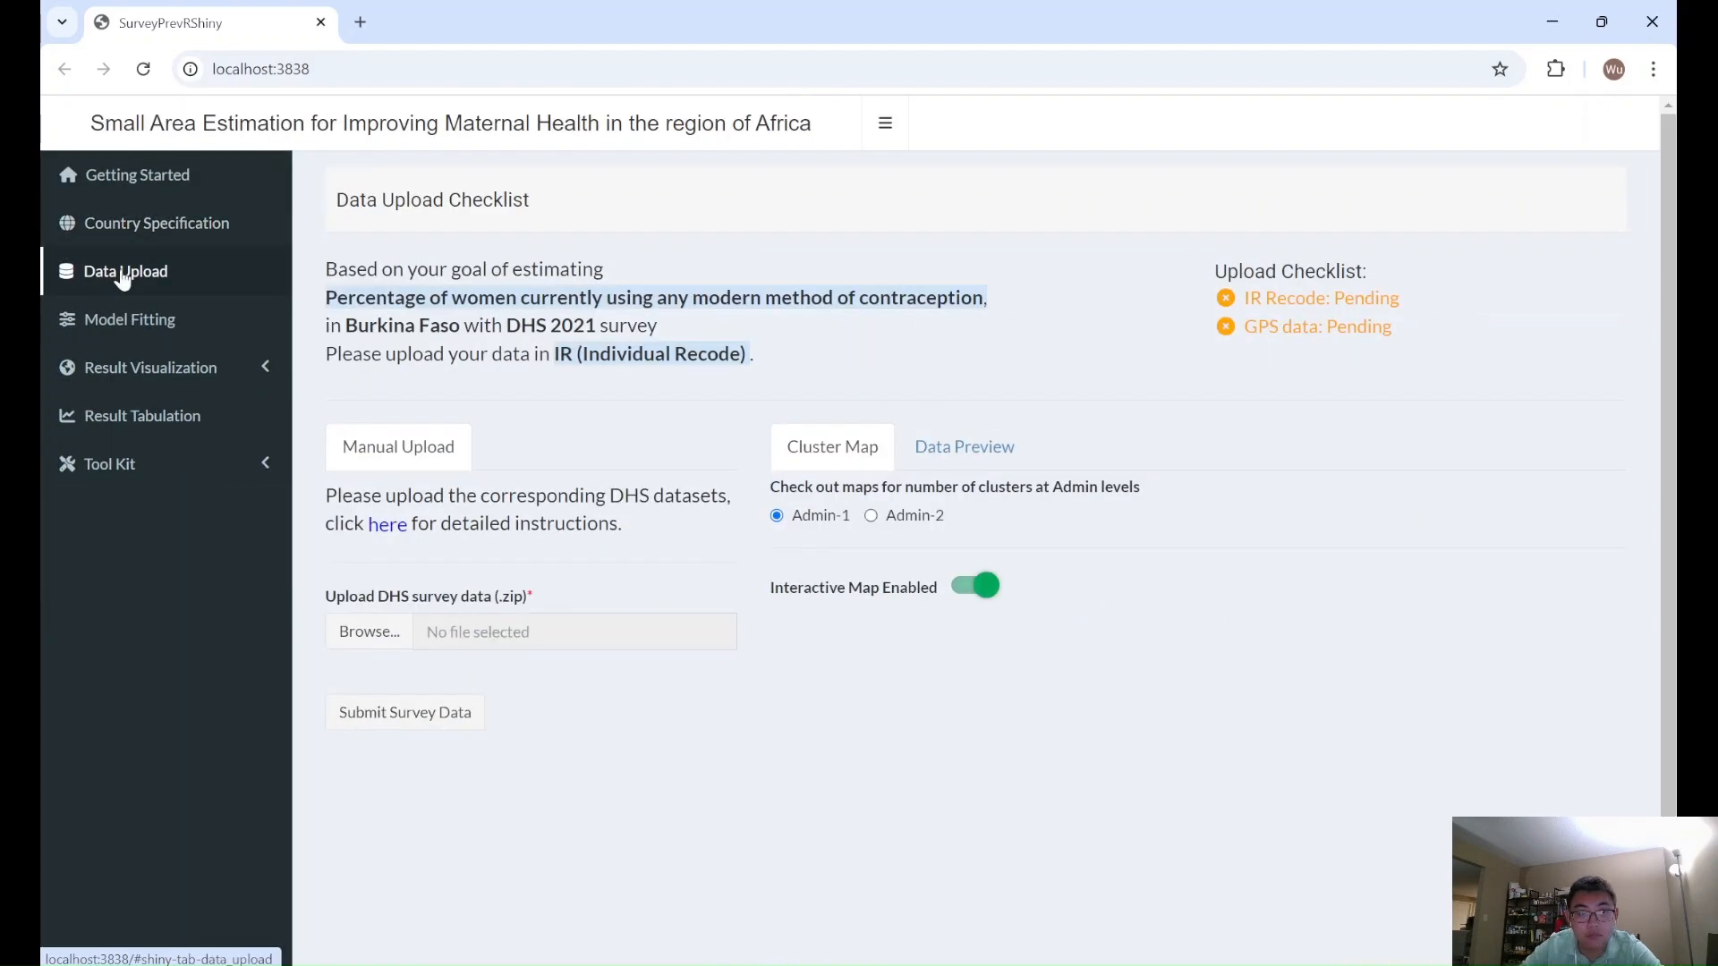
pyautogui.click(347, 635)
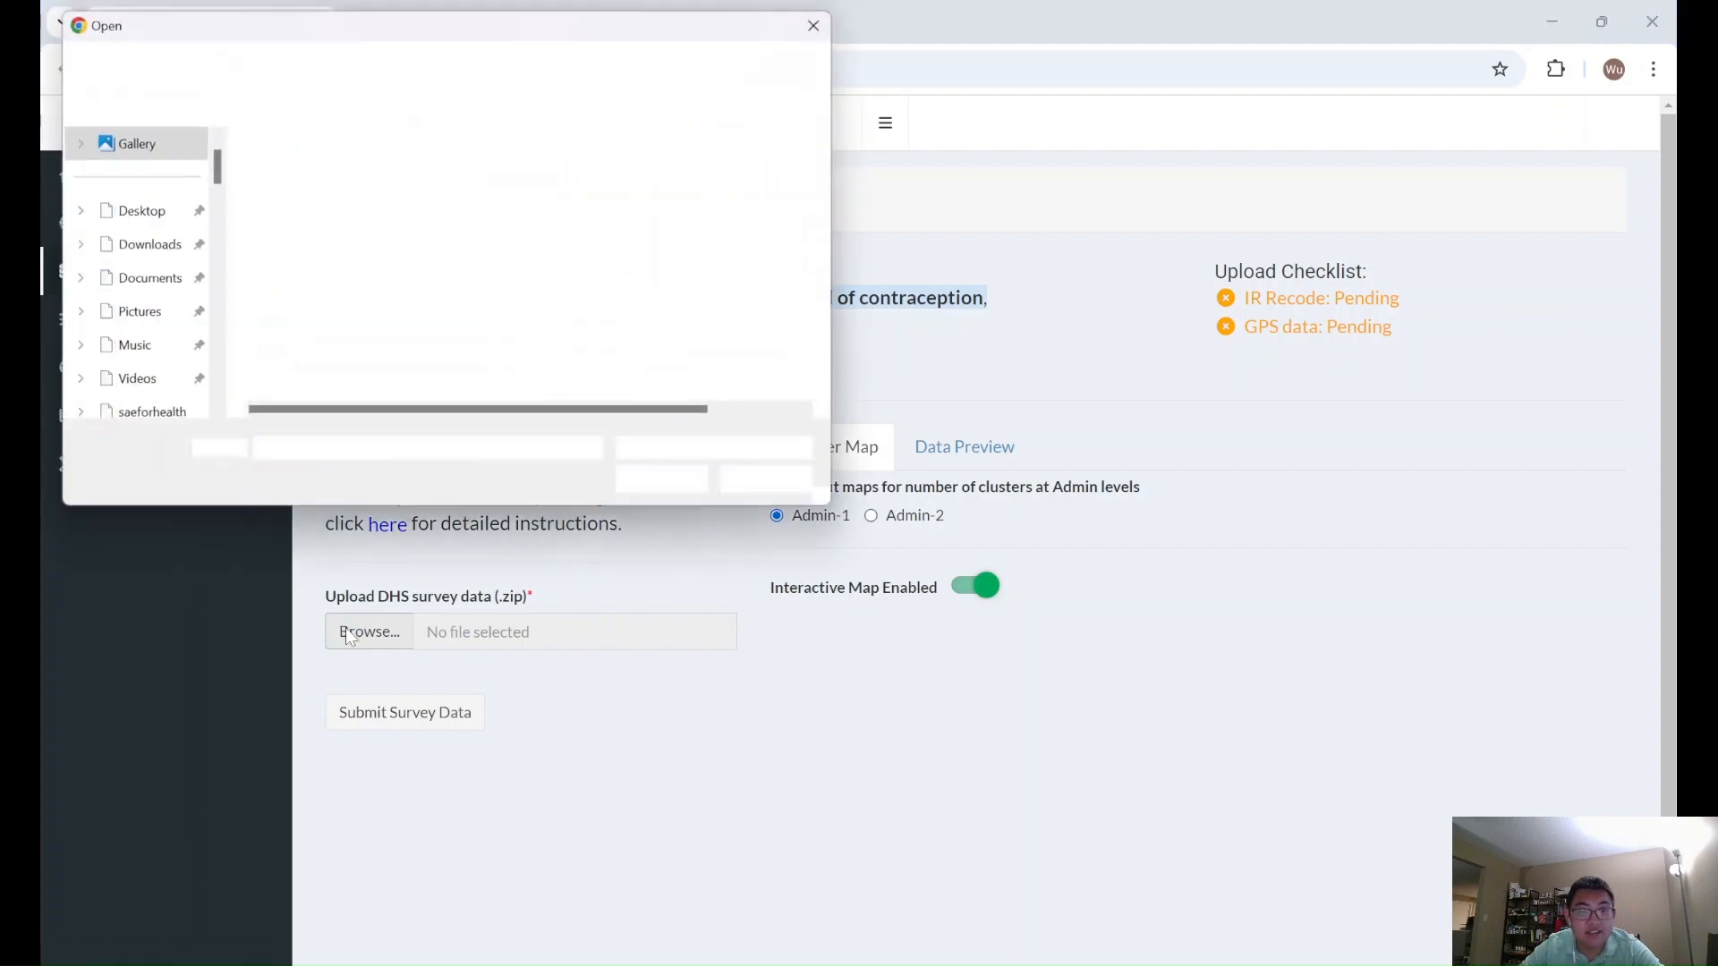
pyautogui.doubleClick(373, 324)
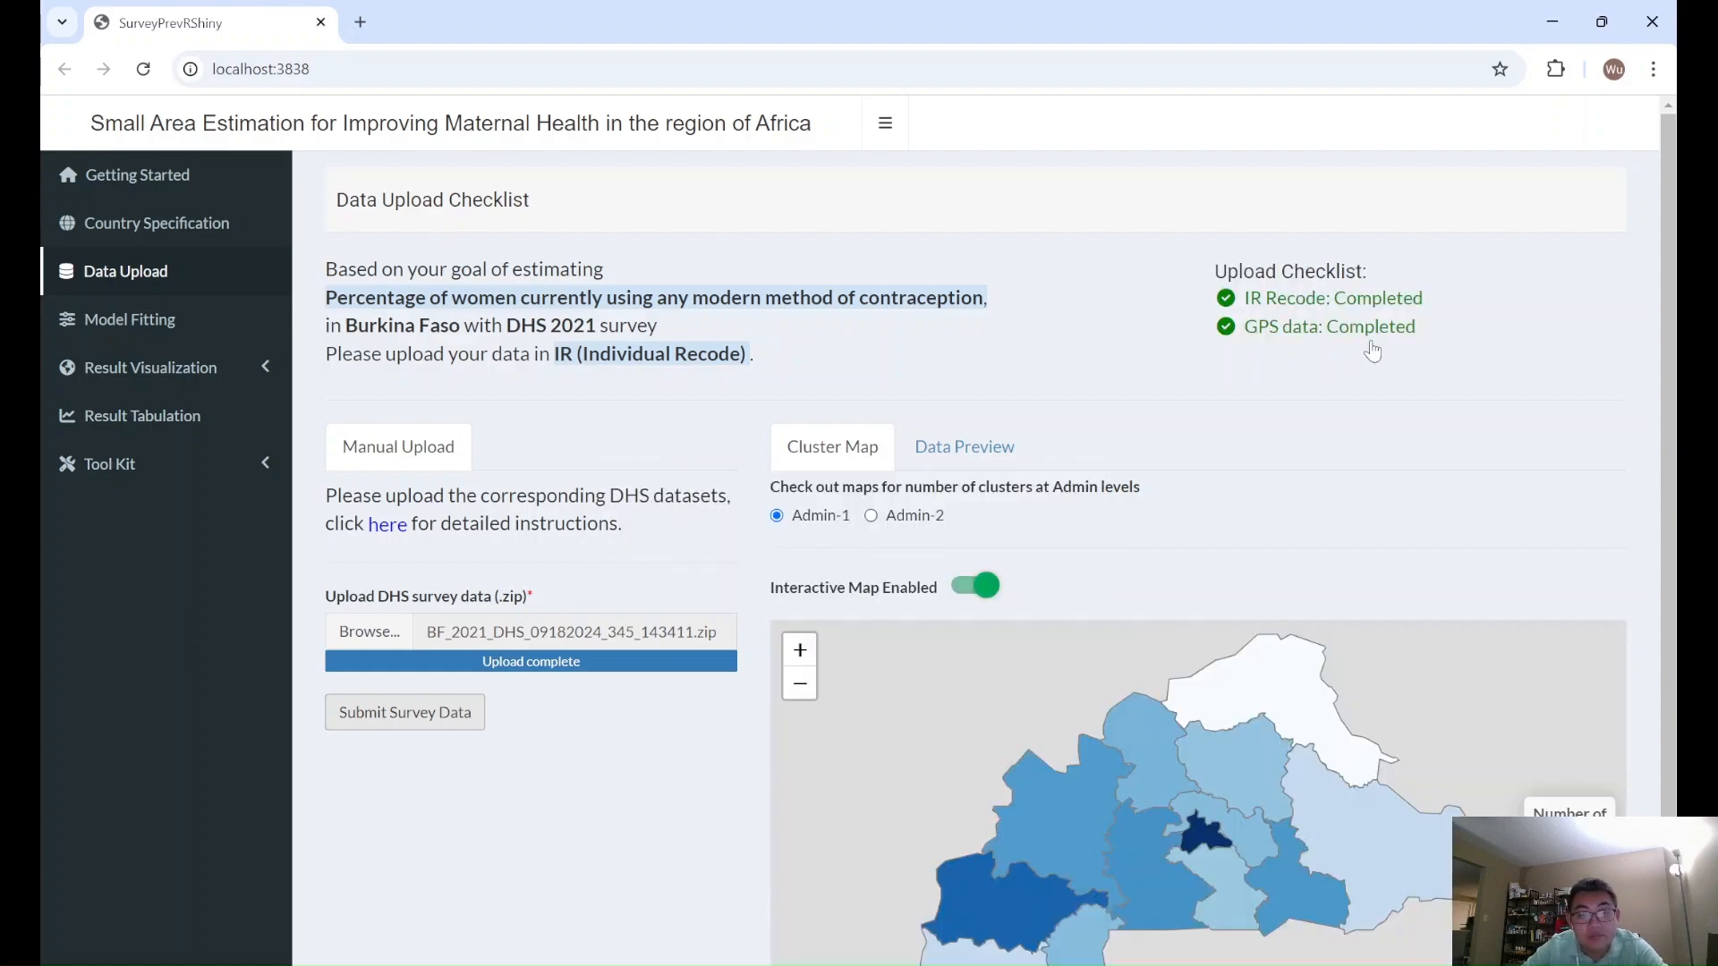
# - Review the upload checklist and inspect the cluster counts of Dori and Ouagadougou on the Admin-1 cluster map
pyautogui.scroll(-1, 1351, 419)
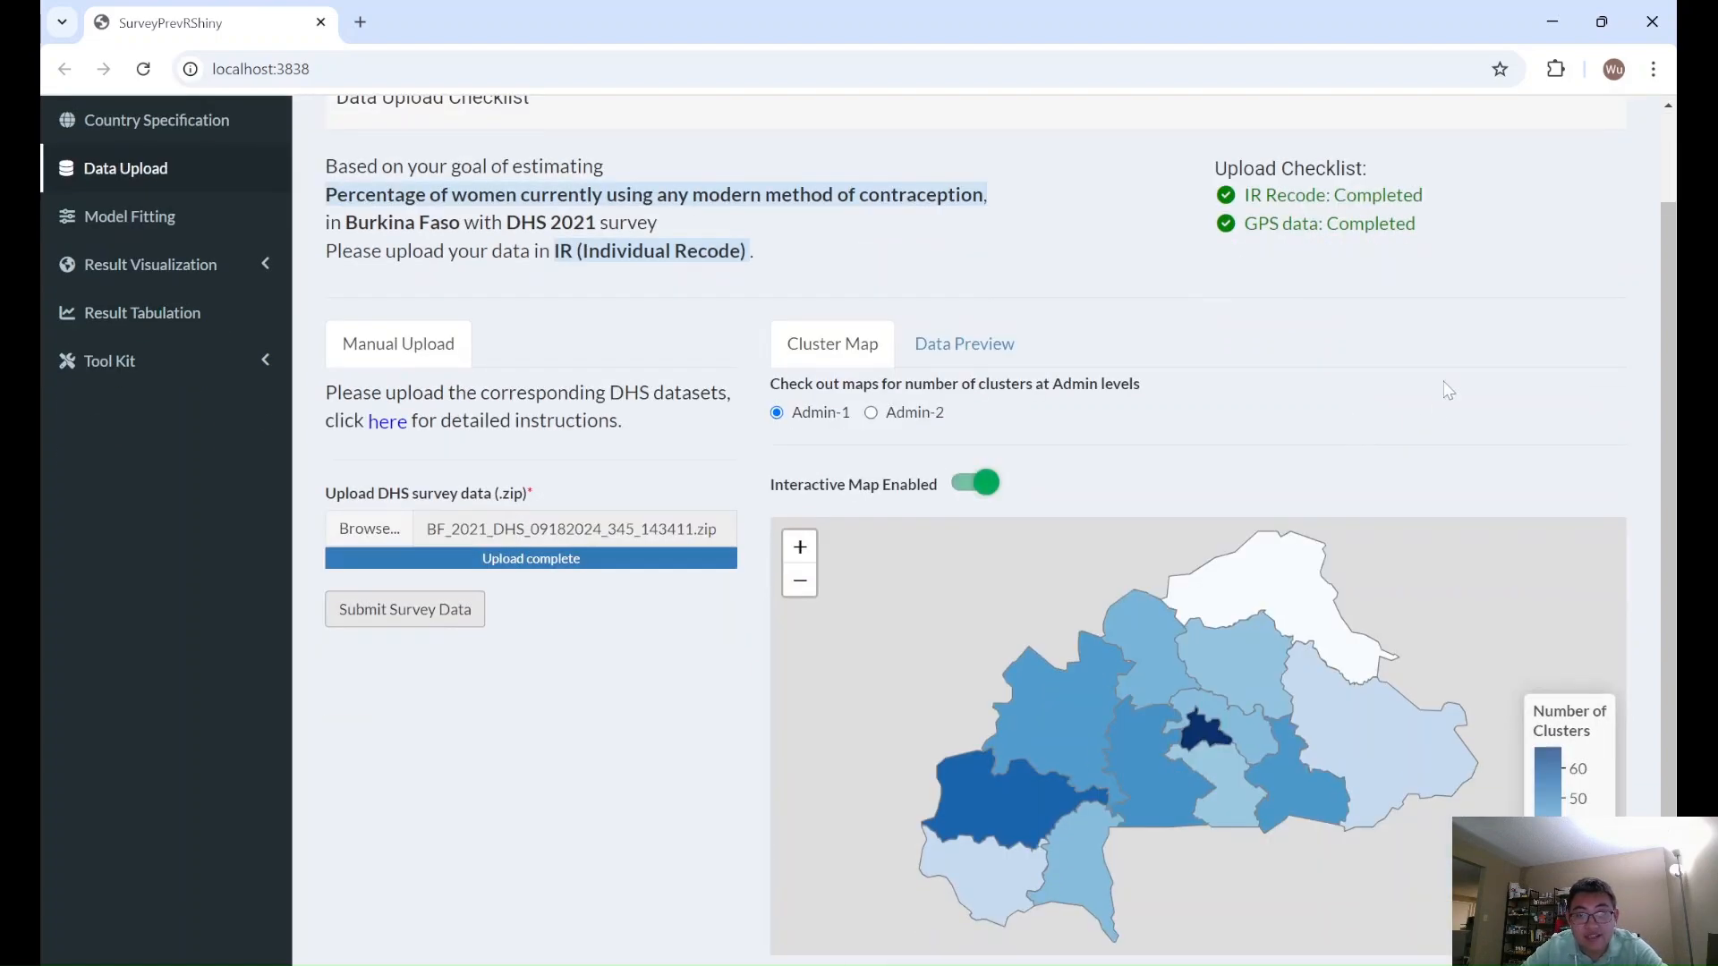
pyautogui.scroll(1, 1447, 384)
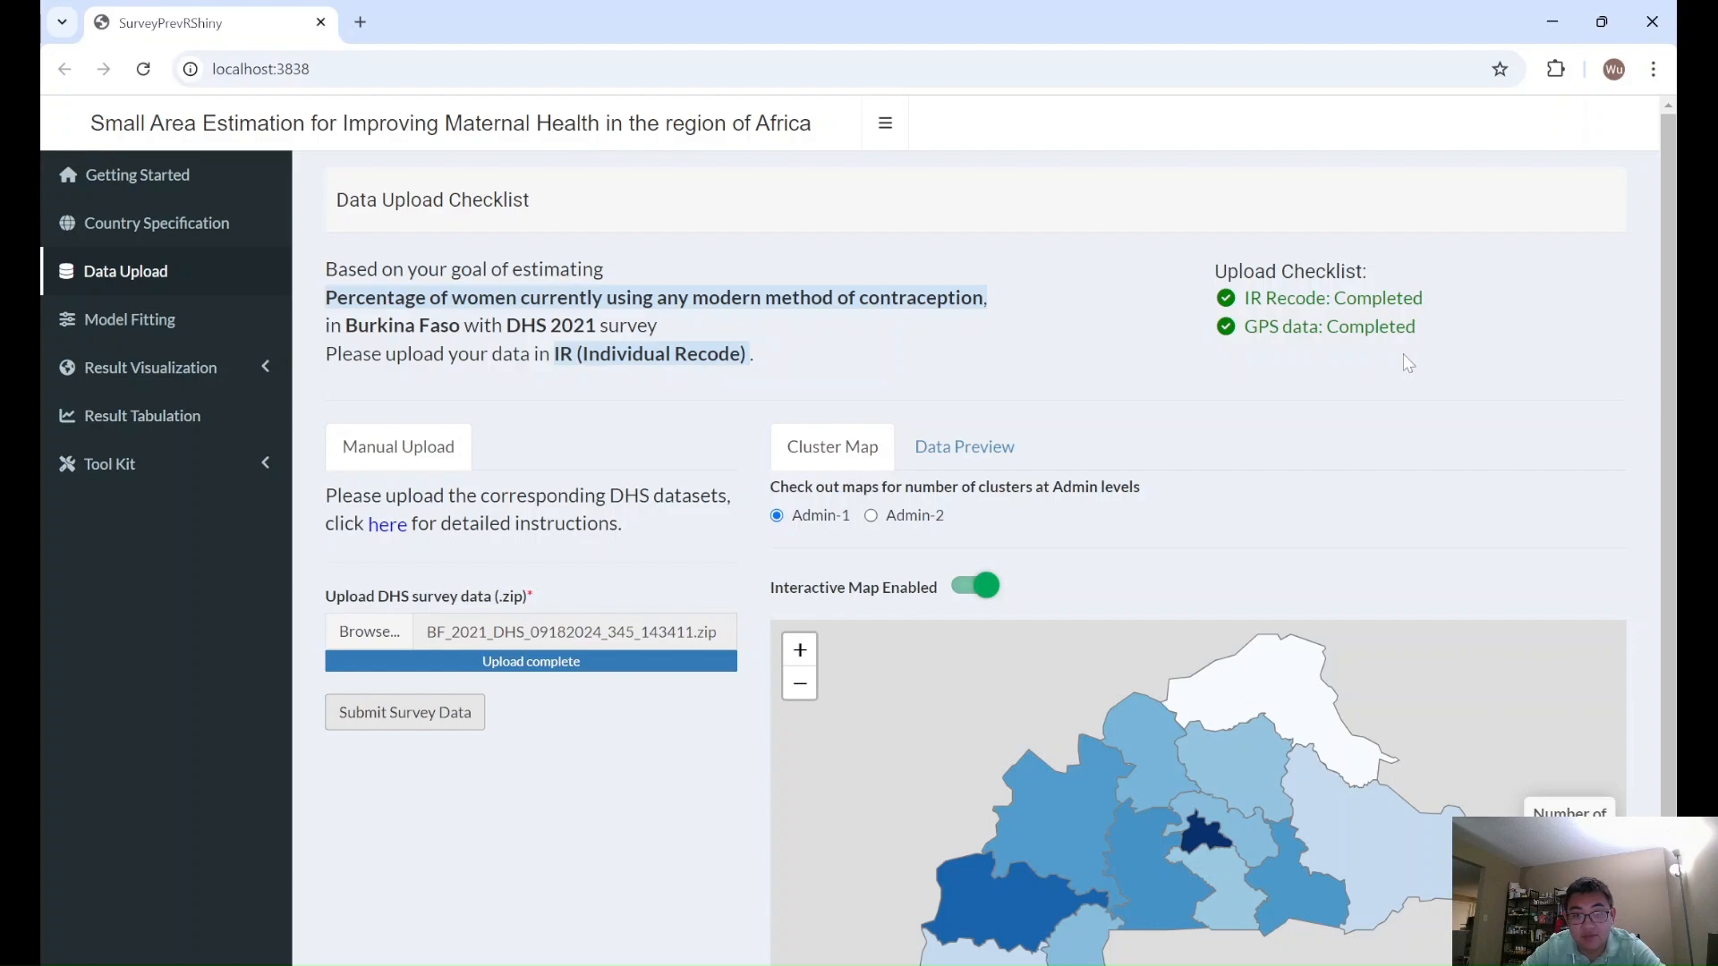
pyautogui.scroll(-1, 1252, 584)
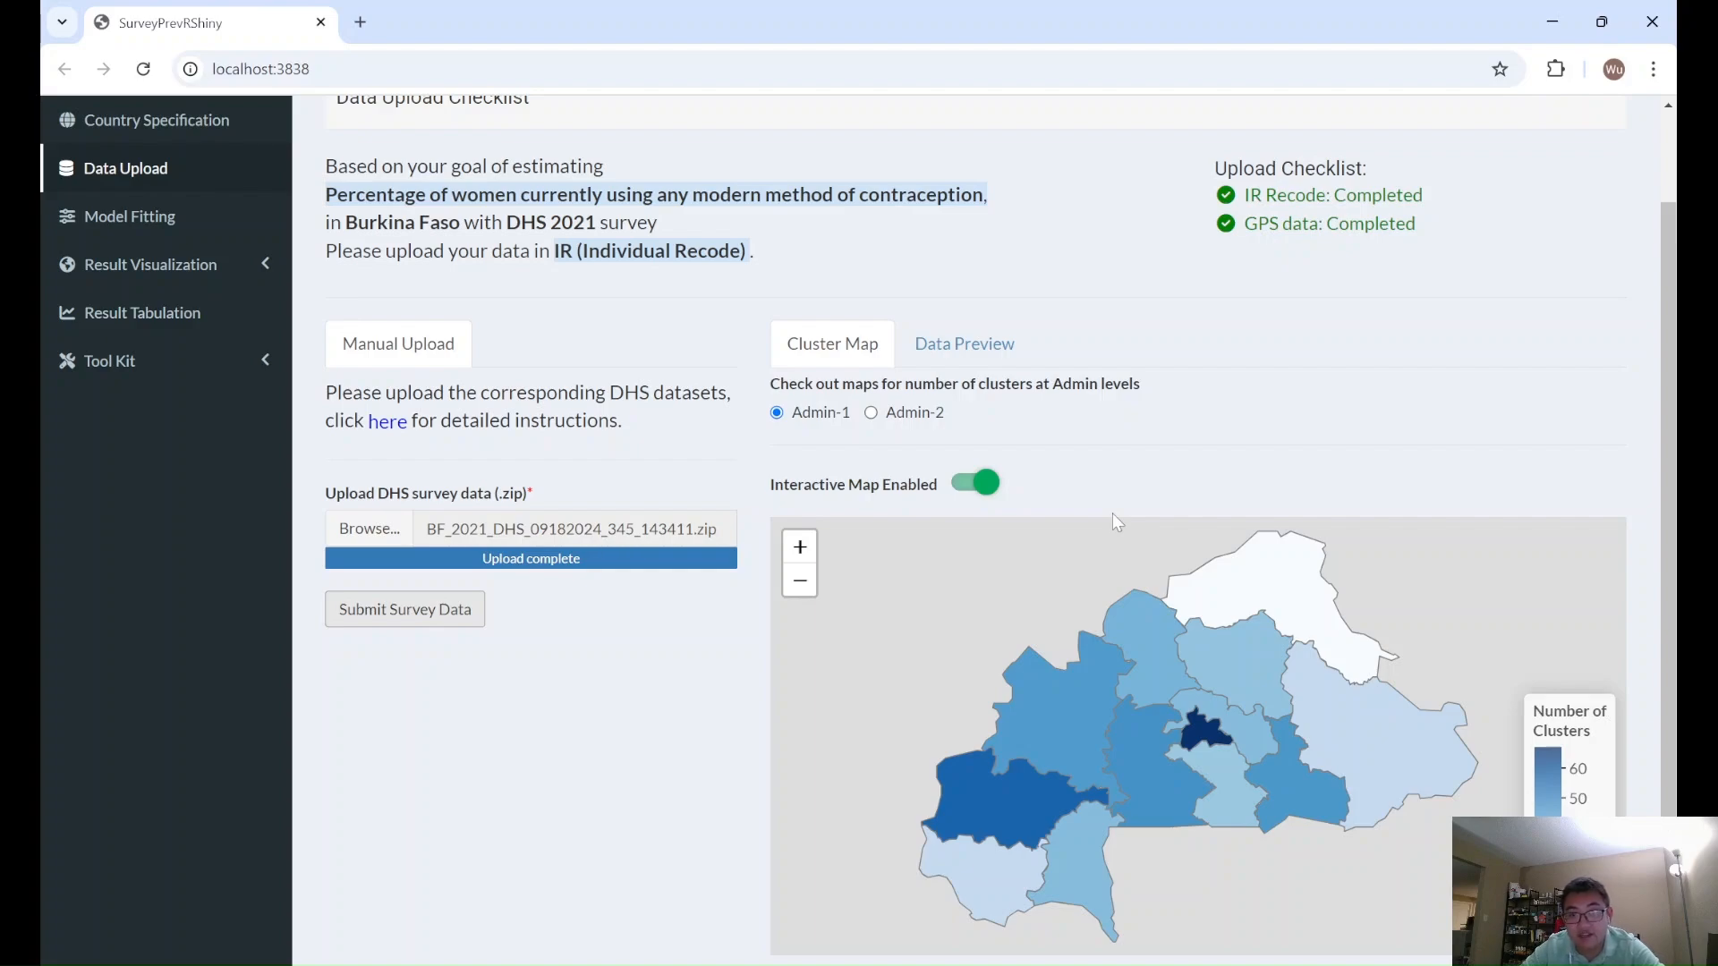
pyautogui.moveTo(1271, 590)
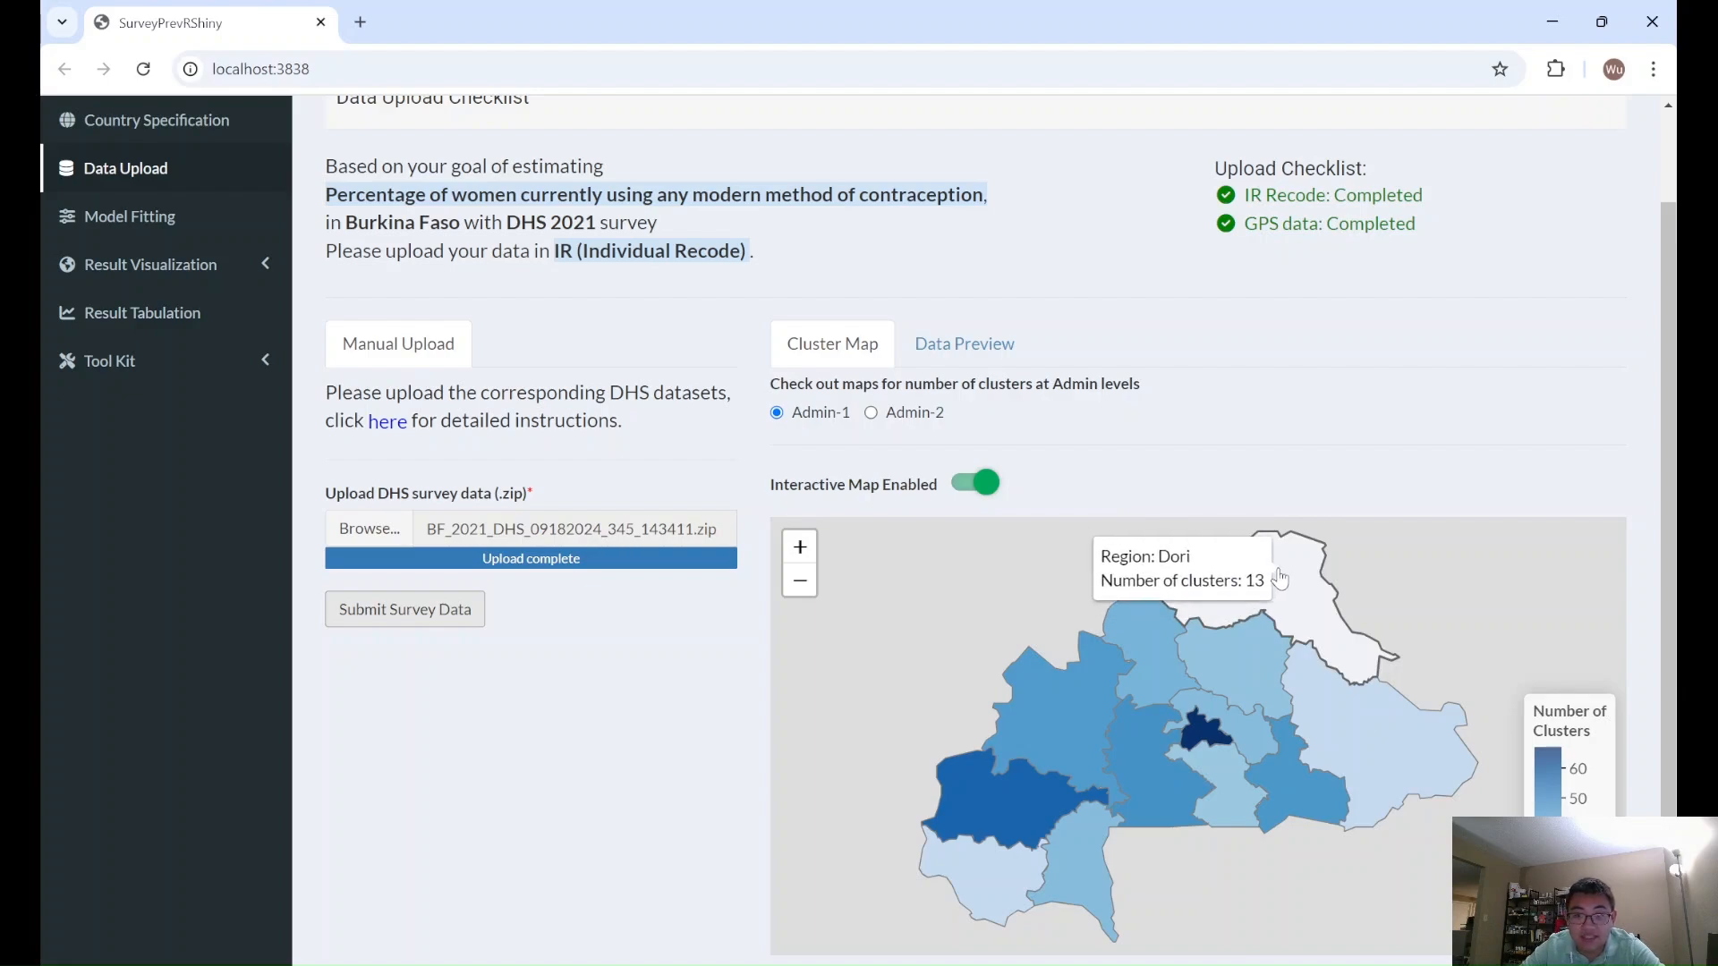
pyautogui.moveTo(1193, 745)
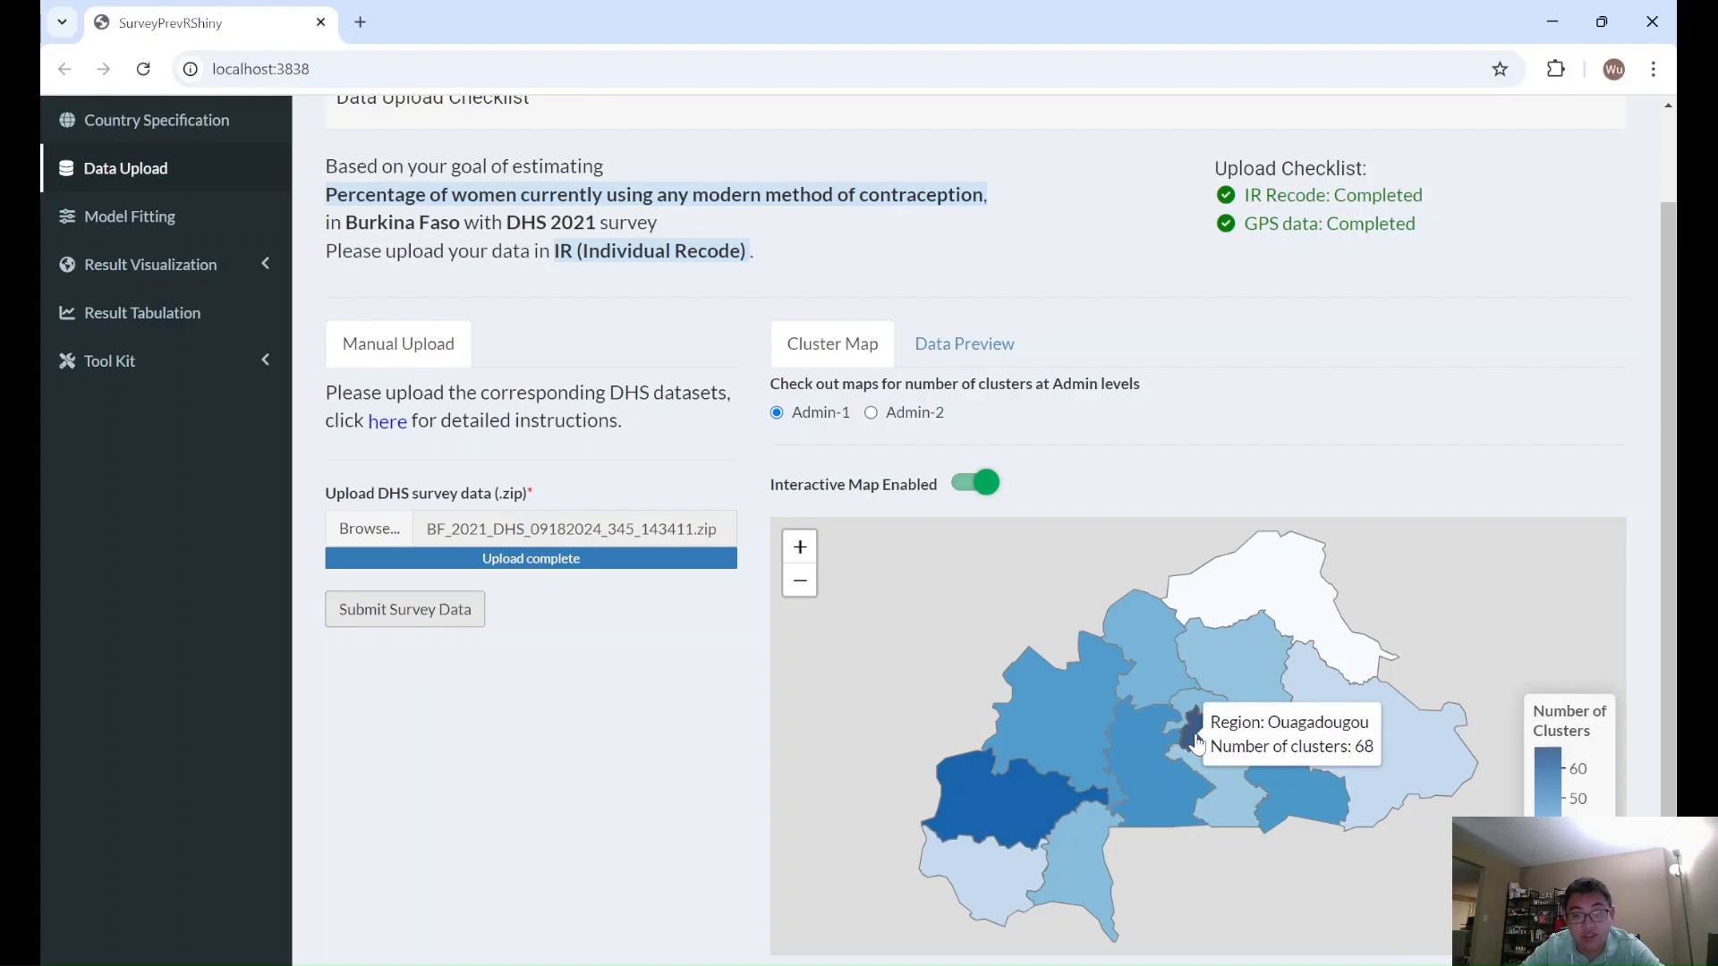
# - Show the cluster map at Admin-2 level and inspect cluster counts in regions such as Diapaga and Gorom
pyautogui.click(872, 414)
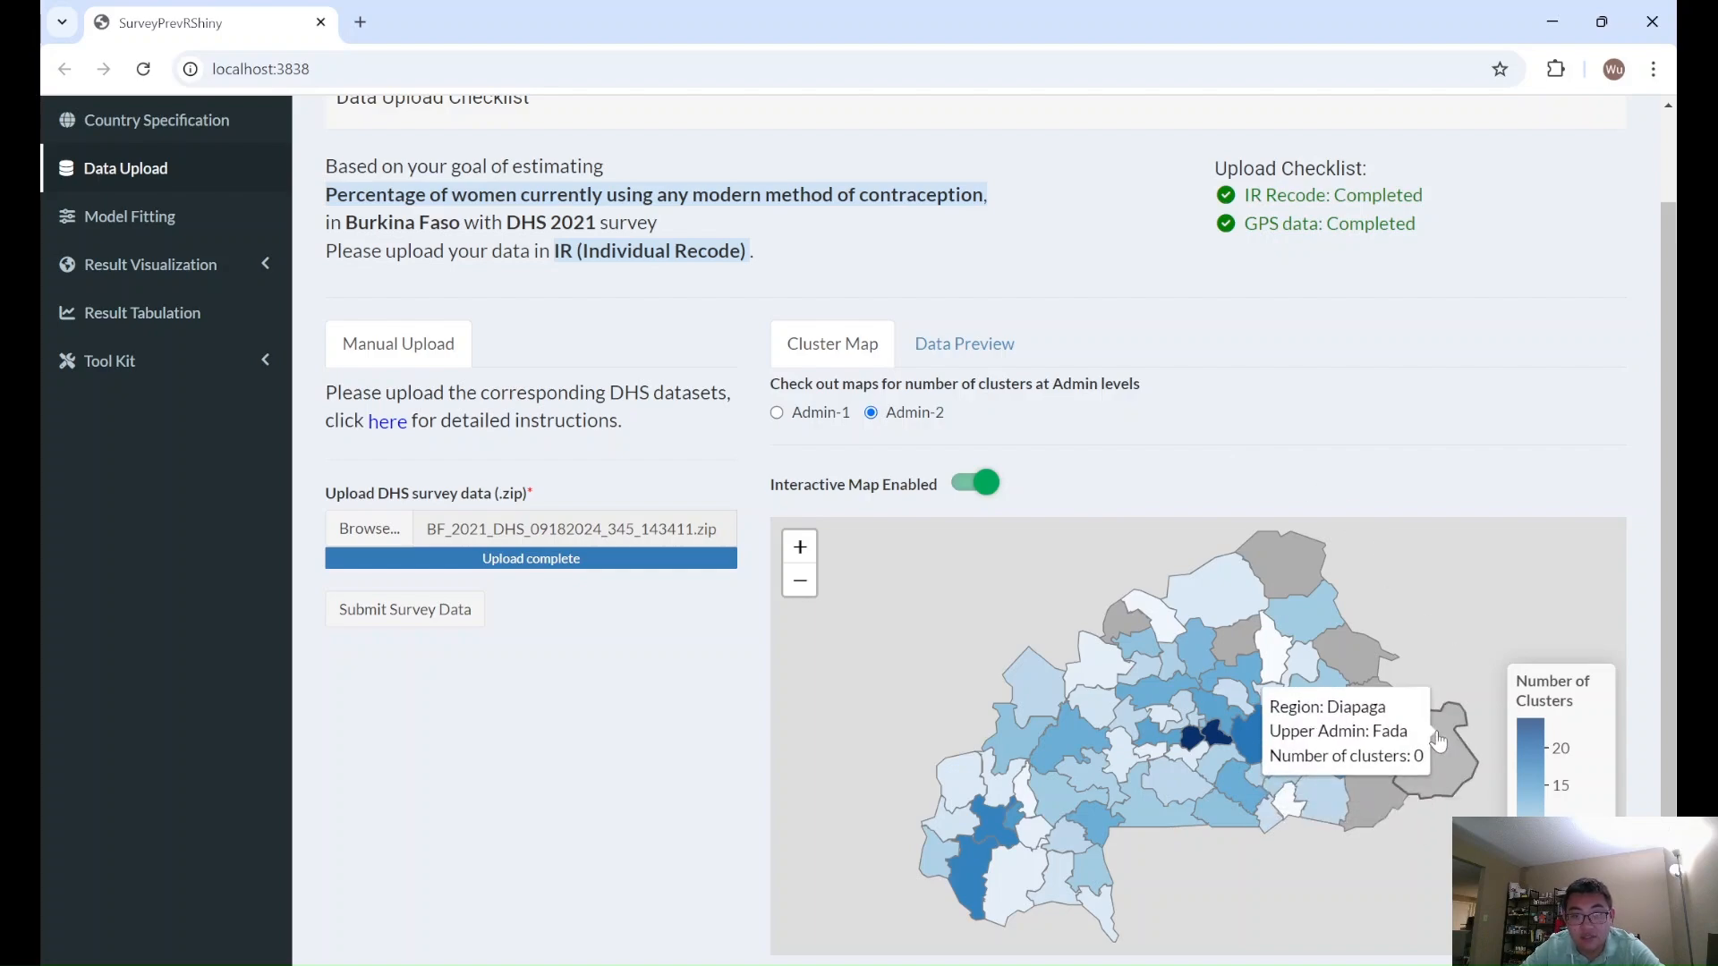
pyautogui.moveTo(1224, 702)
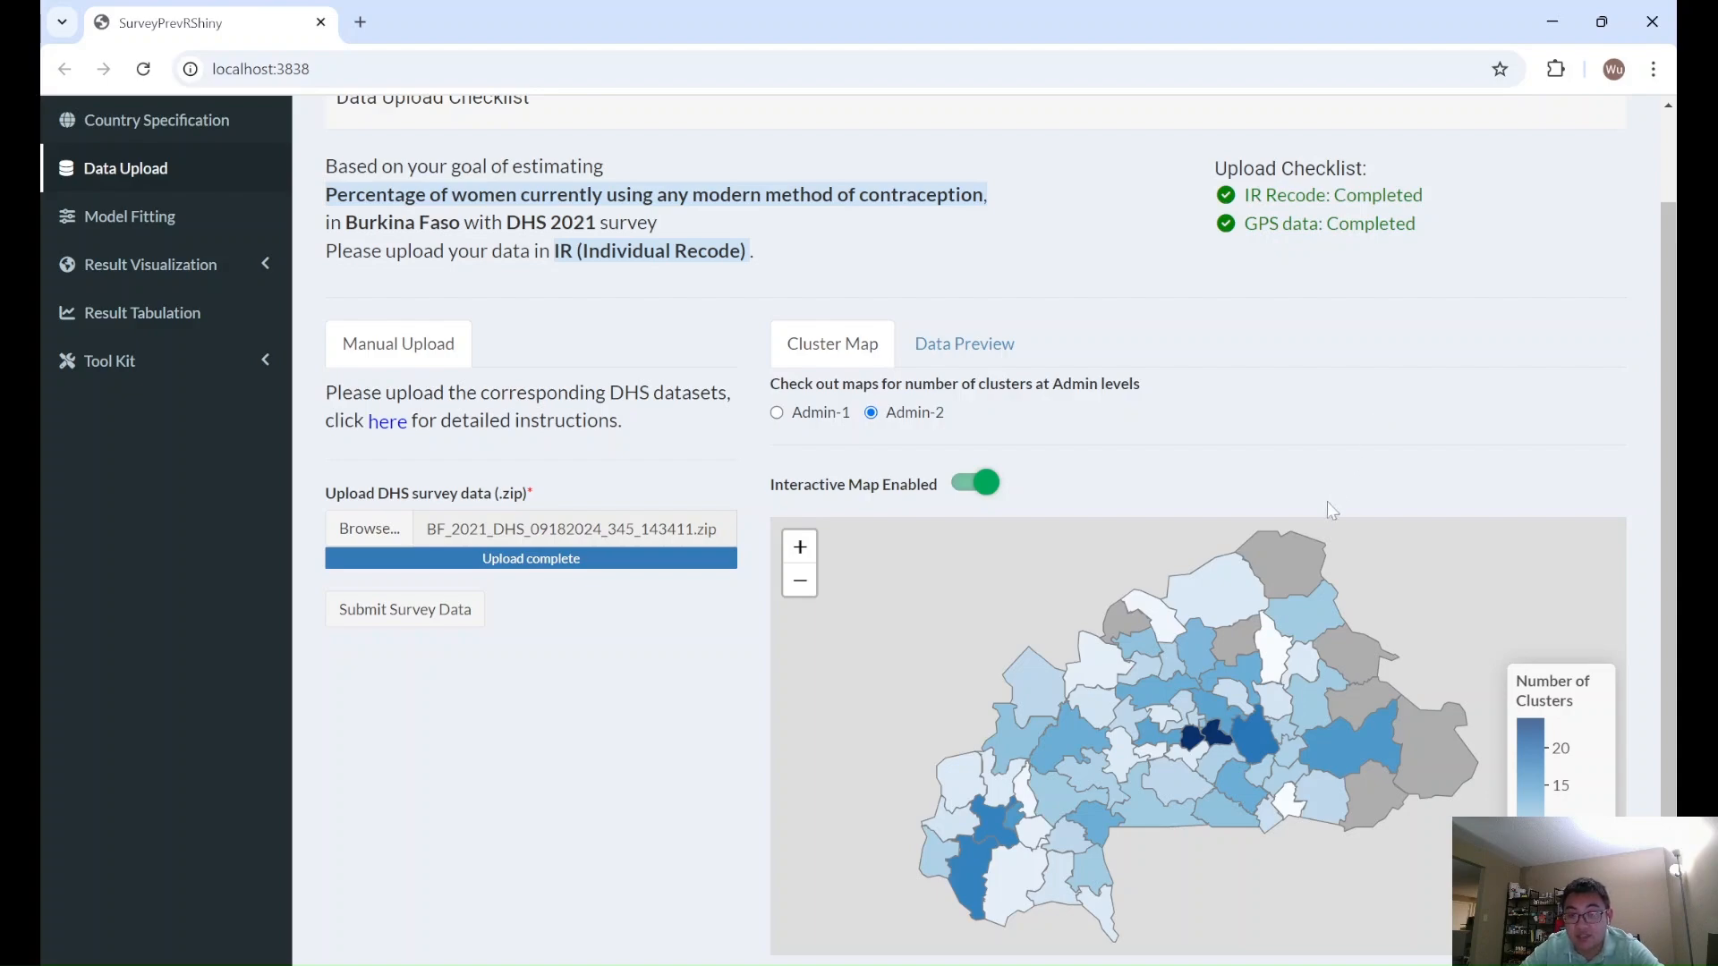
pyautogui.moveTo(1295, 563)
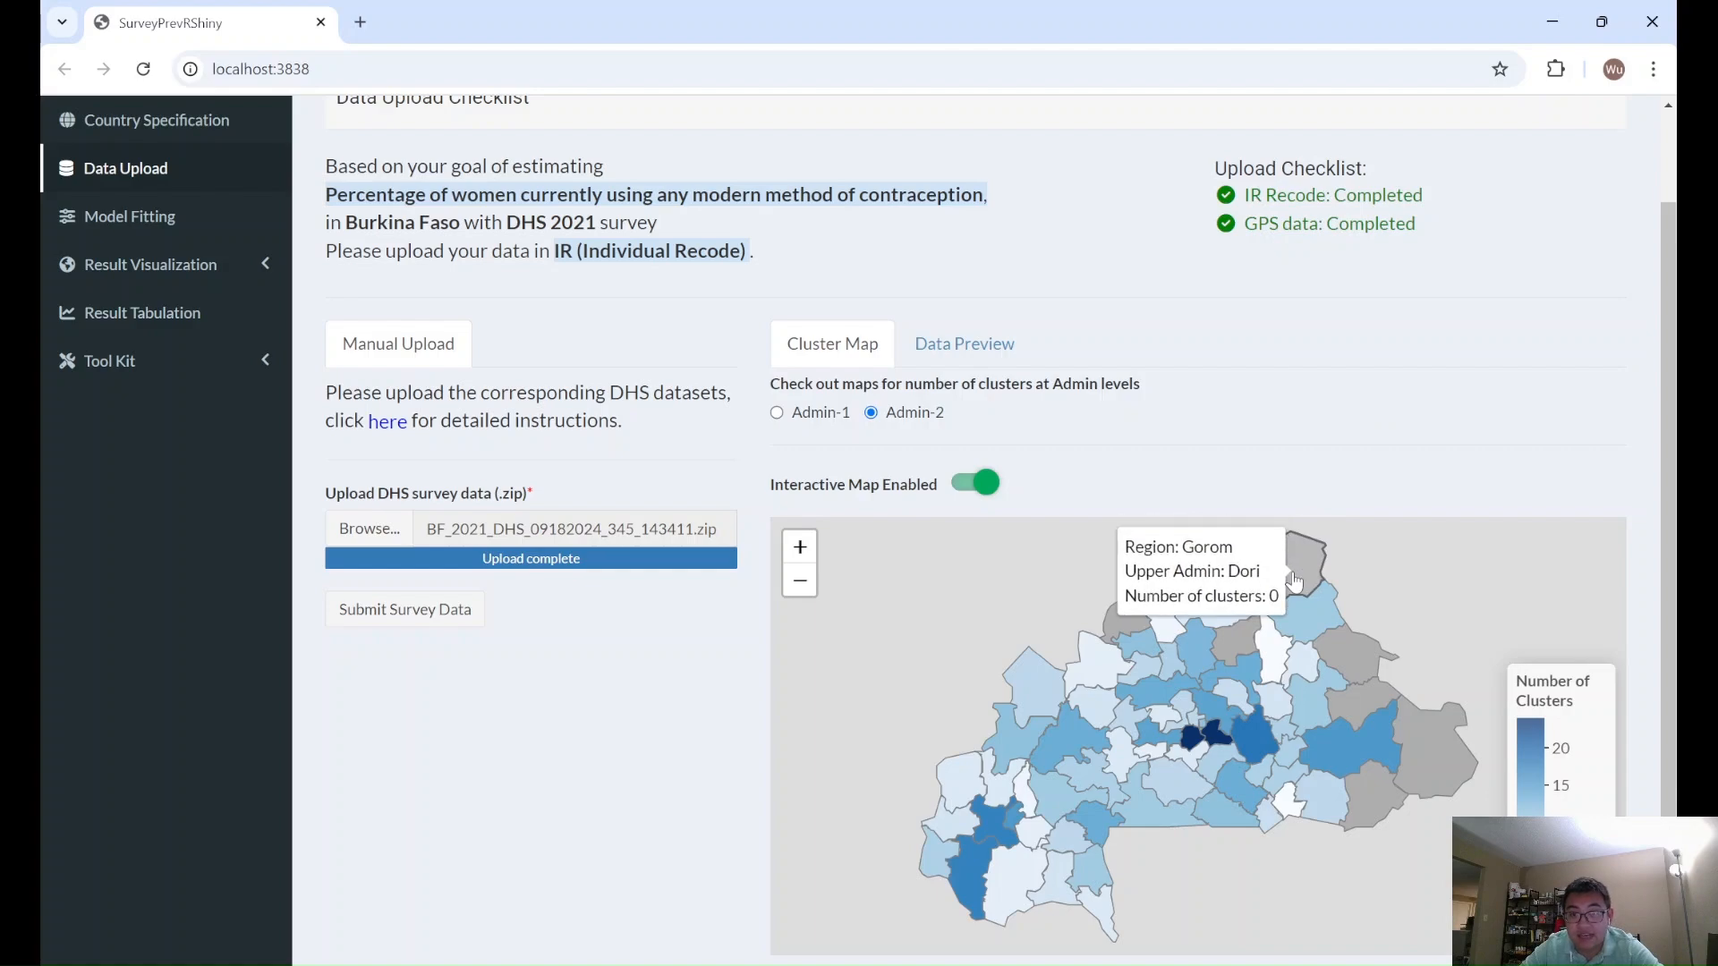
# - Preview the processed survey data table, then return to the cluster map
pyautogui.click(1011, 343)
pyautogui.scroll(-2, 1239, 412)
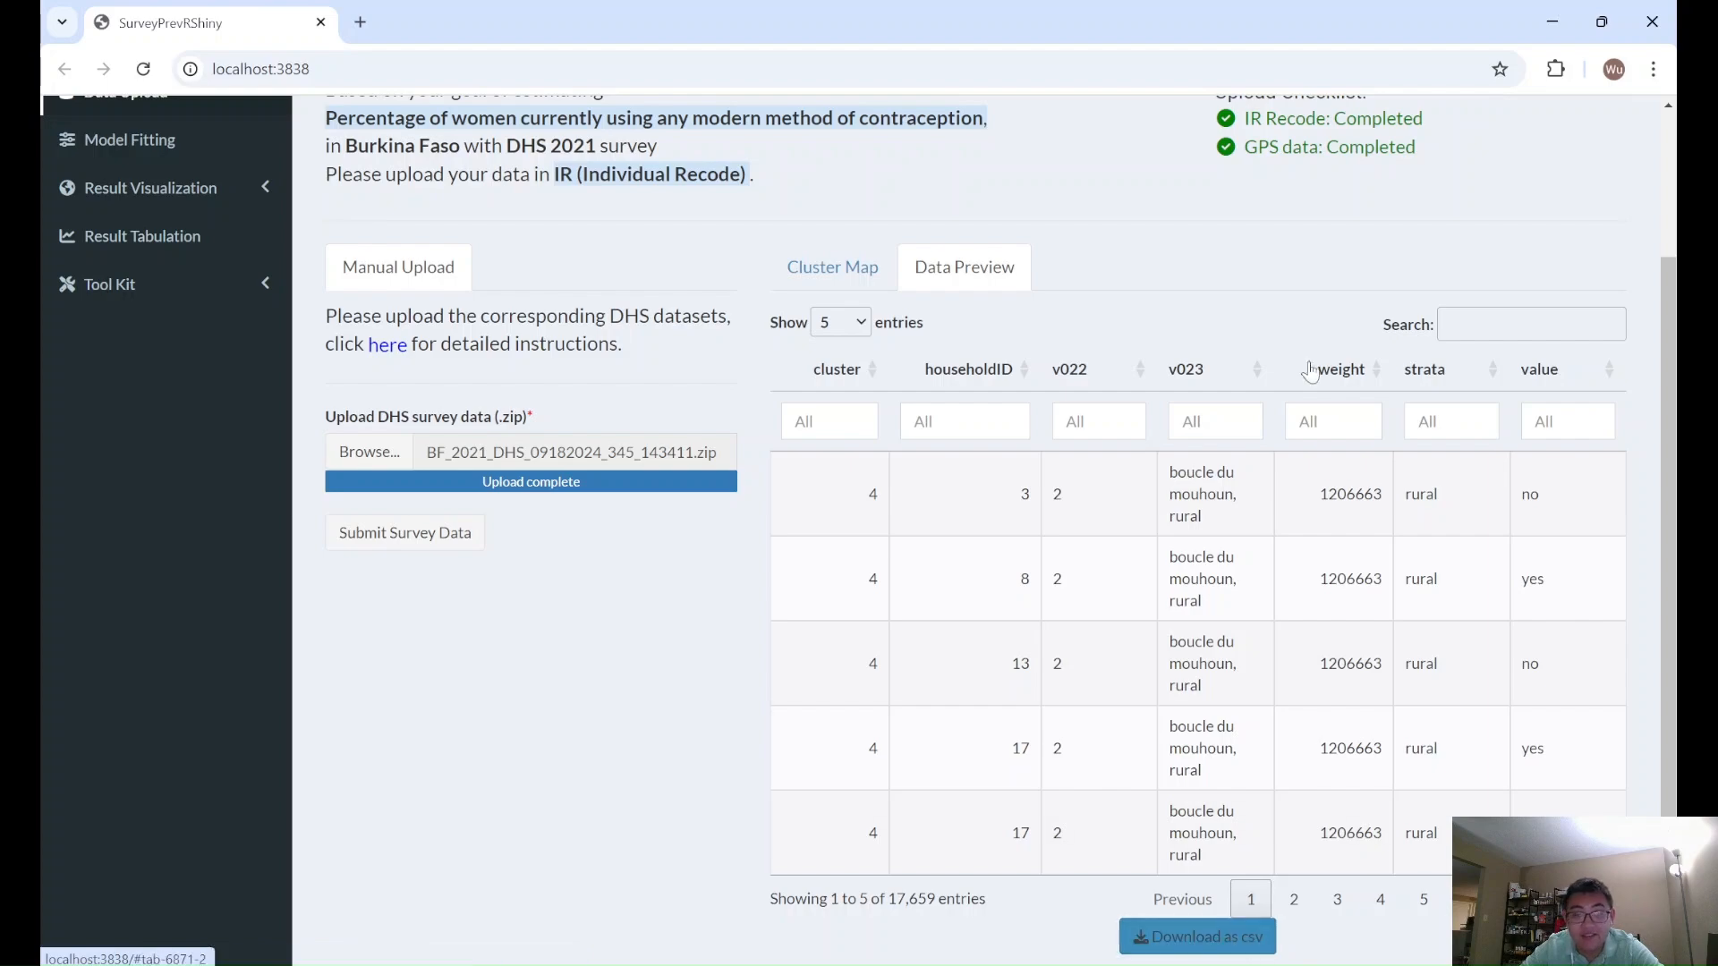
pyautogui.scroll(2, 1174, 278)
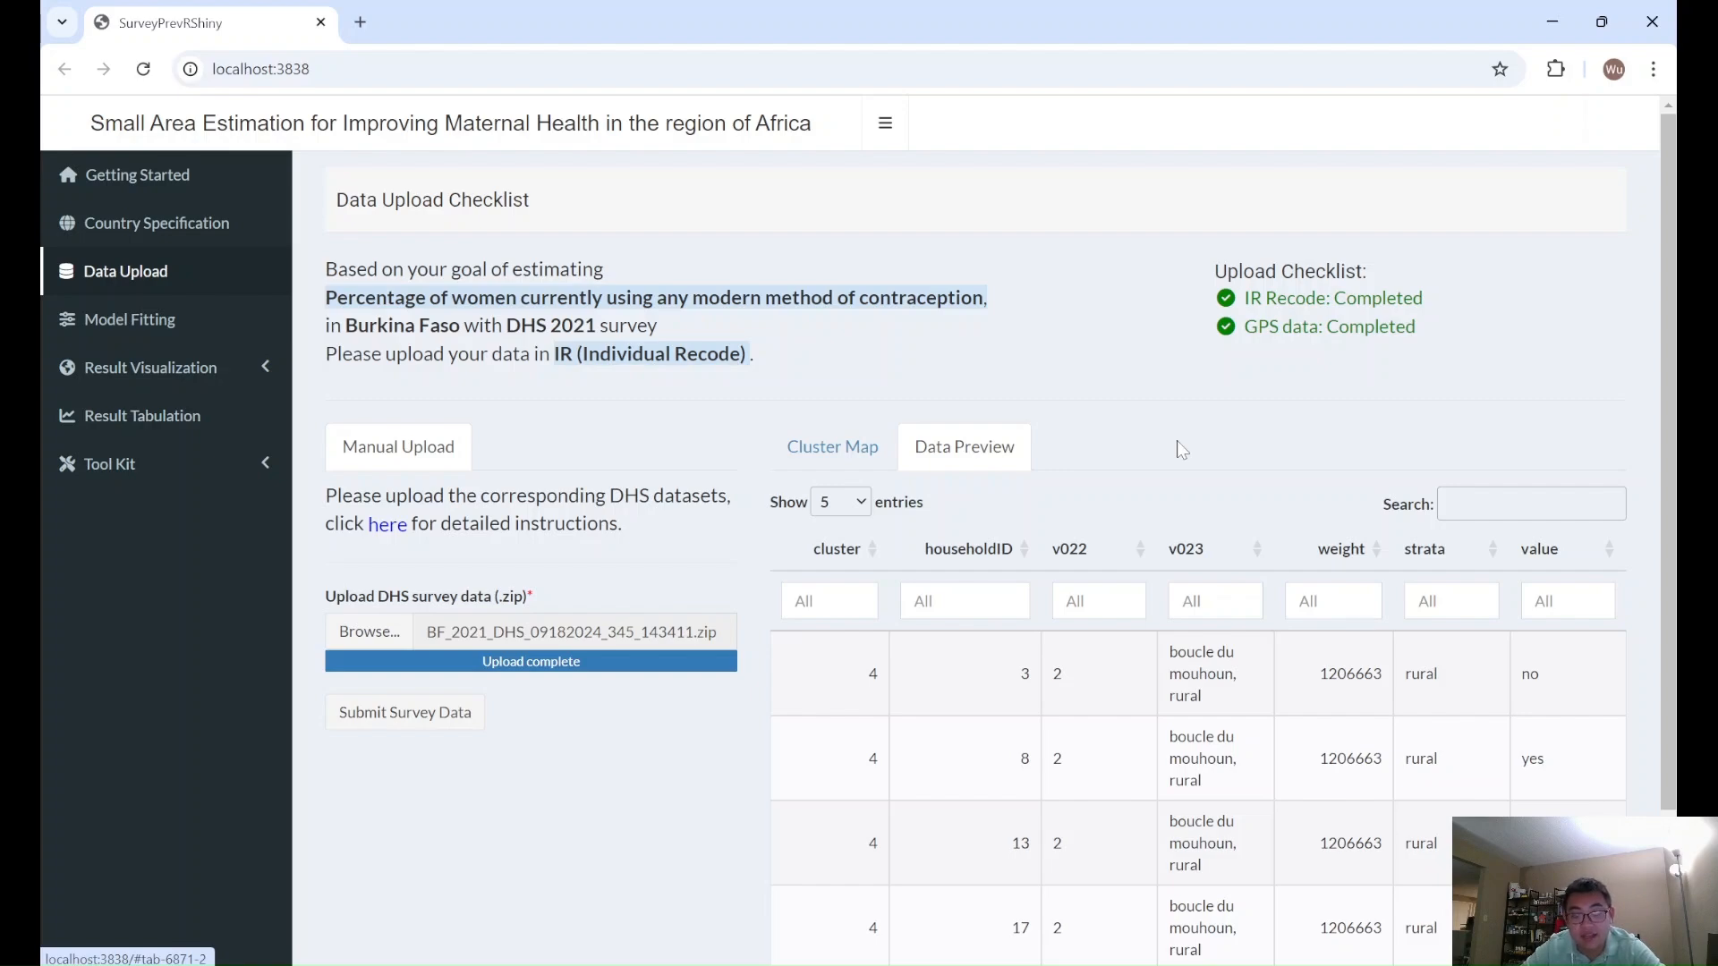
pyautogui.click(893, 439)
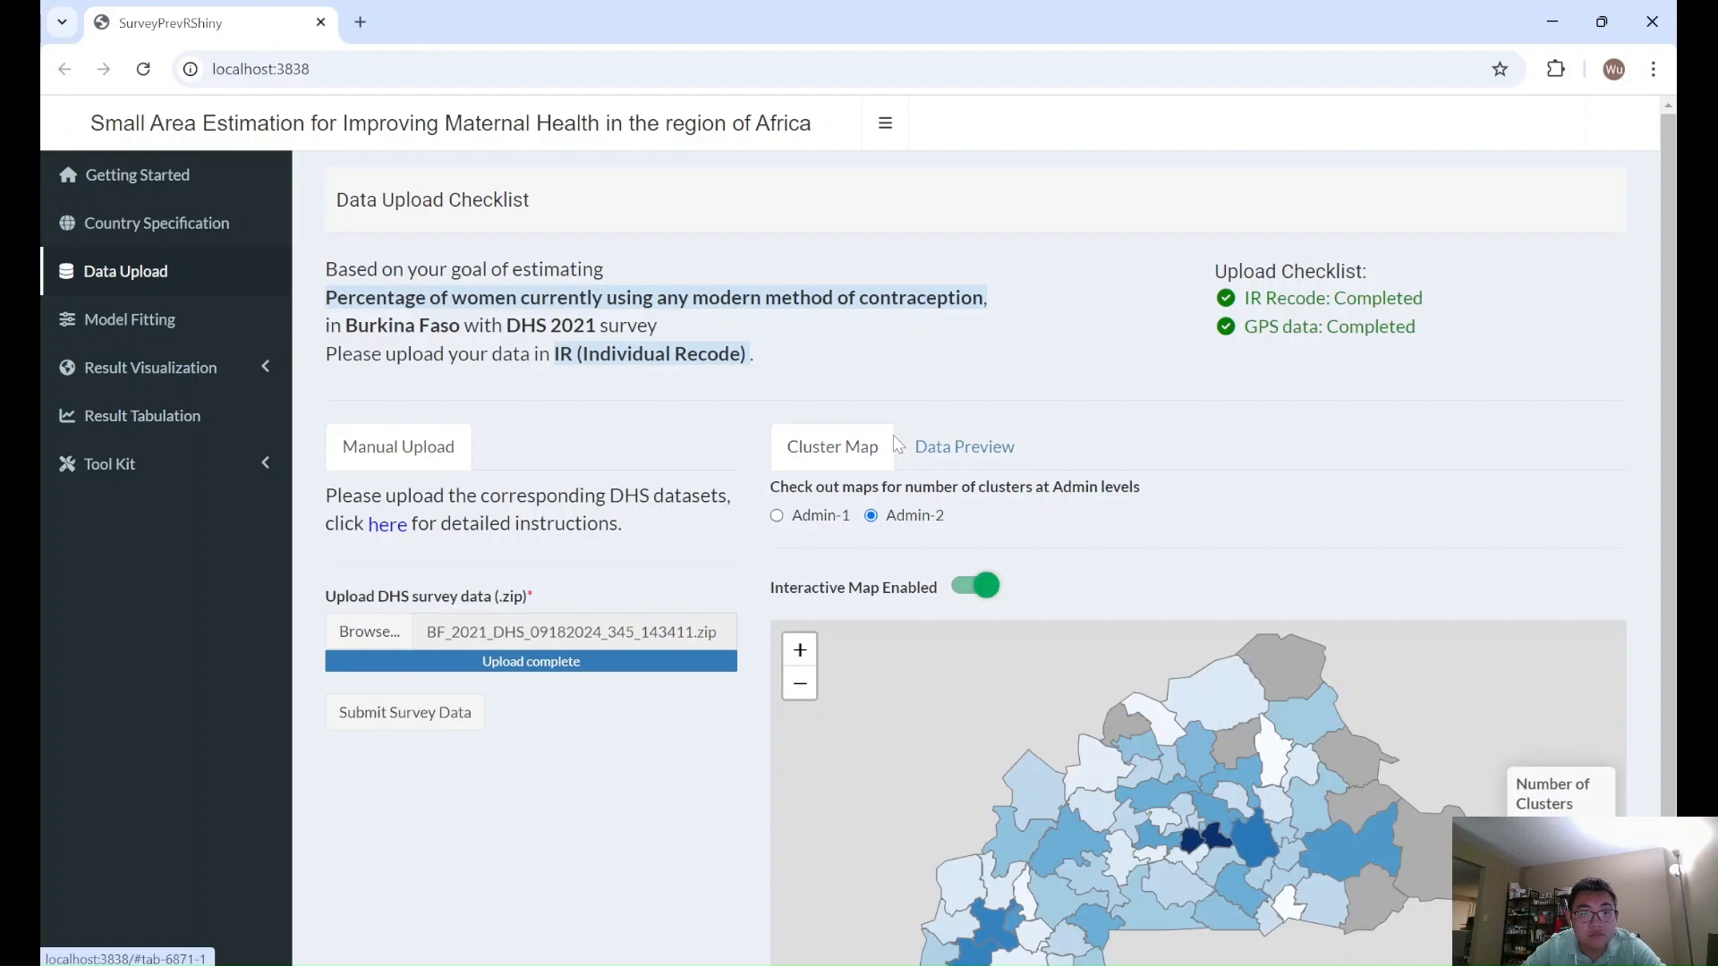
# - Compare the app's national estimate with the DHS final report estimate through the verification panel, then return to model fitting
pyautogui.click(167, 322)
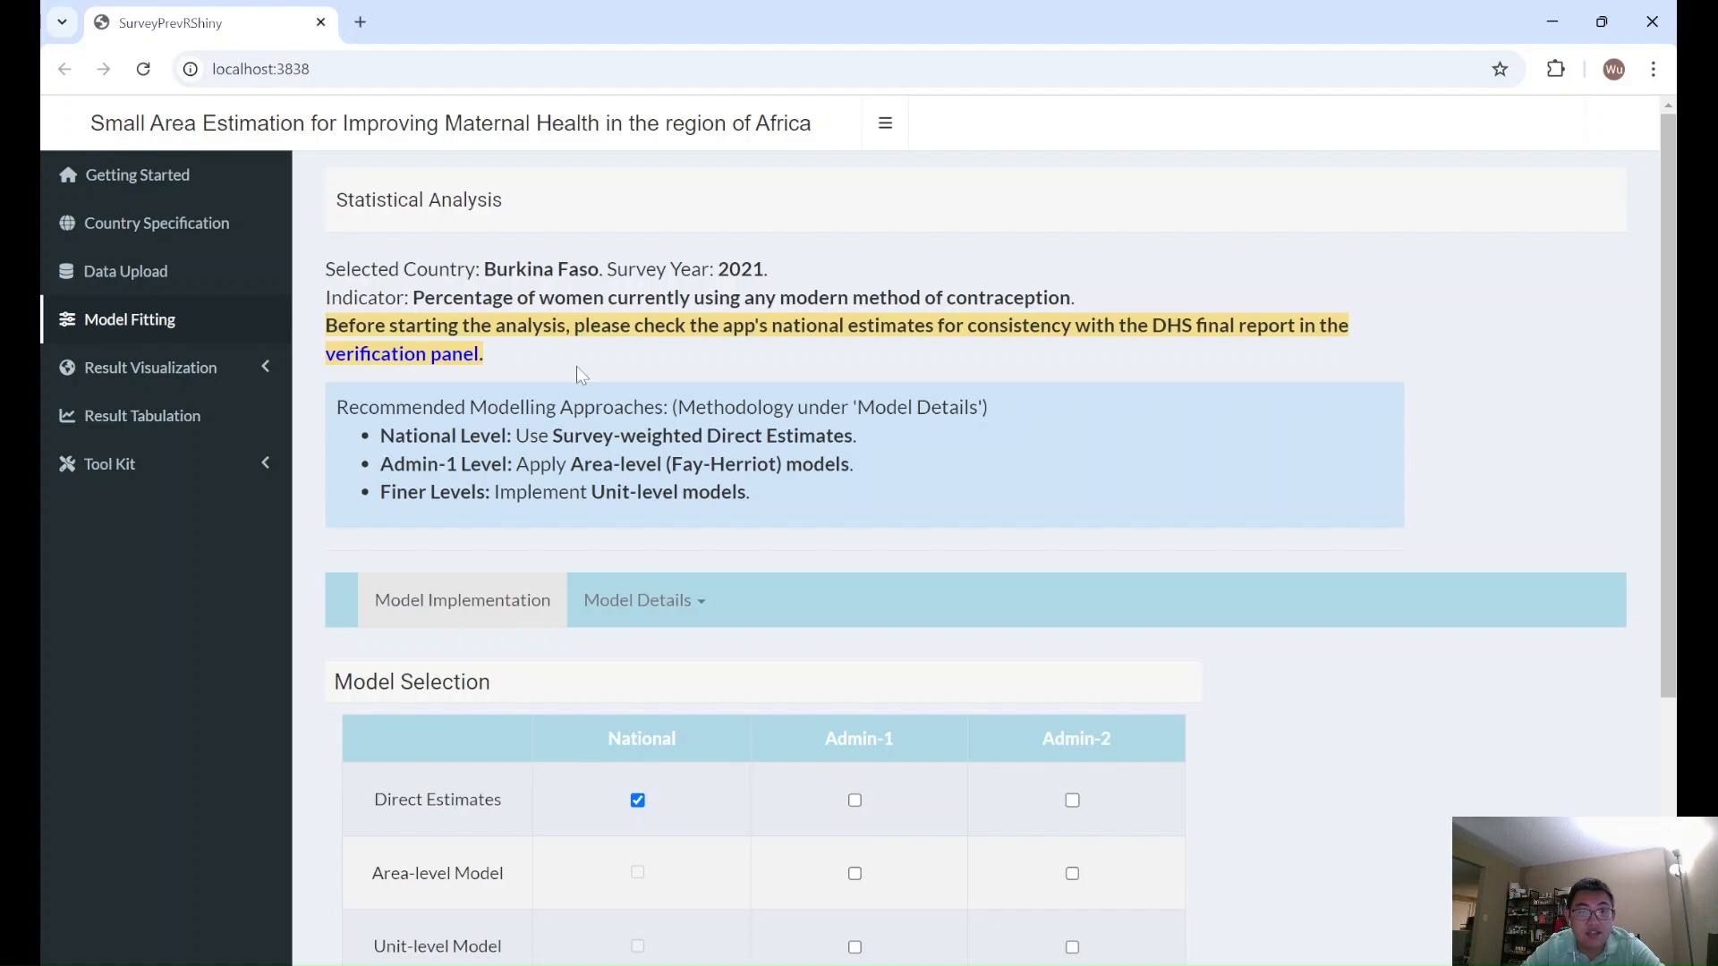
pyautogui.click(412, 358)
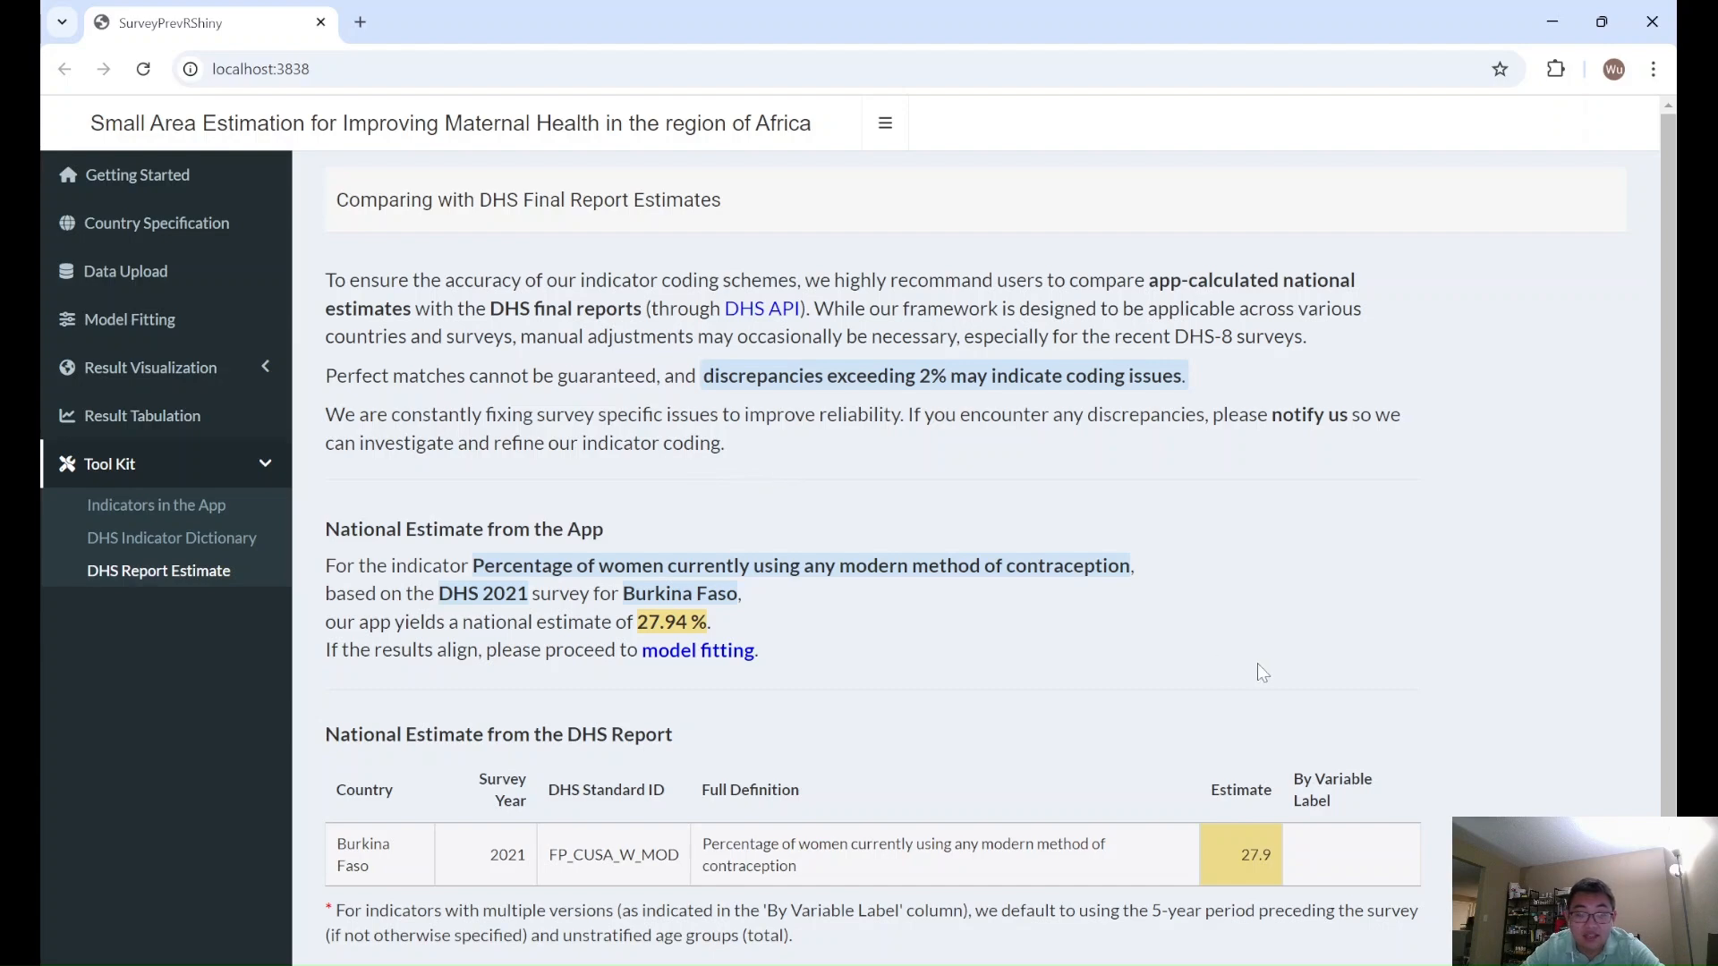
pyautogui.scroll(-1, 1322, 662)
pyautogui.scroll(-1, 1322, 662)
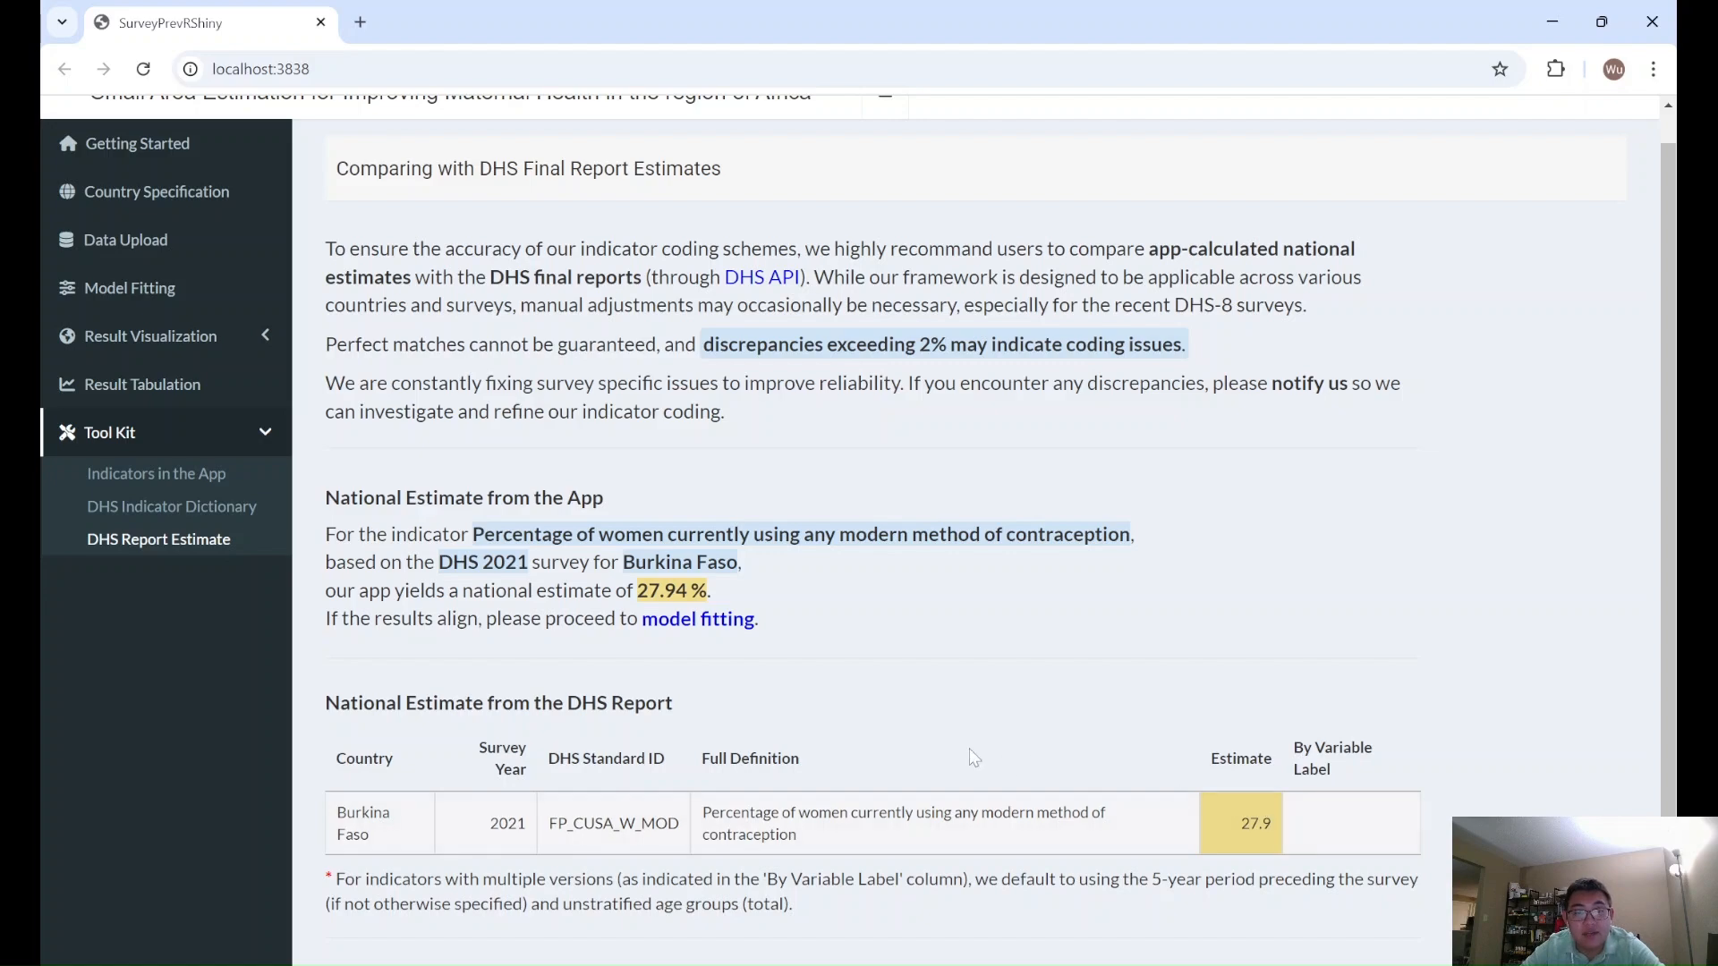
pyautogui.click(697, 620)
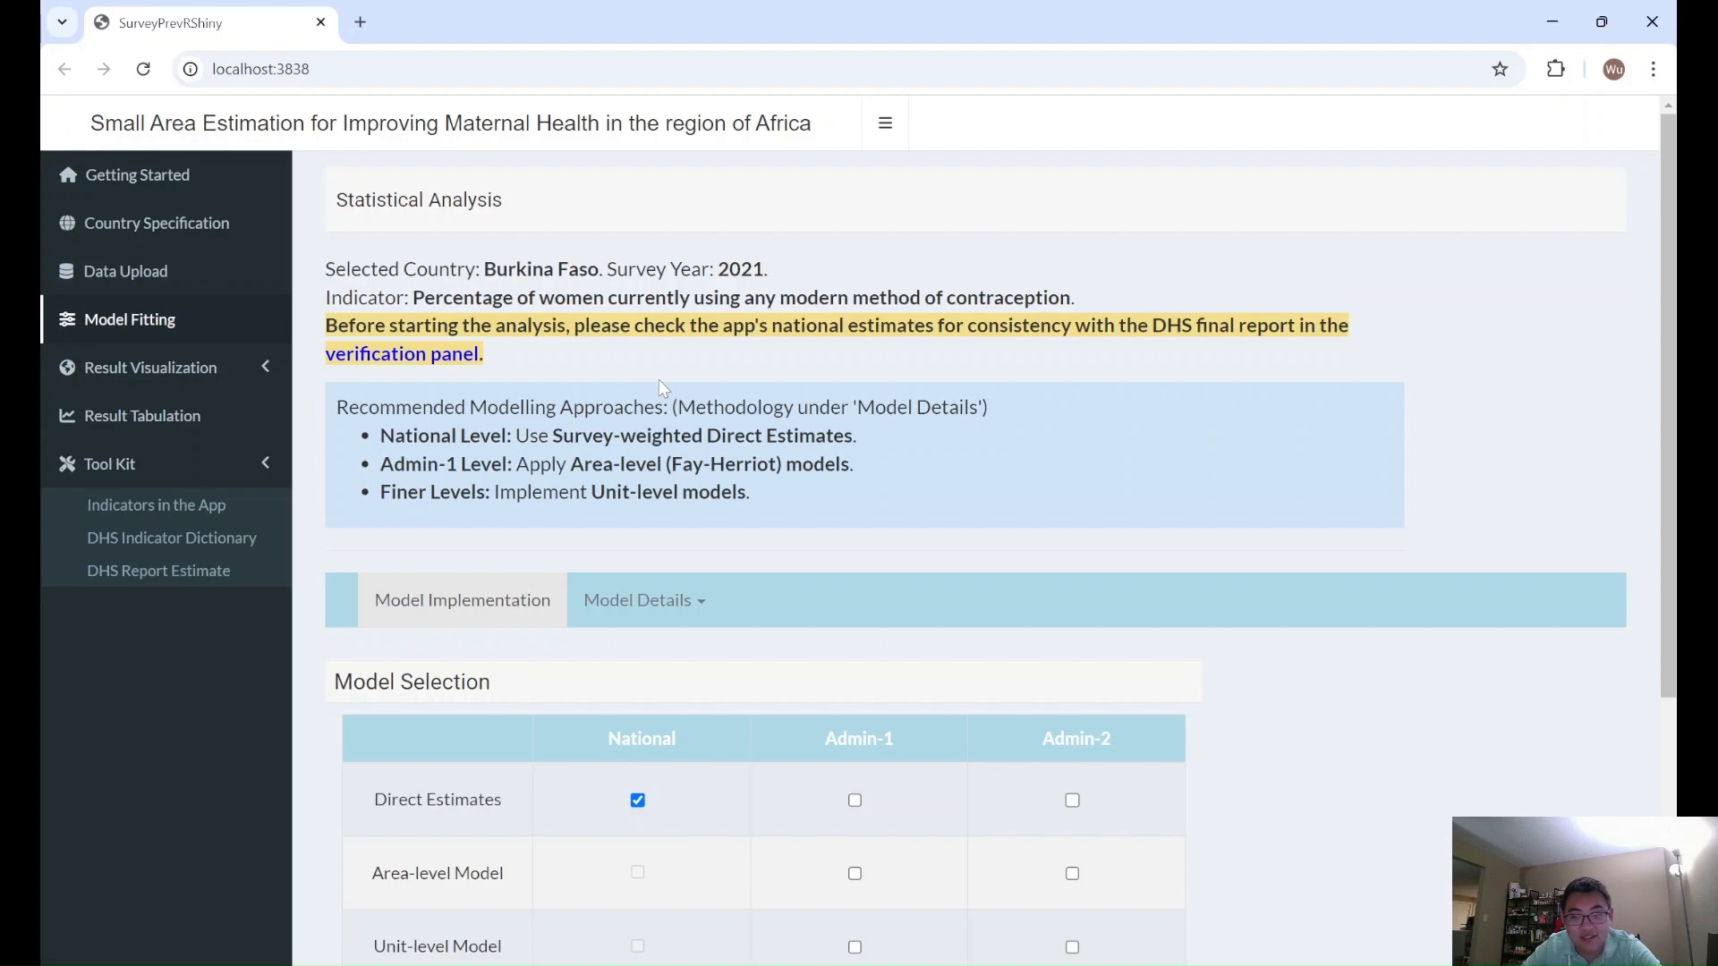
# - Select direct estimates, the area-level model and the unit-level model for both Admin-1 and Admin-2
pyautogui.scroll(-1, 739, 437)
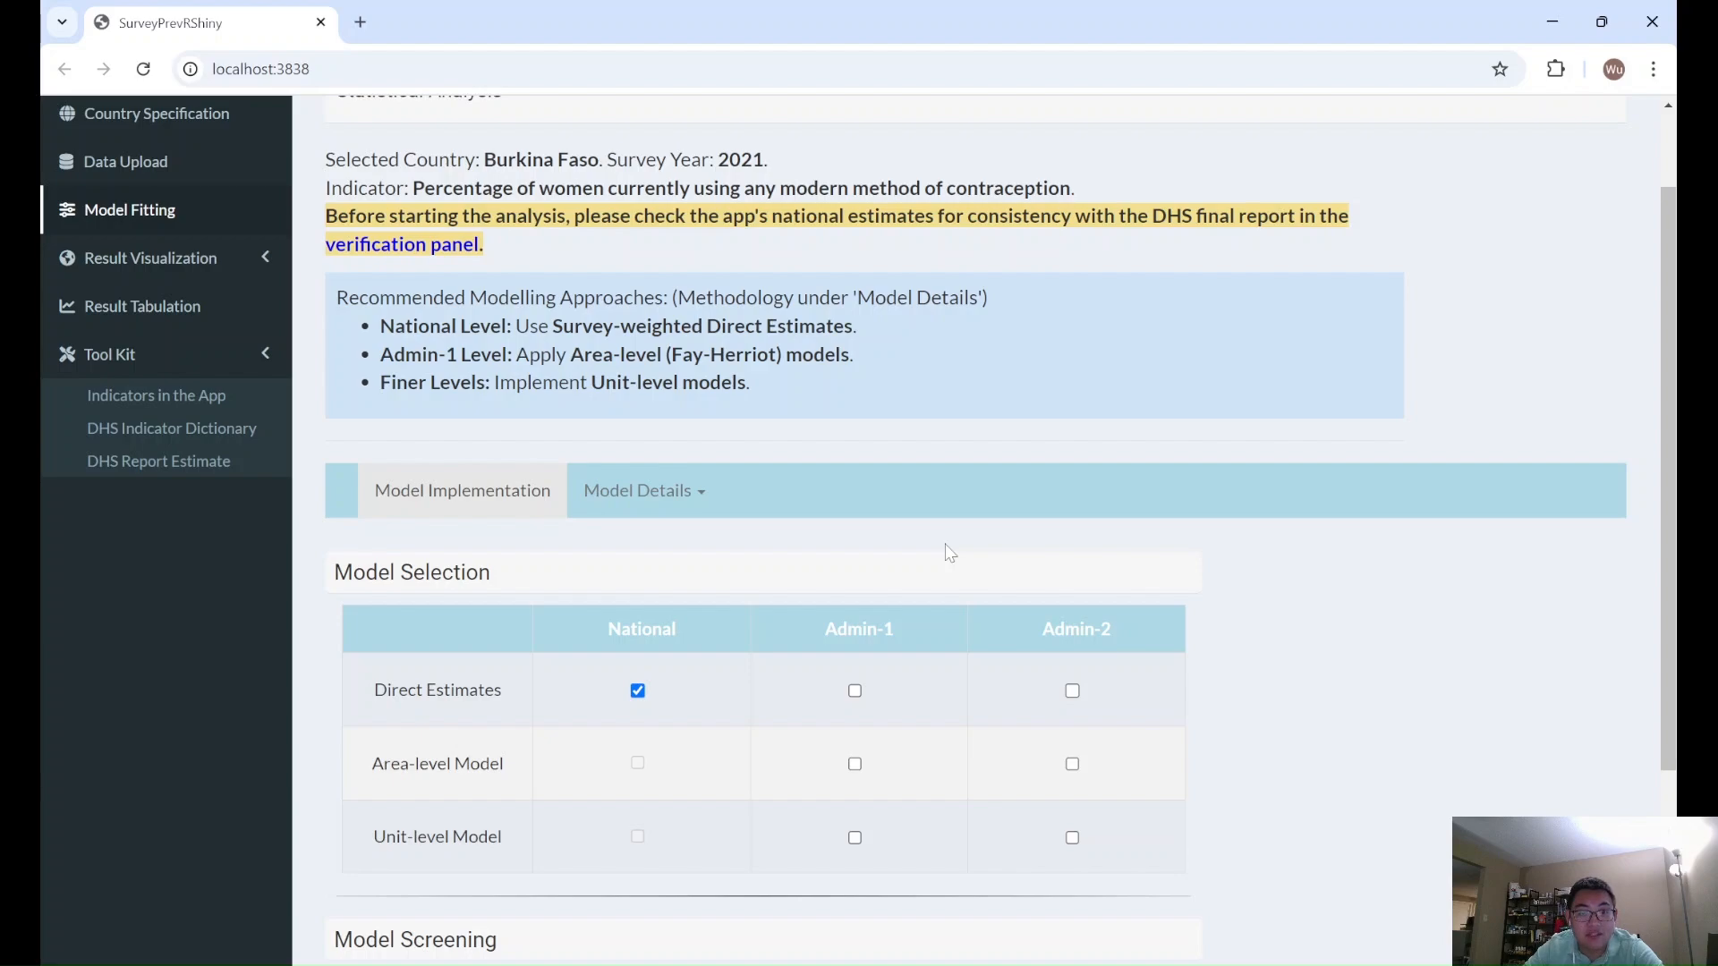
pyautogui.scroll(-1, 950, 552)
pyautogui.click(855, 582)
pyautogui.click(855, 654)
pyautogui.click(855, 727)
pyautogui.click(1073, 727)
pyautogui.click(1073, 582)
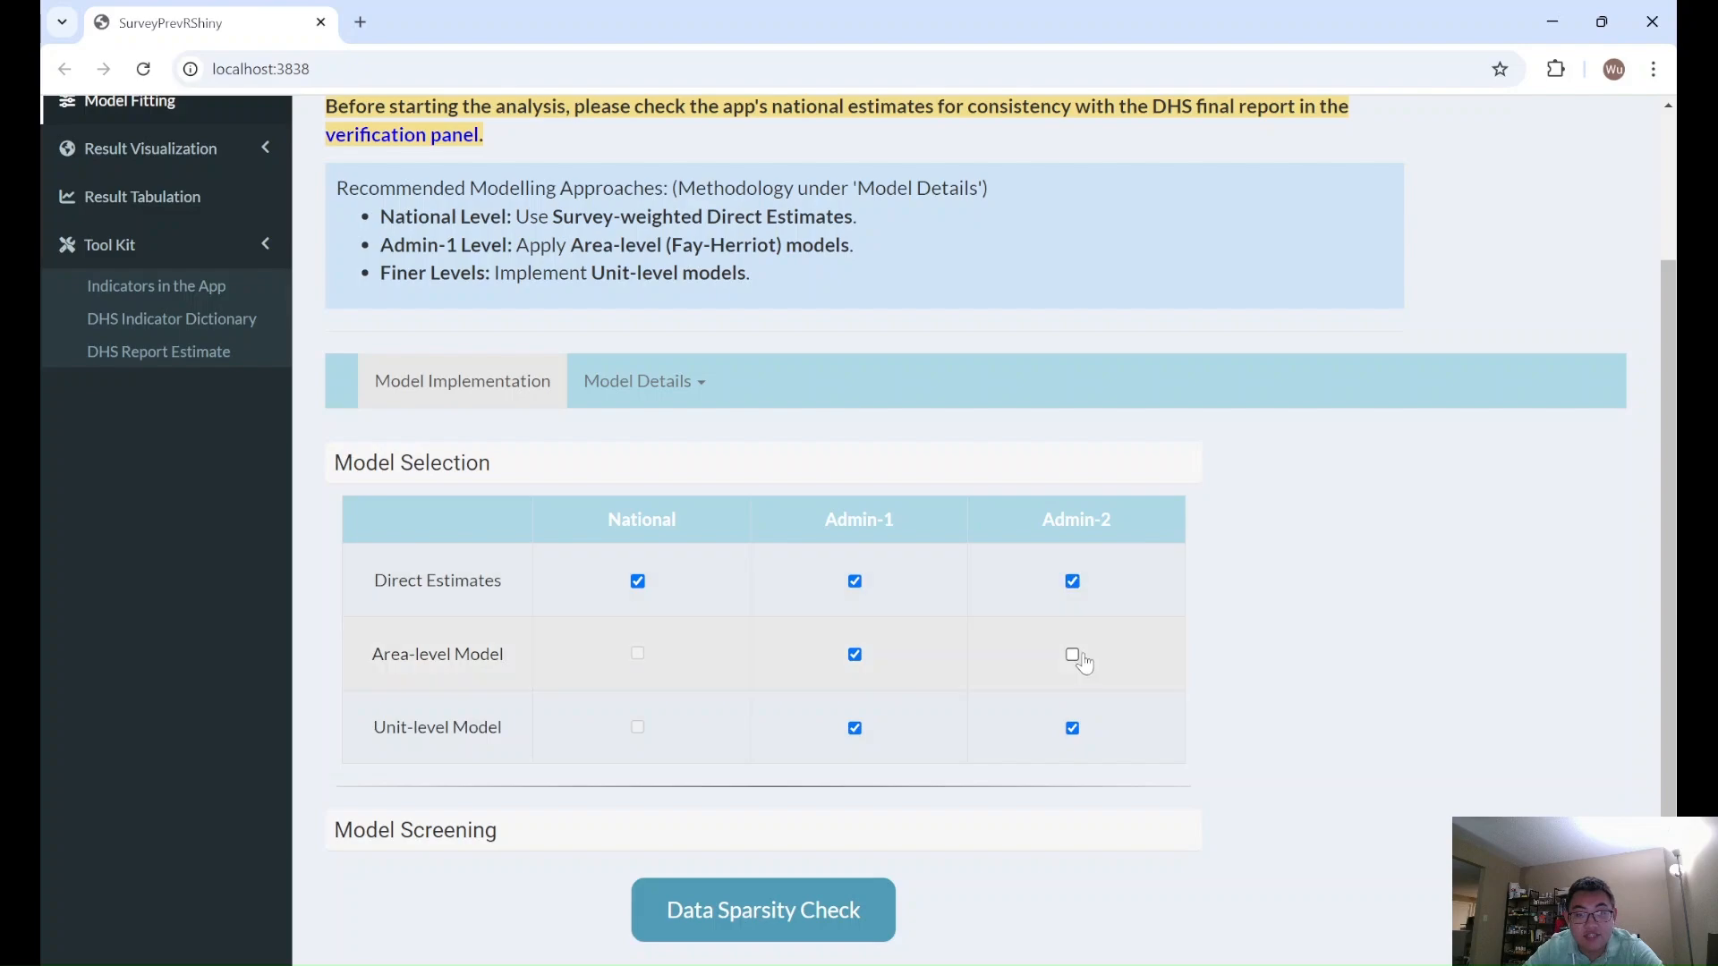
pyautogui.click(1073, 654)
# - Run the data sparsity check on the selected models and review the screening table
pyautogui.click(783, 898)
pyautogui.scroll(-2, 1355, 662)
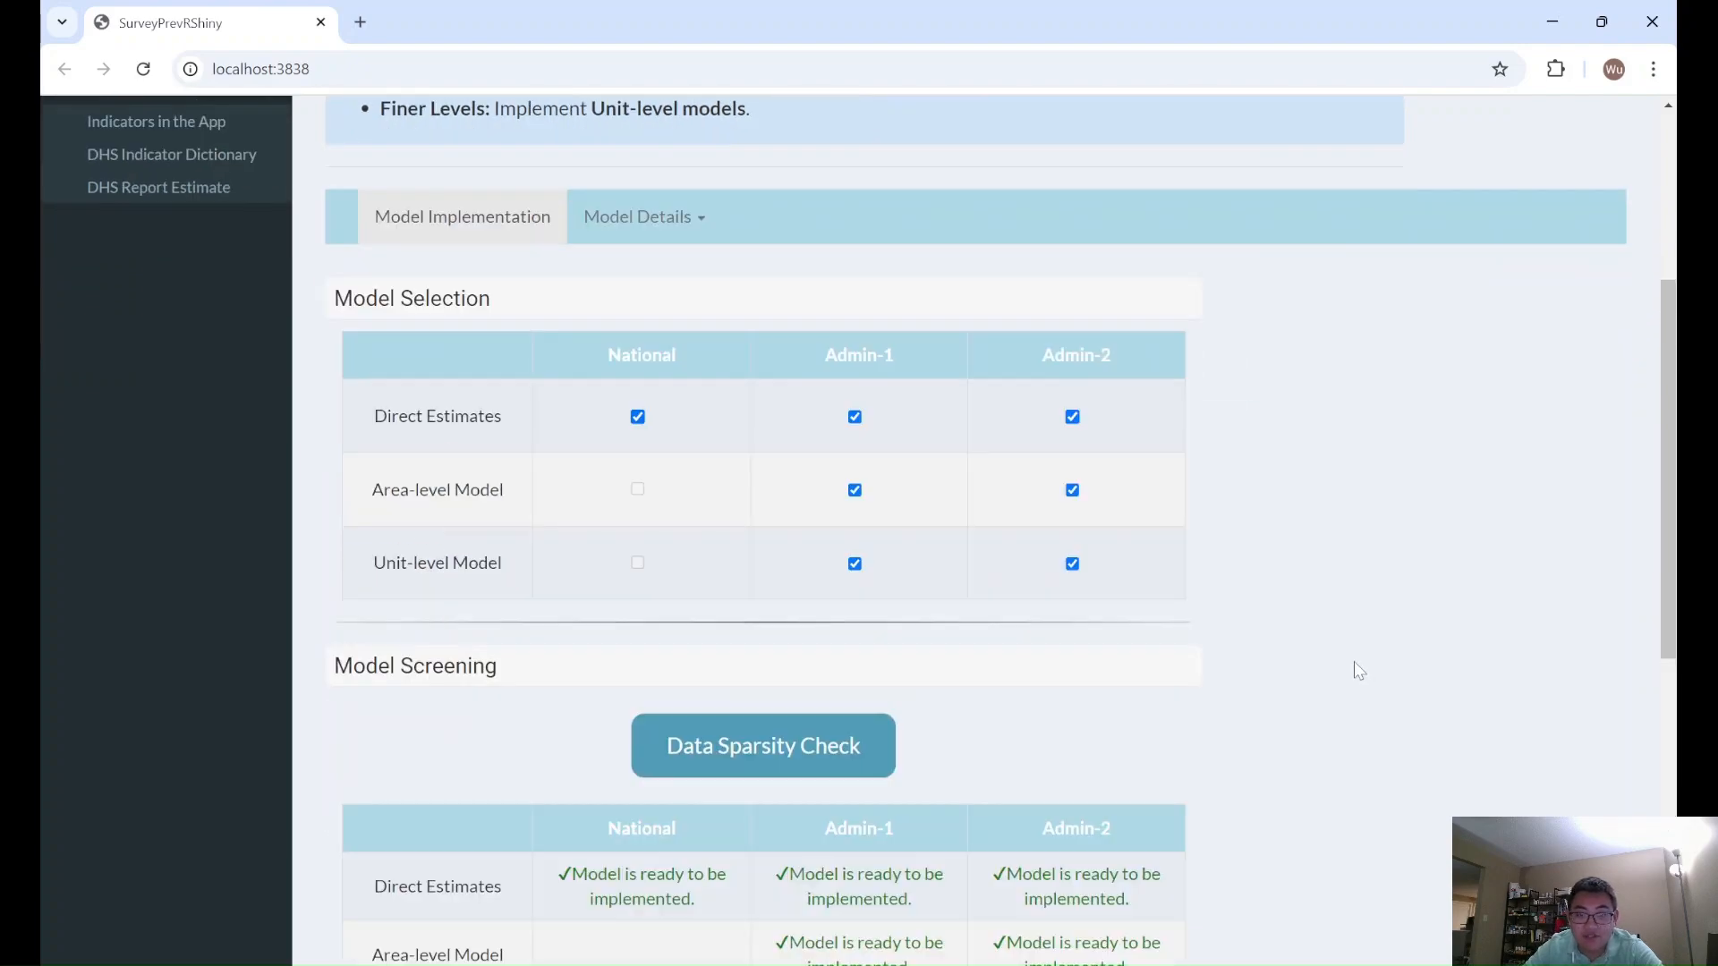
pyautogui.scroll(-5, 1355, 662)
pyautogui.scroll(2, 1355, 663)
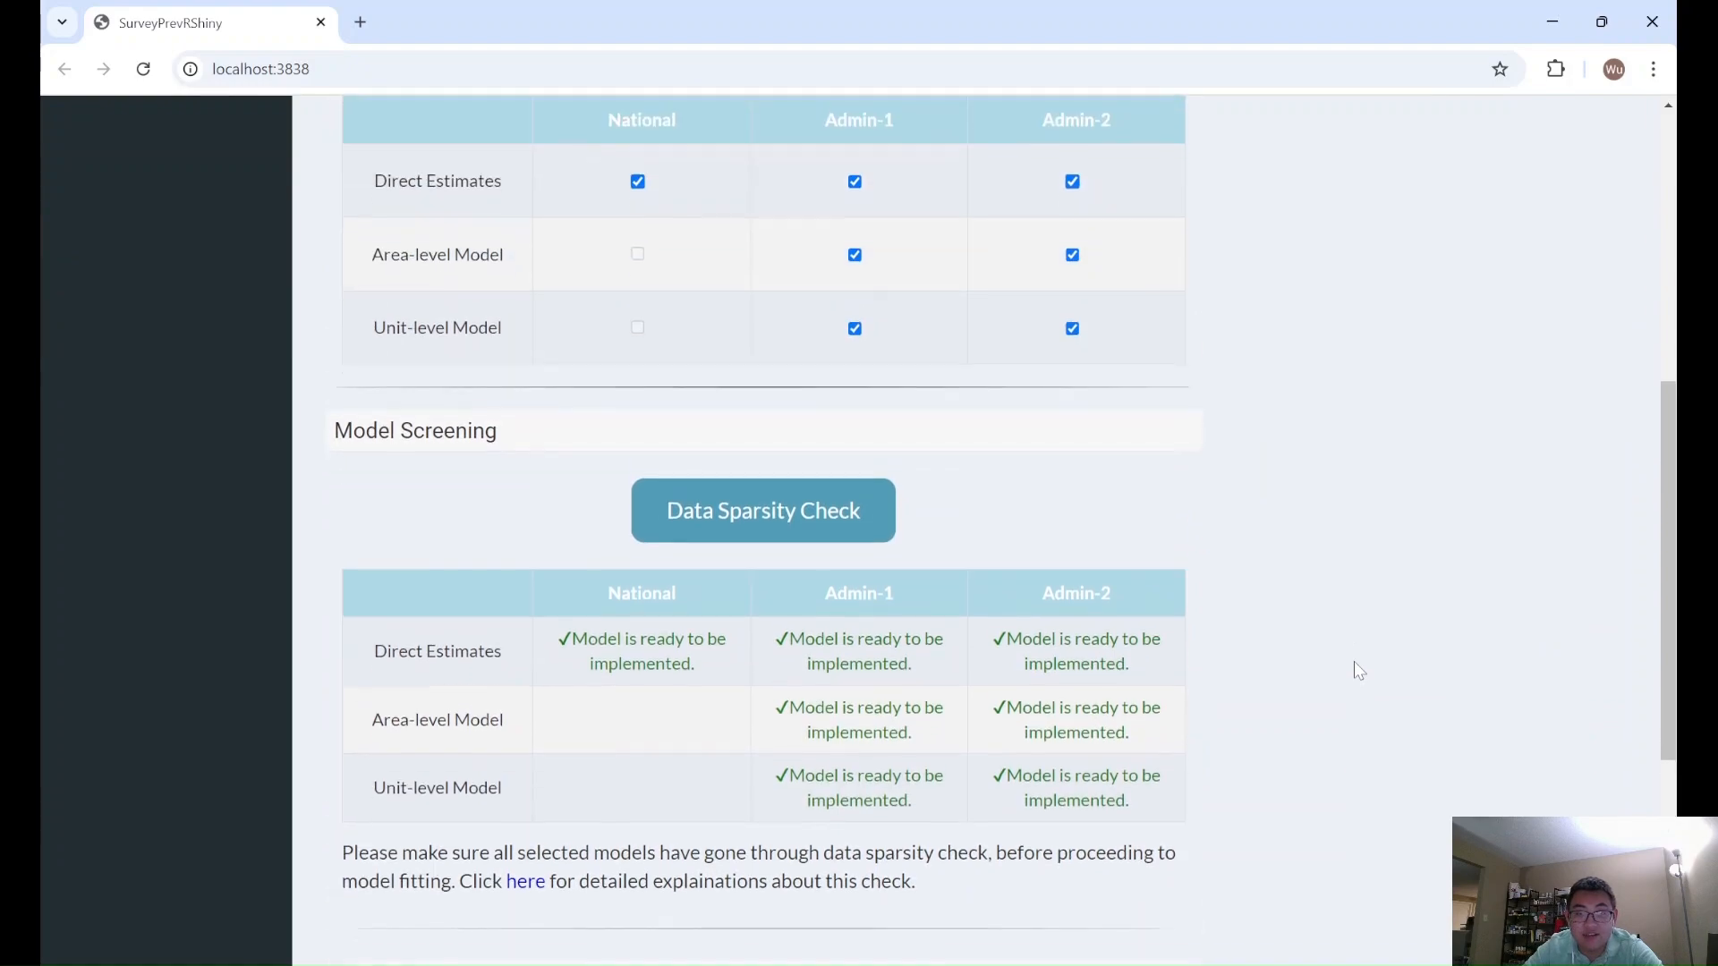
# - Start fitting all the selected models at the National, Admin-1 and Admin-2 levels
pyautogui.scroll(-2, 1355, 663)
pyautogui.click(882, 861)
pyautogui.scroll(4, 1200, 713)
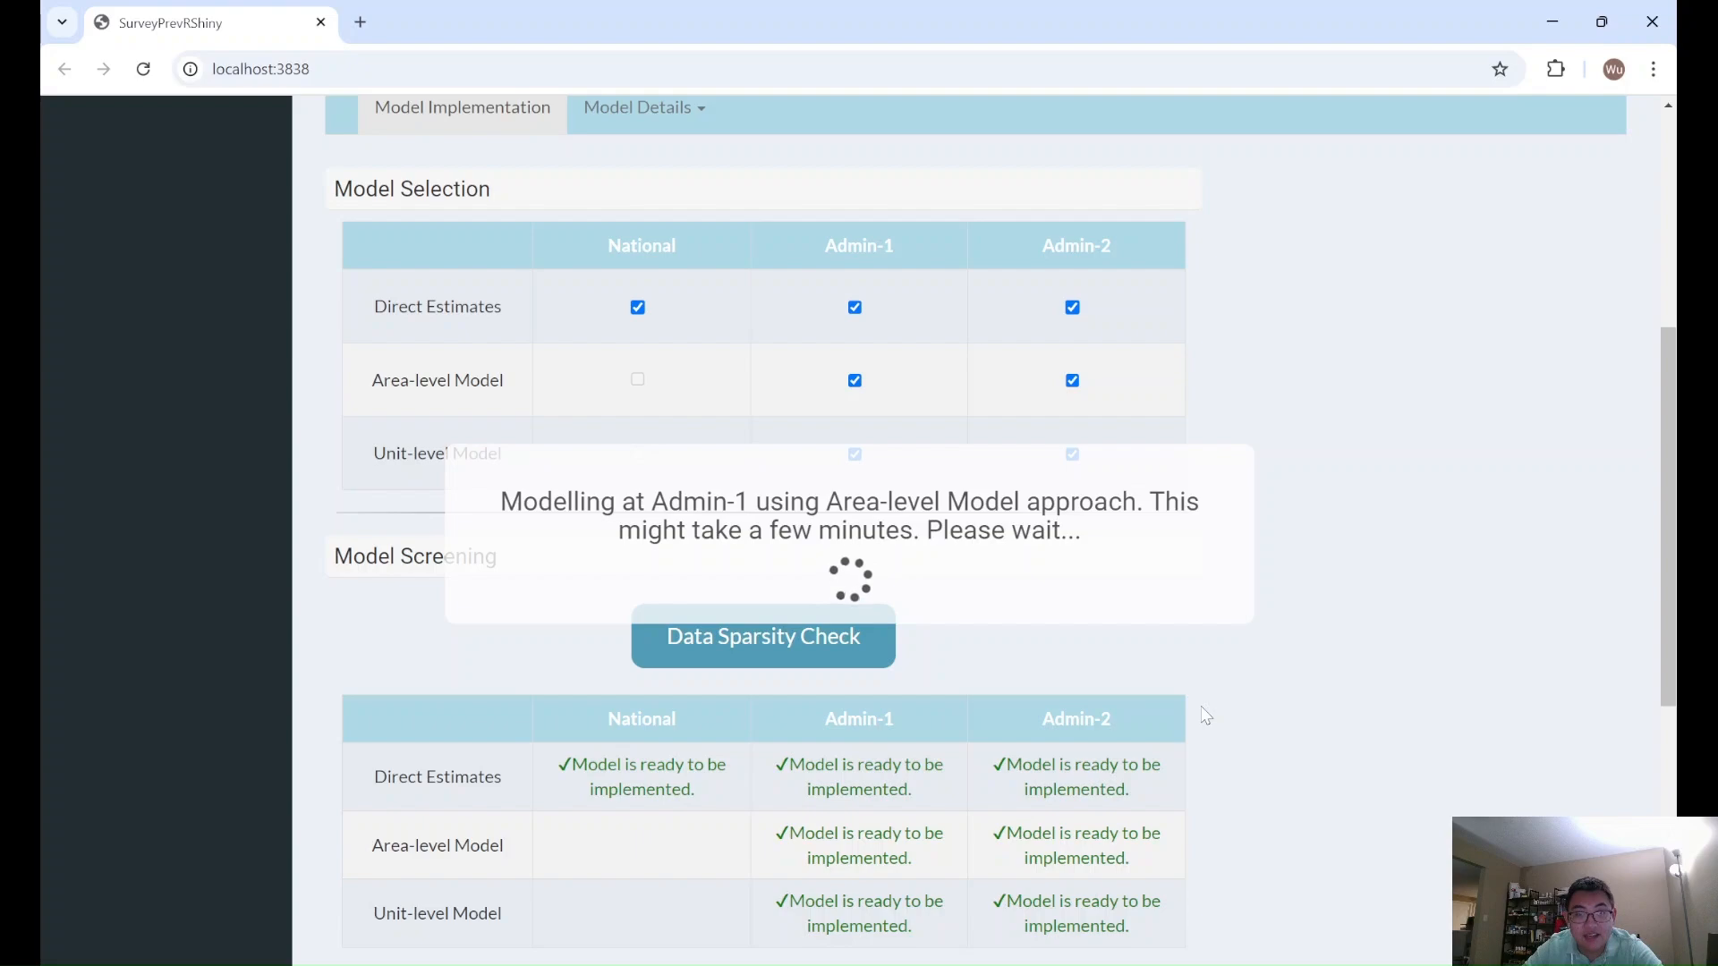
pyautogui.scroll(1, 1205, 715)
pyautogui.scroll(-1, 1205, 715)
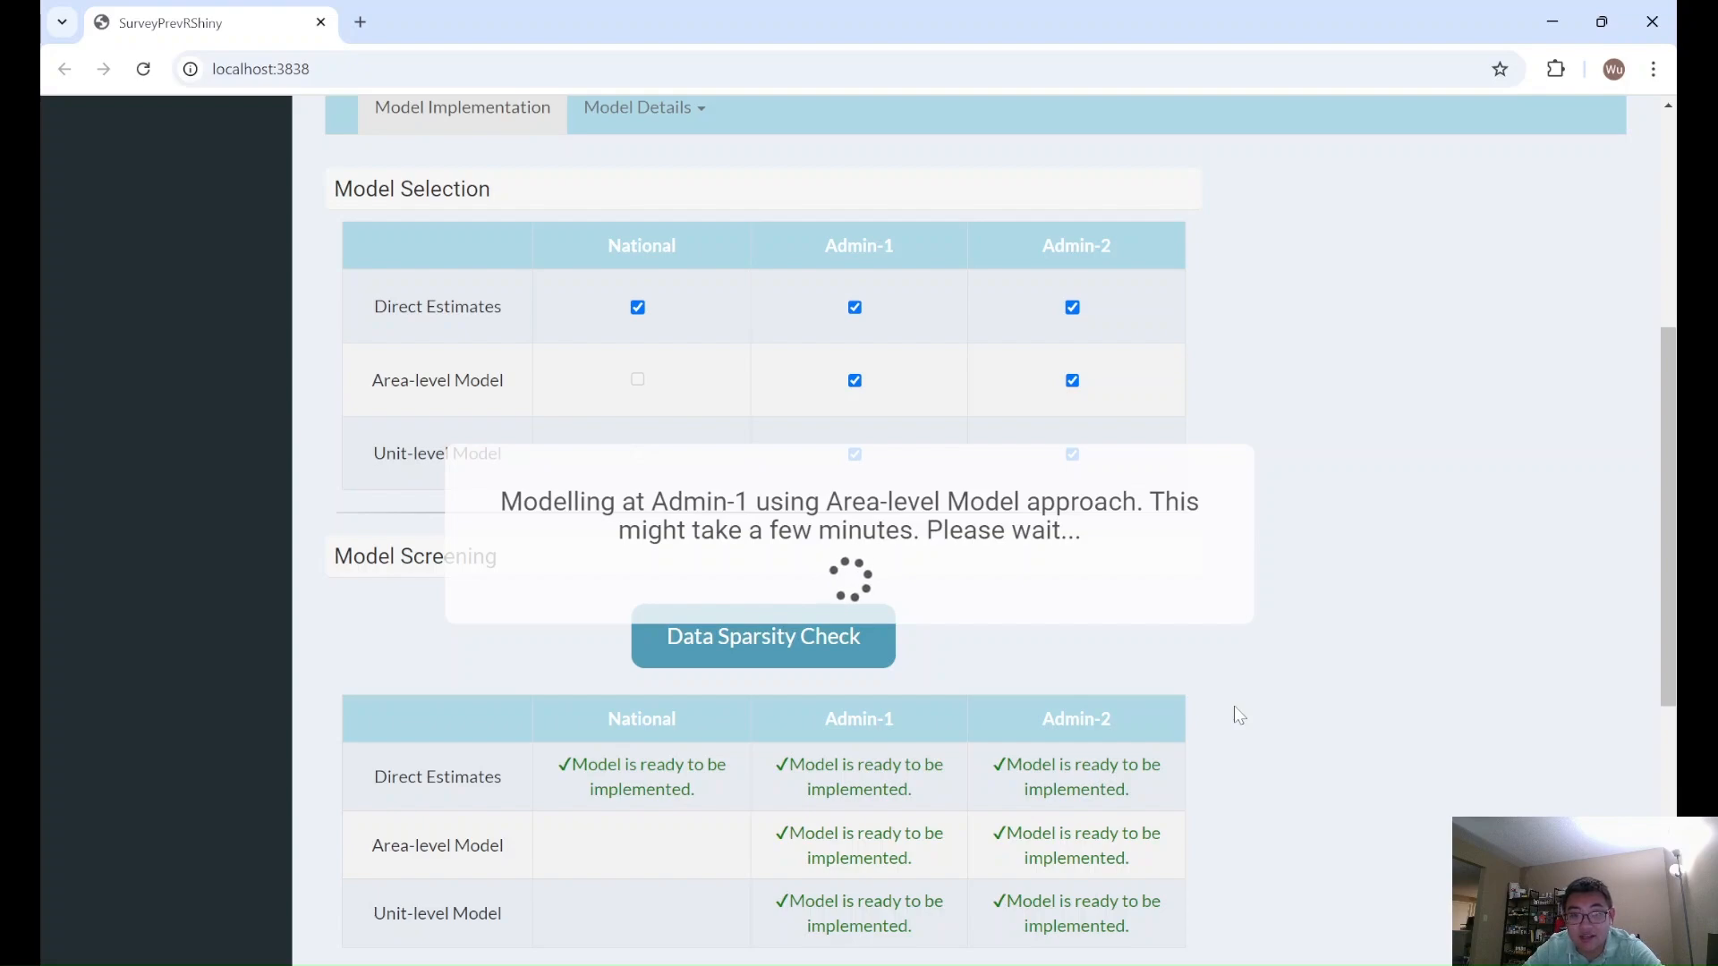
pyautogui.scroll(1, 1235, 709)
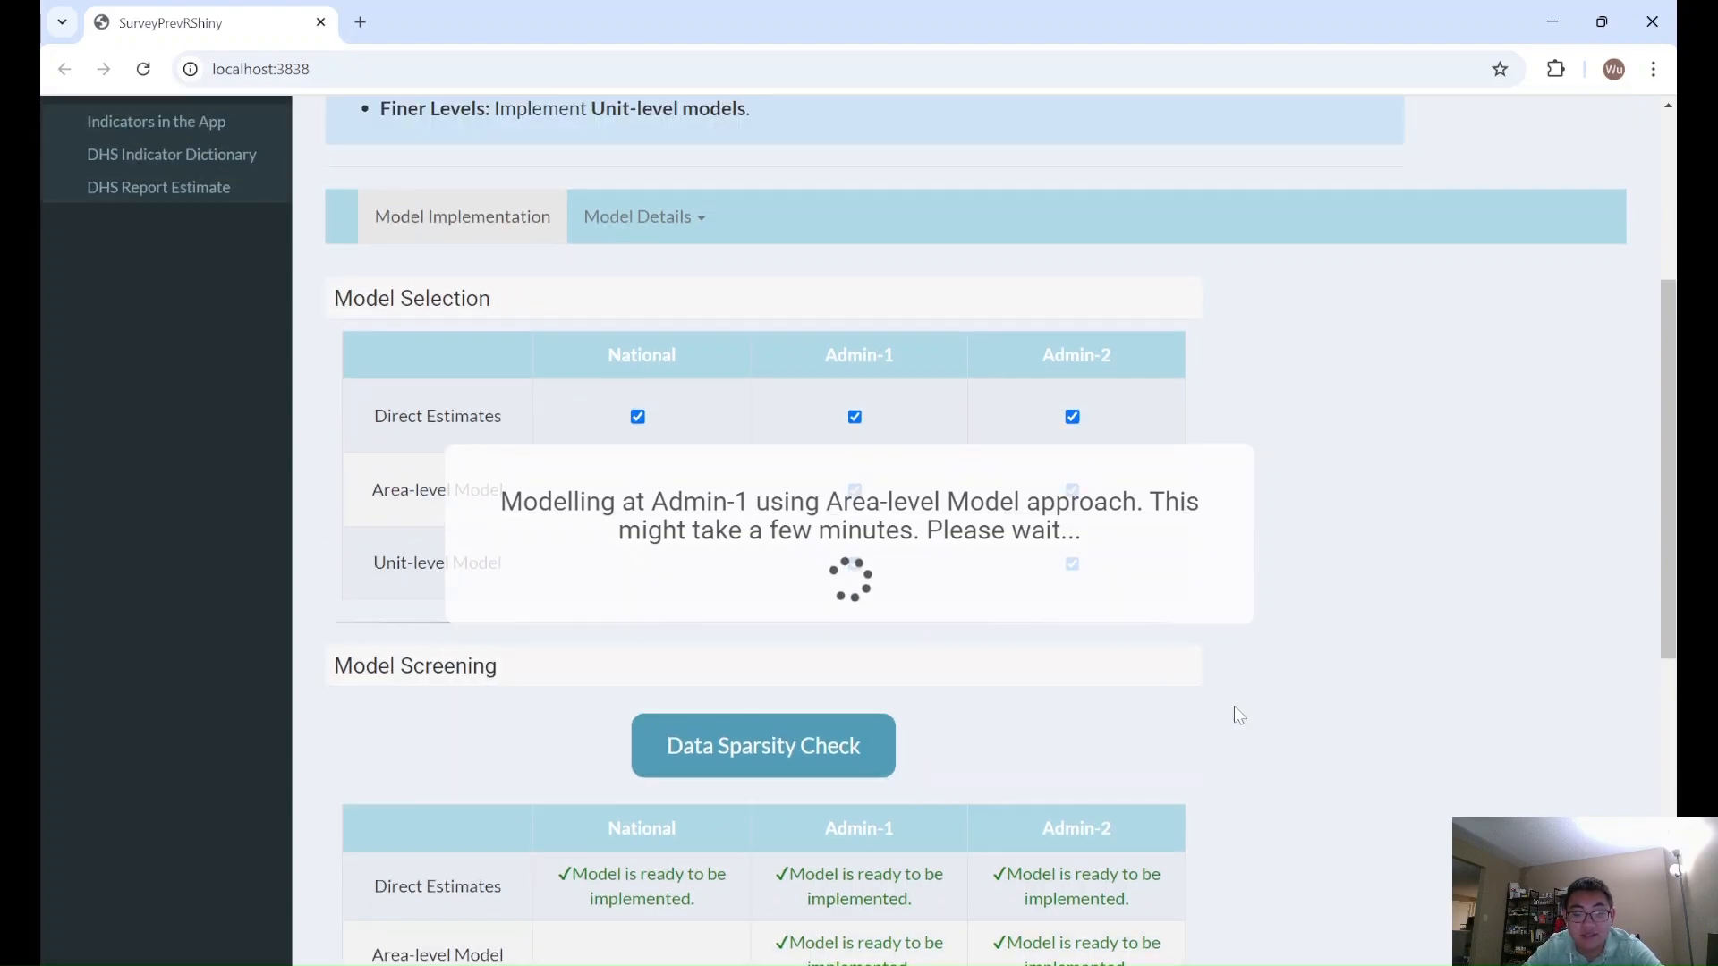
pyautogui.scroll(-2, 1235, 709)
pyautogui.scroll(1, 1235, 709)
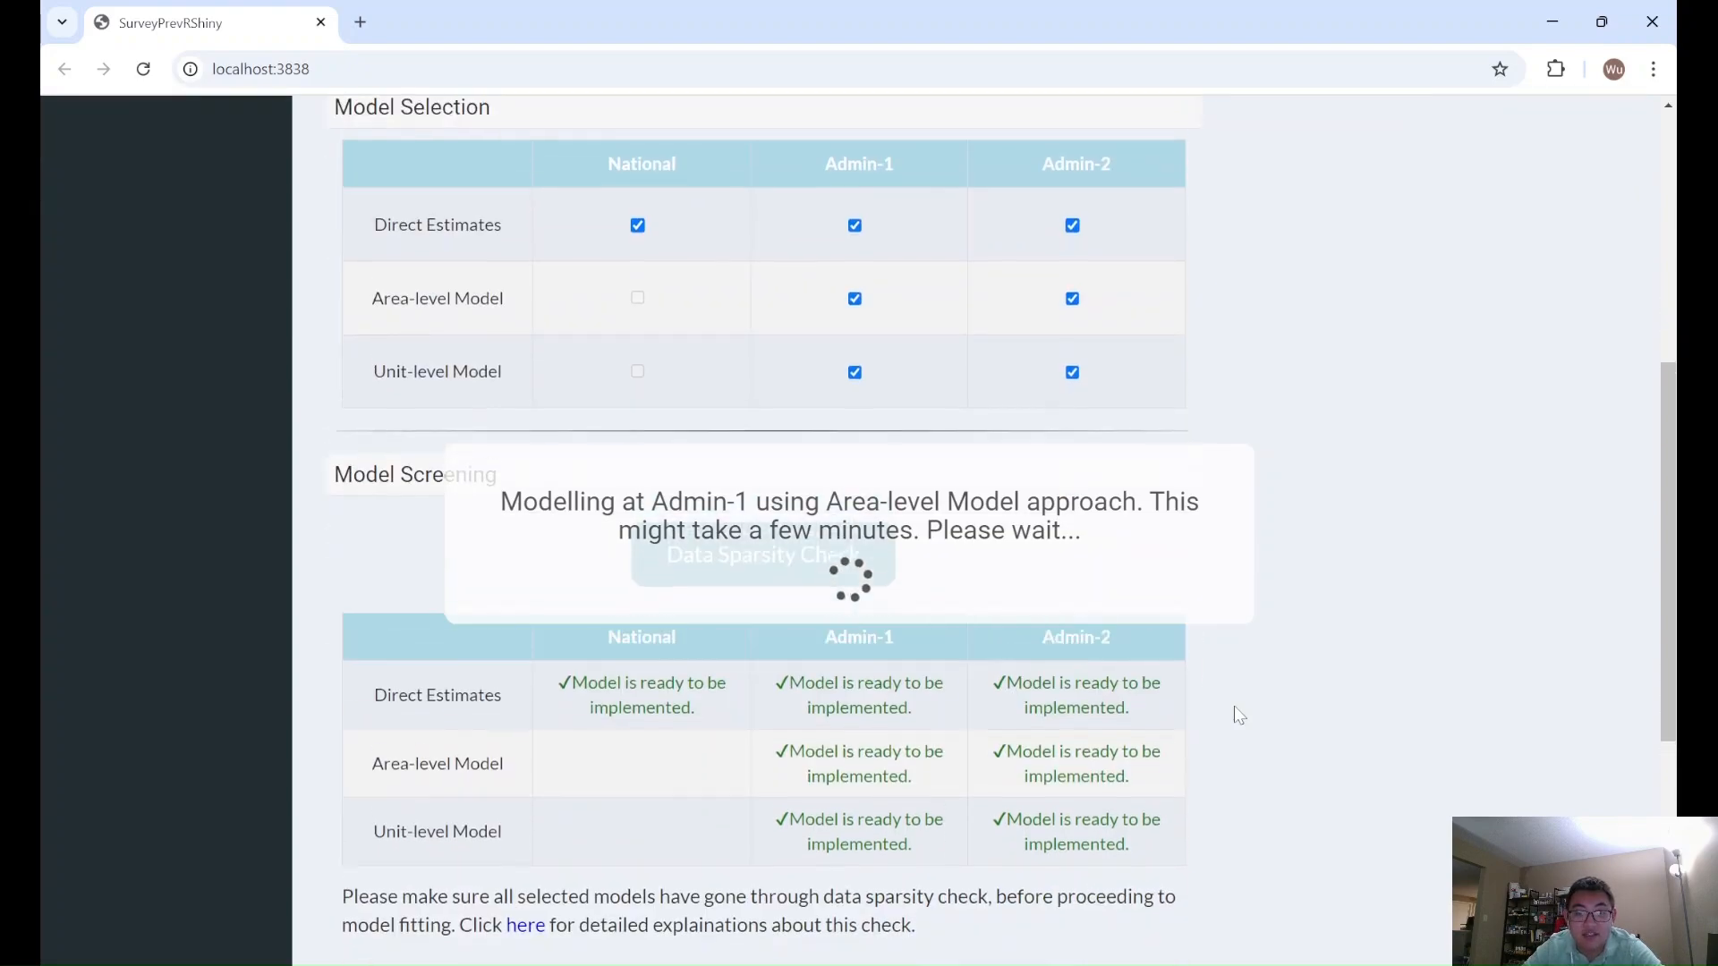
pyautogui.scroll(-1, 1236, 708)
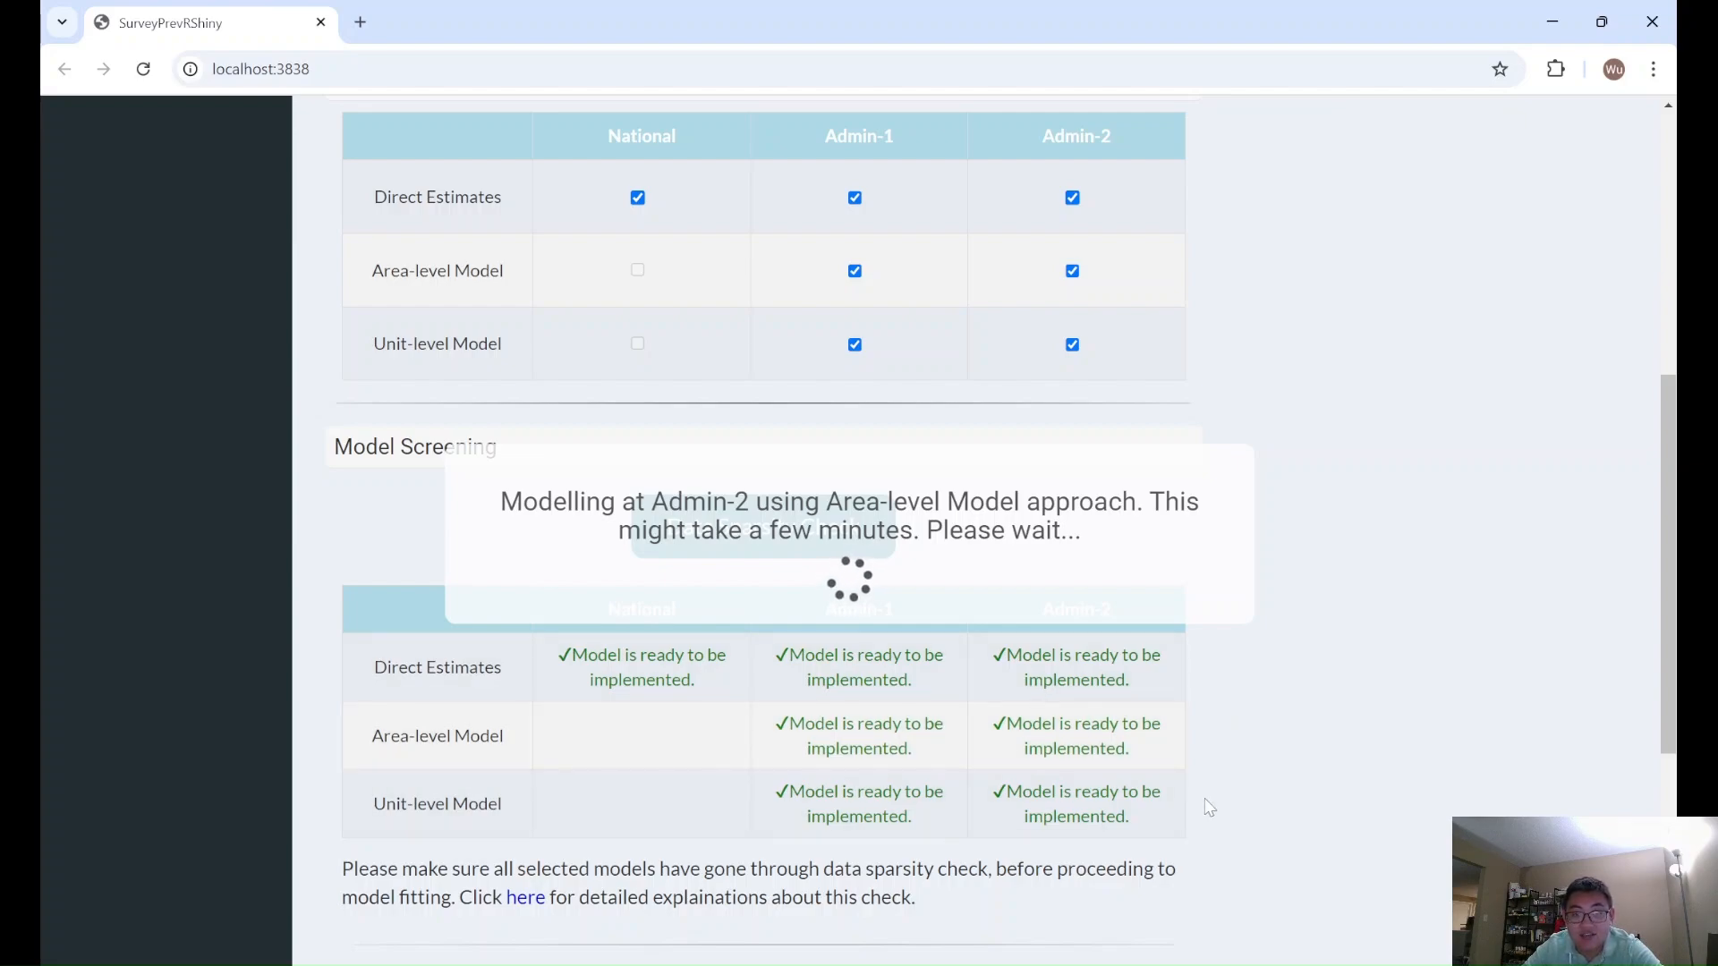
pyautogui.scroll(1, 1210, 809)
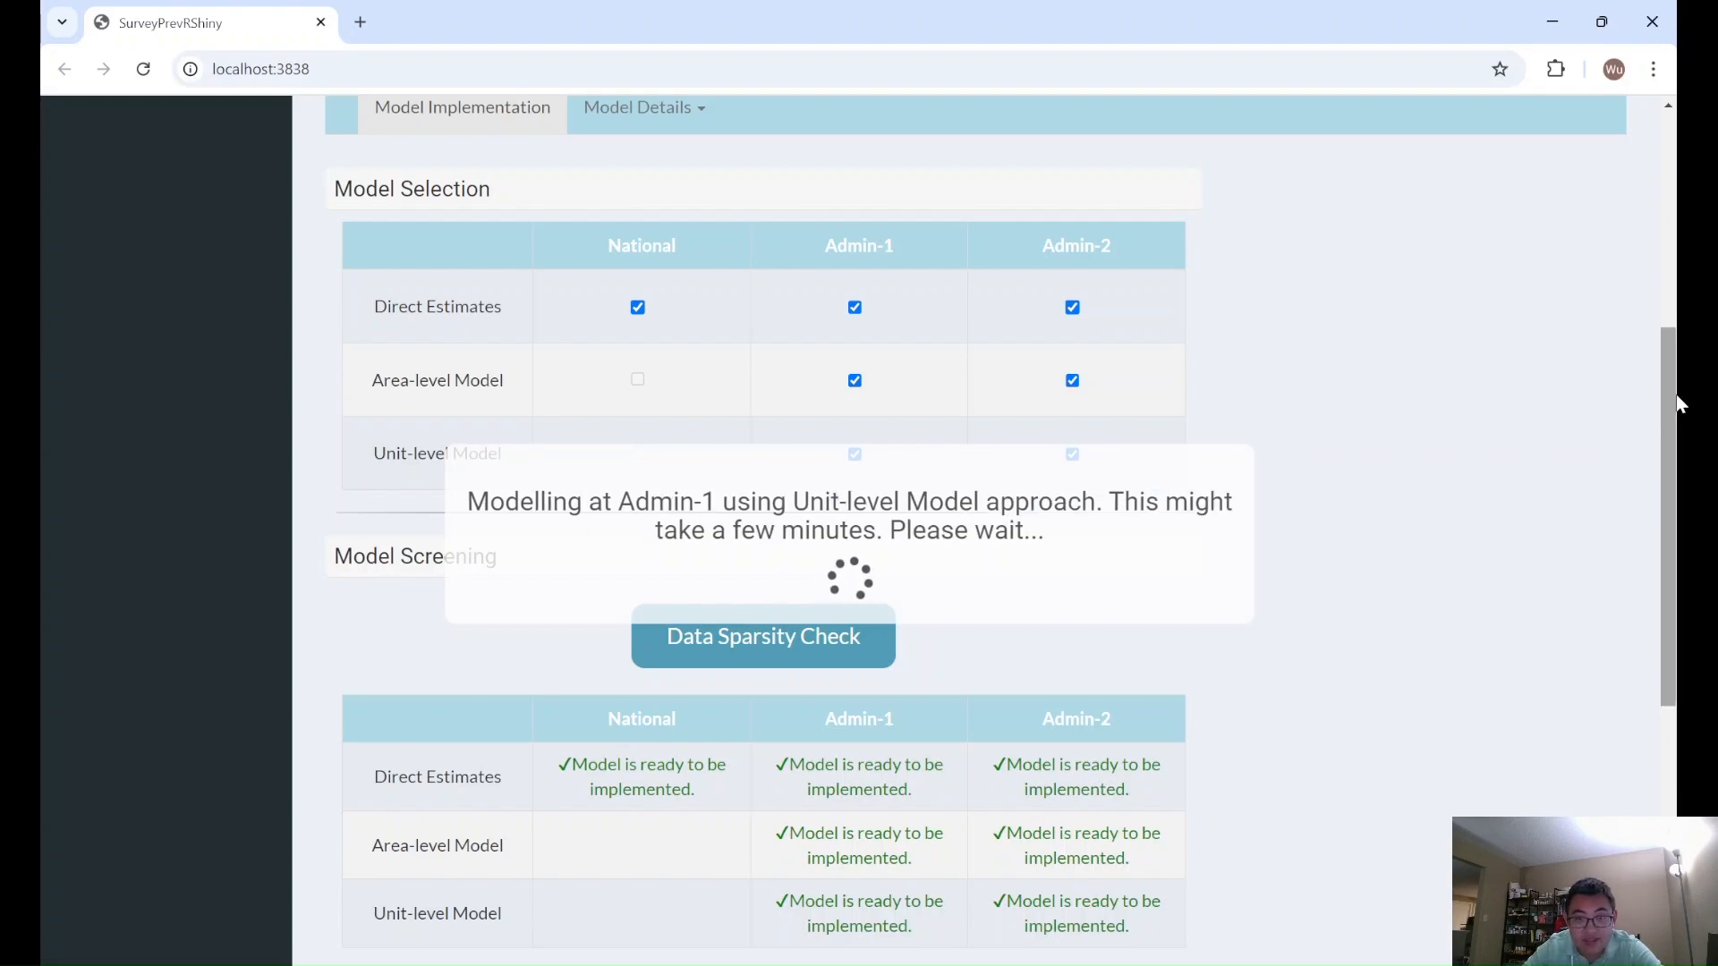
pyautogui.moveTo(1680, 404); pyautogui.dragTo(1656, 460)
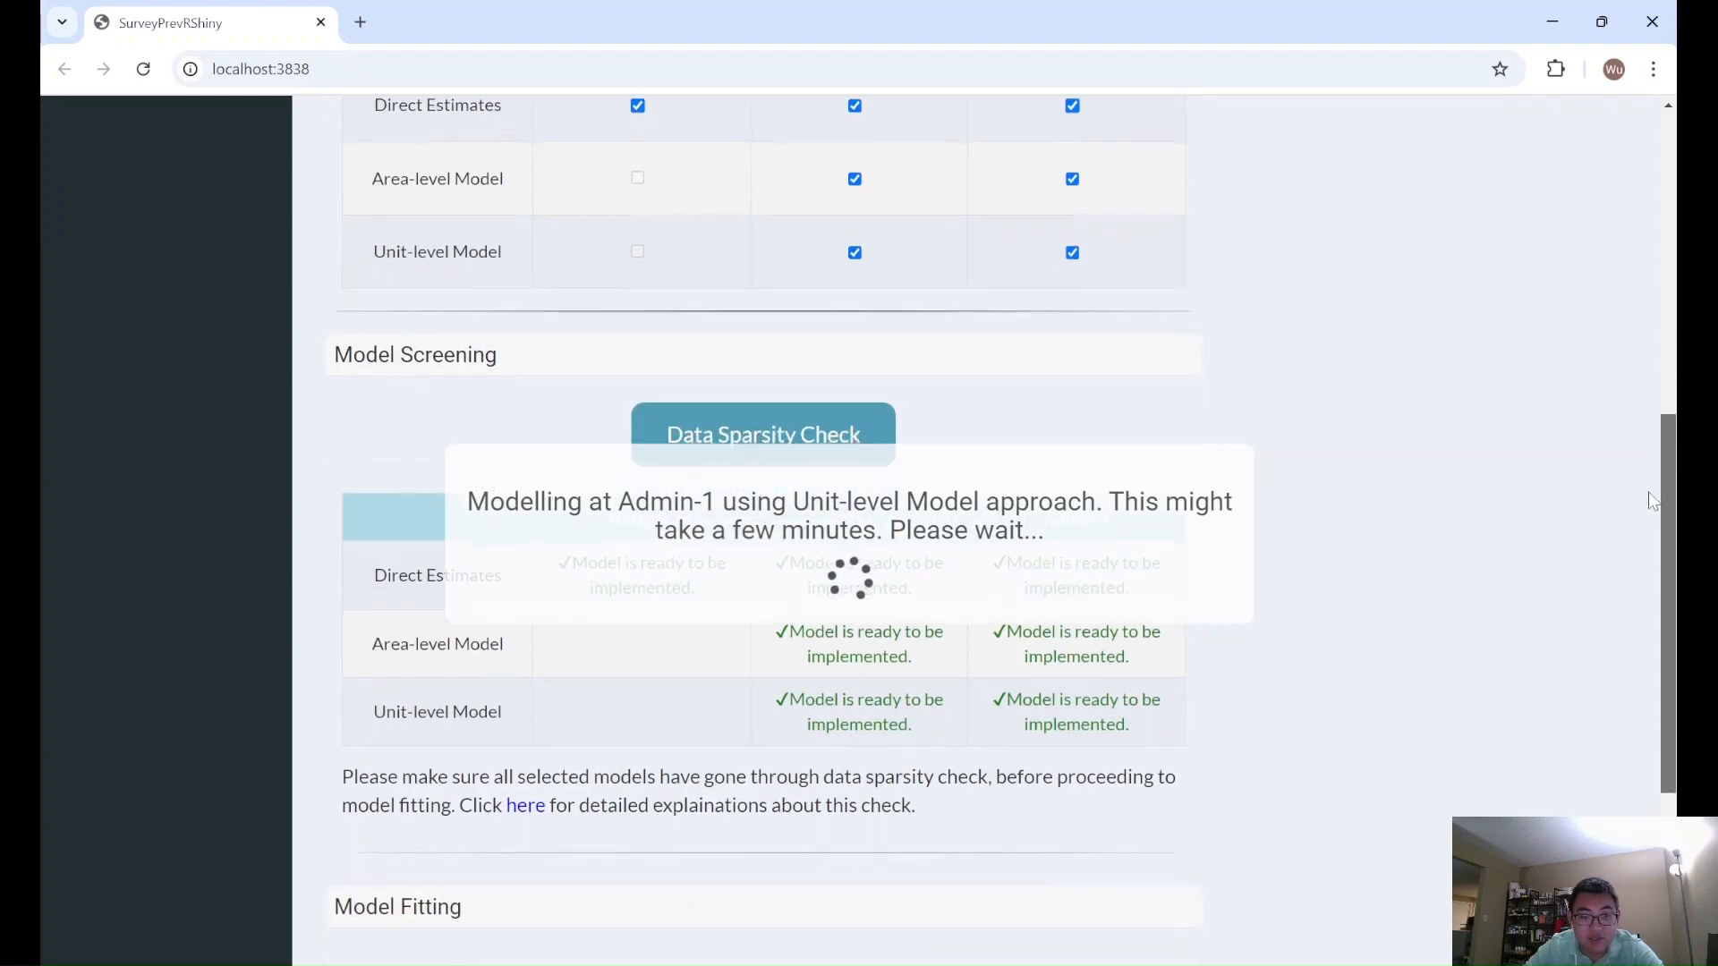
pyautogui.scroll(-2, 1656, 486)
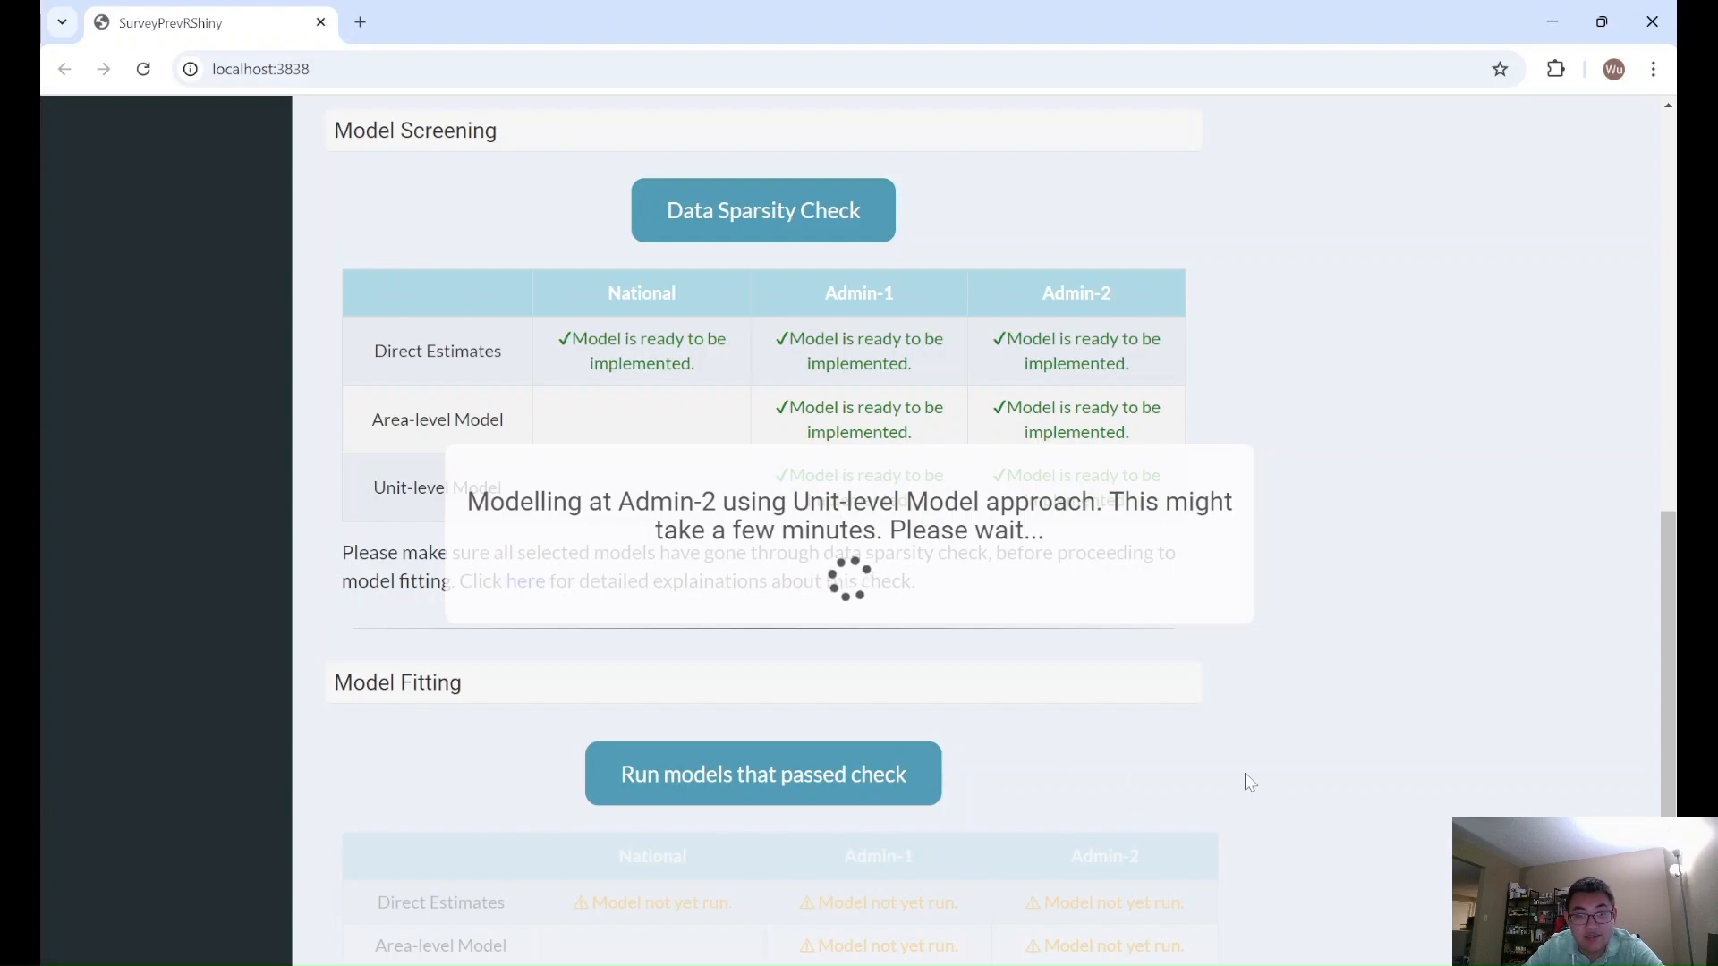
pyautogui.scroll(5, 1045, 716)
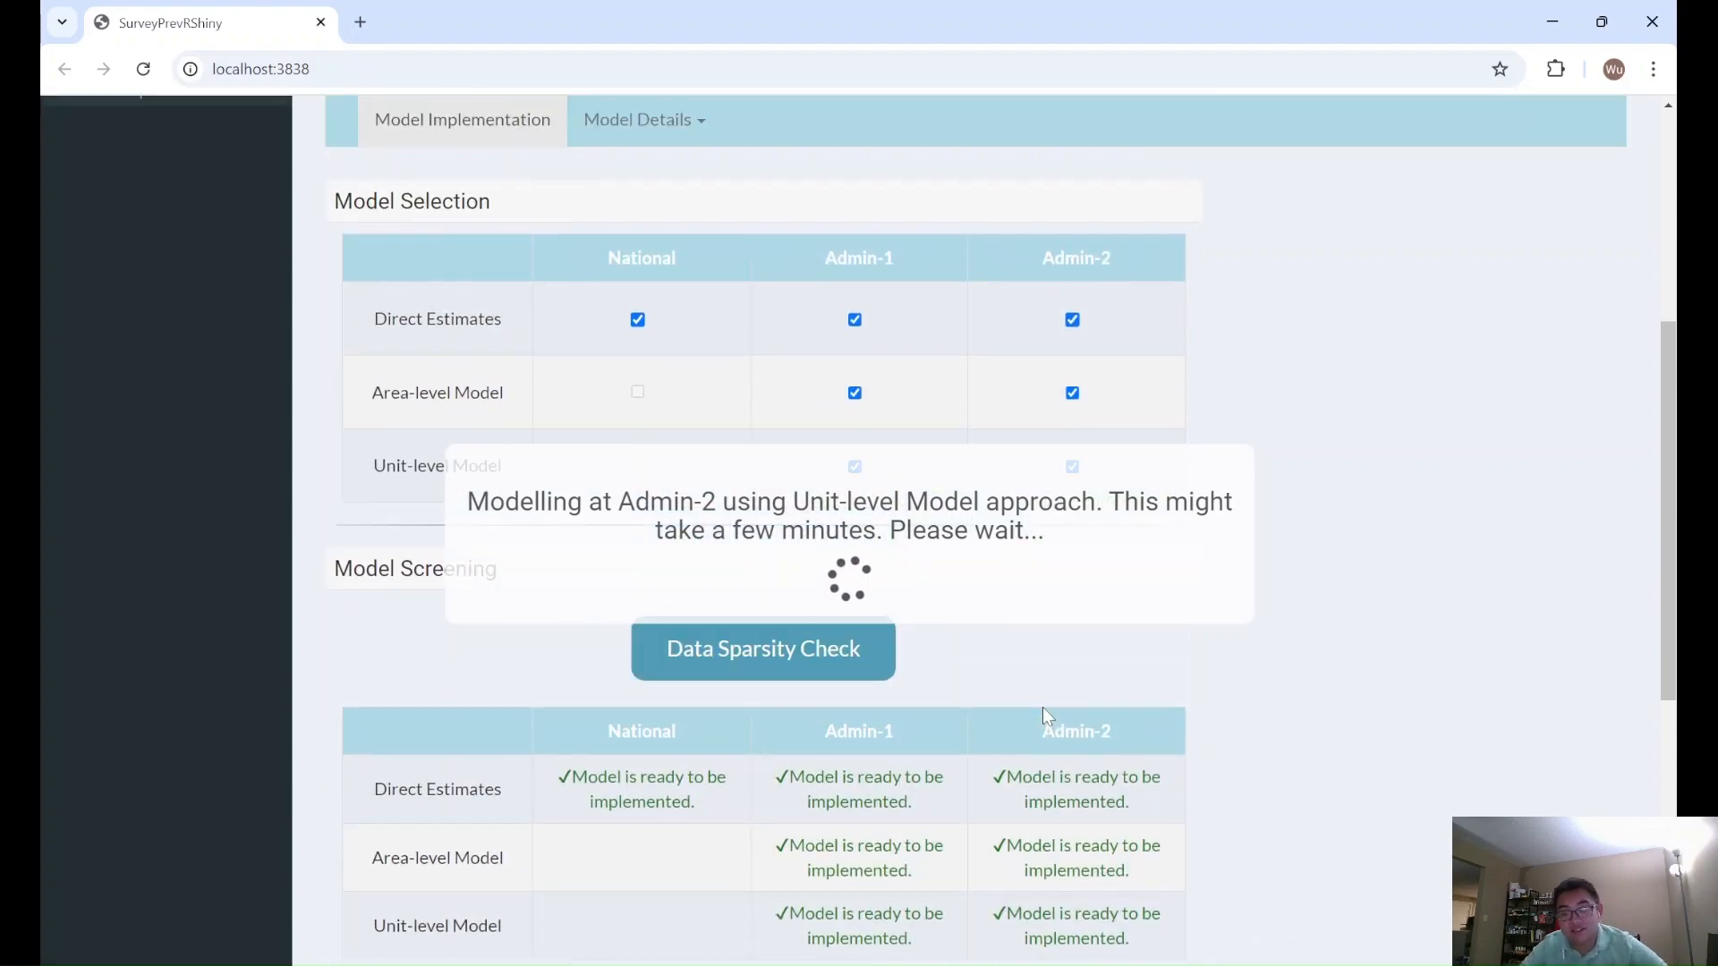
pyautogui.scroll(-1, 1286, 709)
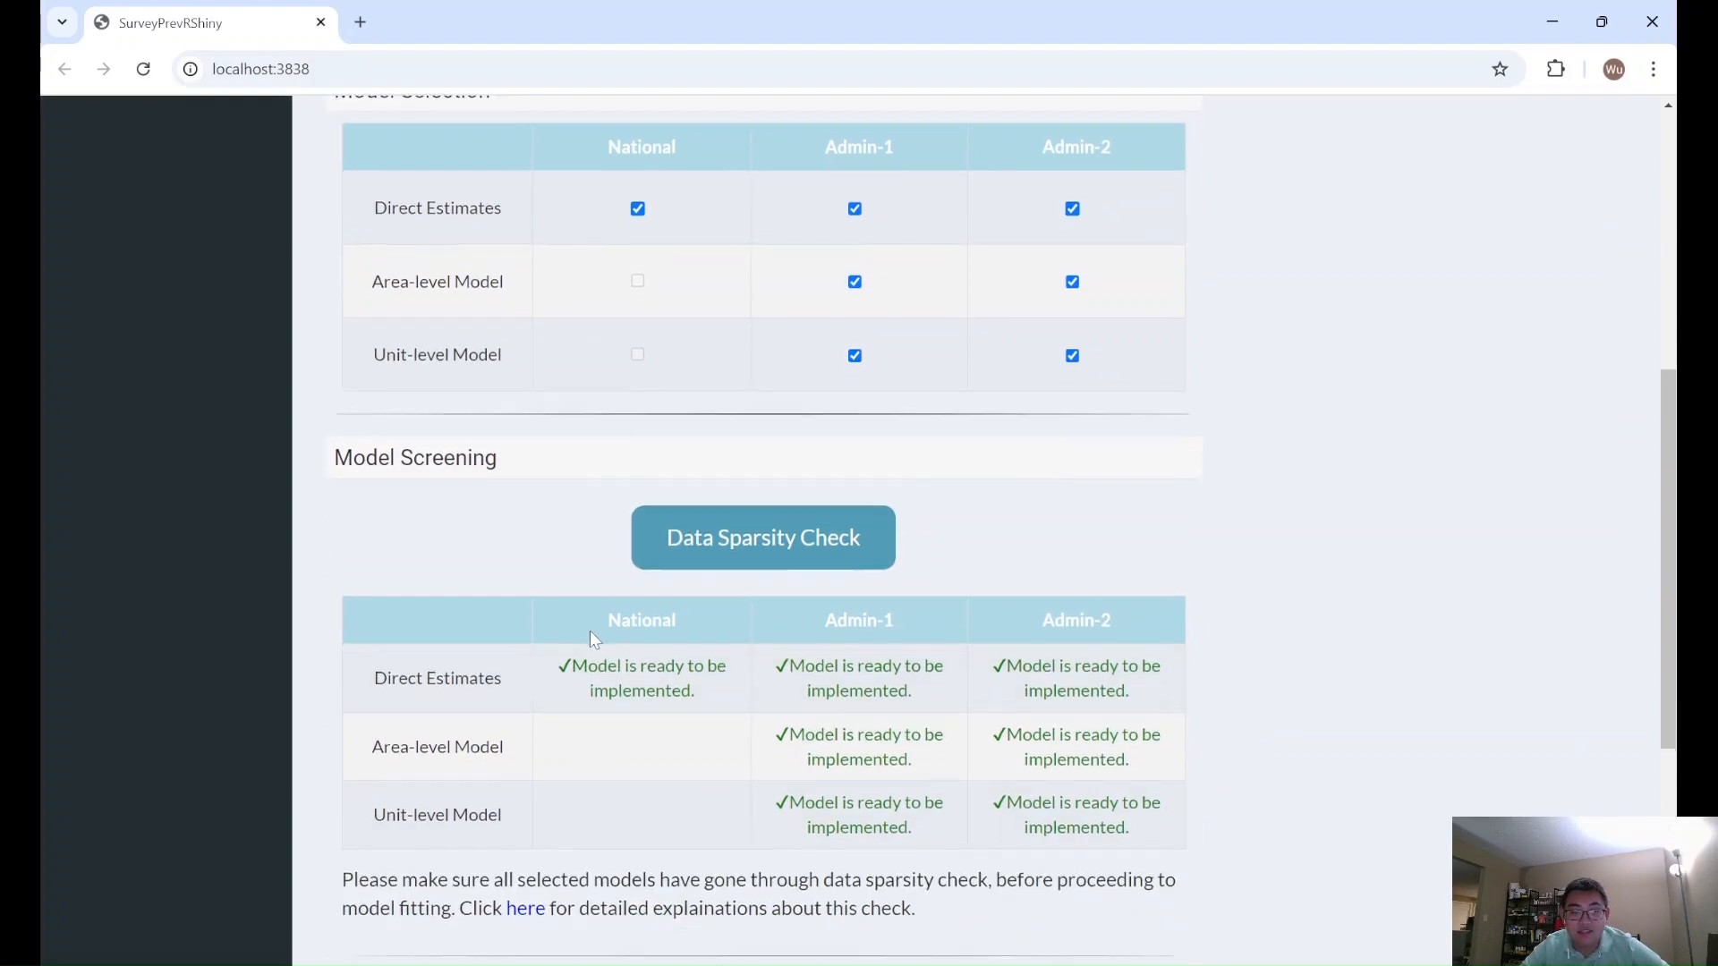
# - Read the detailed explanation of the data sparsity check indicators, then close it
pyautogui.scroll(-1, 589, 631)
pyautogui.click(529, 804)
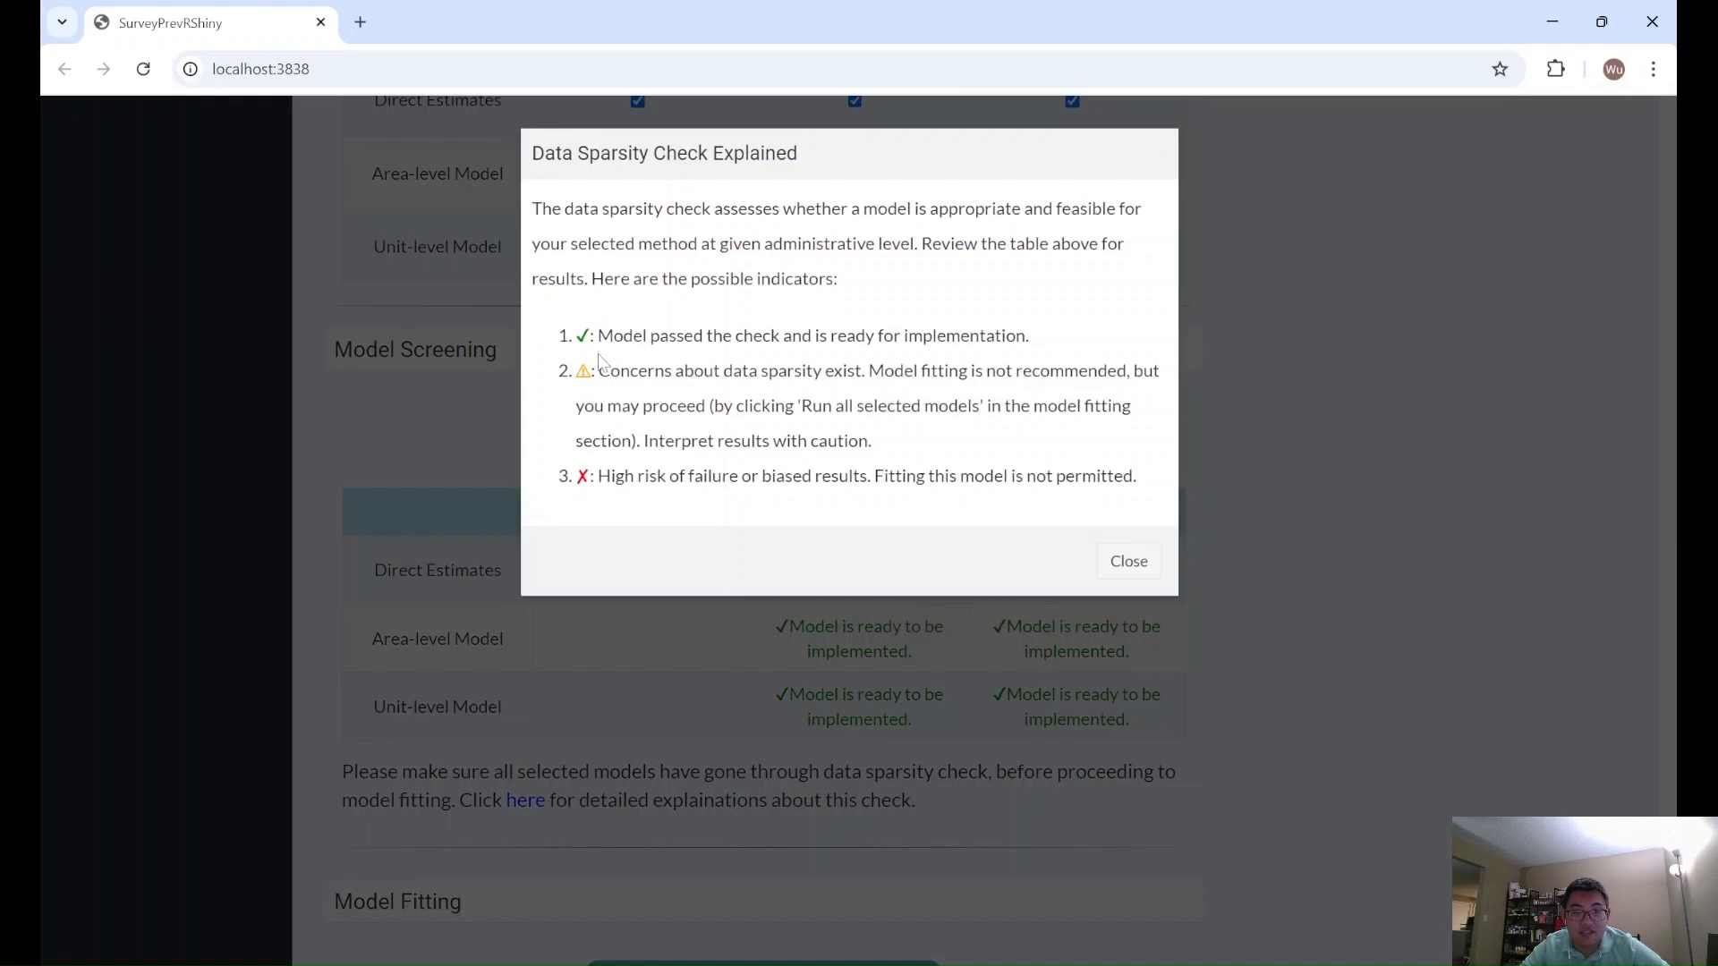
pyautogui.moveTo(666, 371); pyautogui.dragTo(576, 371)
pyautogui.click(575, 370)
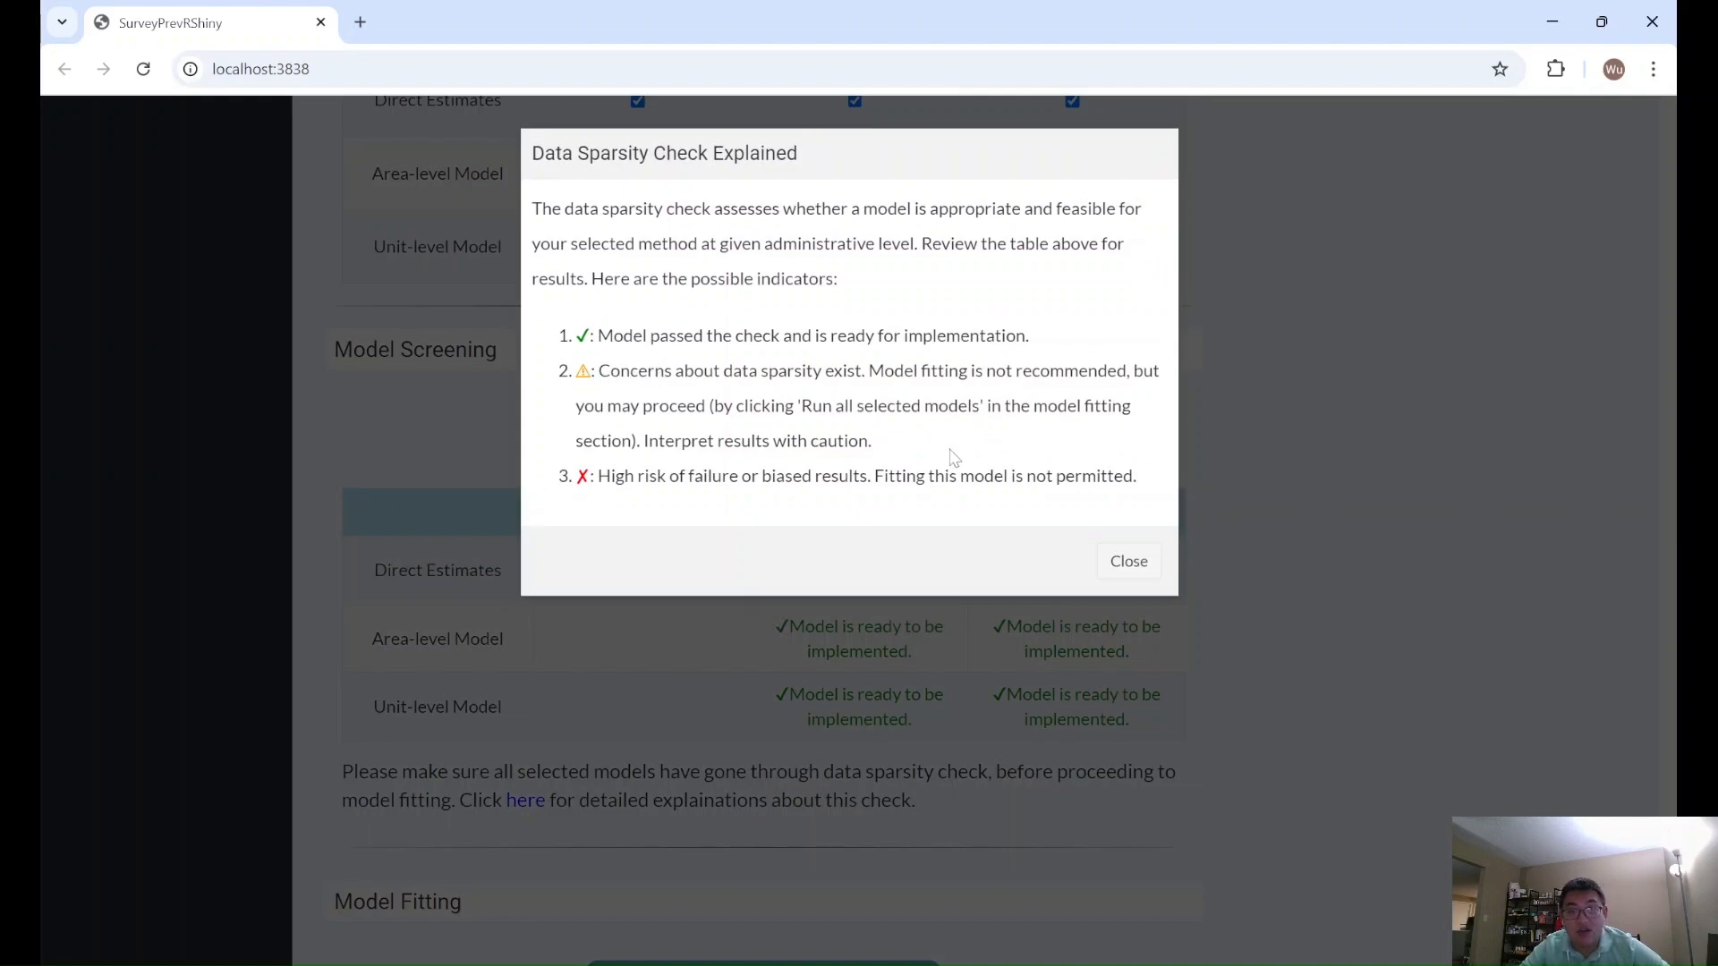
pyautogui.click(1116, 562)
# - Check the Model Fitting status table for every method at the National, Admin-1 and Admin-2 levels
pyautogui.scroll(-1, 1206, 567)
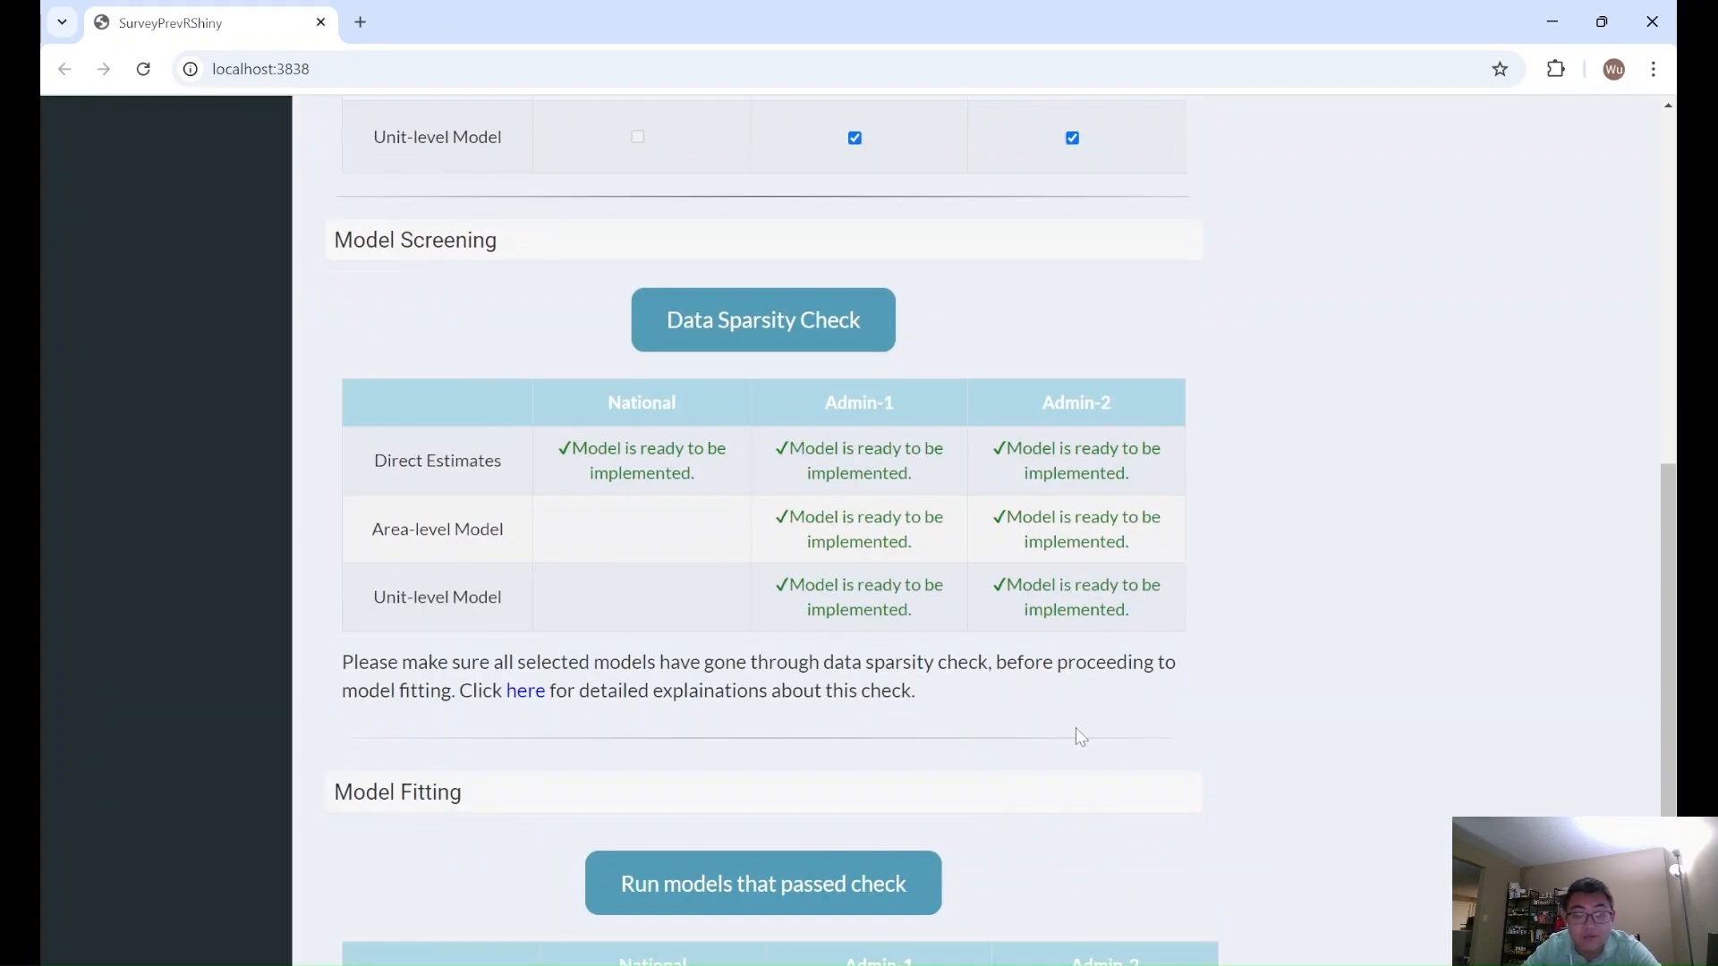
pyautogui.scroll(-1, 1075, 728)
pyautogui.scroll(-1, 1076, 727)
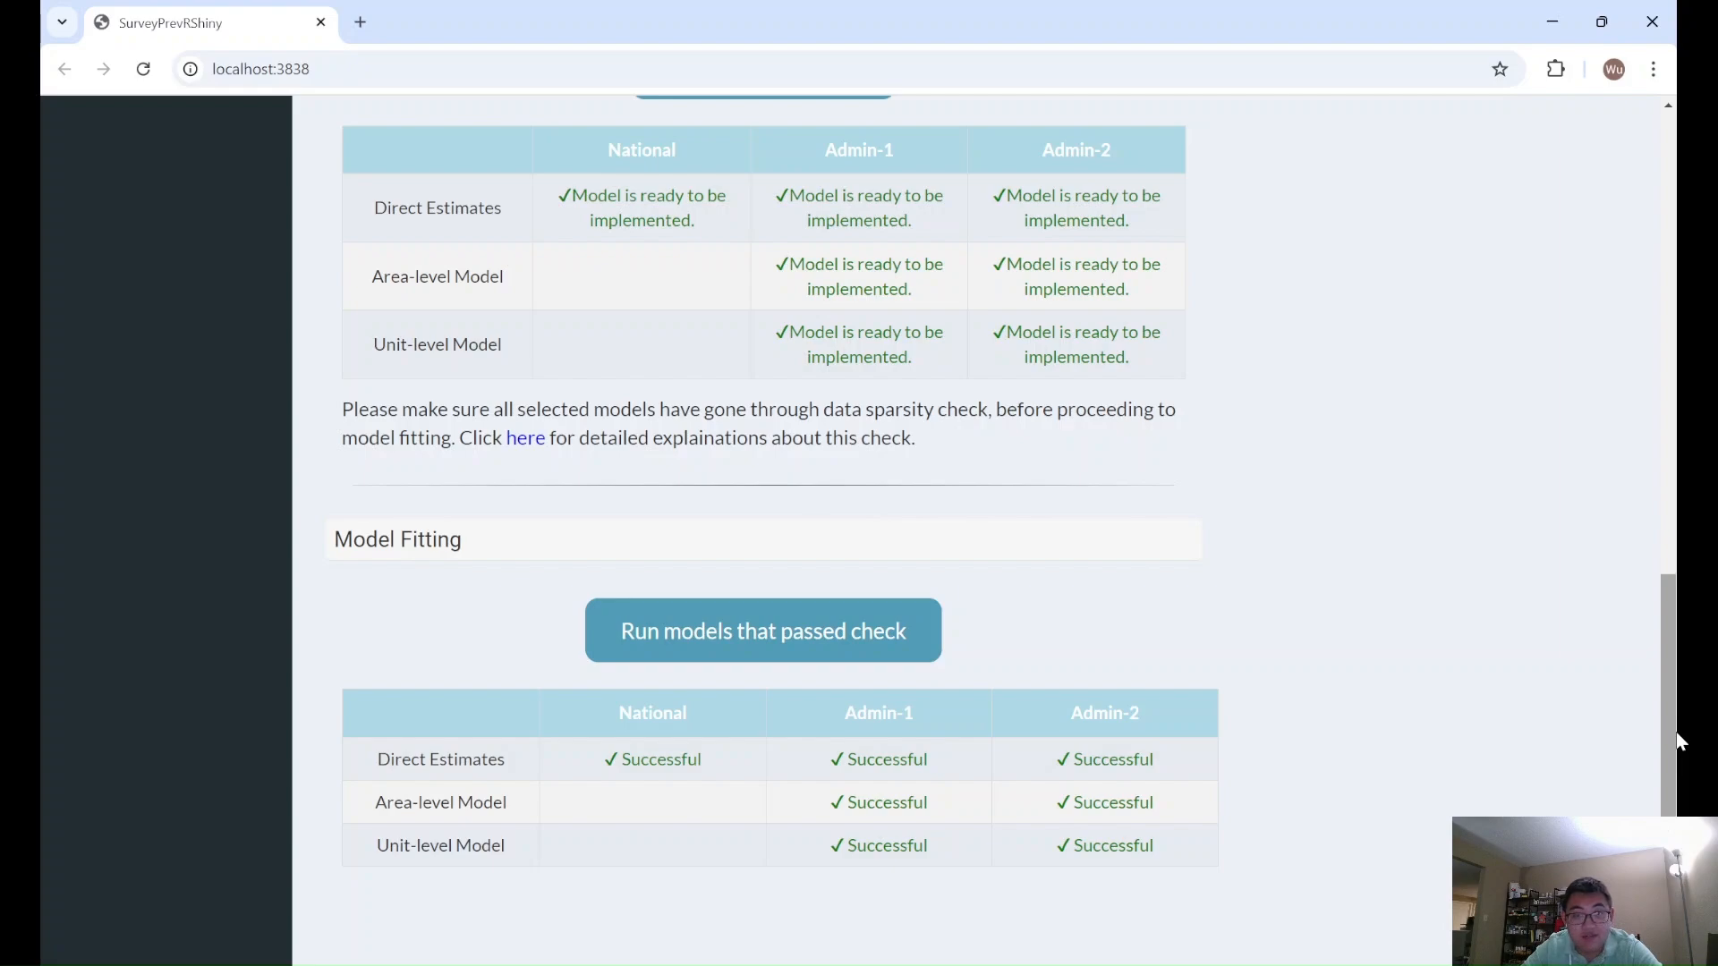
# - Open the Prevalence Map under result visualization and view the Admin-1 direct estimates map
pyautogui.moveTo(1676, 733); pyautogui.dragTo(1676, 267)
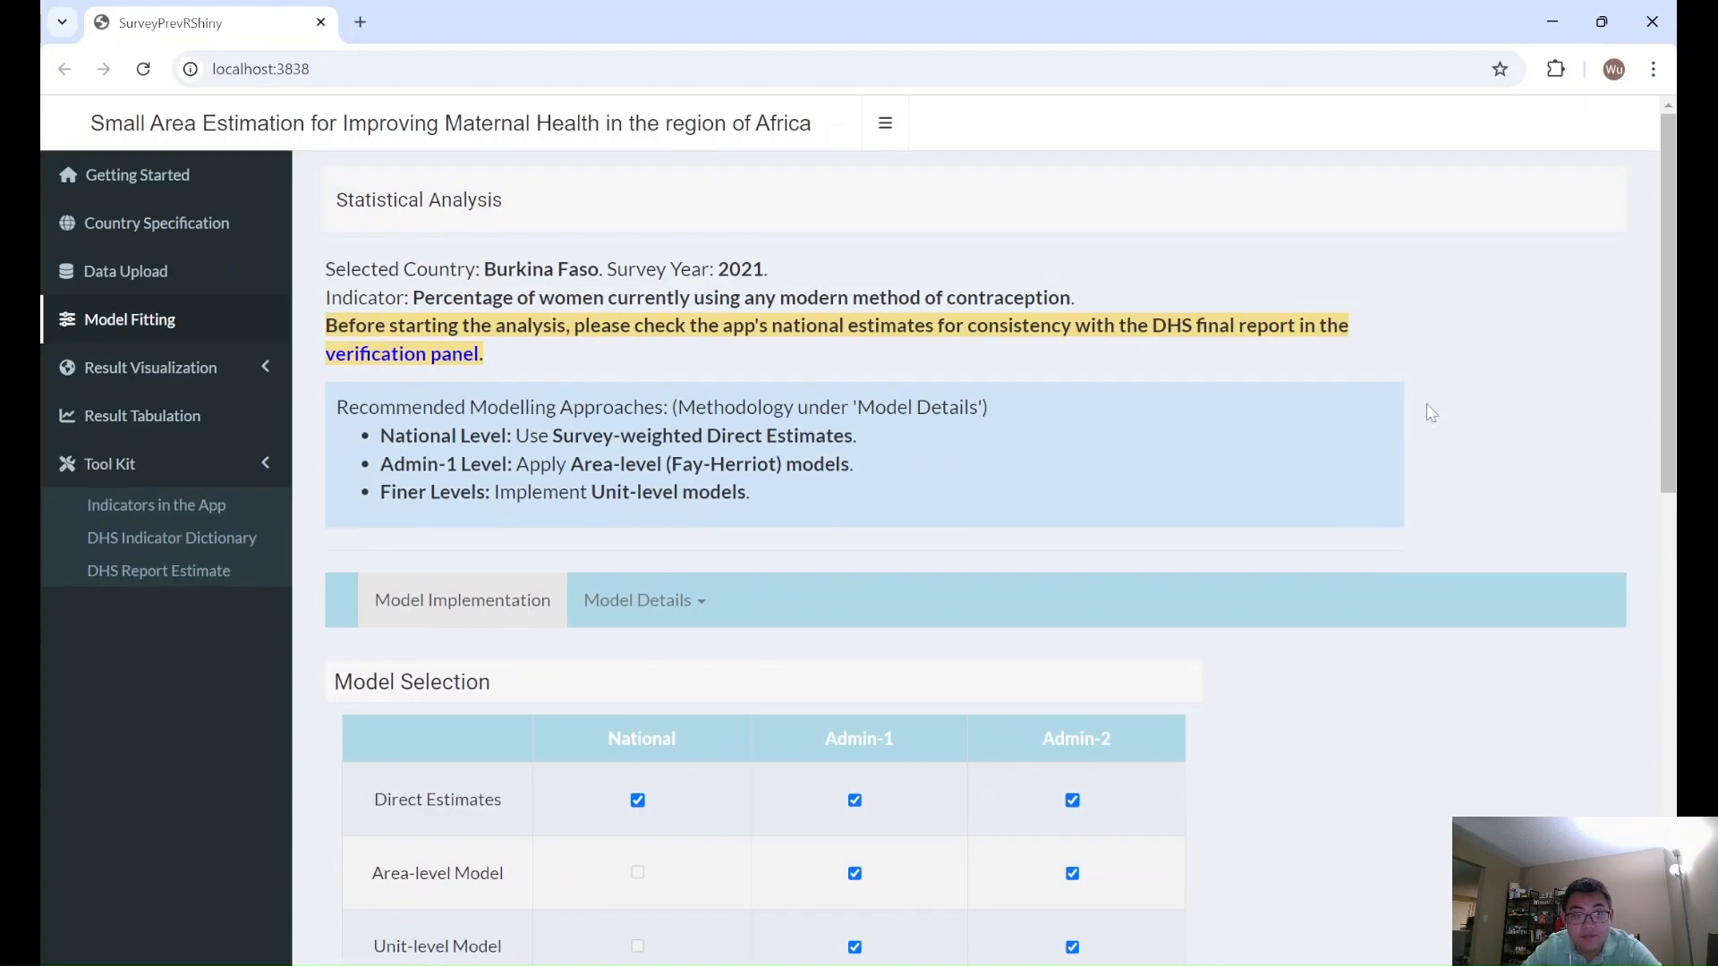
pyautogui.click(99, 379)
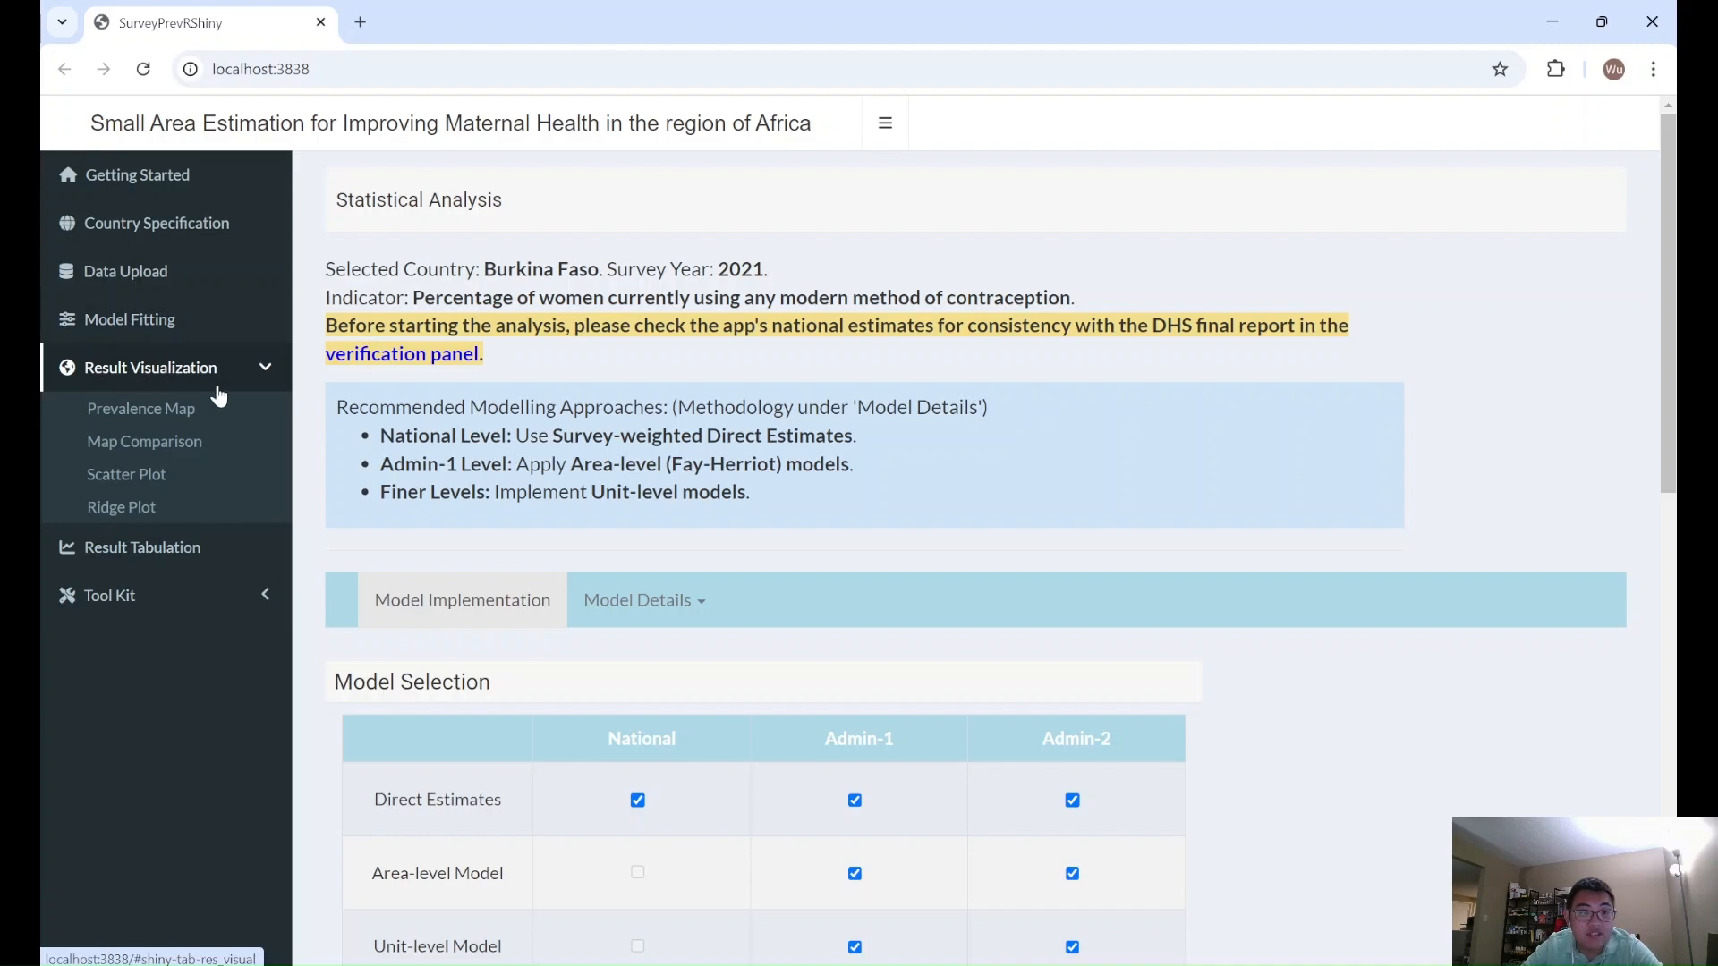
pyautogui.click(176, 412)
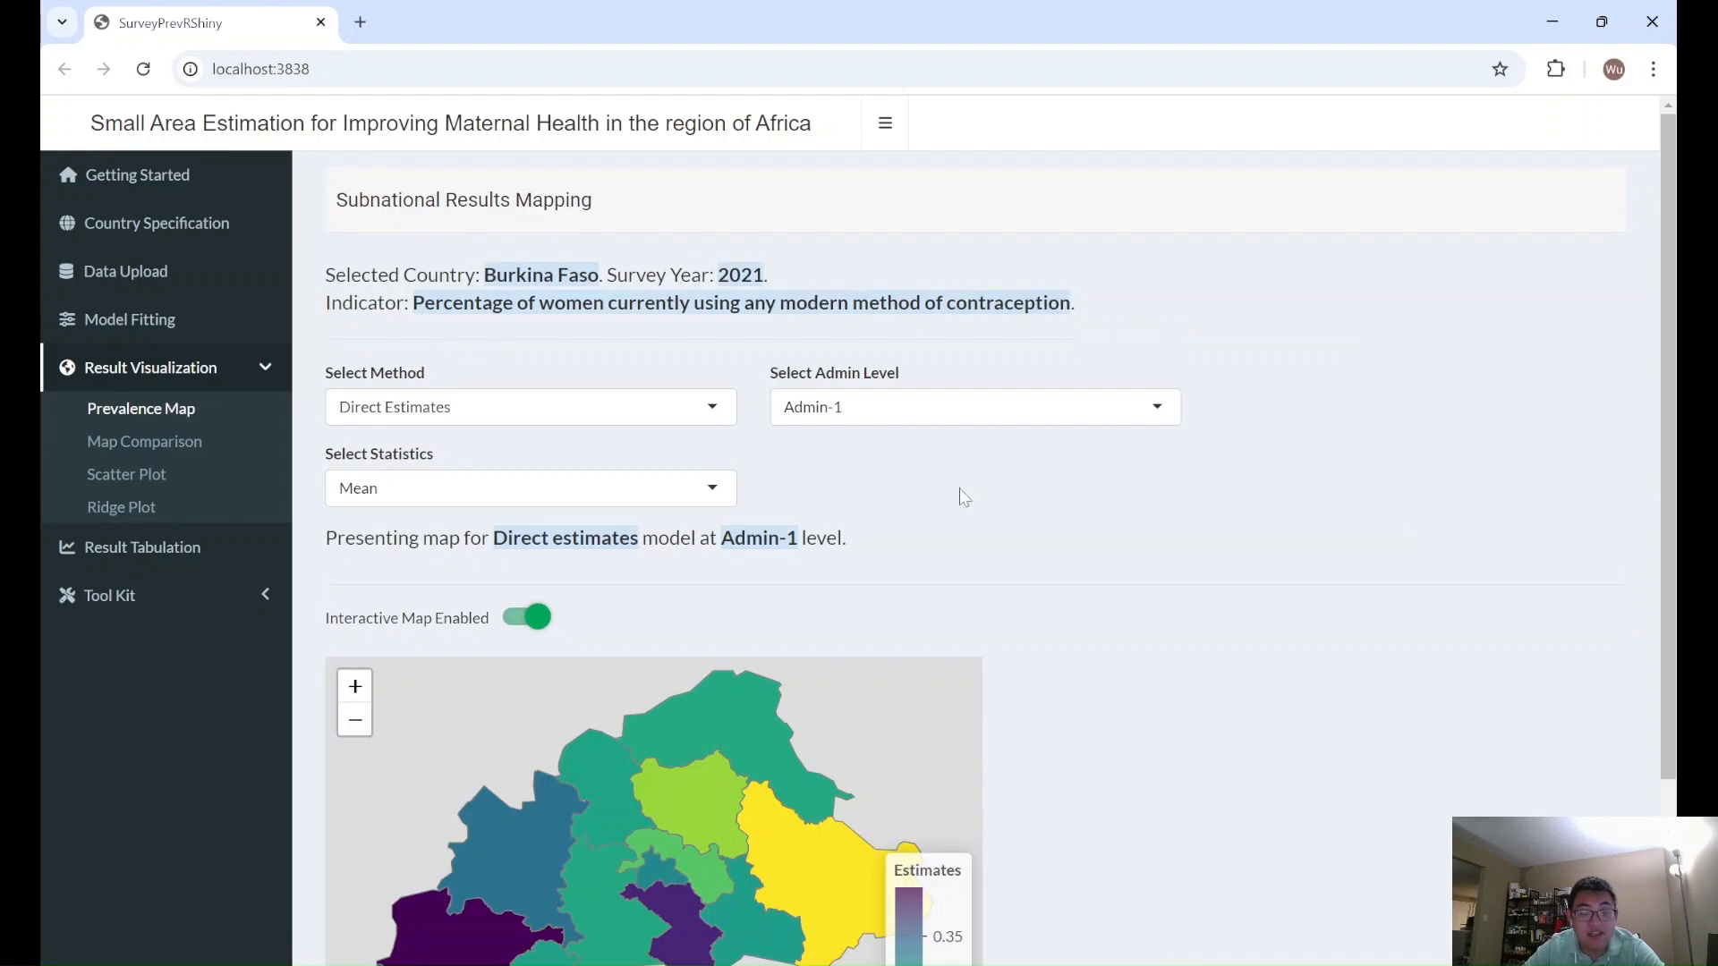
pyautogui.scroll(-3, 959, 493)
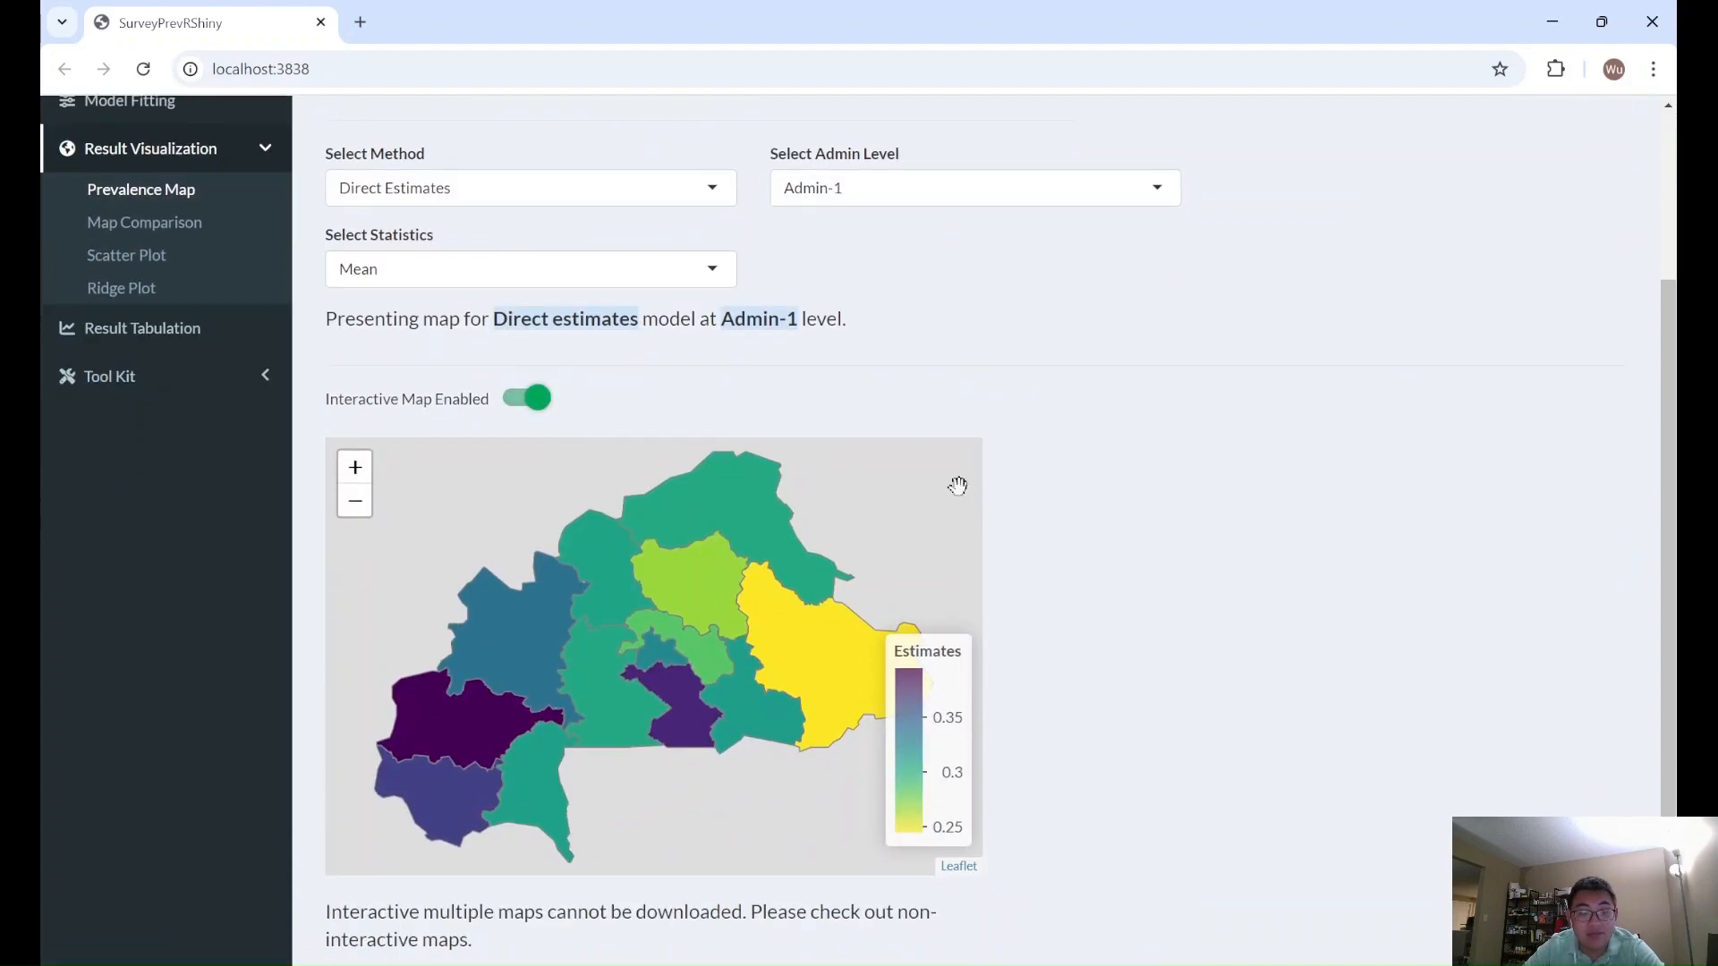
pyautogui.scroll(3, 958, 486)
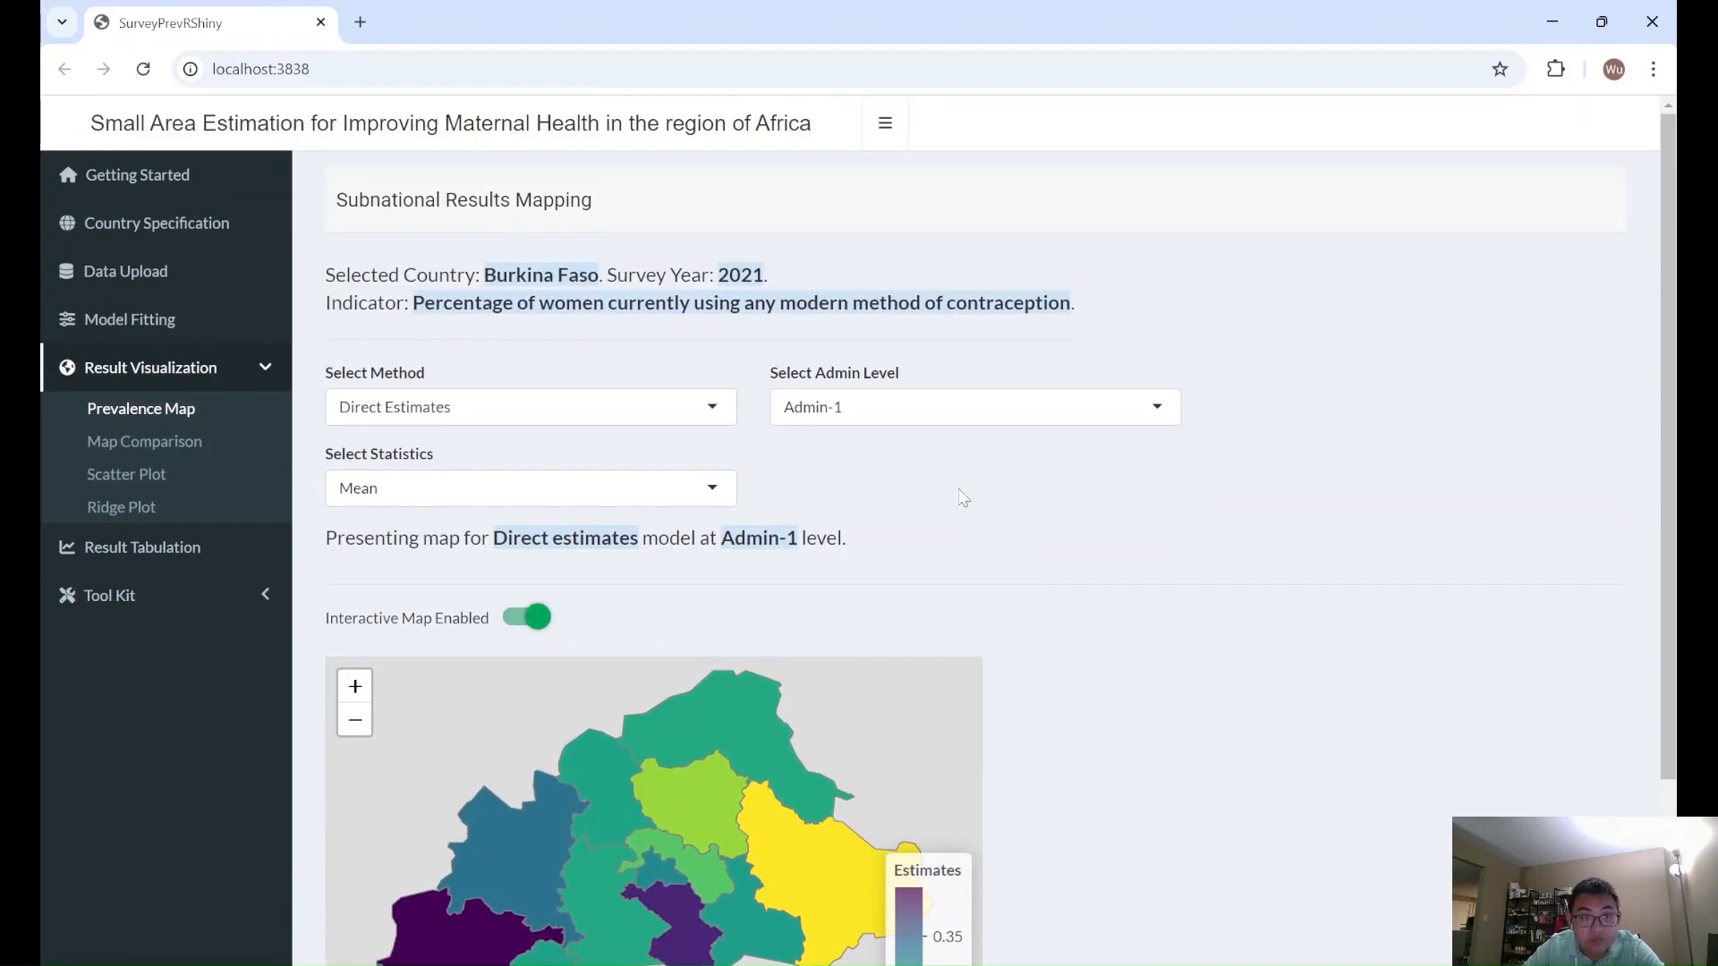
# - Review the available methods and admin levels, then inspect the Dori region's mean direct estimate on the Admin-1 map
pyautogui.click(694, 411)
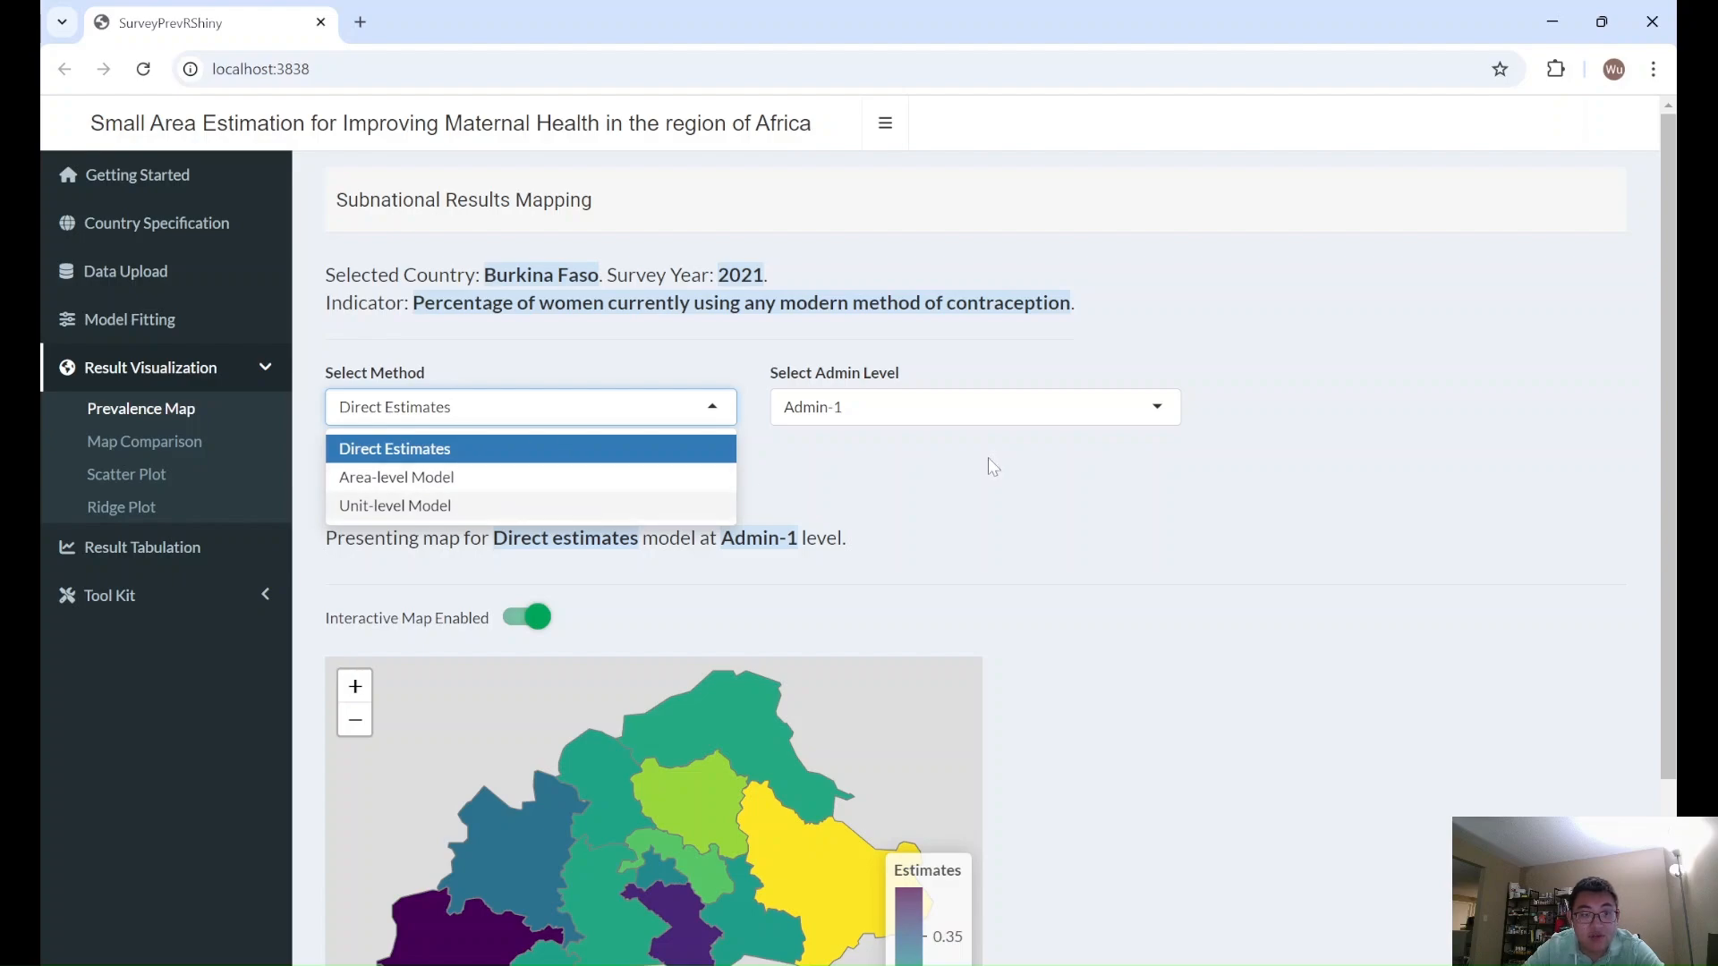
pyautogui.click(984, 414)
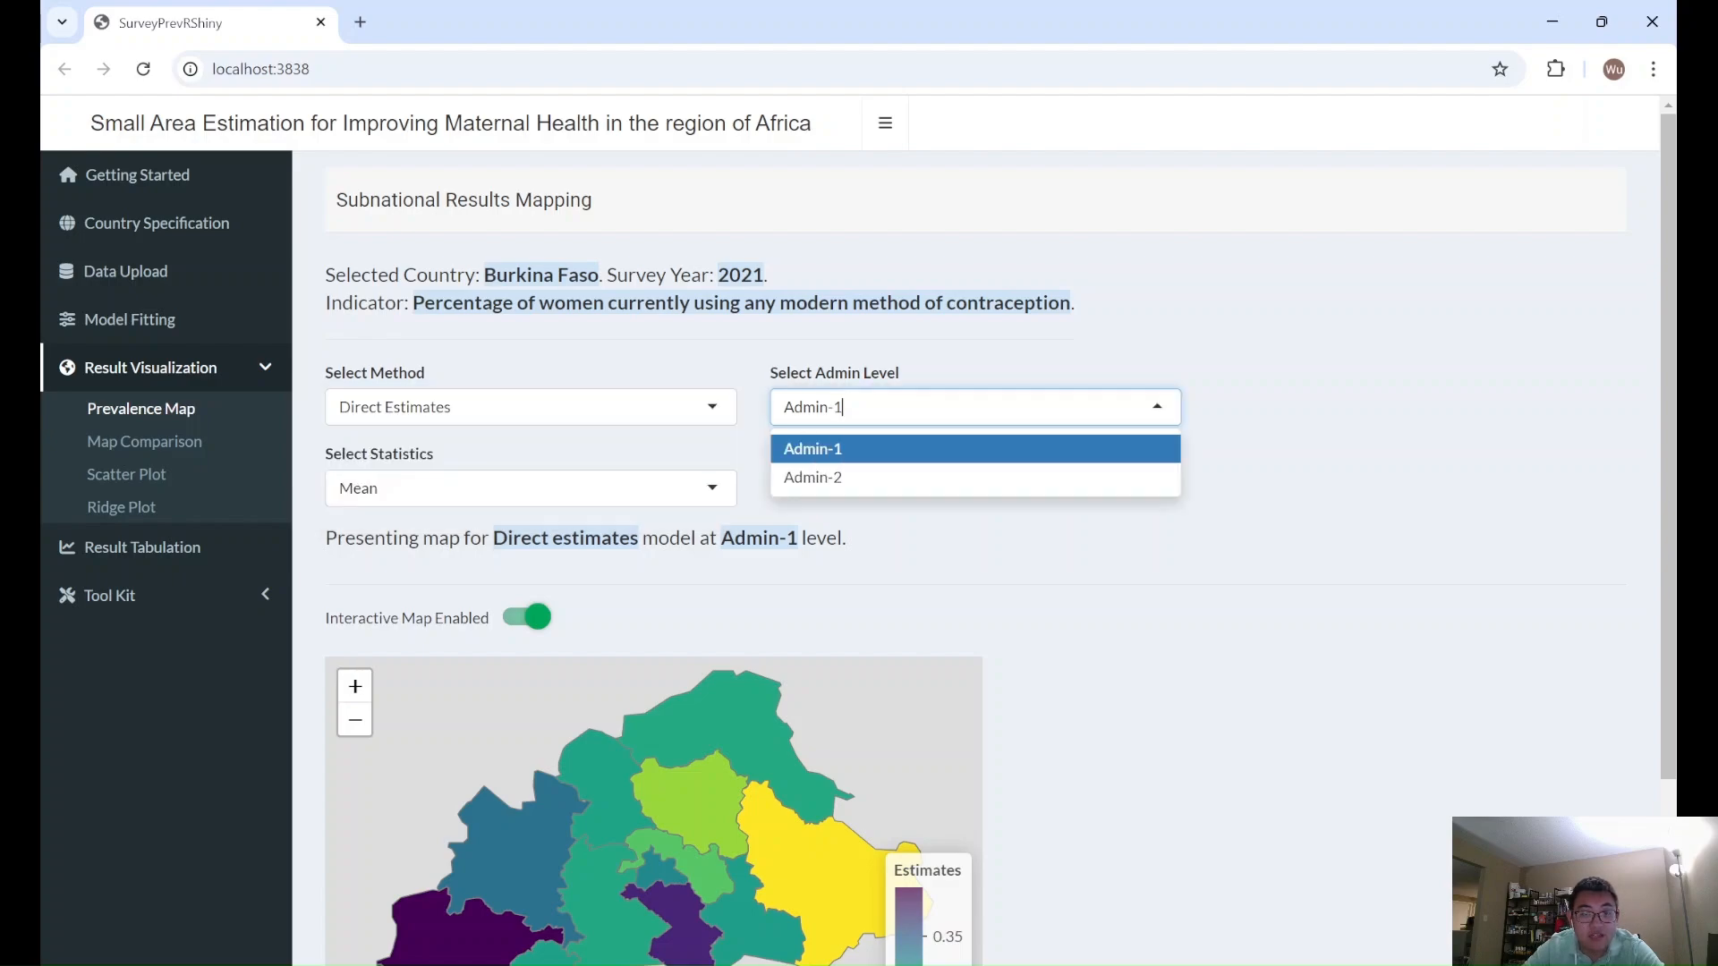
pyautogui.click(990, 374)
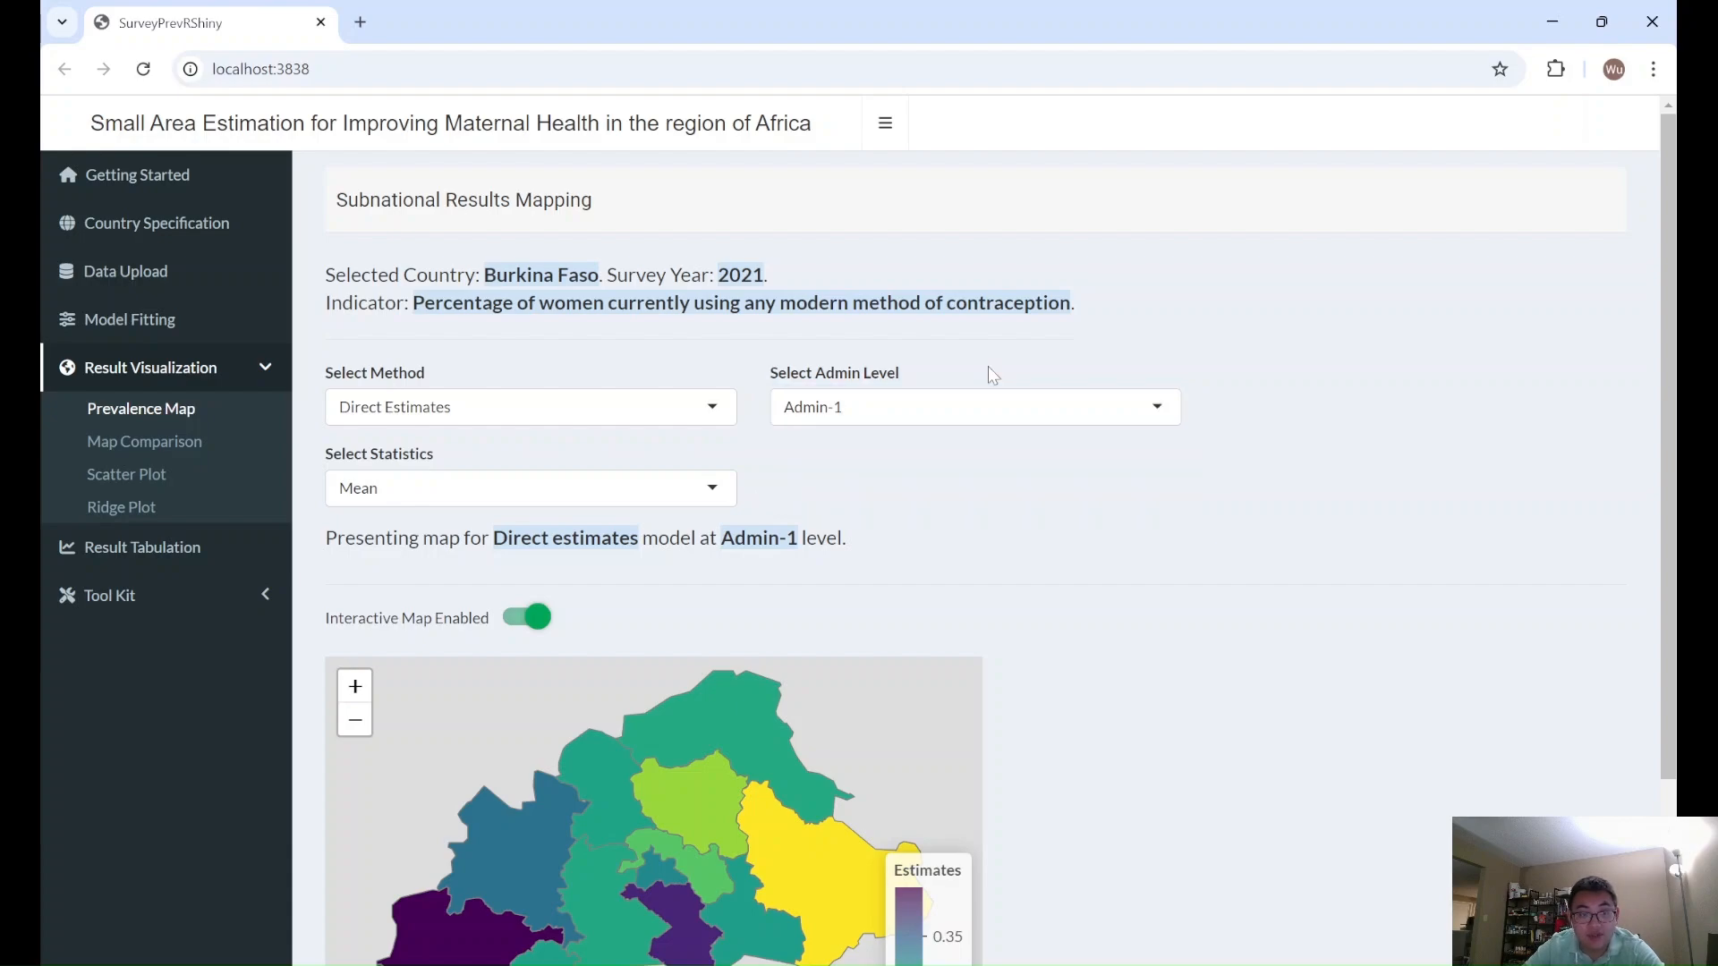
pyautogui.scroll(-2, 970, 501)
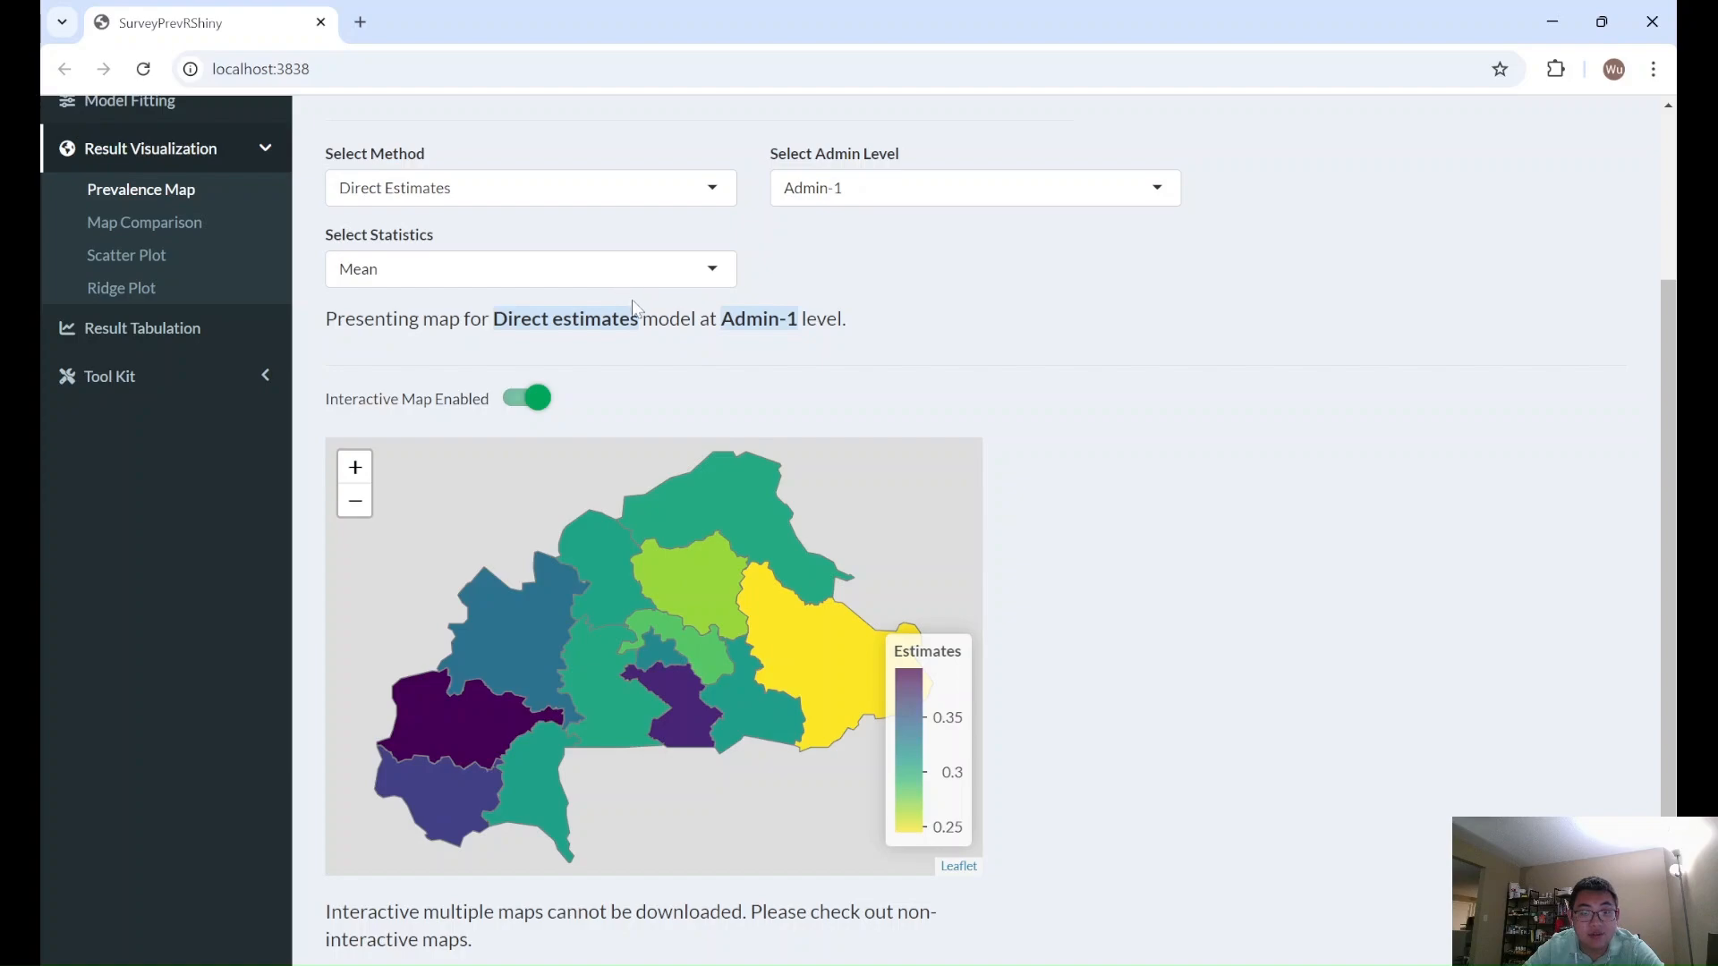
pyautogui.moveTo(752, 503)
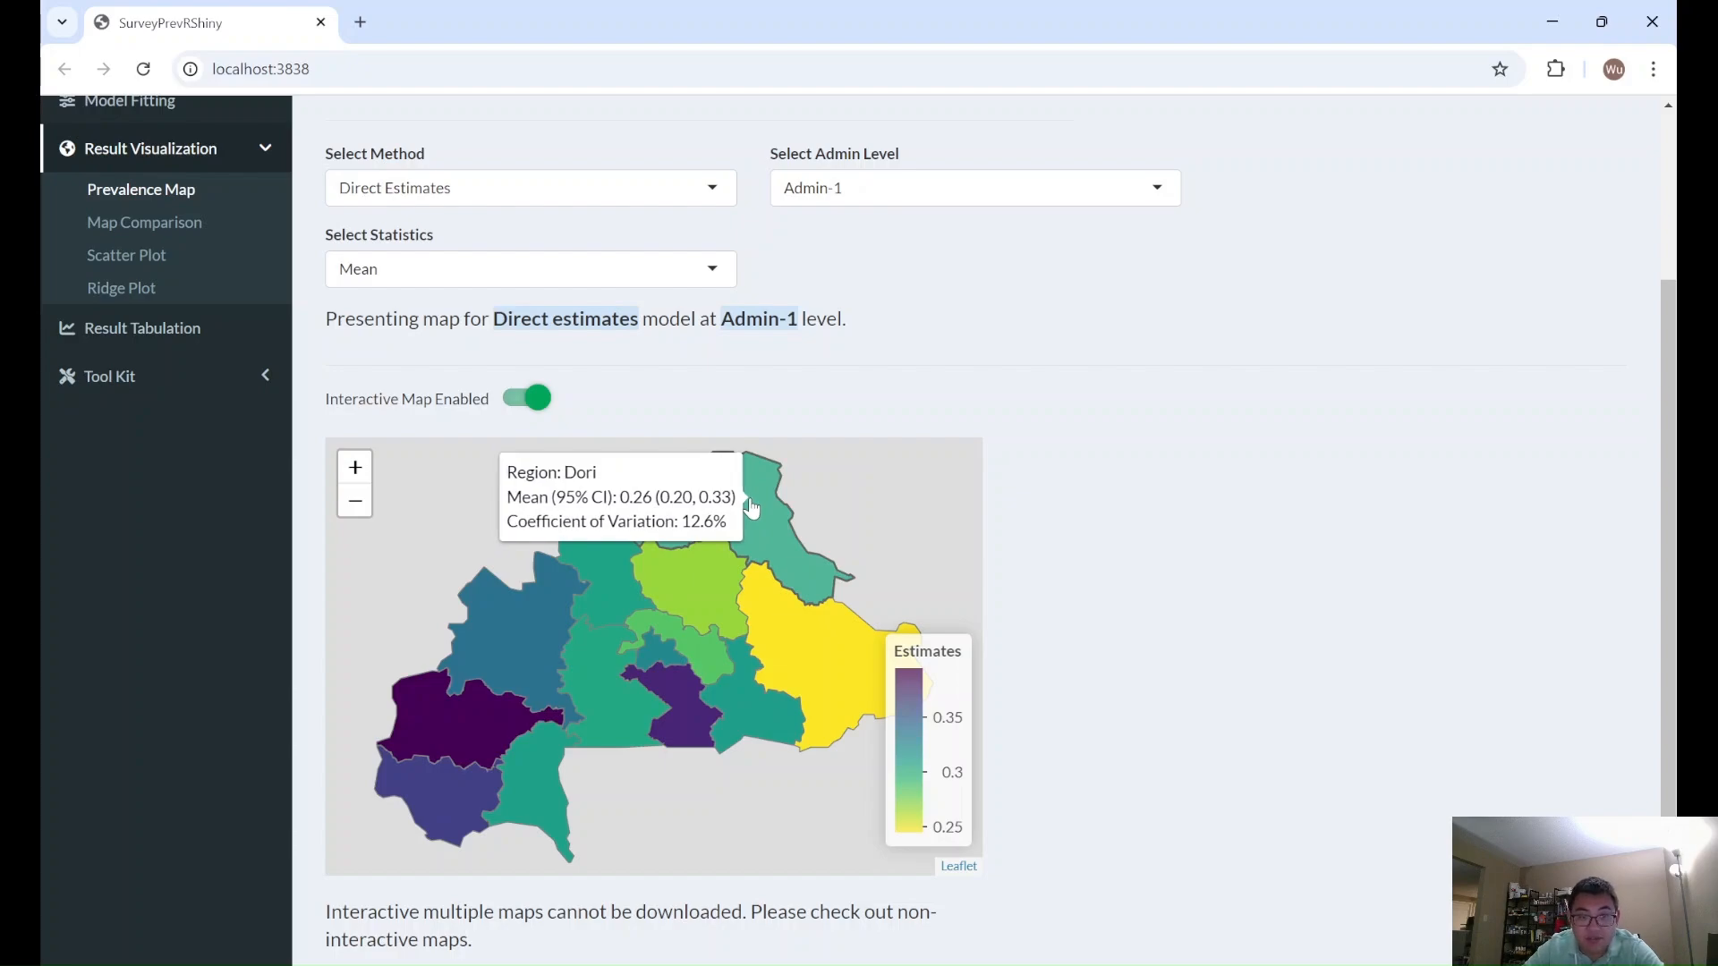
# - Map the Coefficient of Variation for the Admin-1 direct estimates and inspect the Dori and Ouagadougou regions
pyautogui.click(670, 280)
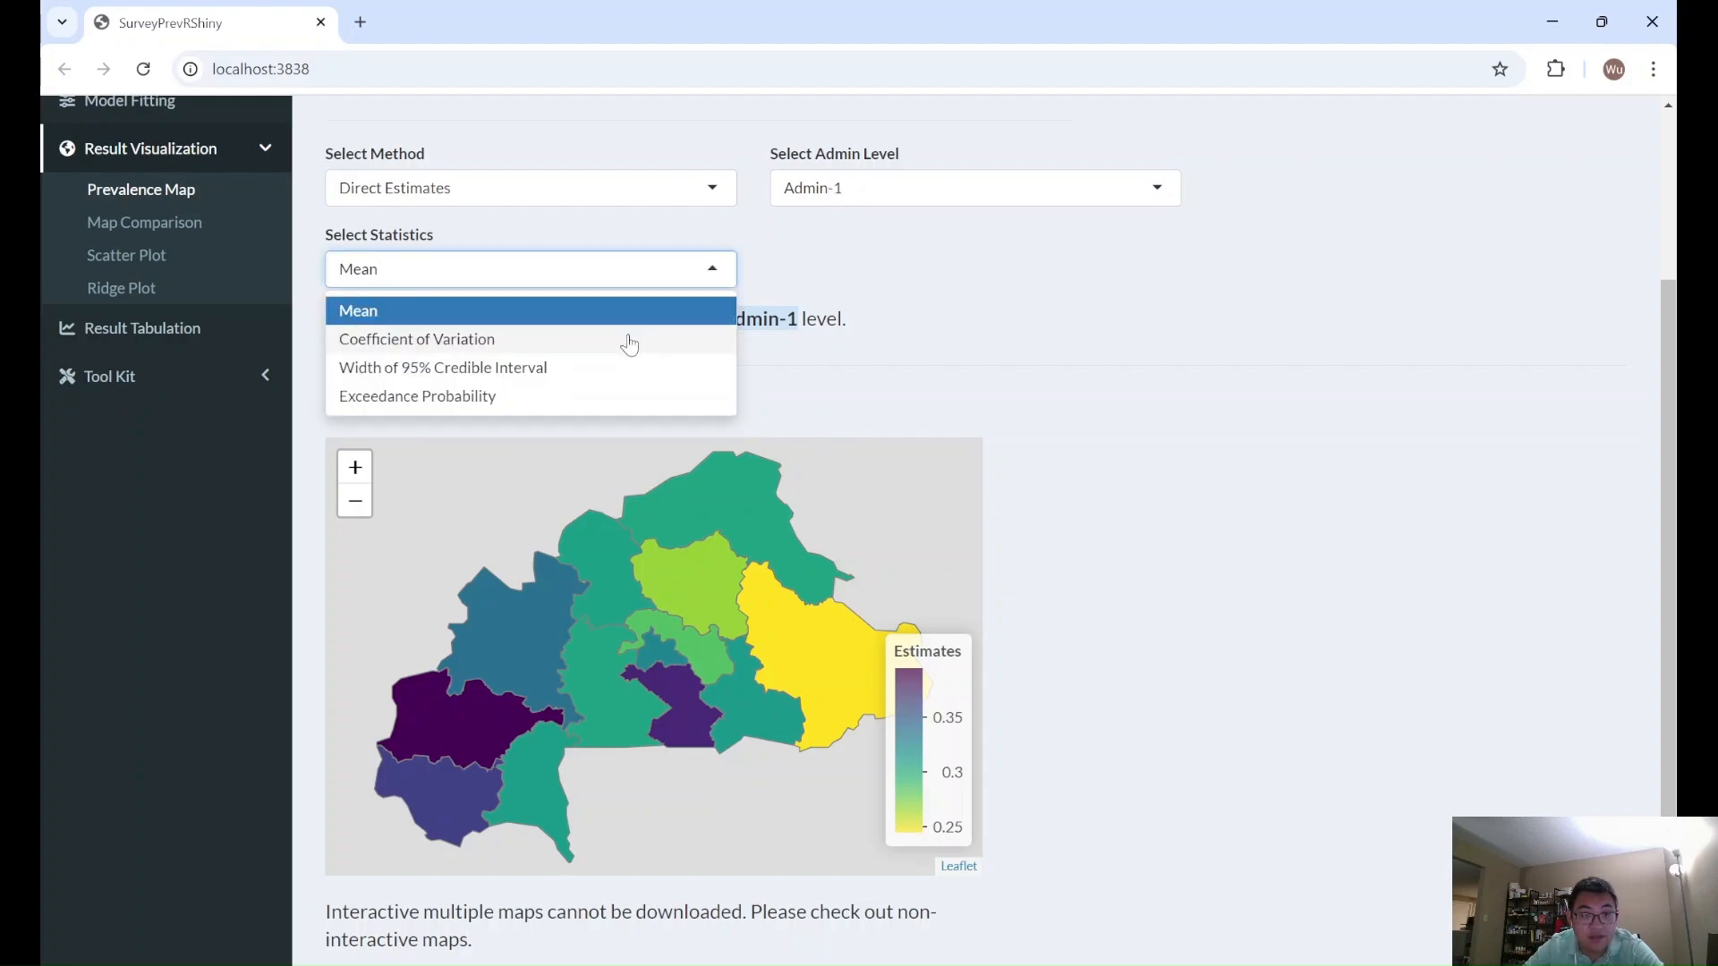
pyautogui.click(628, 340)
pyautogui.moveTo(750, 553)
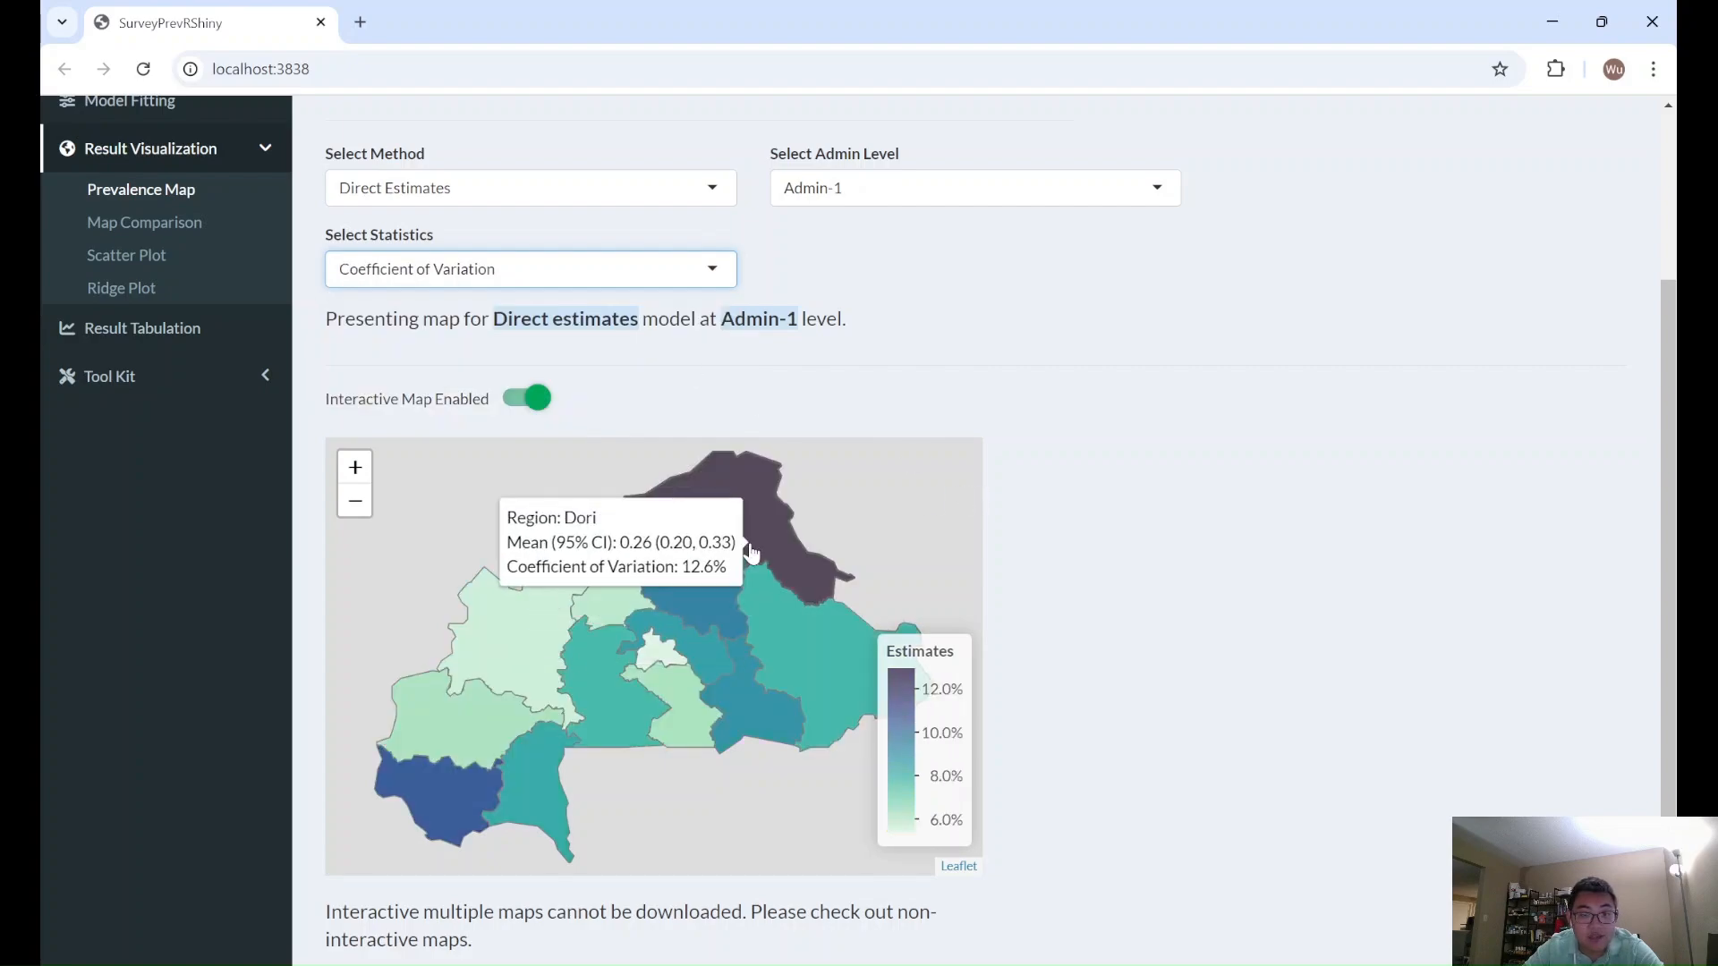
pyautogui.moveTo(588, 550)
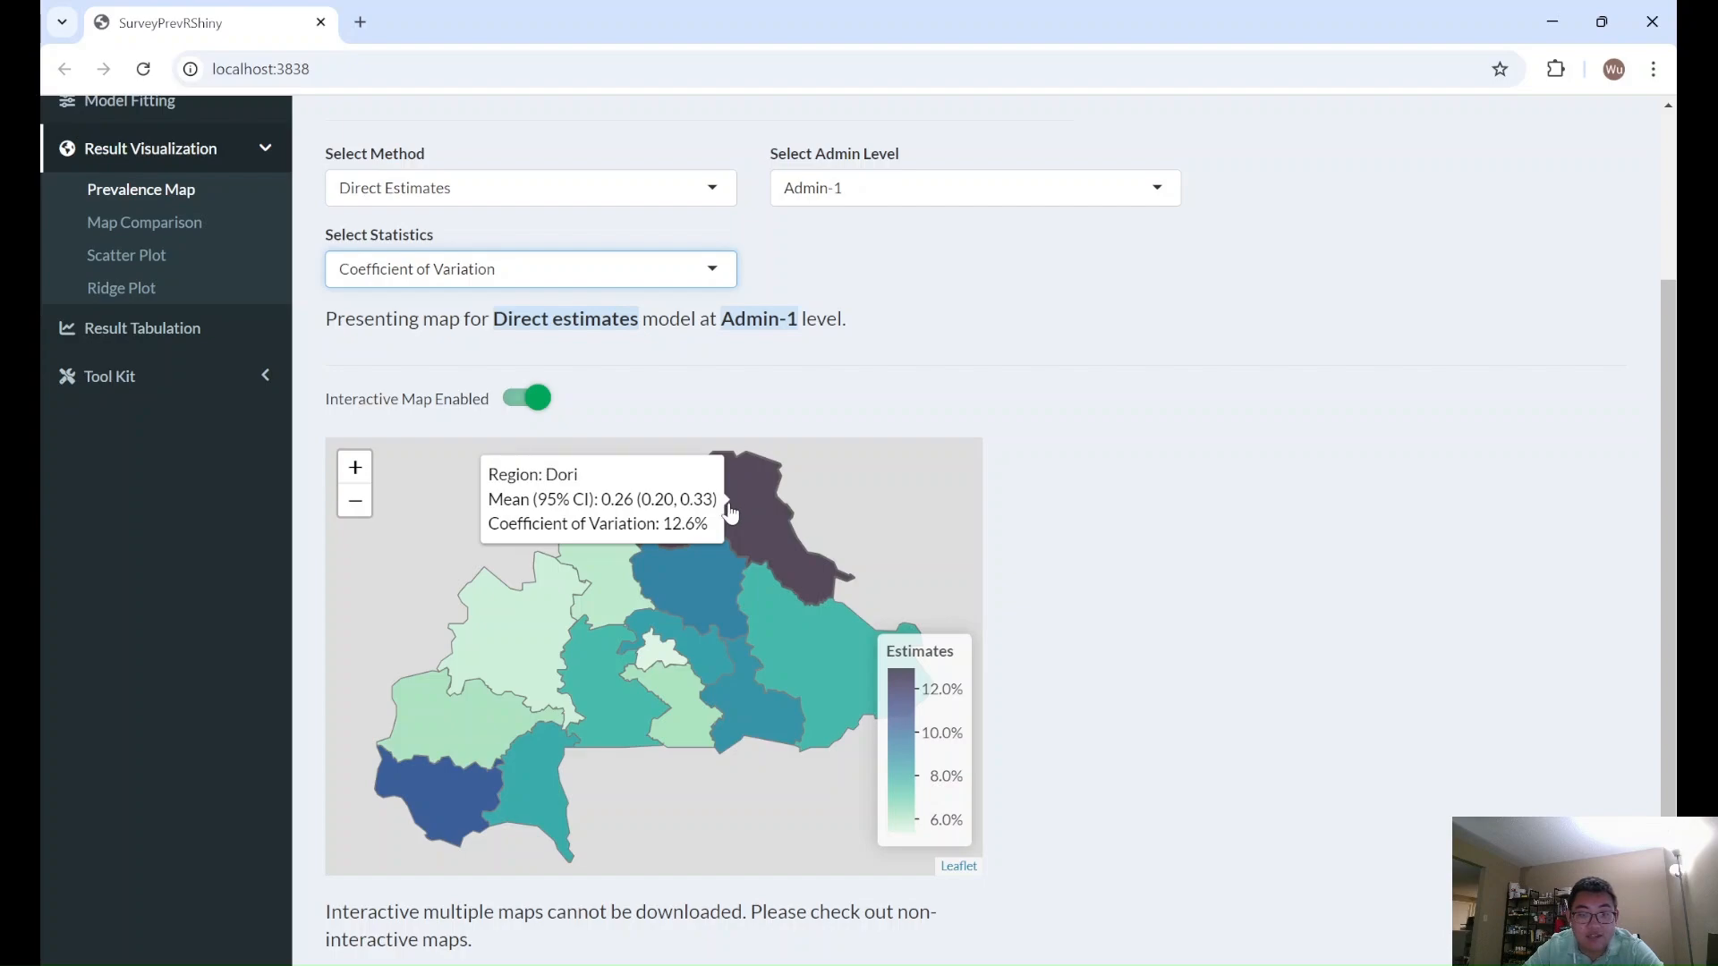
pyautogui.moveTo(662, 667)
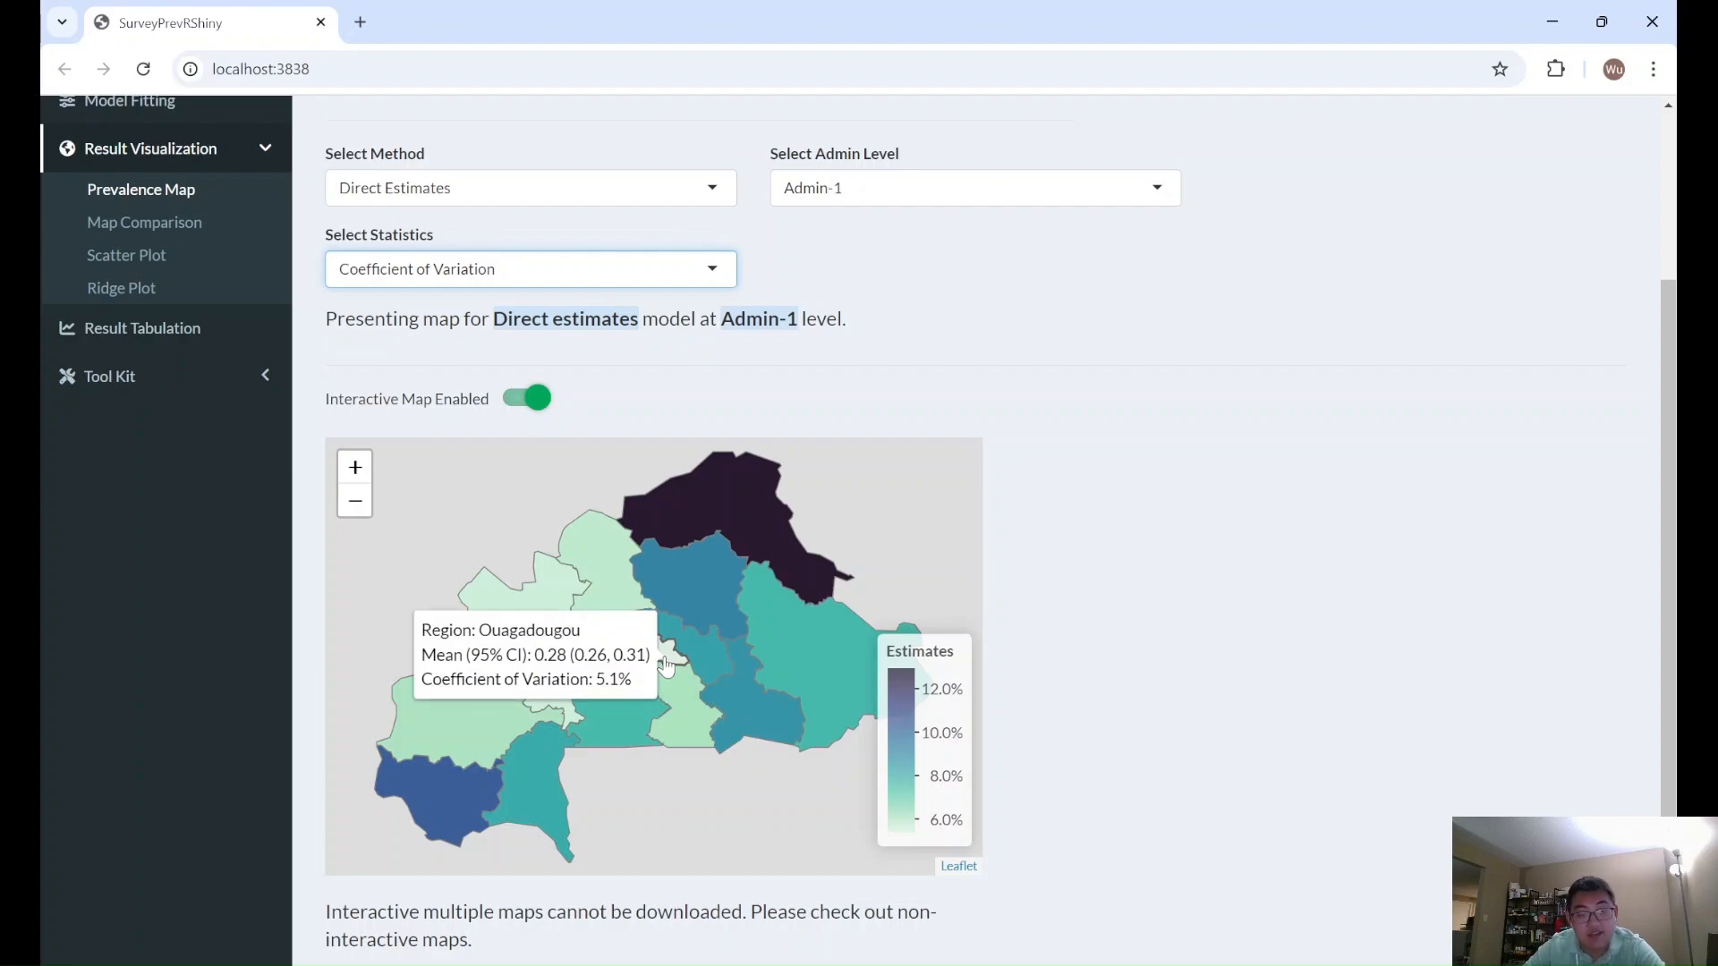
# - Switch the coefficient of variation map to Admin-2, view the direct estimates, then change the method to Unit-level Model
pyautogui.click(1086, 188)
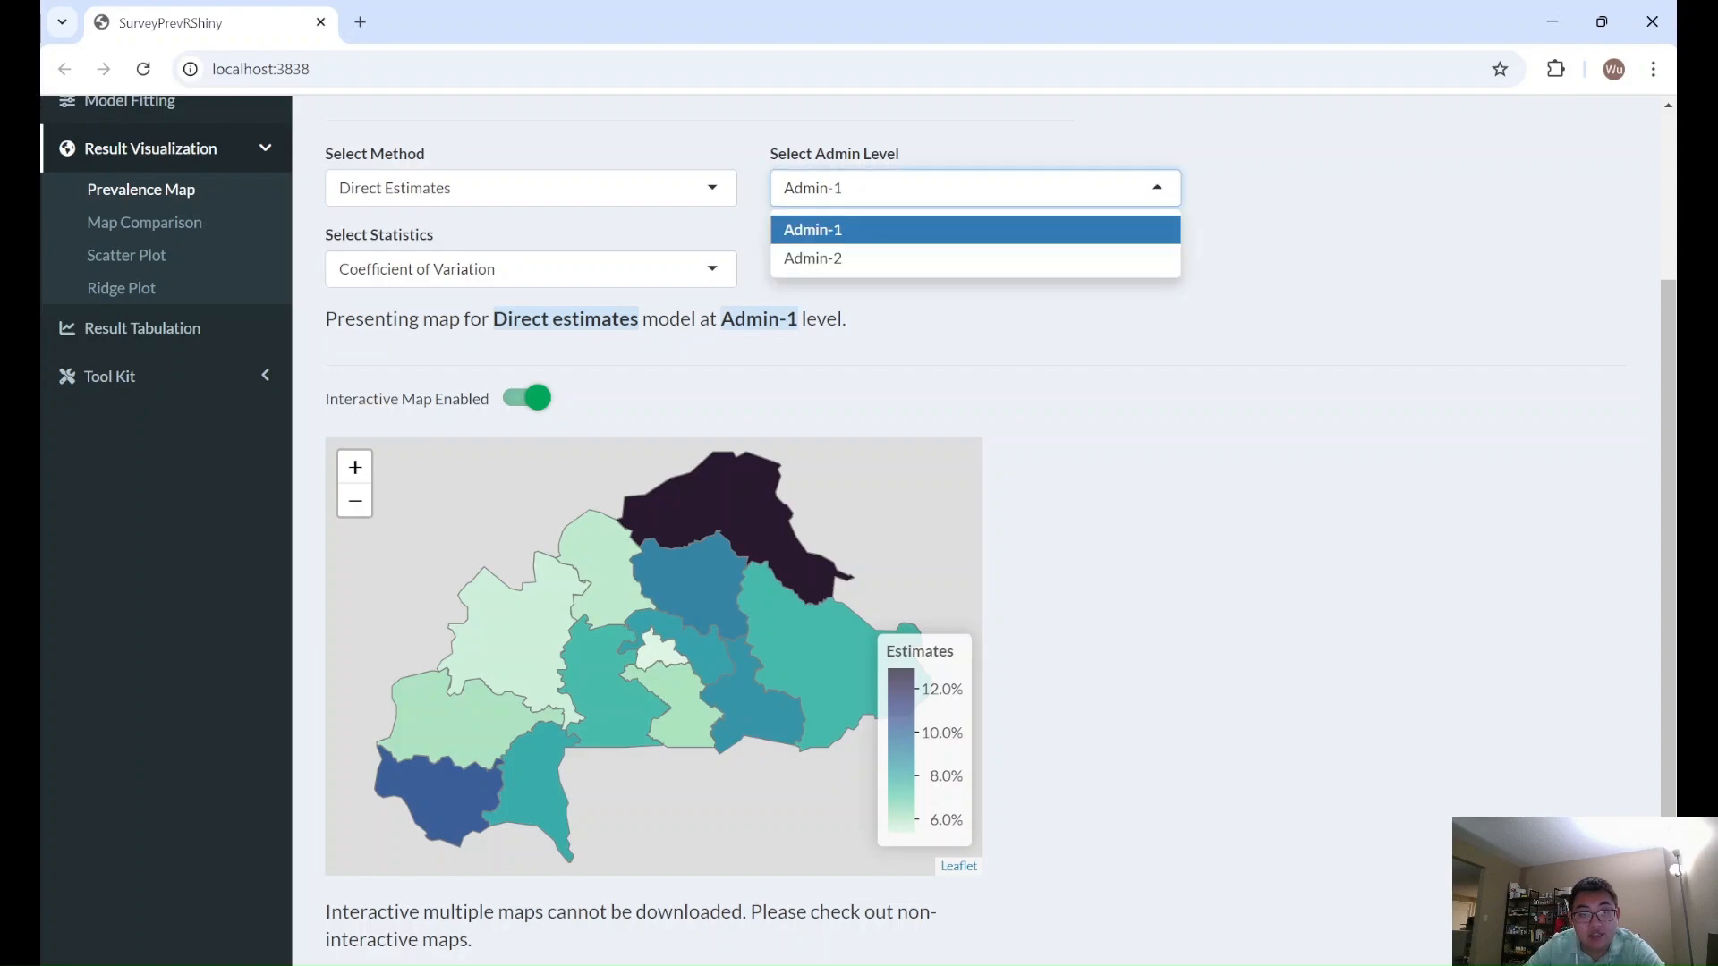
pyautogui.click(971, 260)
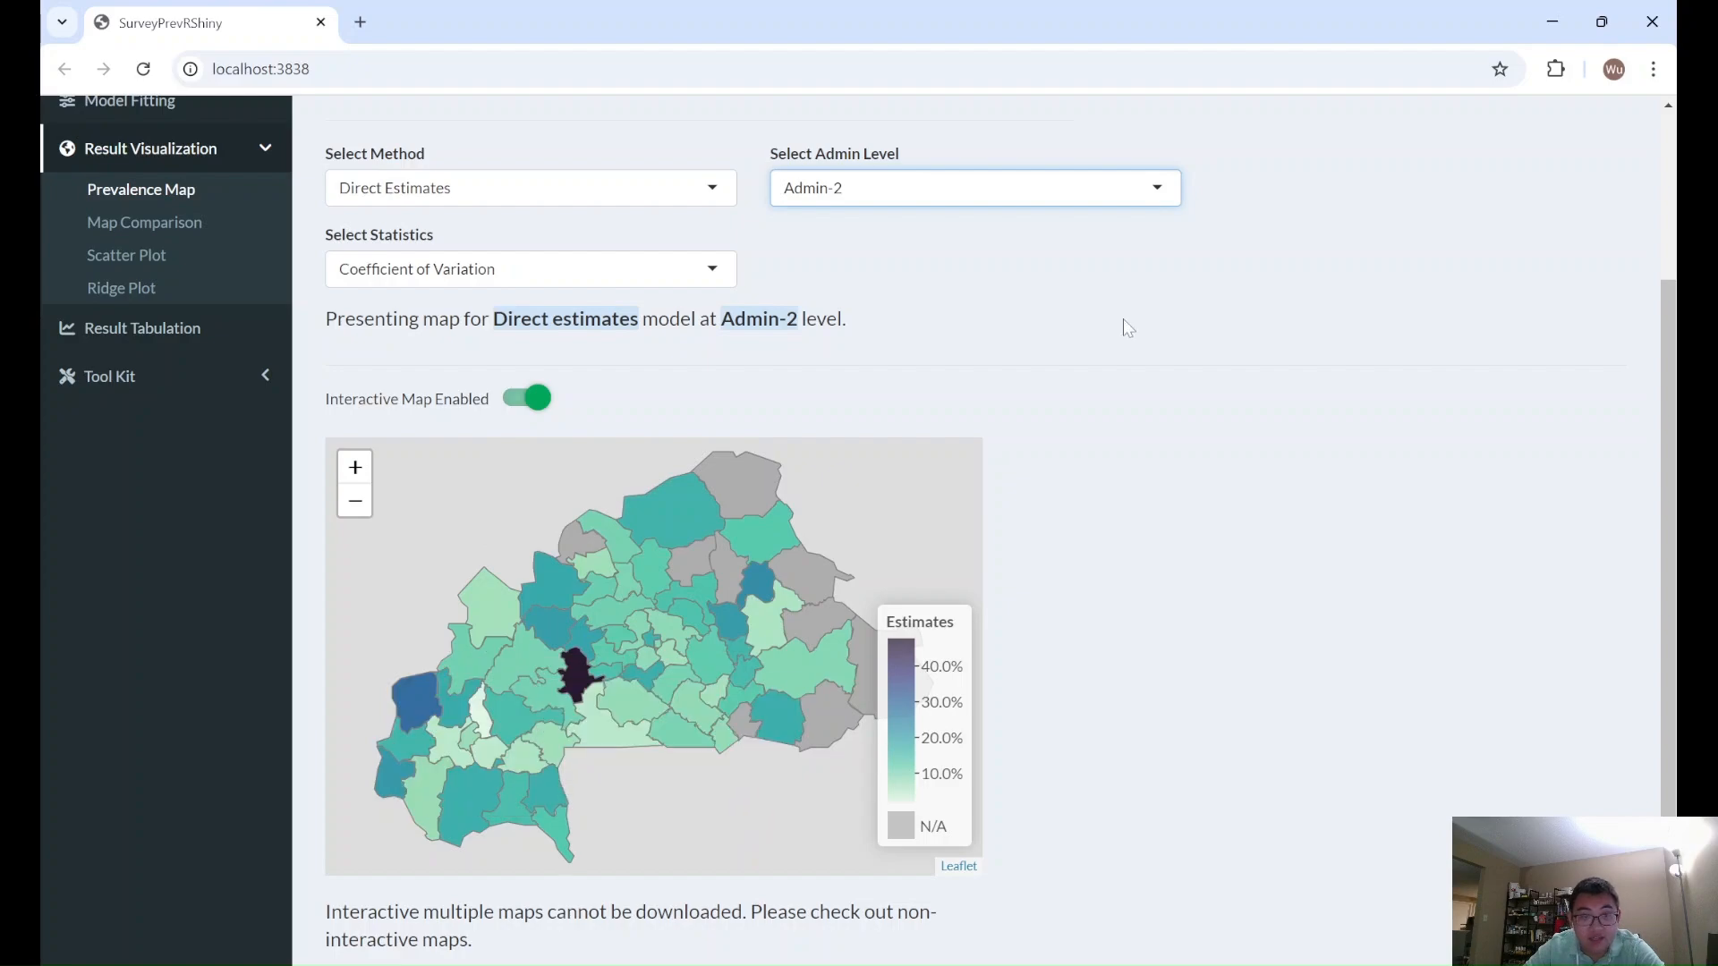
pyautogui.click(648, 192)
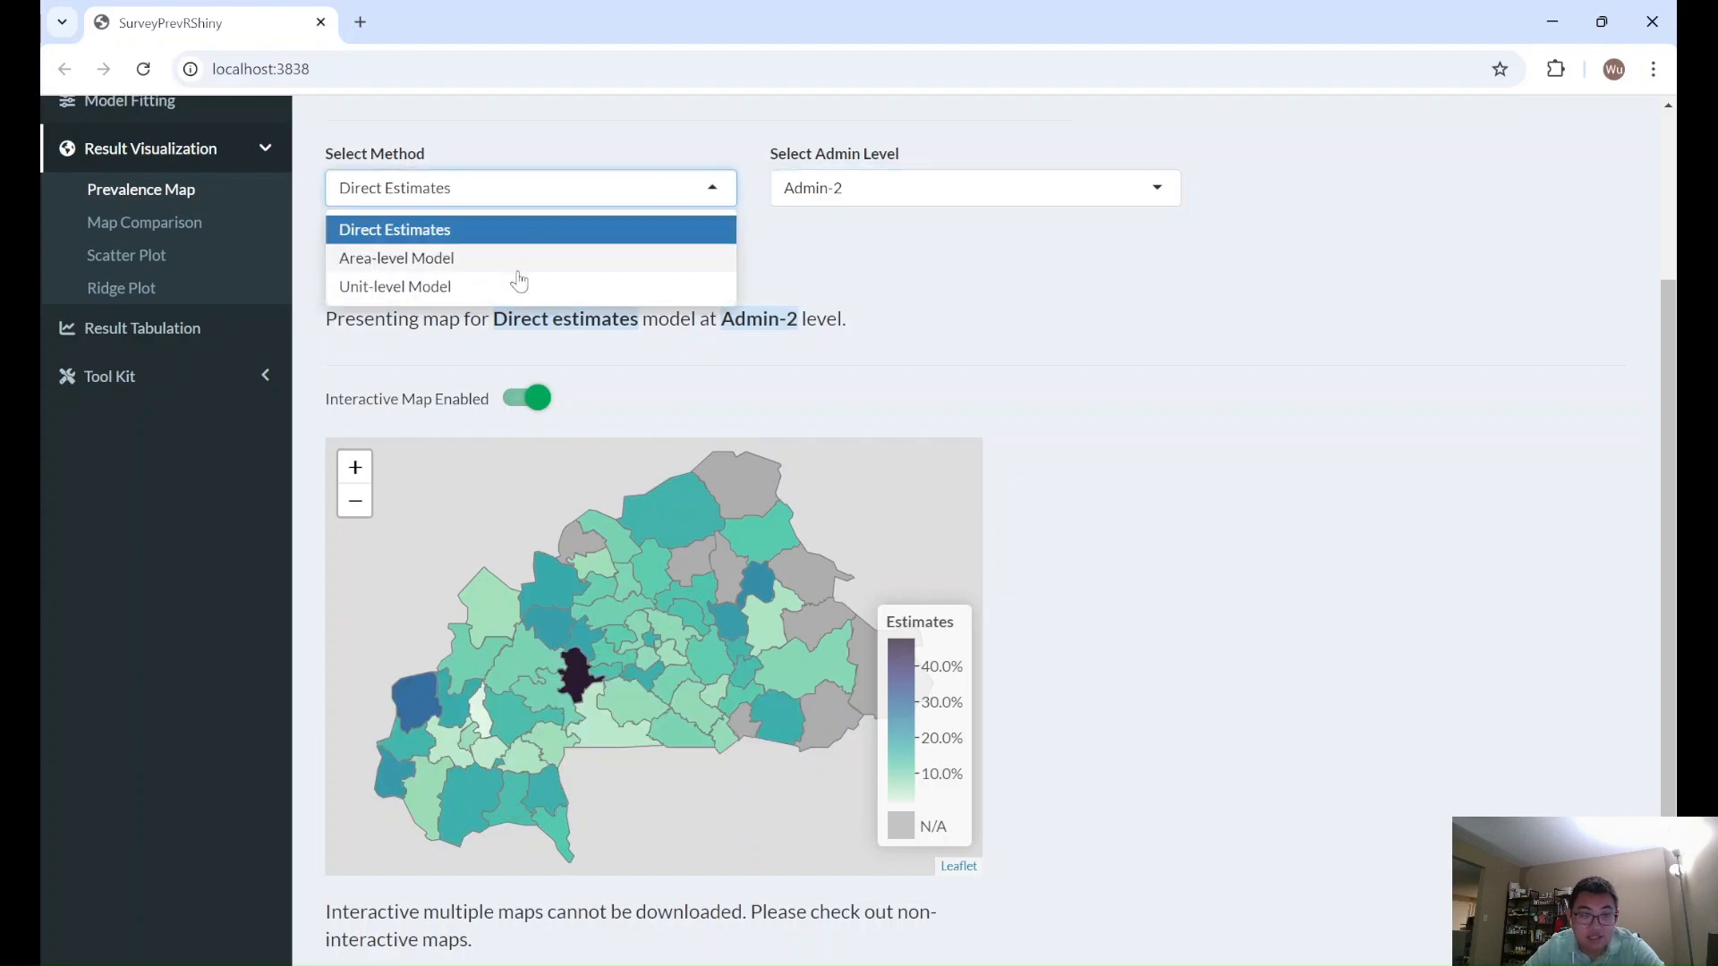
pyautogui.click(513, 287)
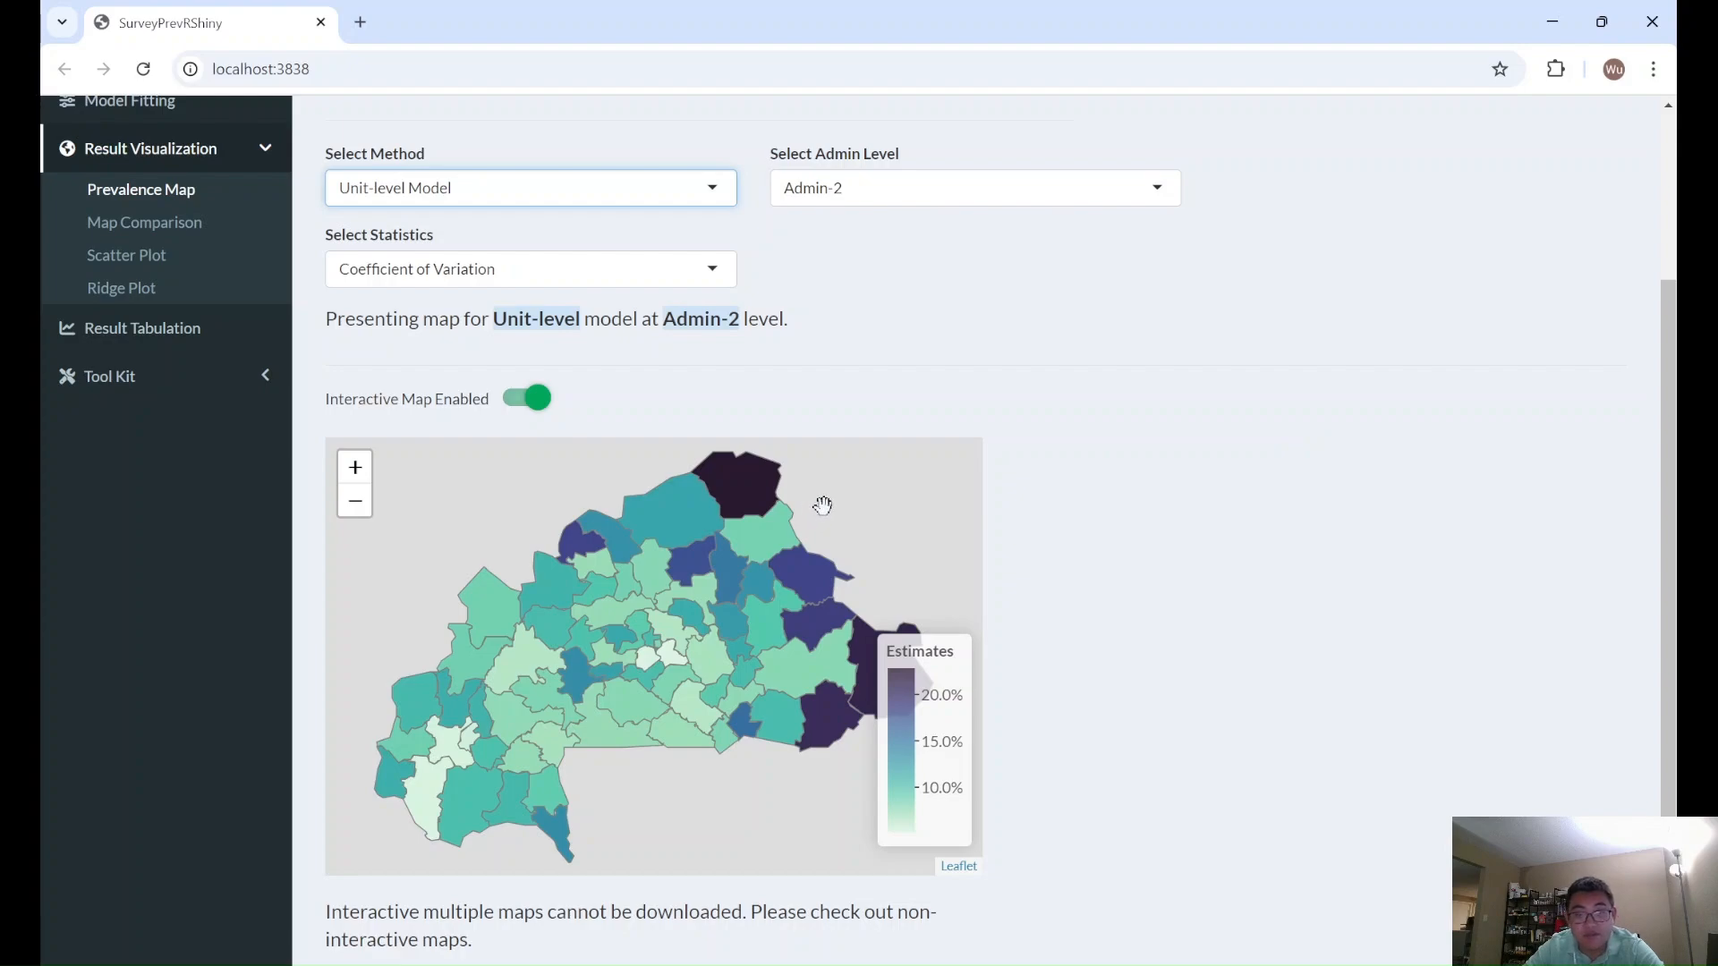
pyautogui.moveTo(760, 493)
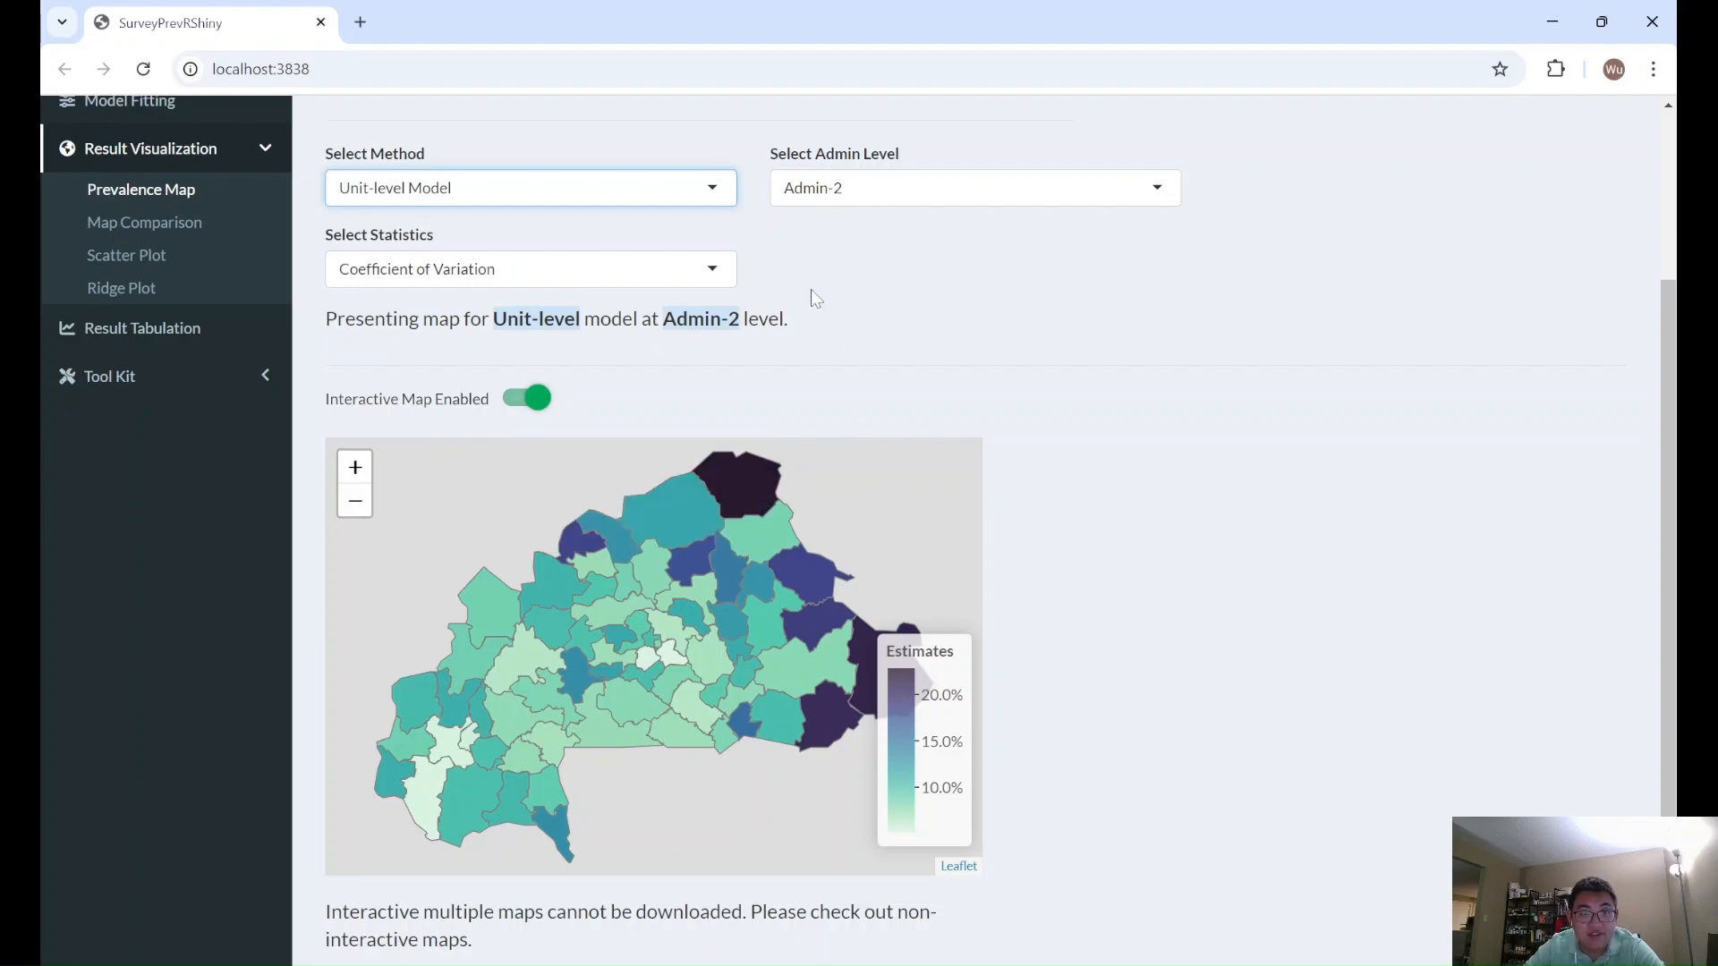
# - Map the Exceedance Probability for the Admin-2 unit-level model and inspect the Hounde and Sapouy regions
pyautogui.click(698, 271)
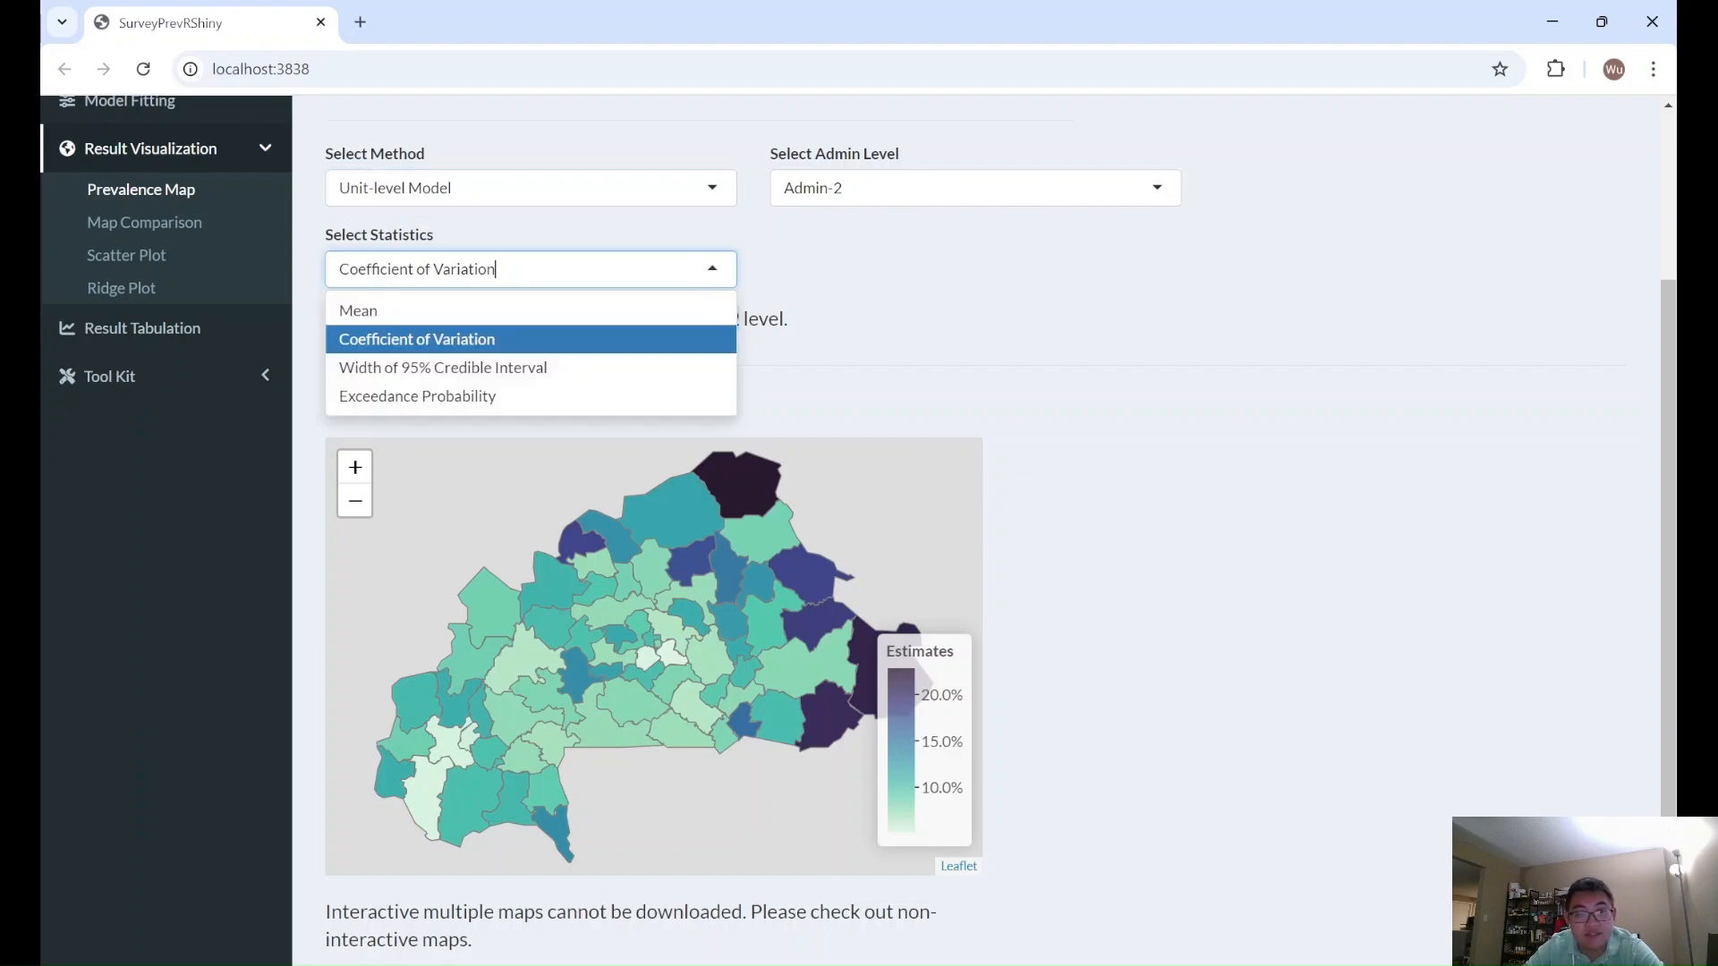
pyautogui.click(452, 404)
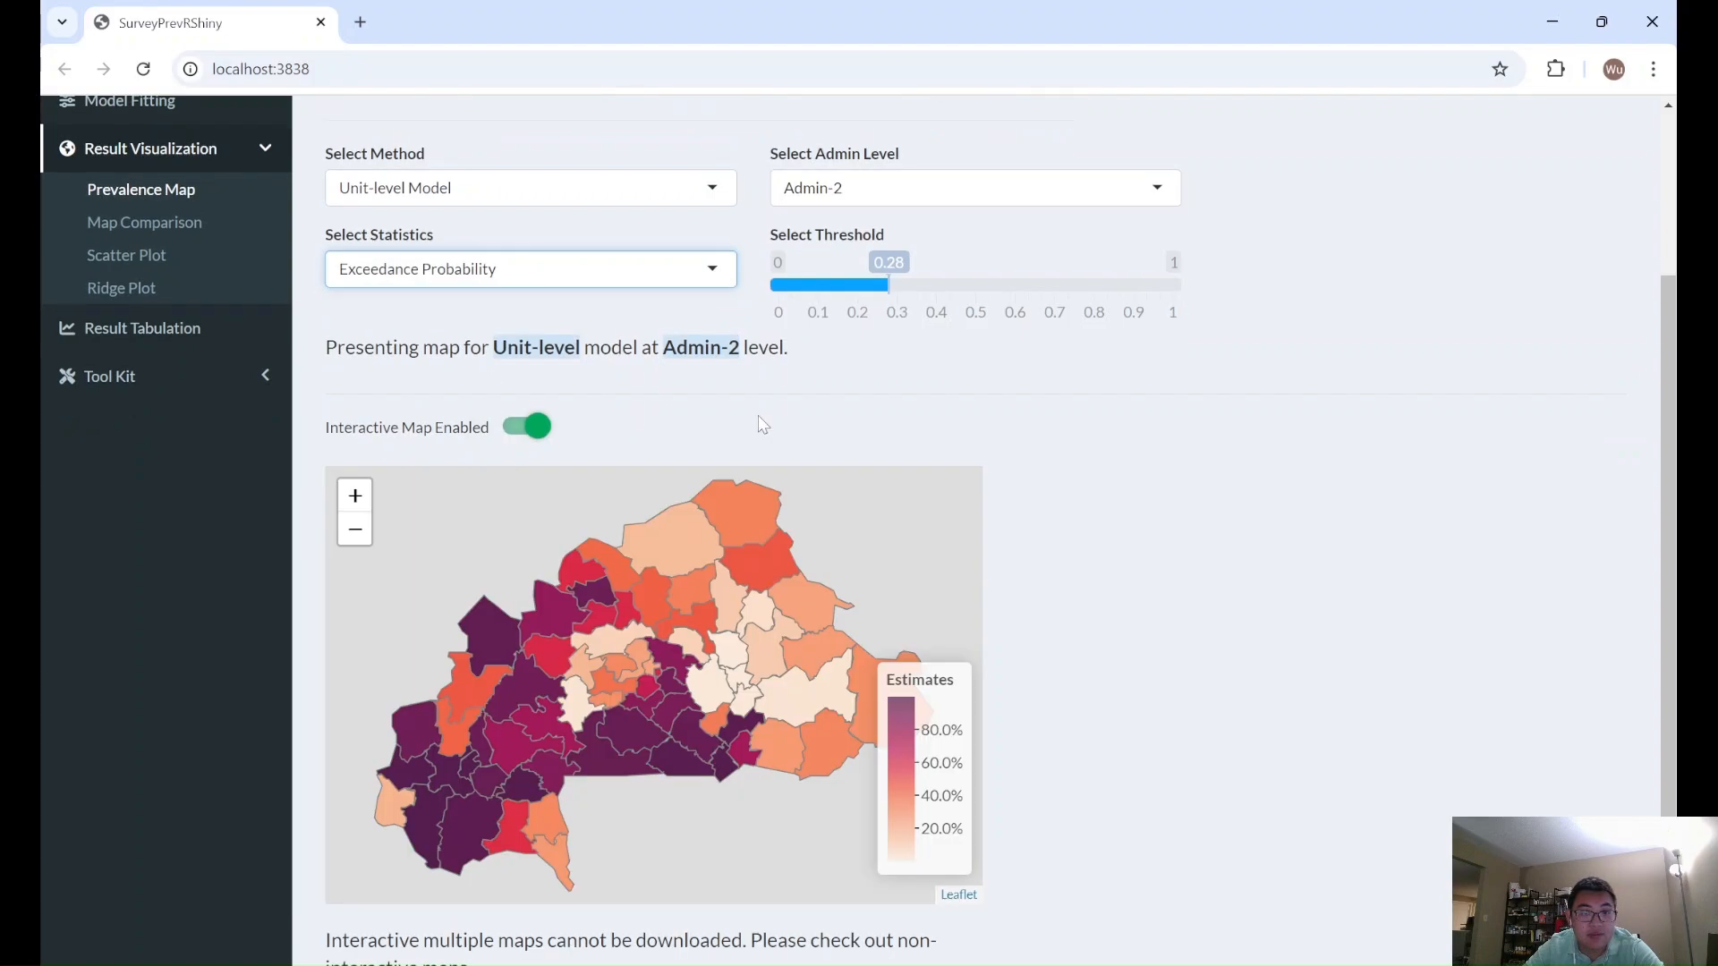
pyautogui.scroll(1, 1268, 498)
pyautogui.scroll(-1, 1268, 498)
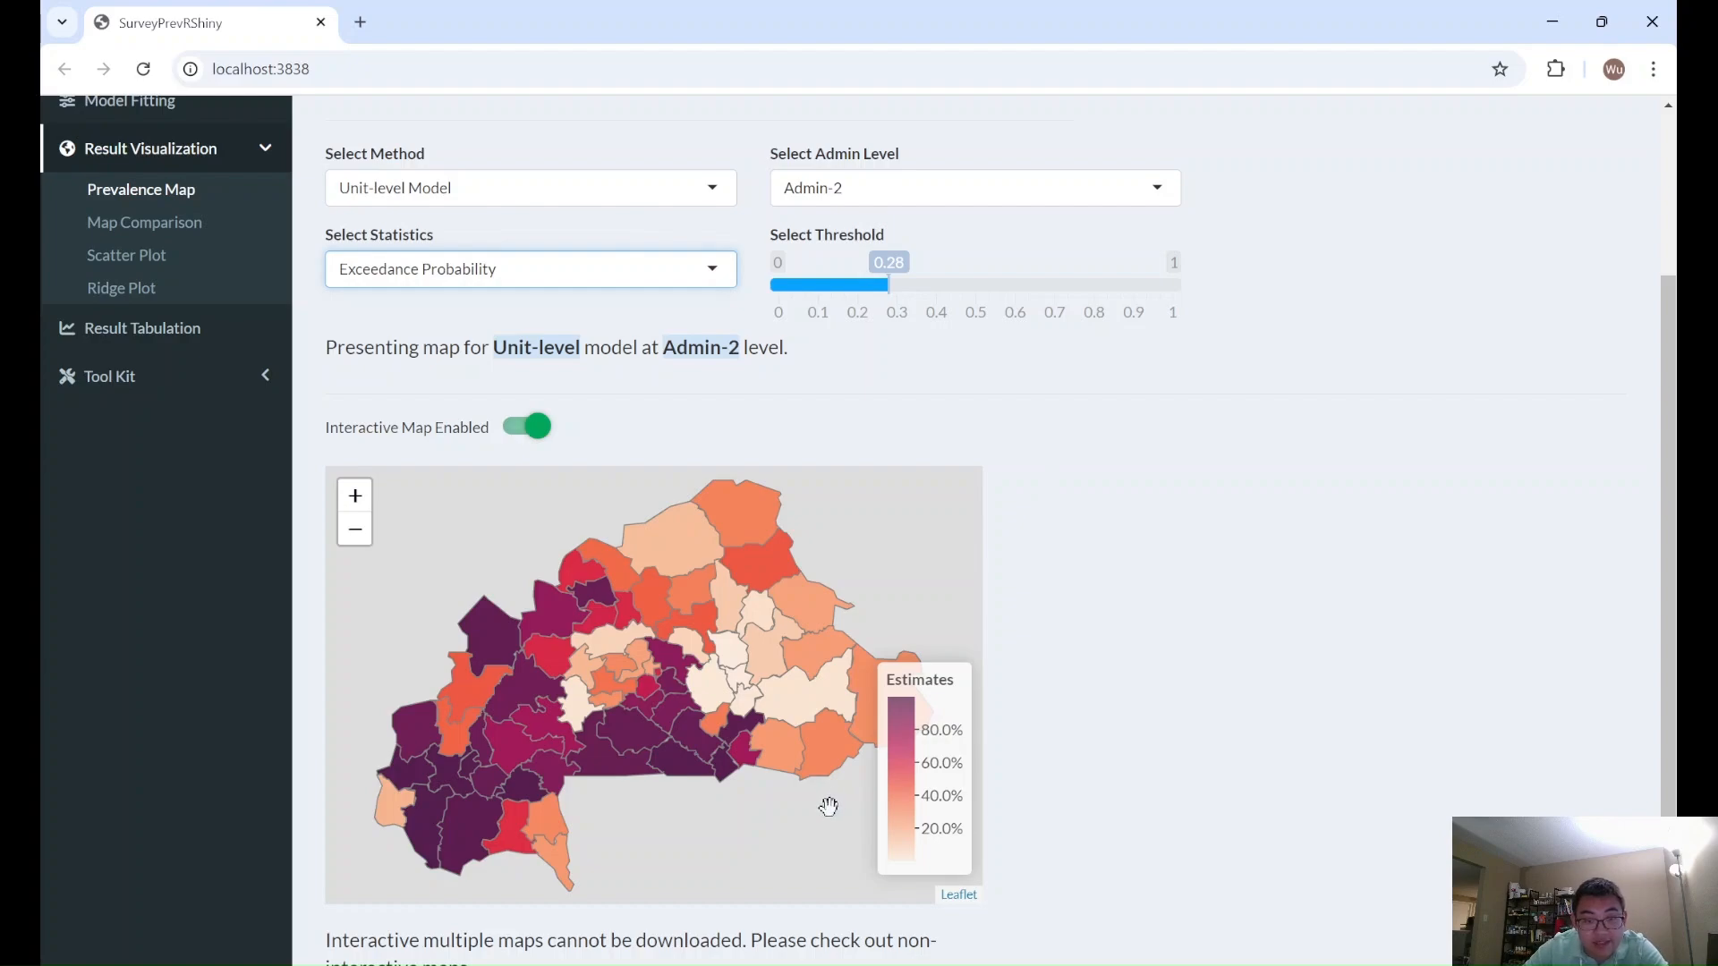
pyautogui.moveTo(507, 763)
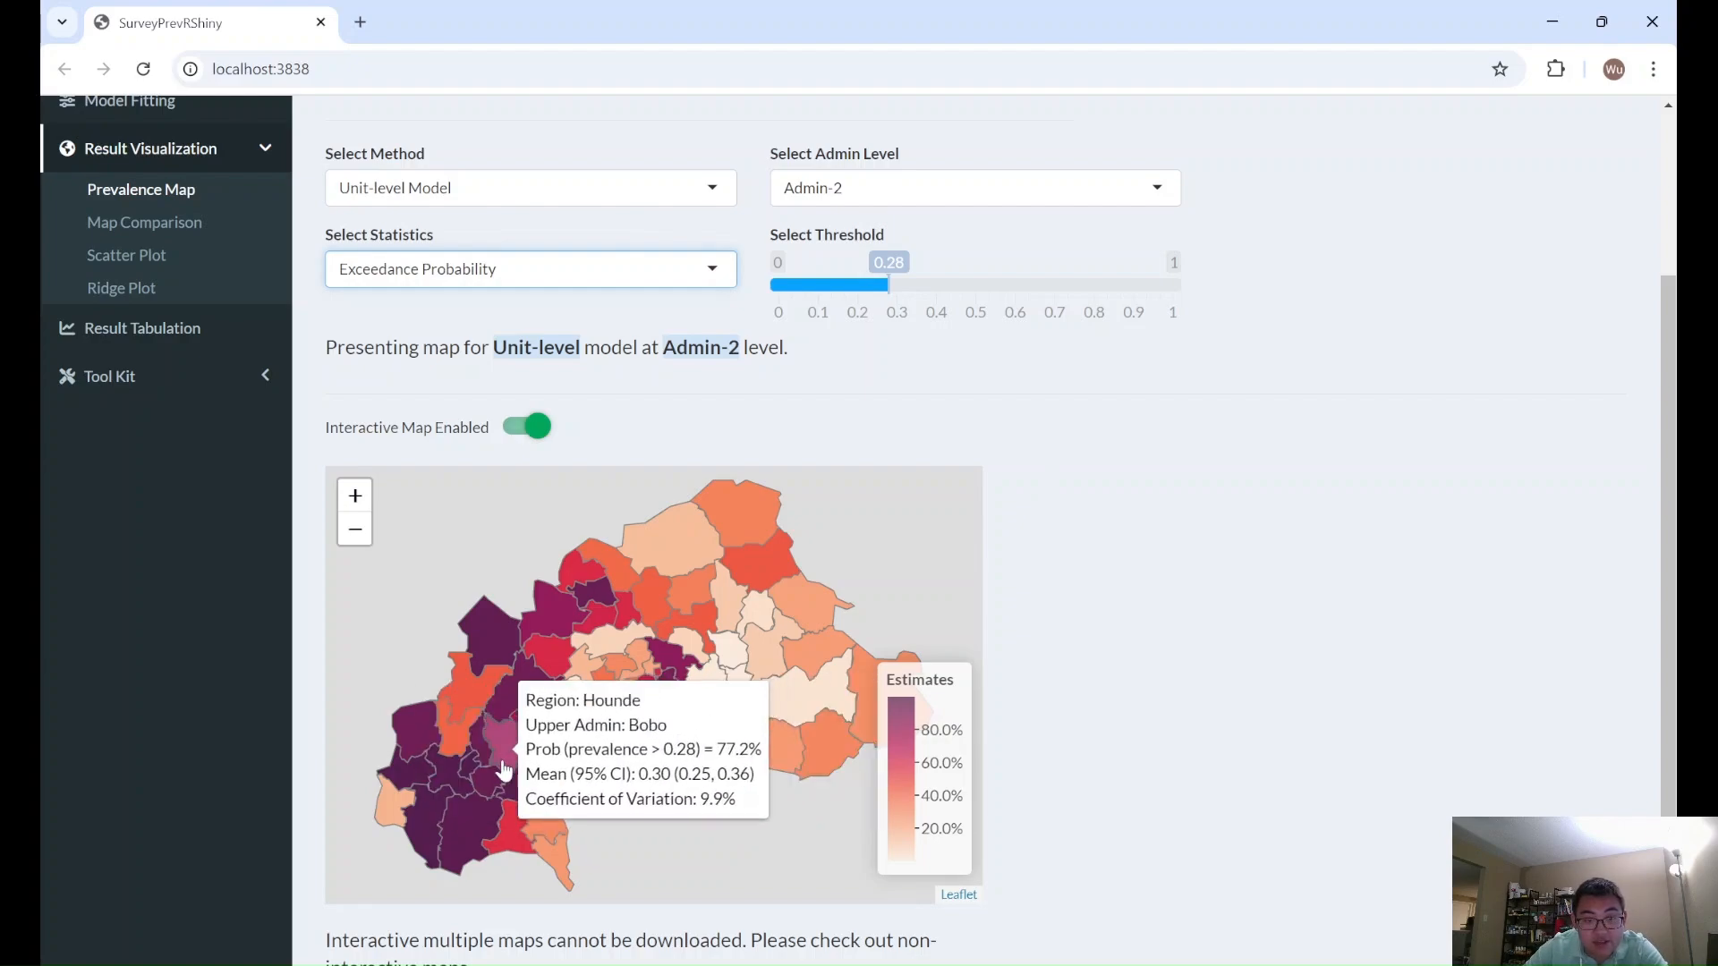
pyautogui.moveTo(660, 770)
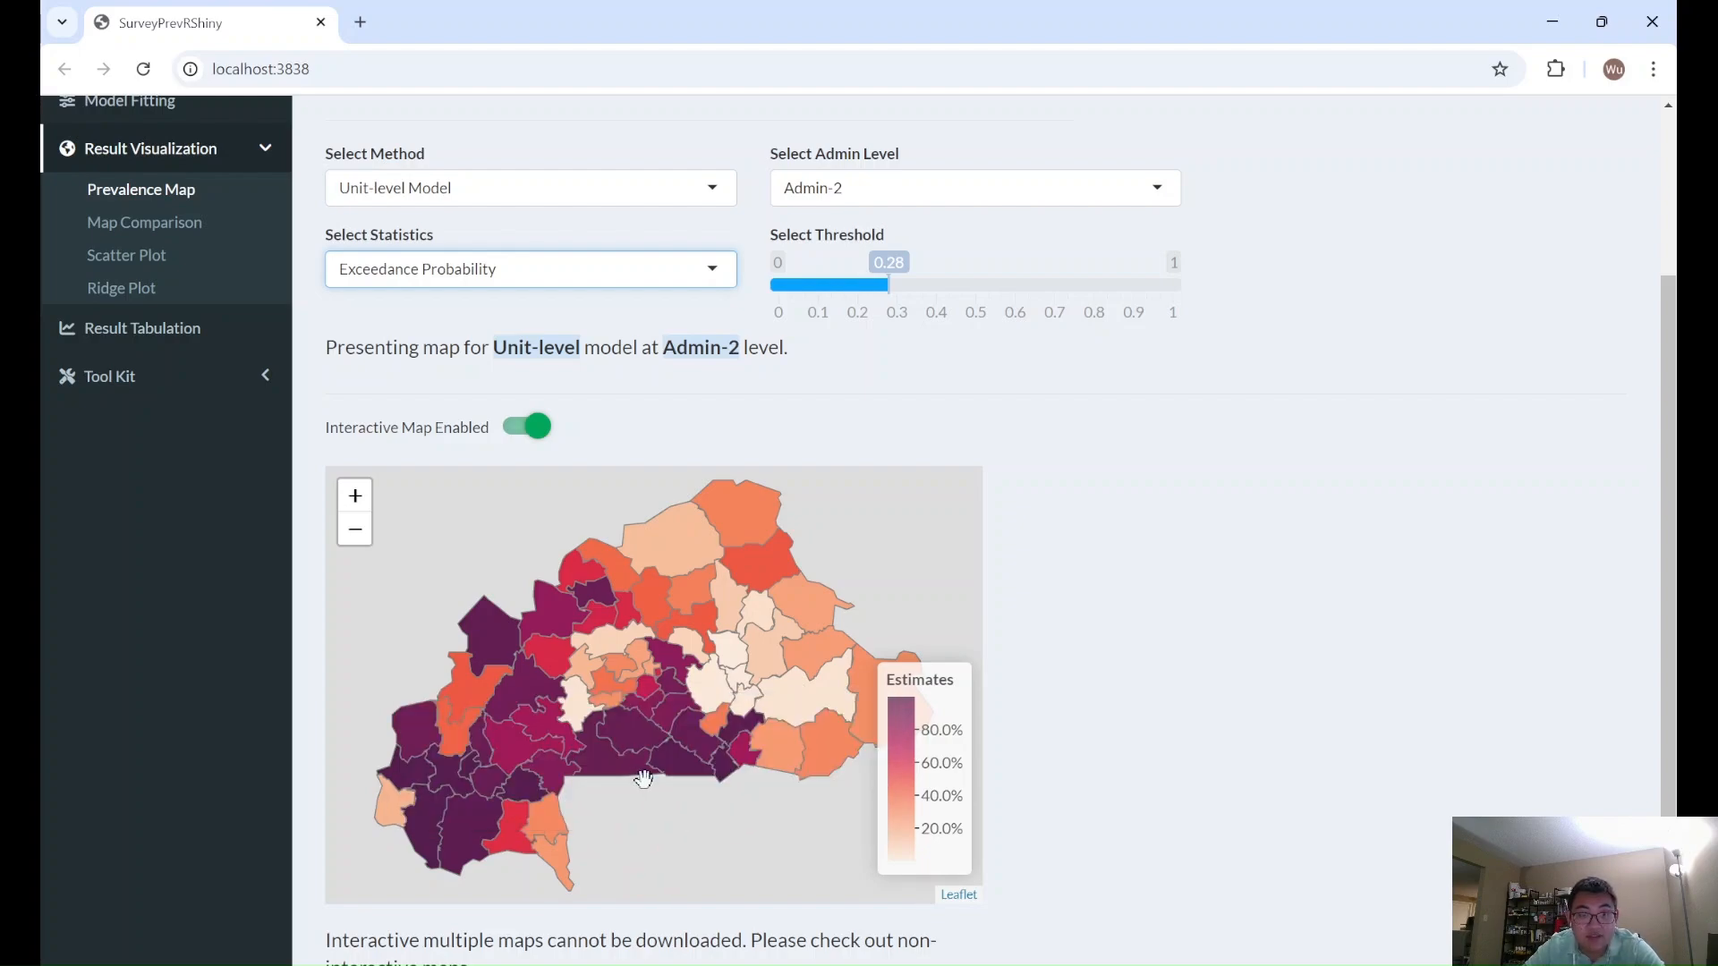
pyautogui.moveTo(628, 744)
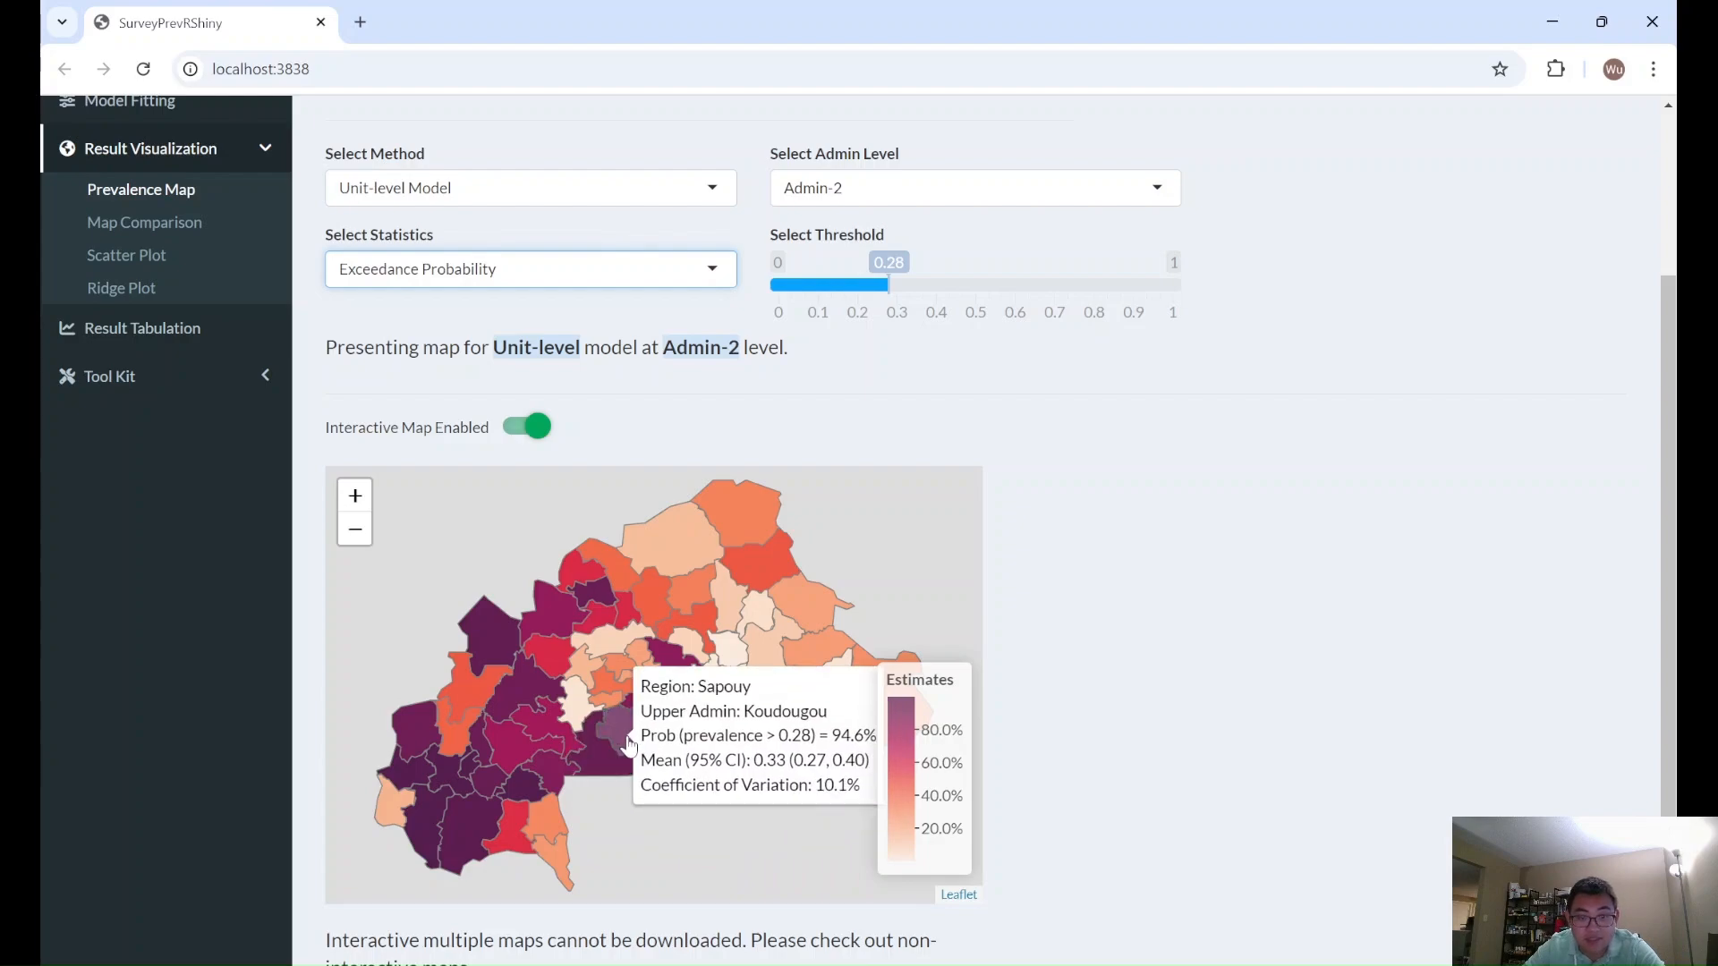
# - Inspect the exceedance probabilities of the Dedougou and Gorom regions on the Admin-2 unit-level model map
pyautogui.moveTo(535, 707)
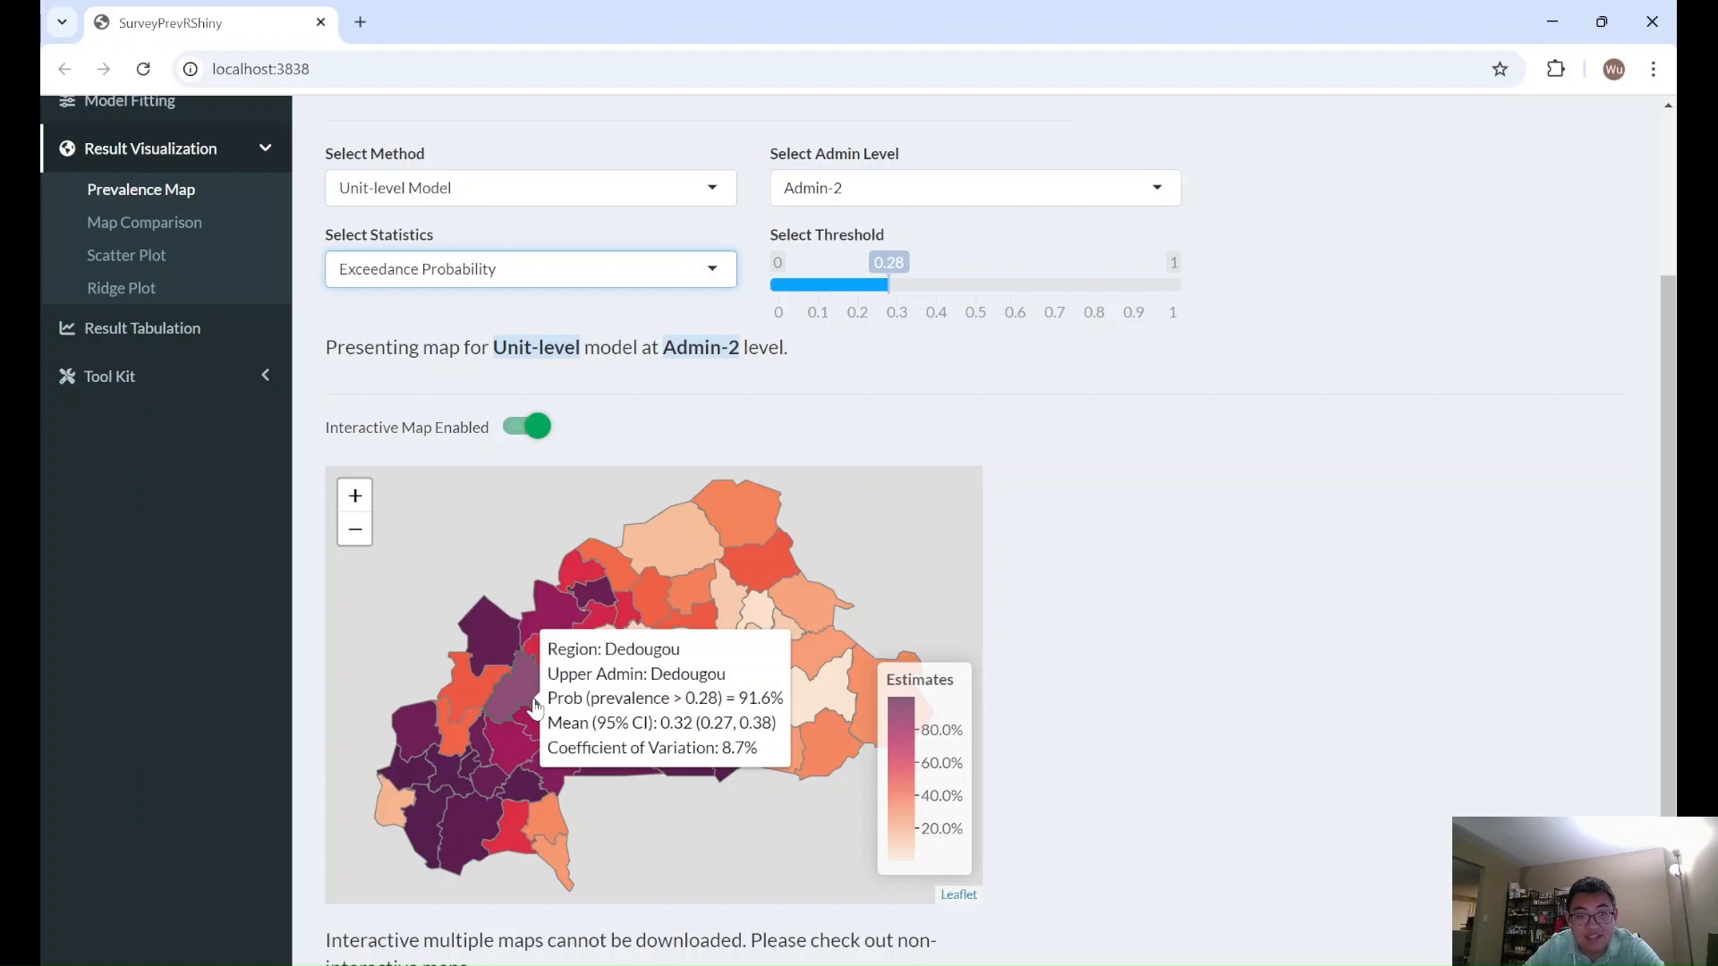
pyautogui.moveTo(723, 550)
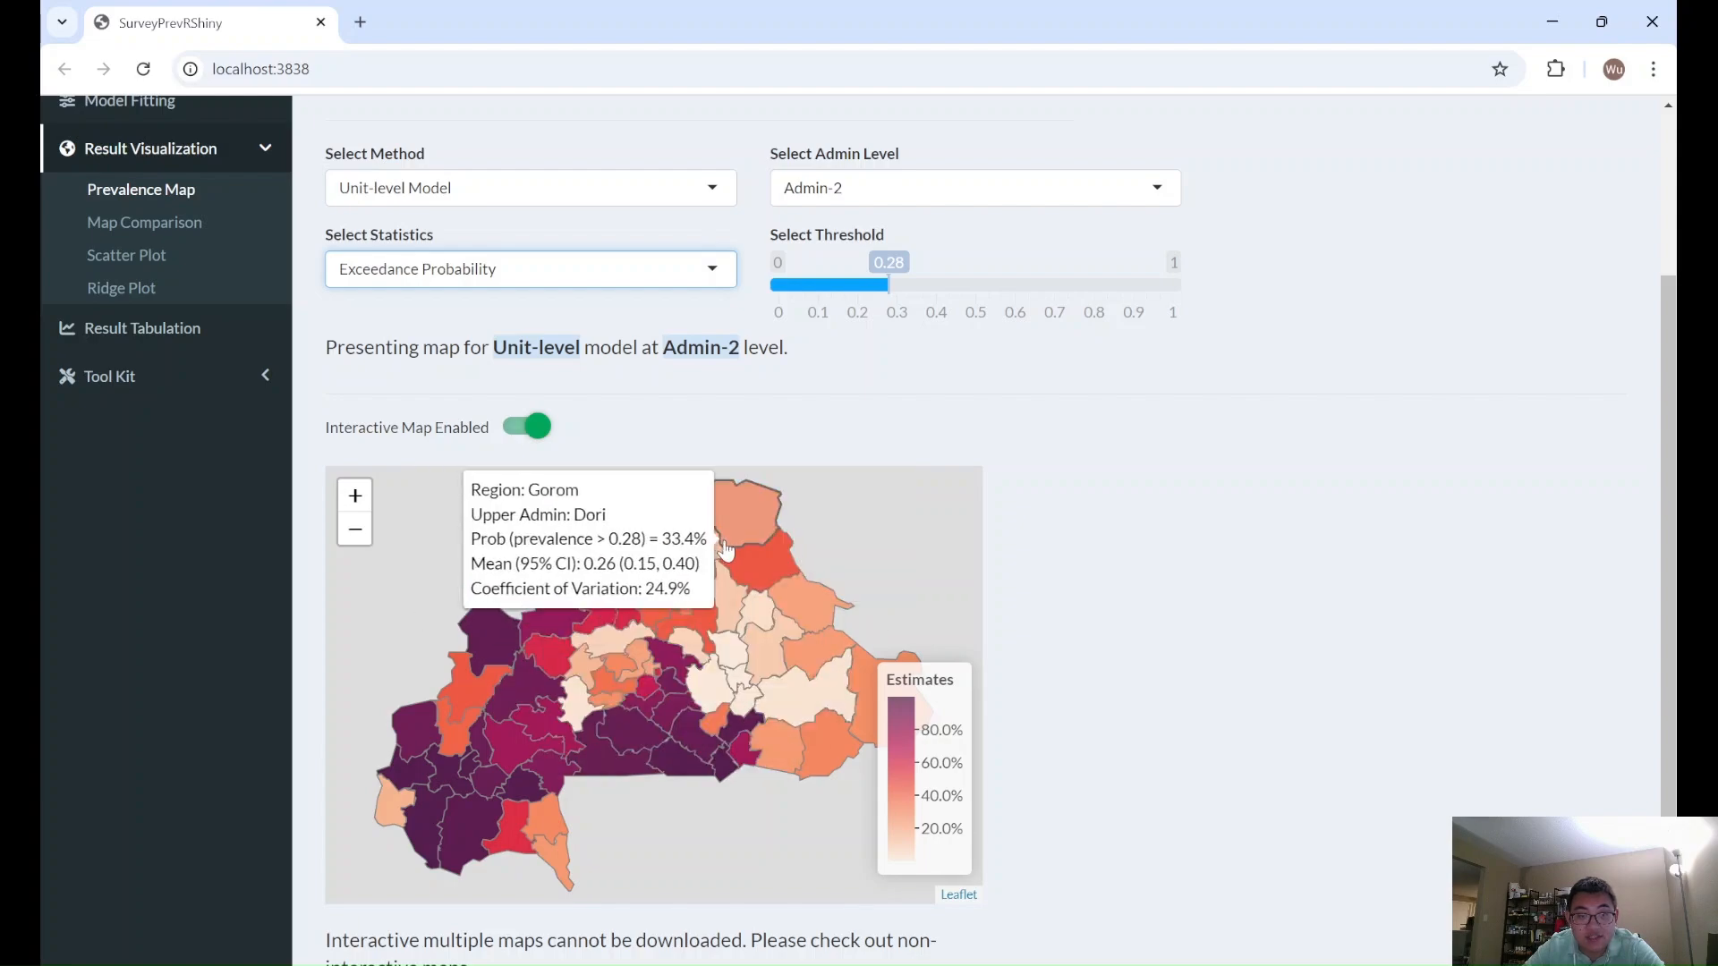
pyautogui.moveTo(808, 670)
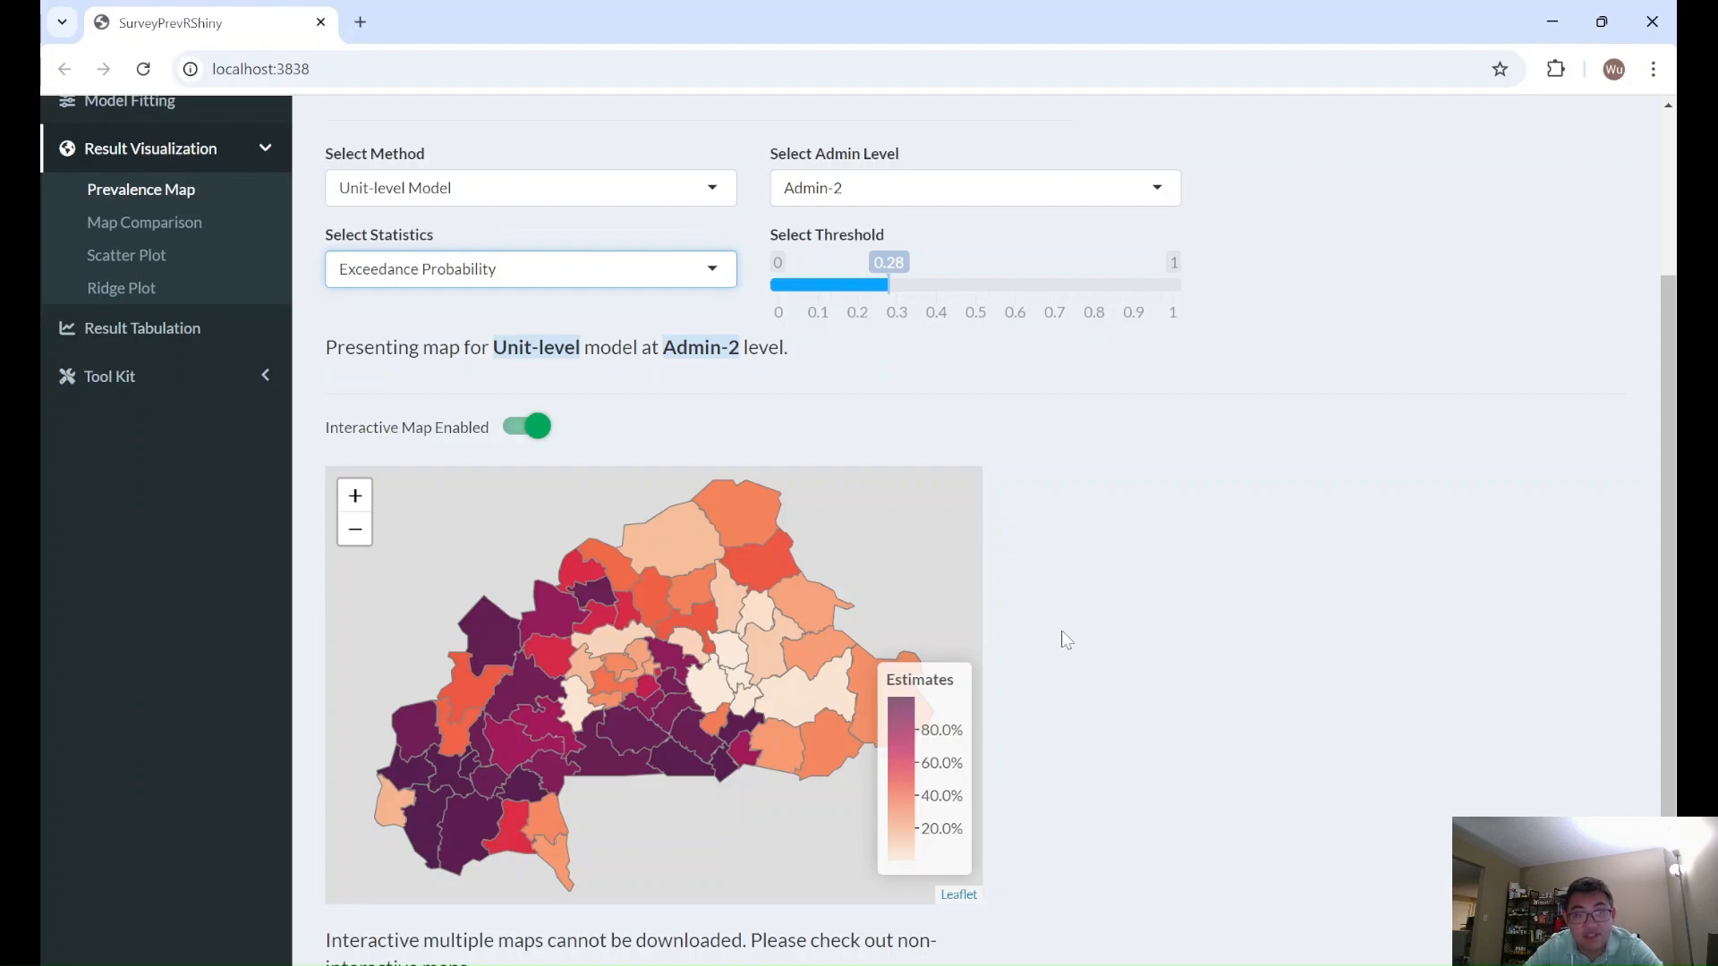
pyautogui.scroll(1, 1067, 639)
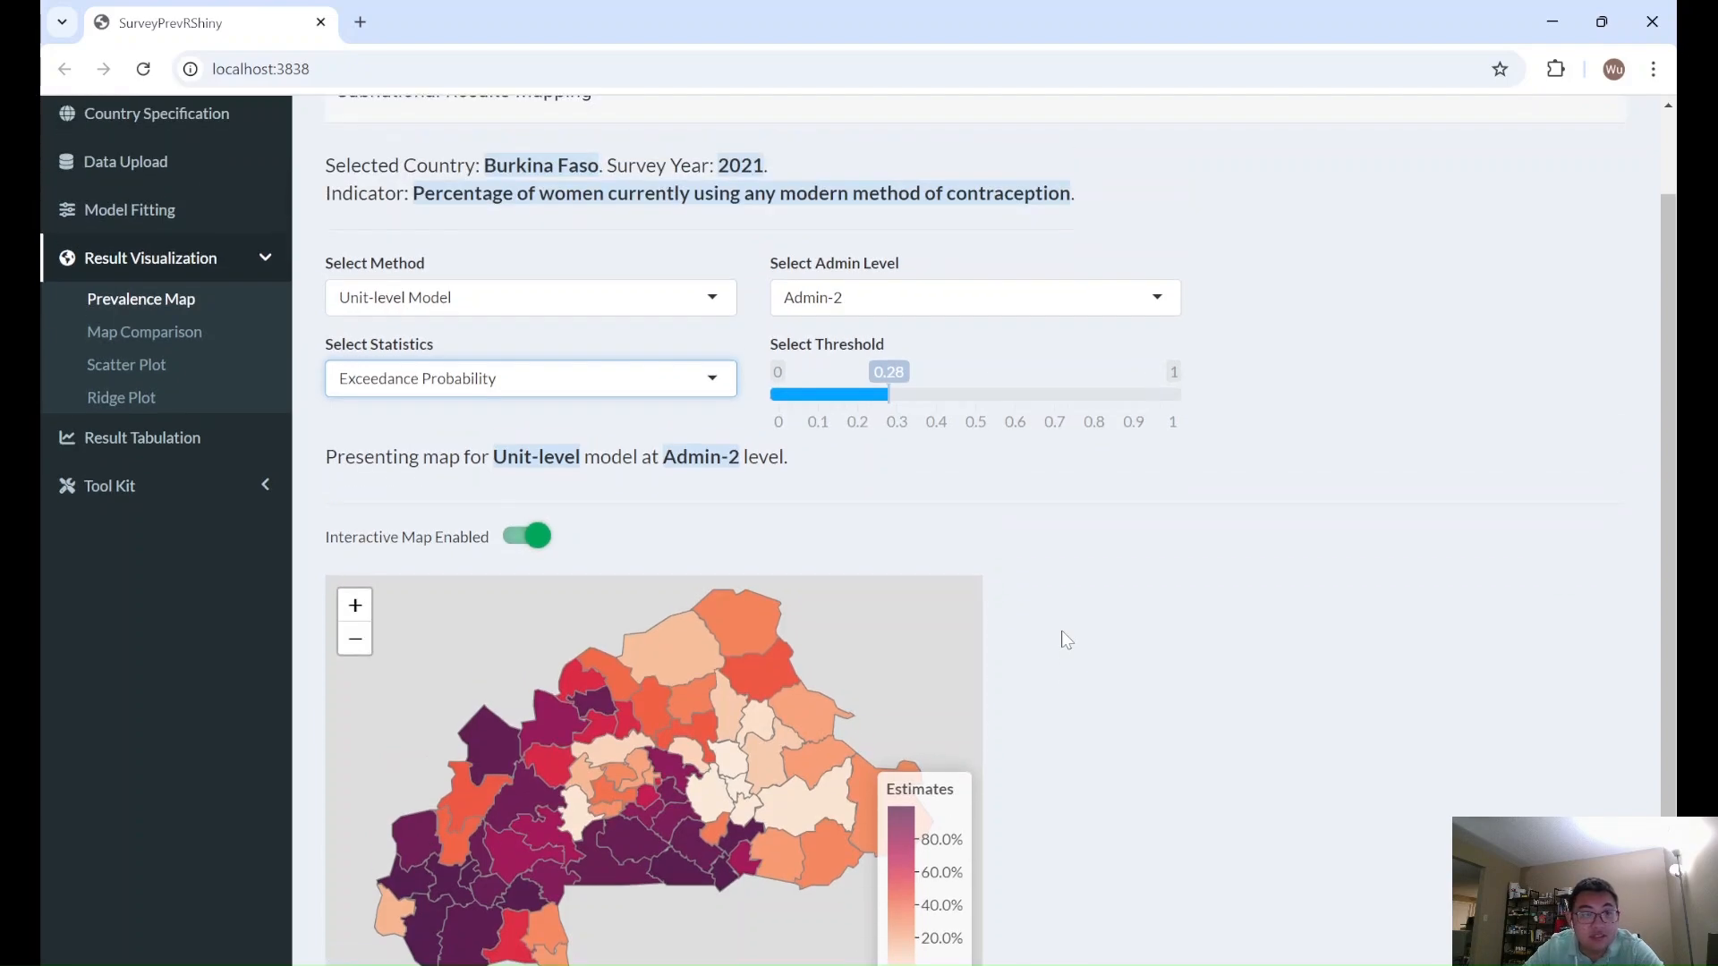
pyautogui.scroll(-1, 1066, 639)
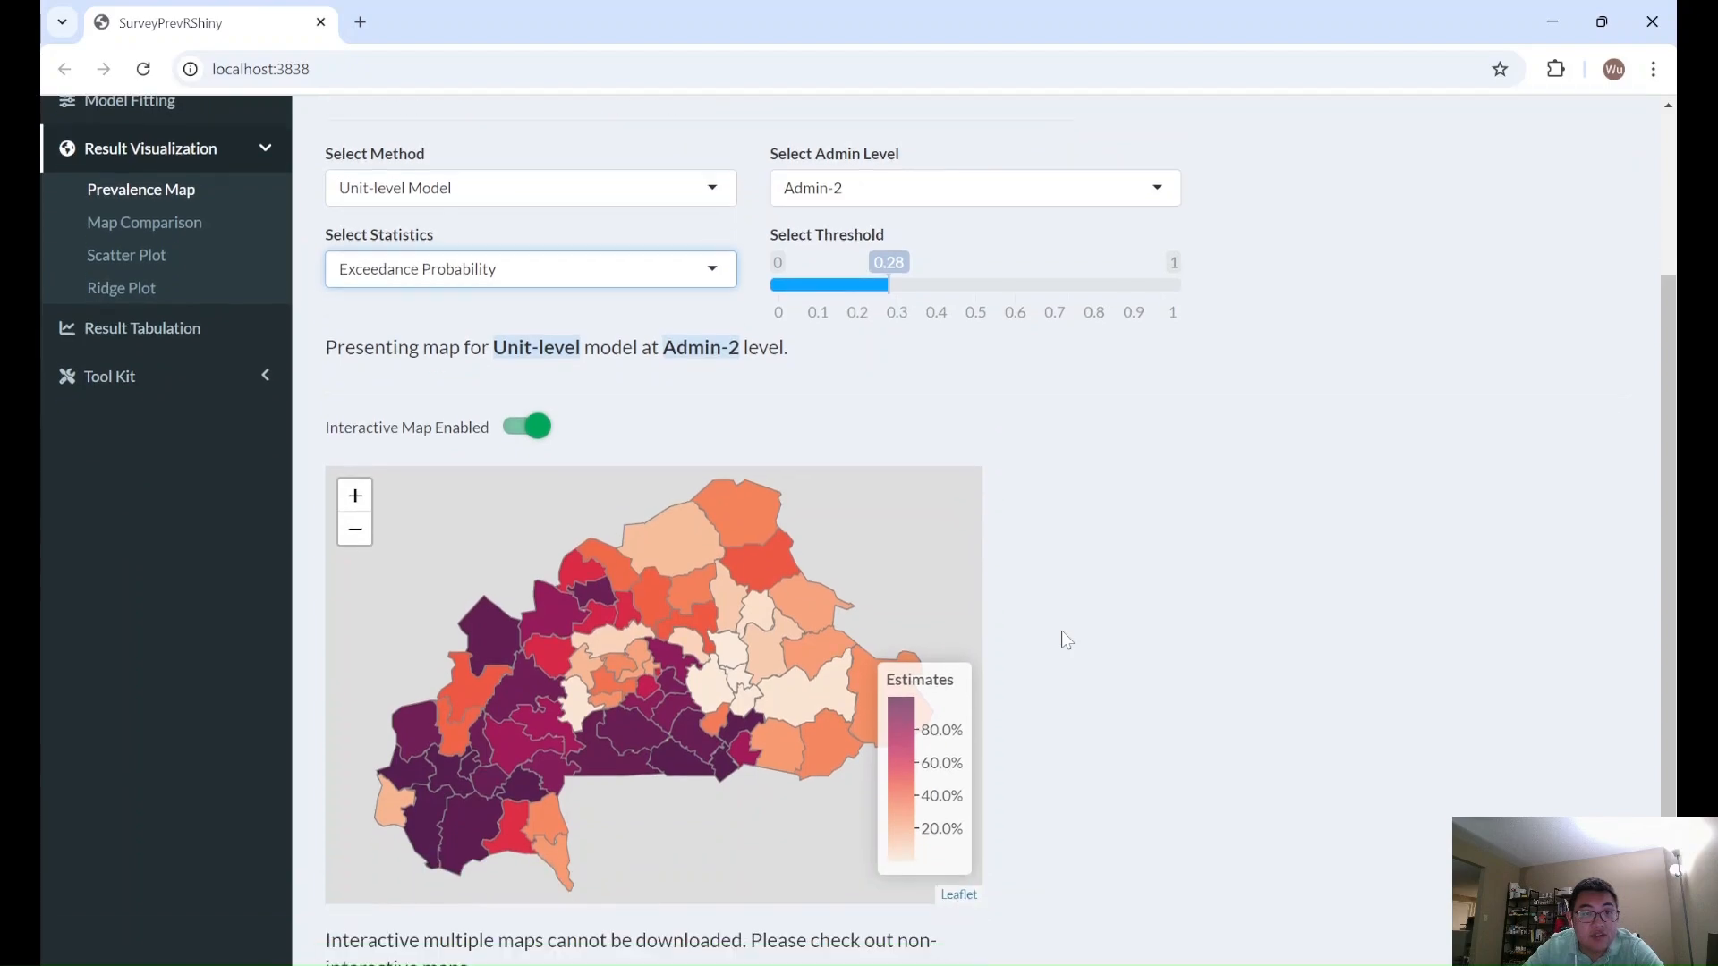
# - Generate comparison maps of Mean, Coefficient of Variation, Width of 95% Credible Interval and Exceedance Probability for the Admin-1 direct estimates and review them
pyautogui.click(147, 224)
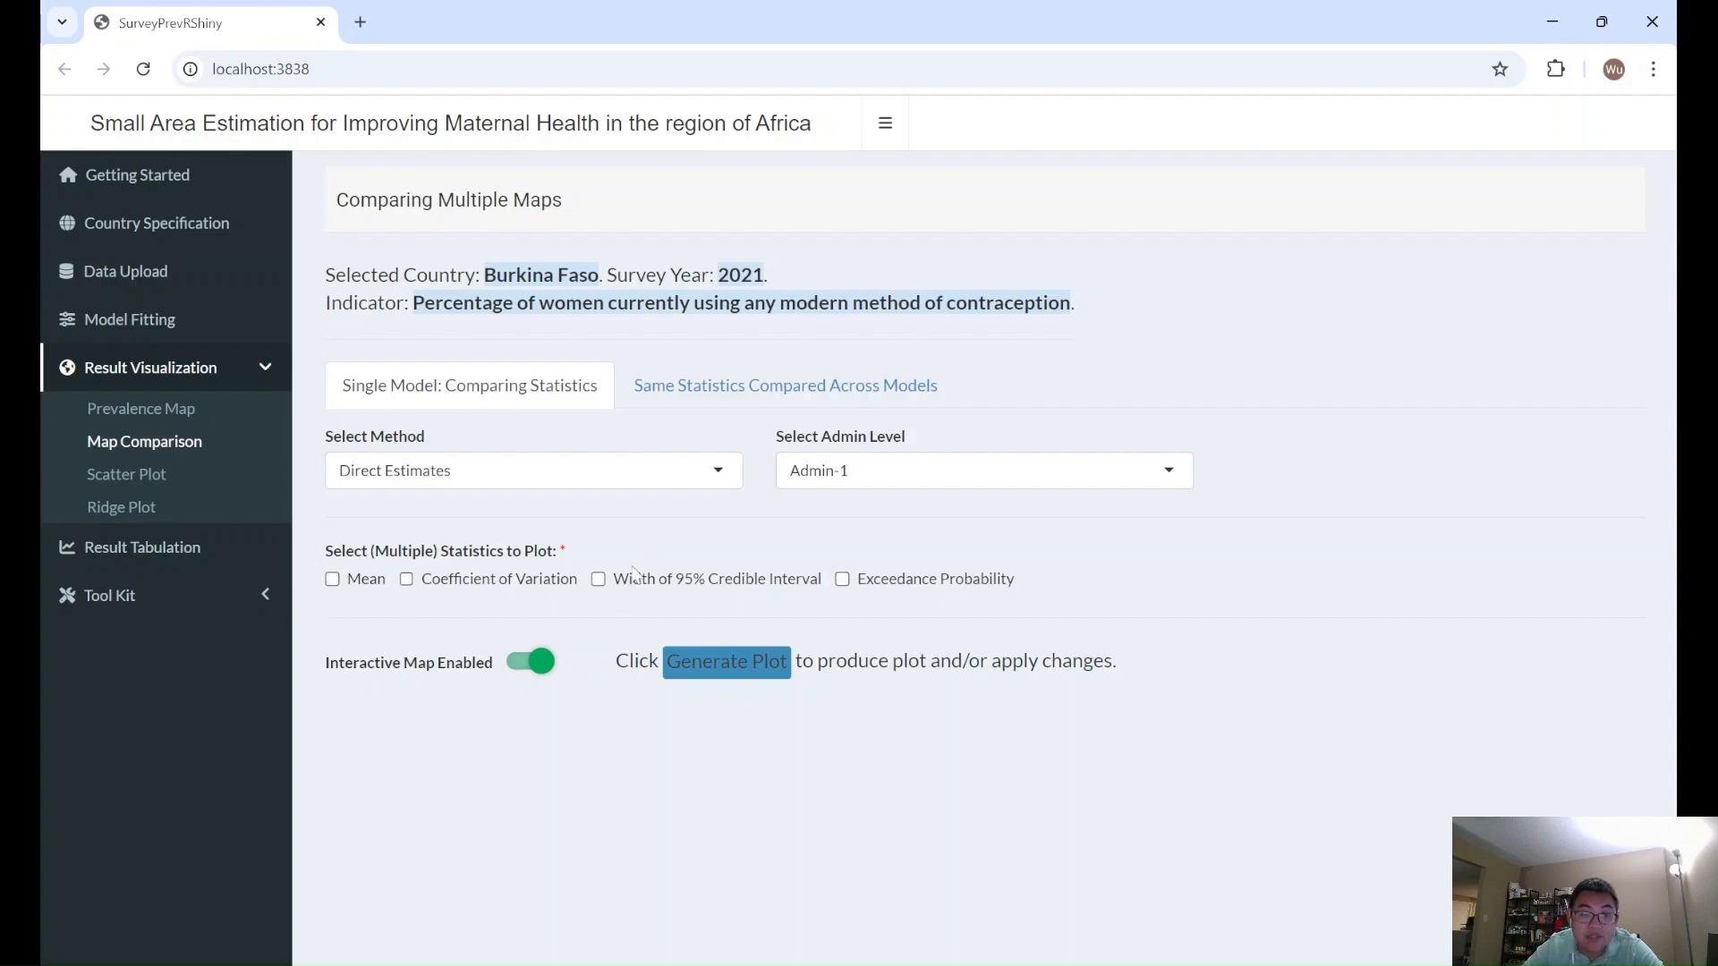
pyautogui.click(406, 580)
pyautogui.click(363, 582)
pyautogui.click(787, 584)
pyautogui.click(816, 584)
pyautogui.click(658, 586)
pyautogui.click(842, 580)
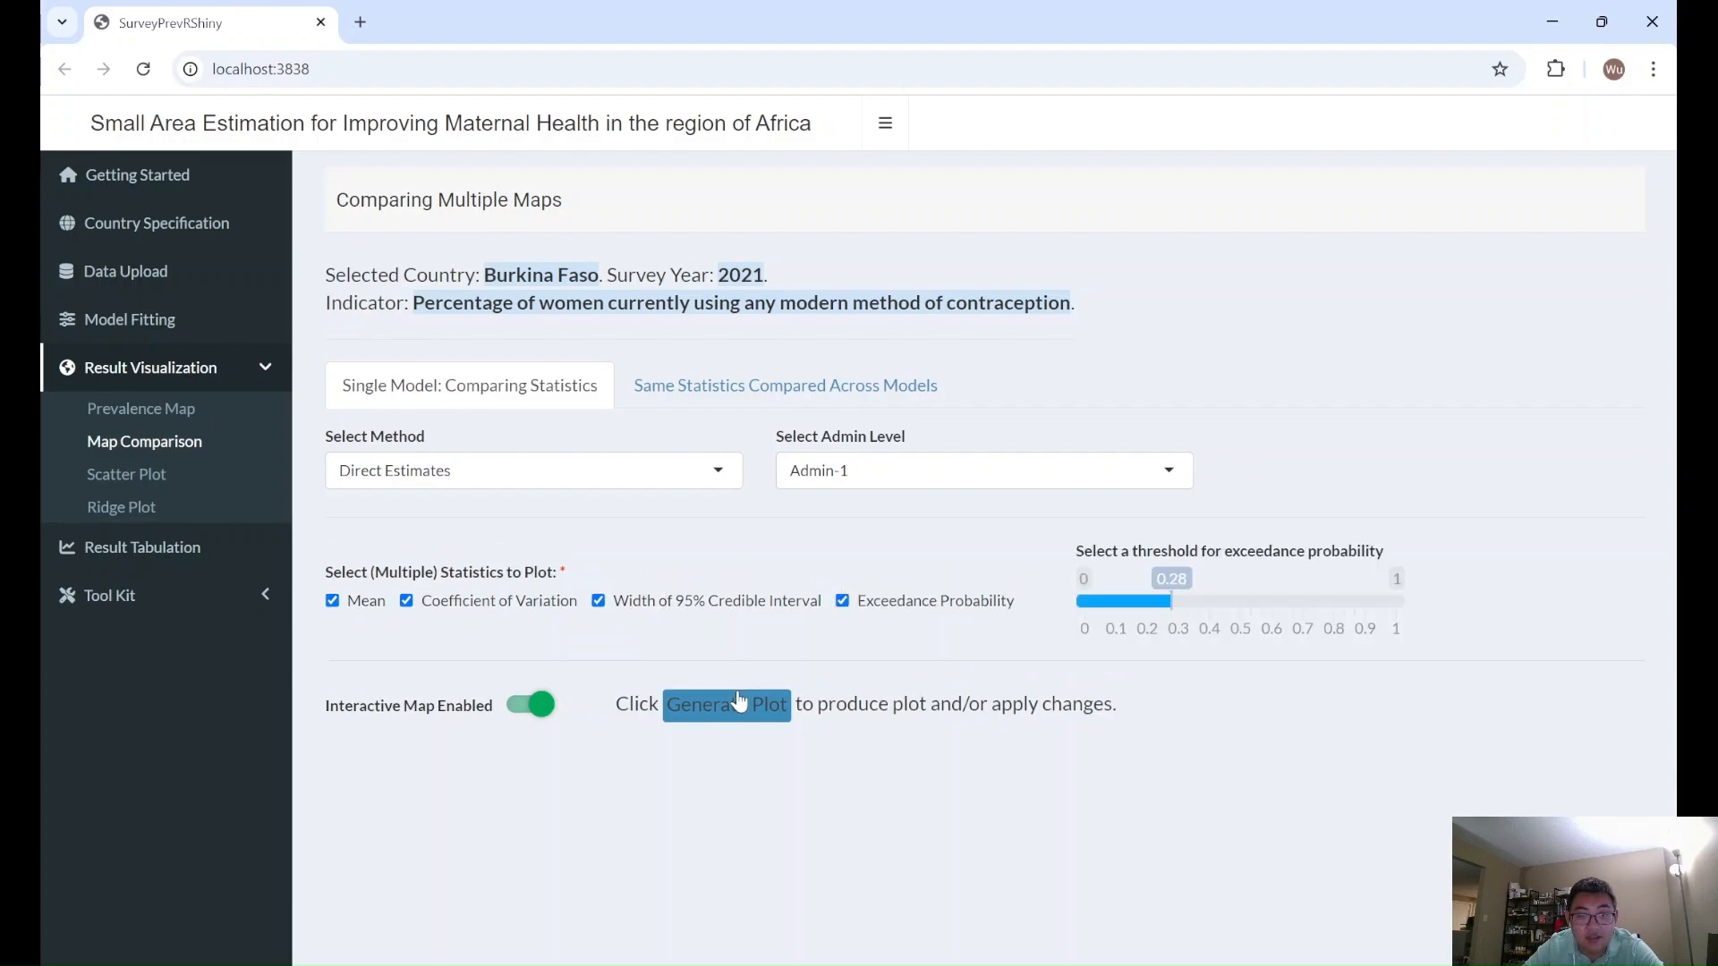
pyautogui.click(743, 704)
pyautogui.scroll(-7, 882, 623)
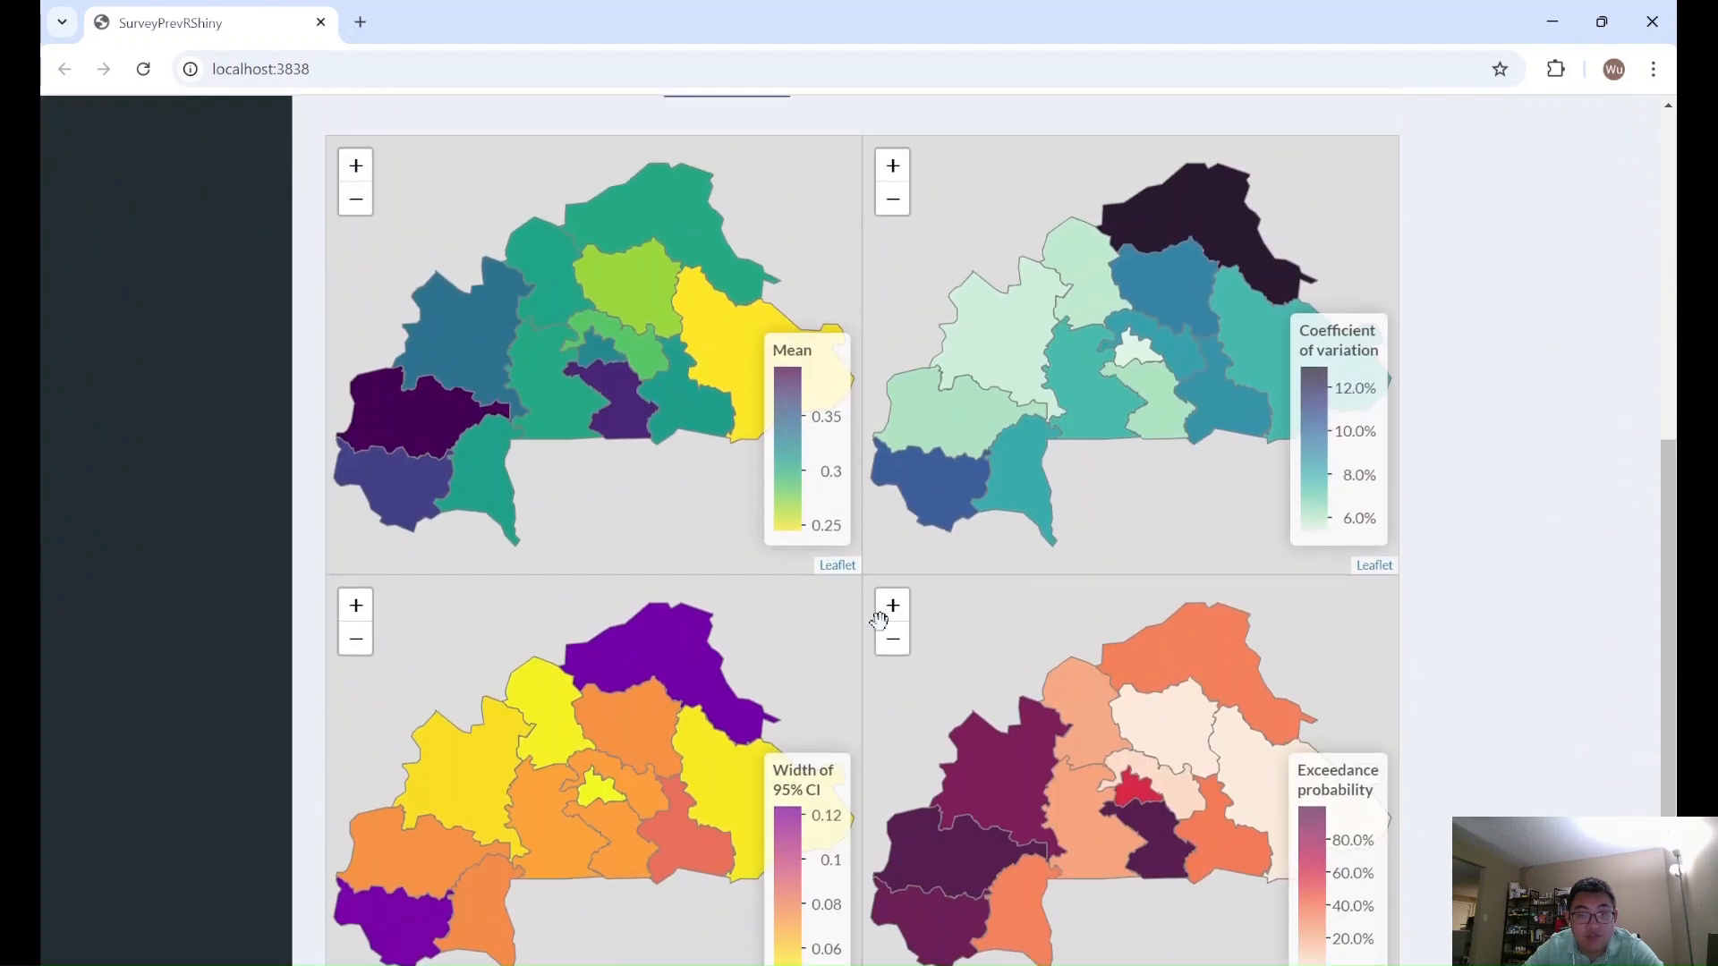
pyautogui.moveTo(1671, 567); pyautogui.dragTo(1673, 591)
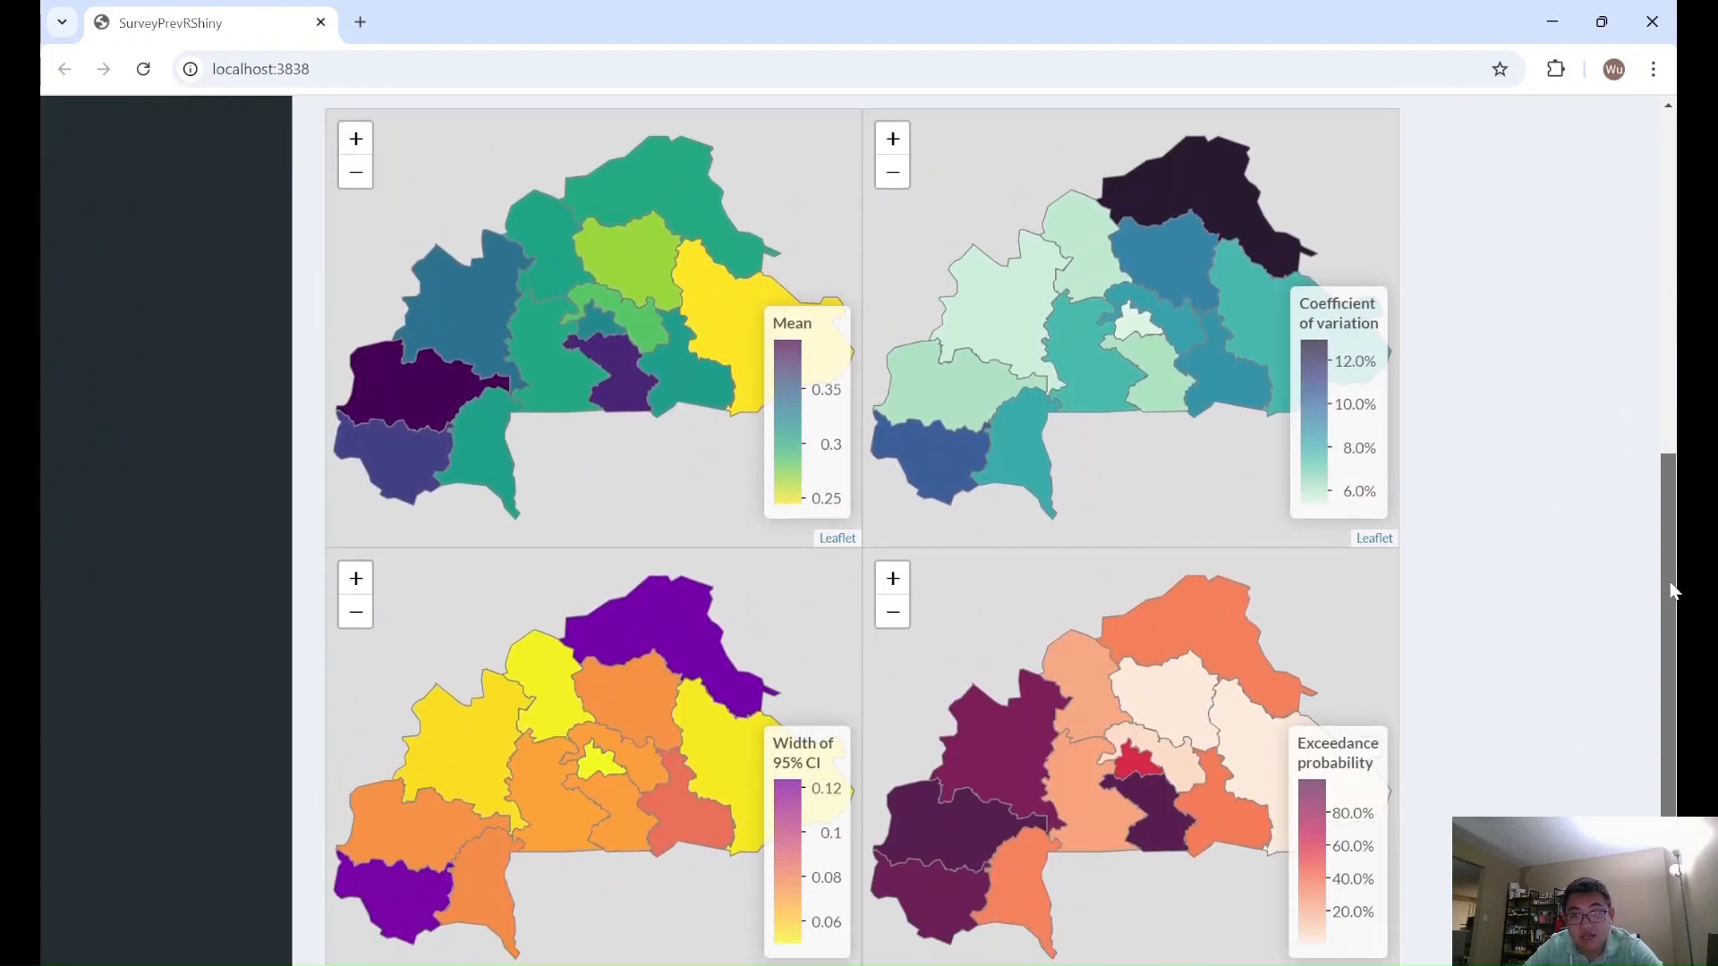
pyautogui.moveTo(1674, 590); pyautogui.dragTo(1673, 600)
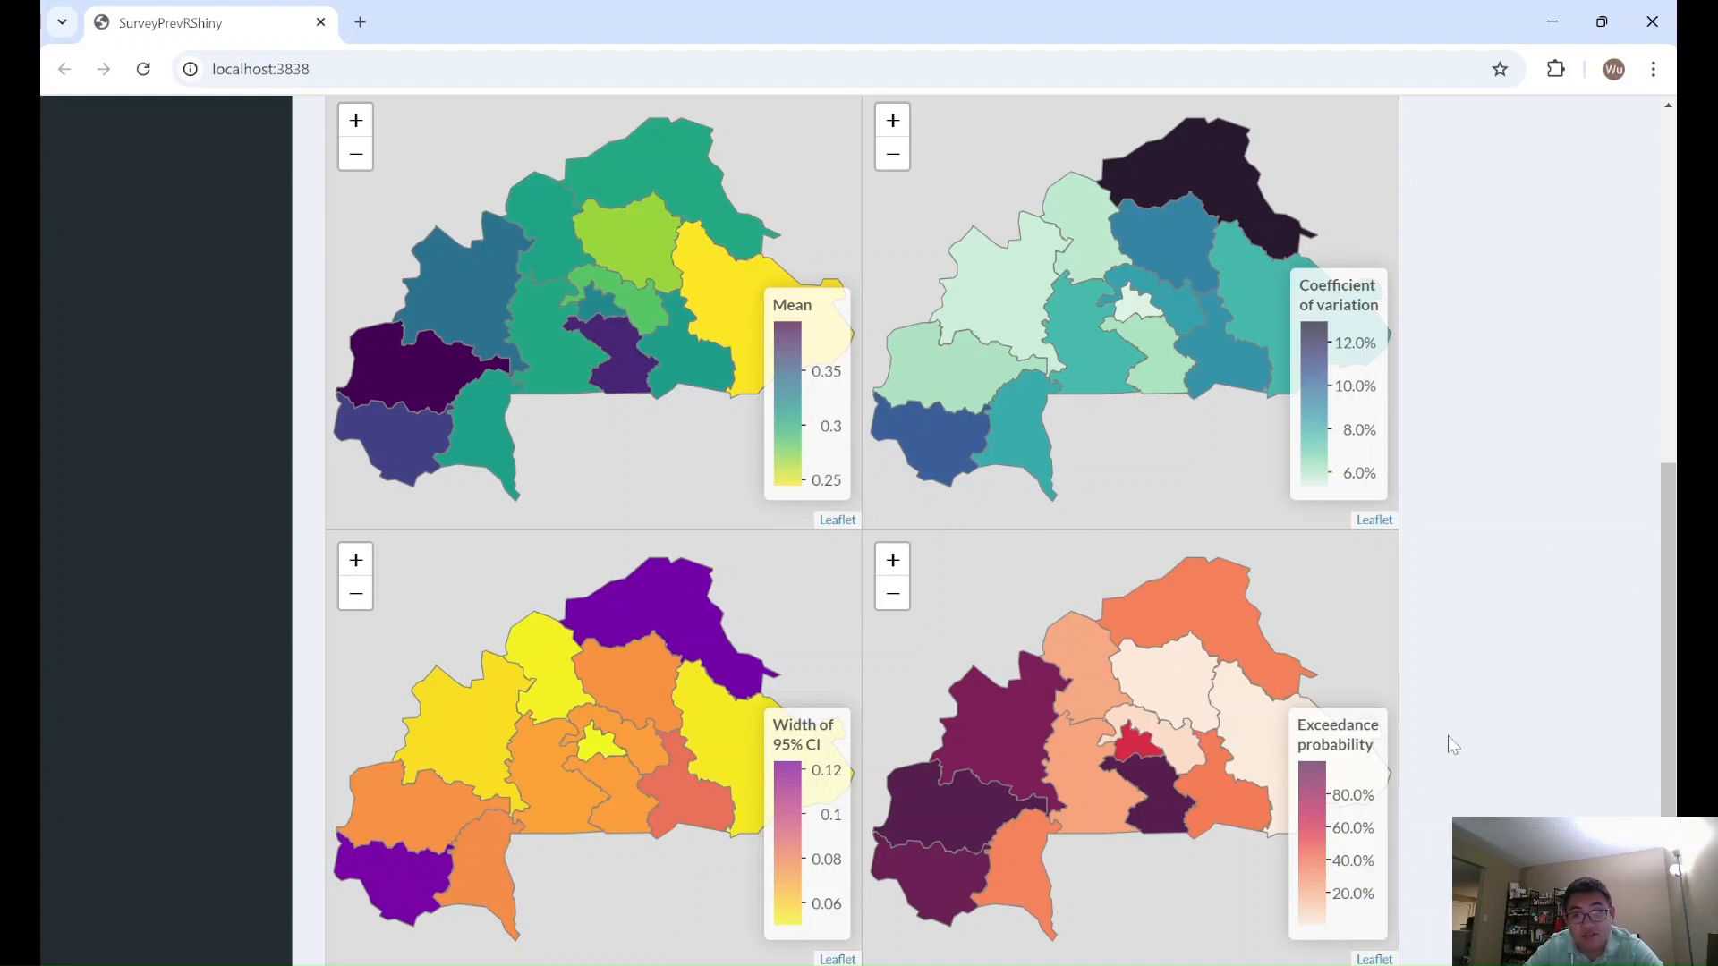
pyautogui.moveTo(703, 307)
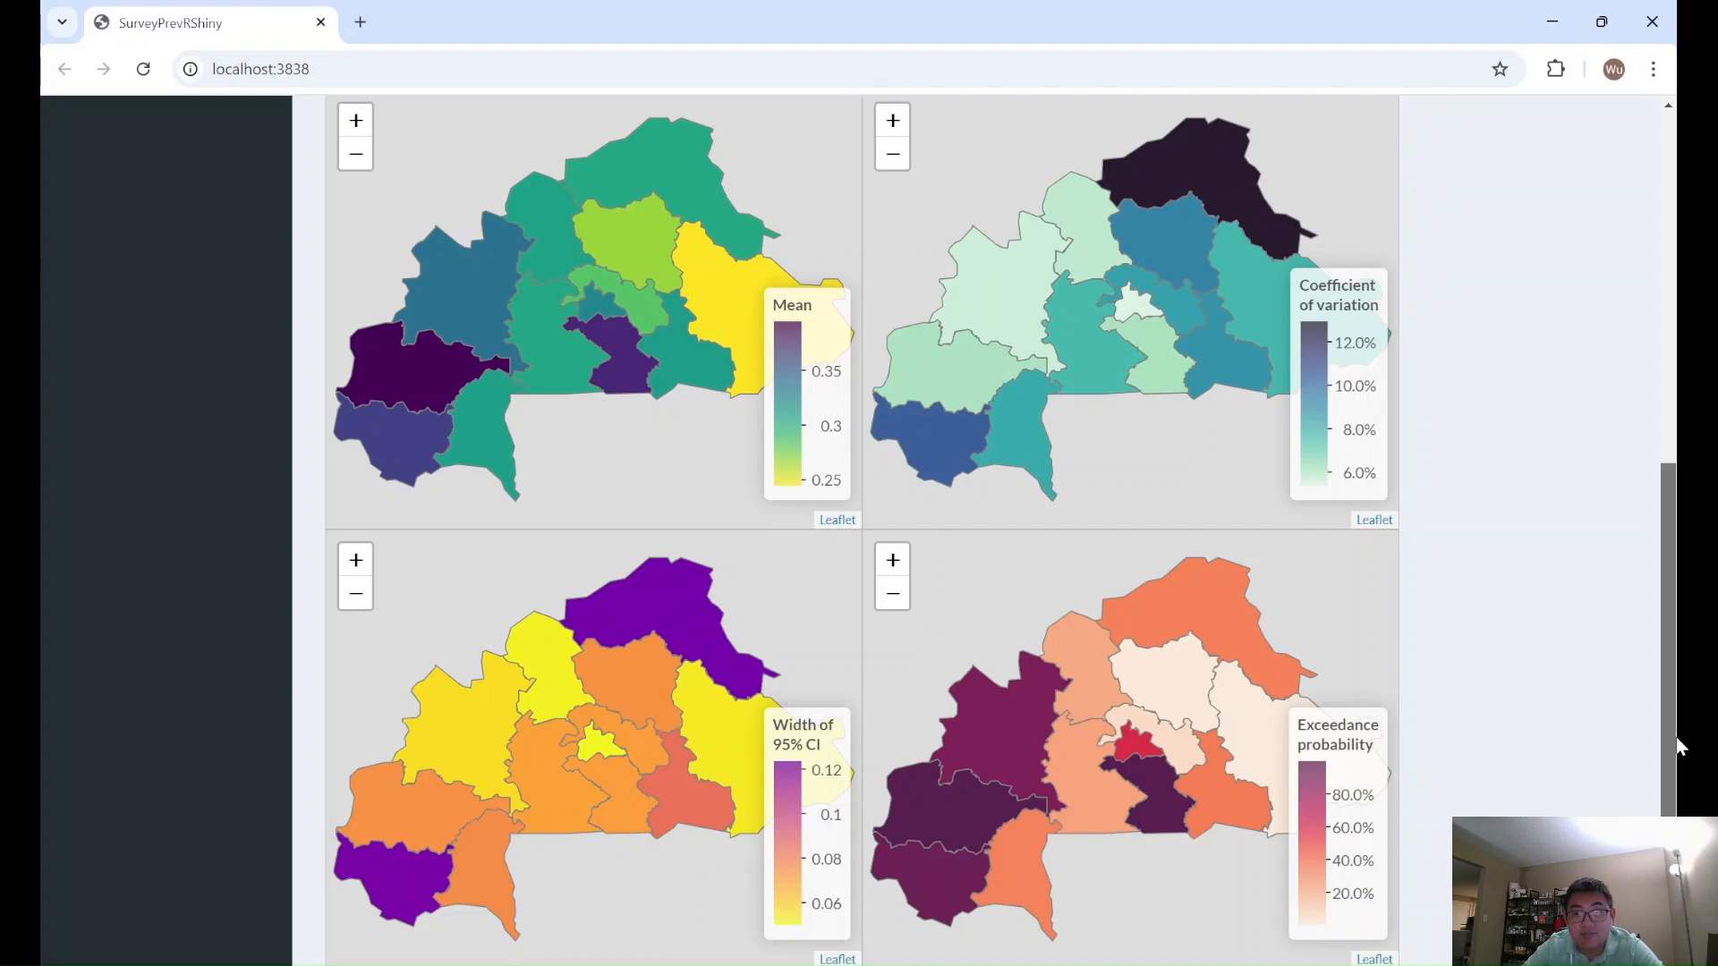
# - Generate maps comparing the Mean across direct, area-level and unit-level models at Admin-1 and Admin-2, and review the Admin-2 maps
pyautogui.moveTo(1679, 745); pyautogui.dragTo(1645, 377)
pyautogui.click(841, 391)
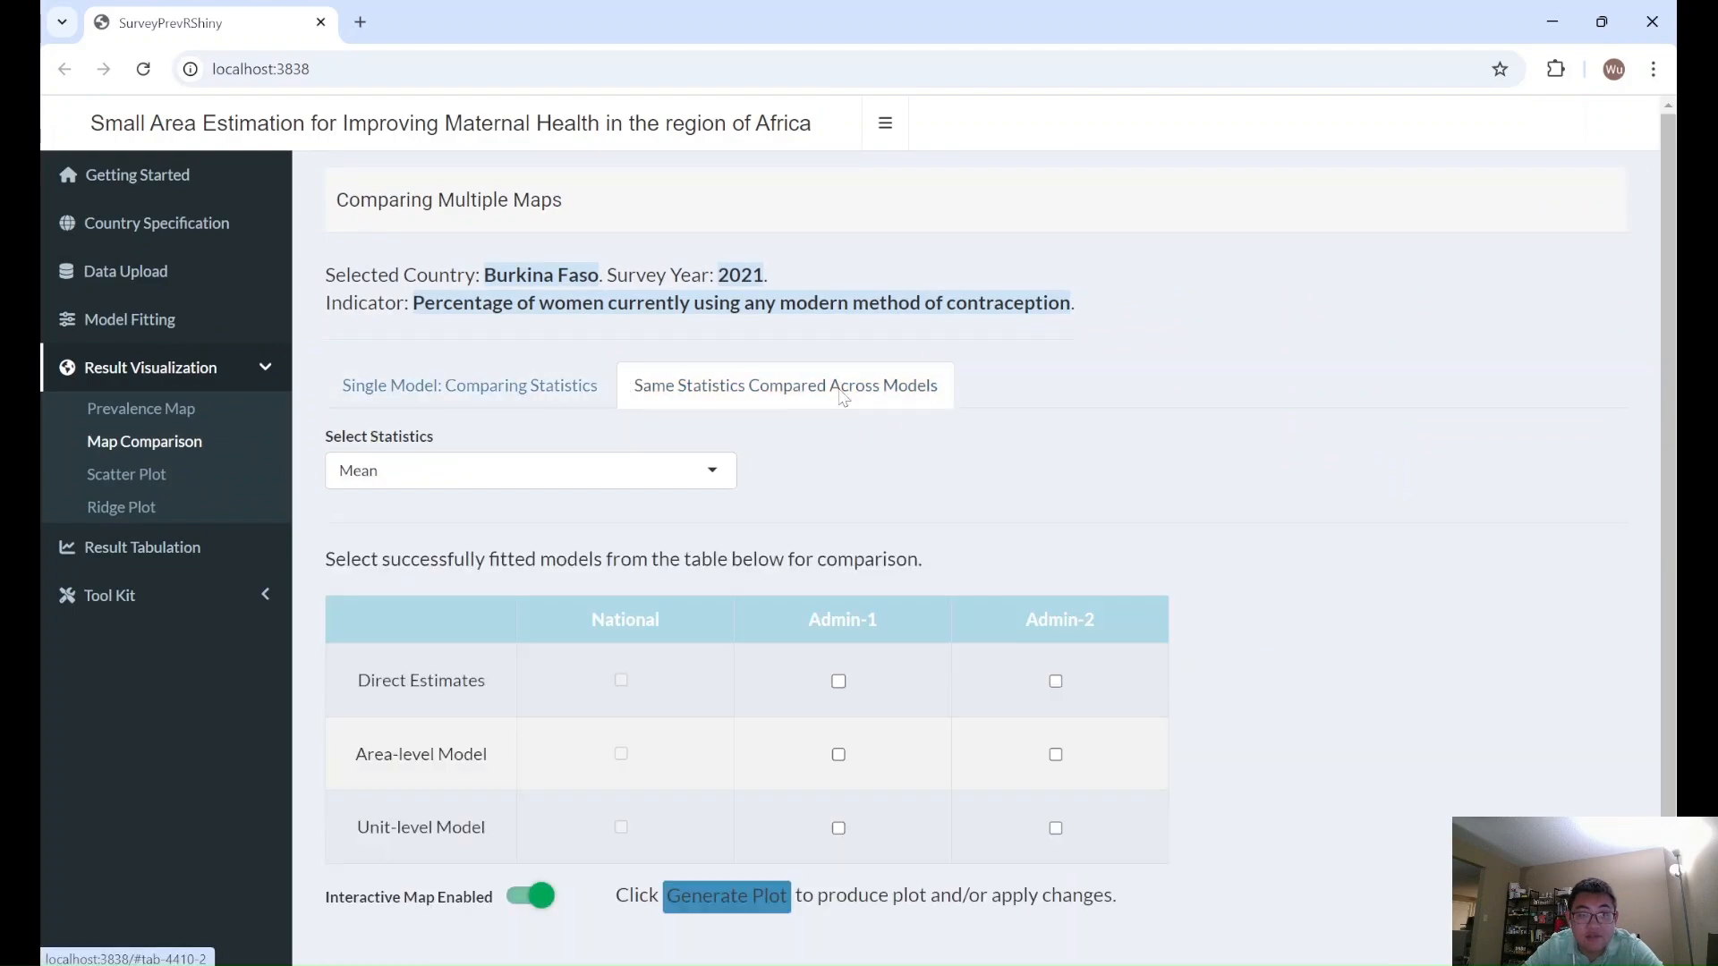
pyautogui.scroll(-1, 970, 513)
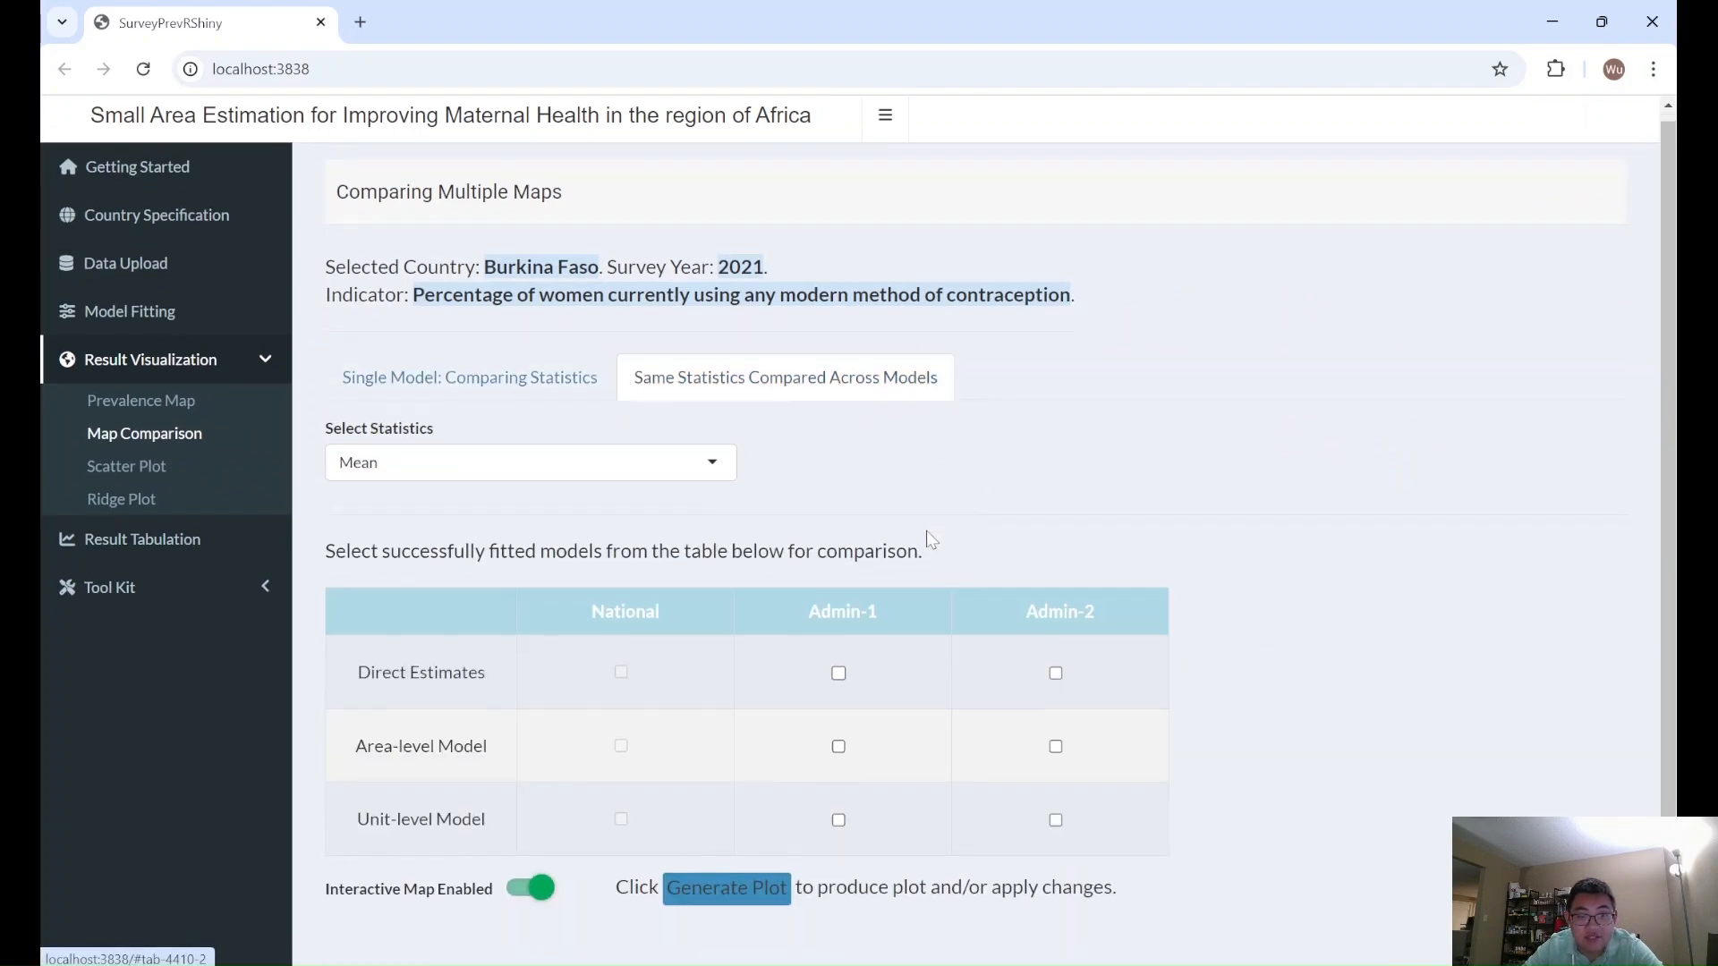
pyautogui.click(839, 681)
pyautogui.click(840, 746)
pyautogui.click(1056, 747)
pyautogui.click(1056, 820)
pyautogui.click(839, 821)
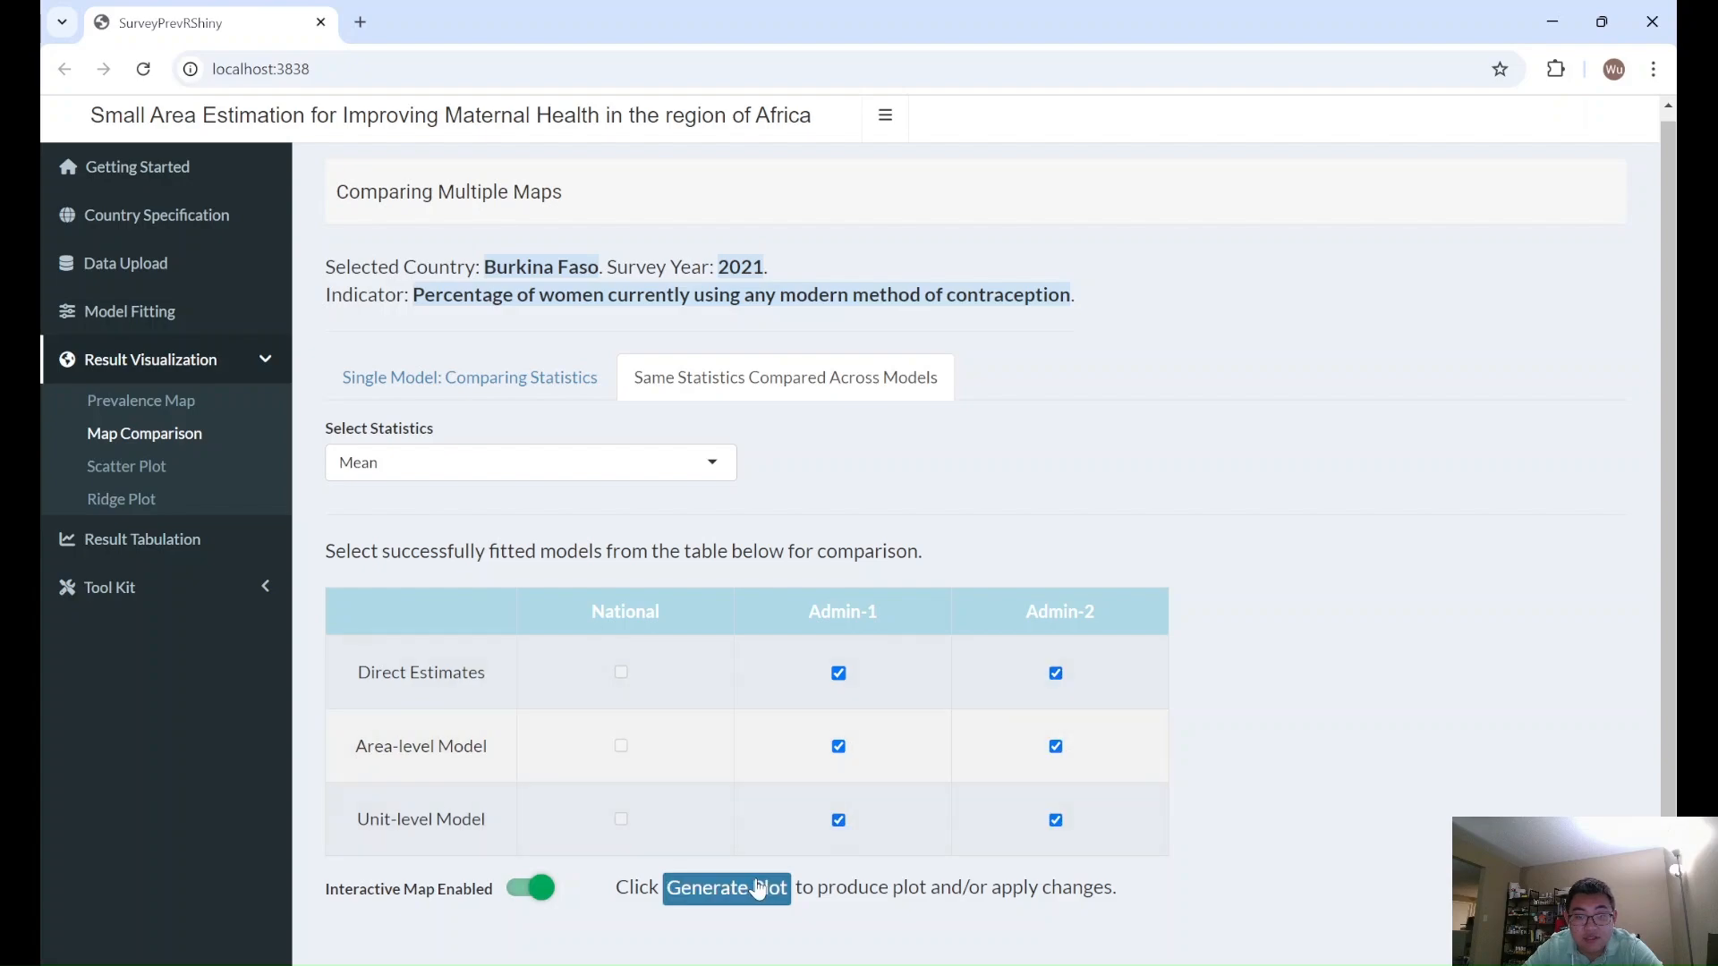
pyautogui.click(738, 891)
pyautogui.moveTo(1675, 304); pyautogui.dragTo(1679, 732)
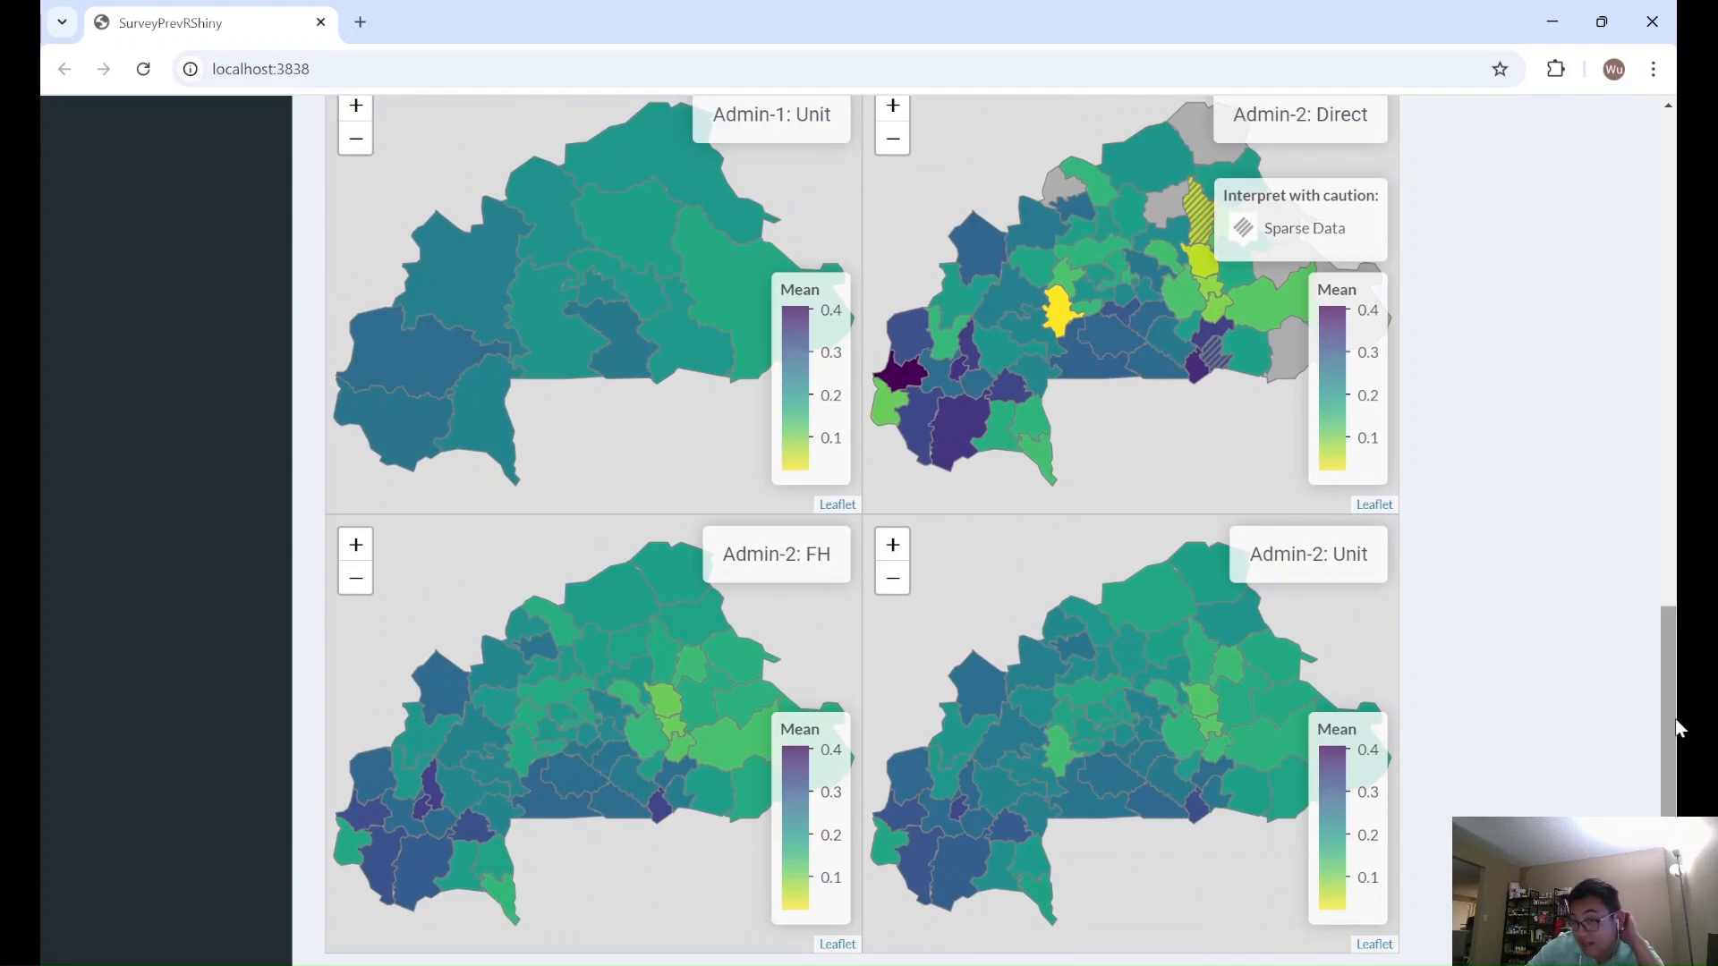
pyautogui.moveTo(1216, 365)
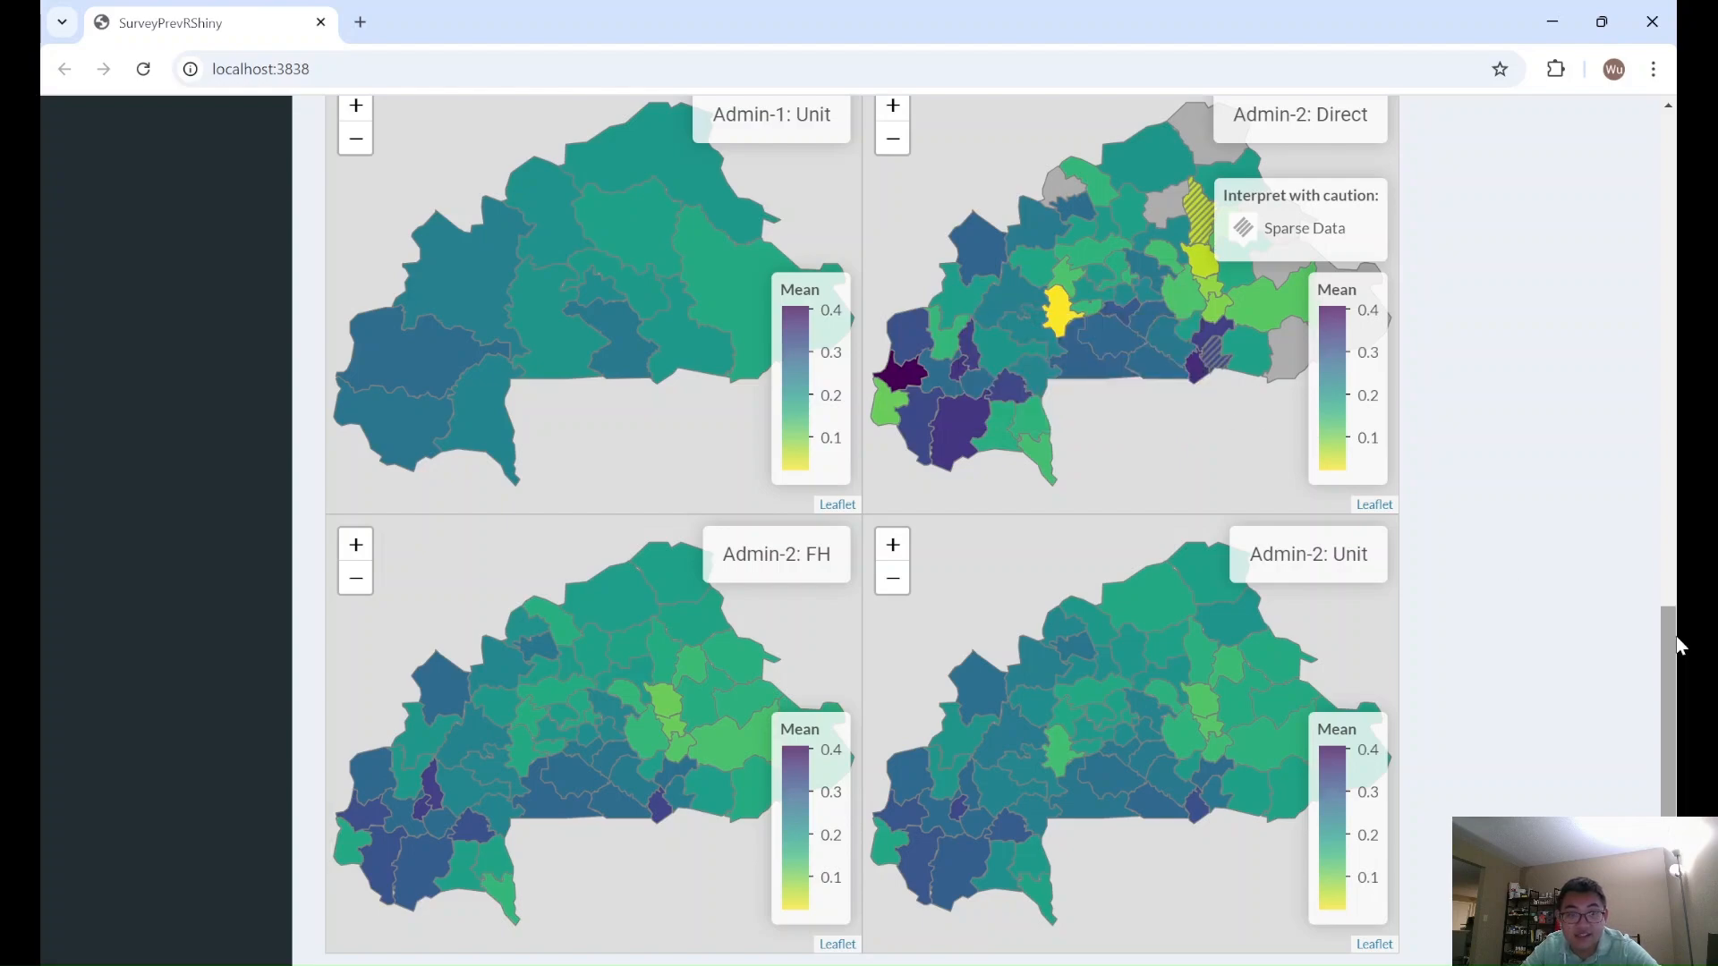
pyautogui.scroll(-1, 1673, 650)
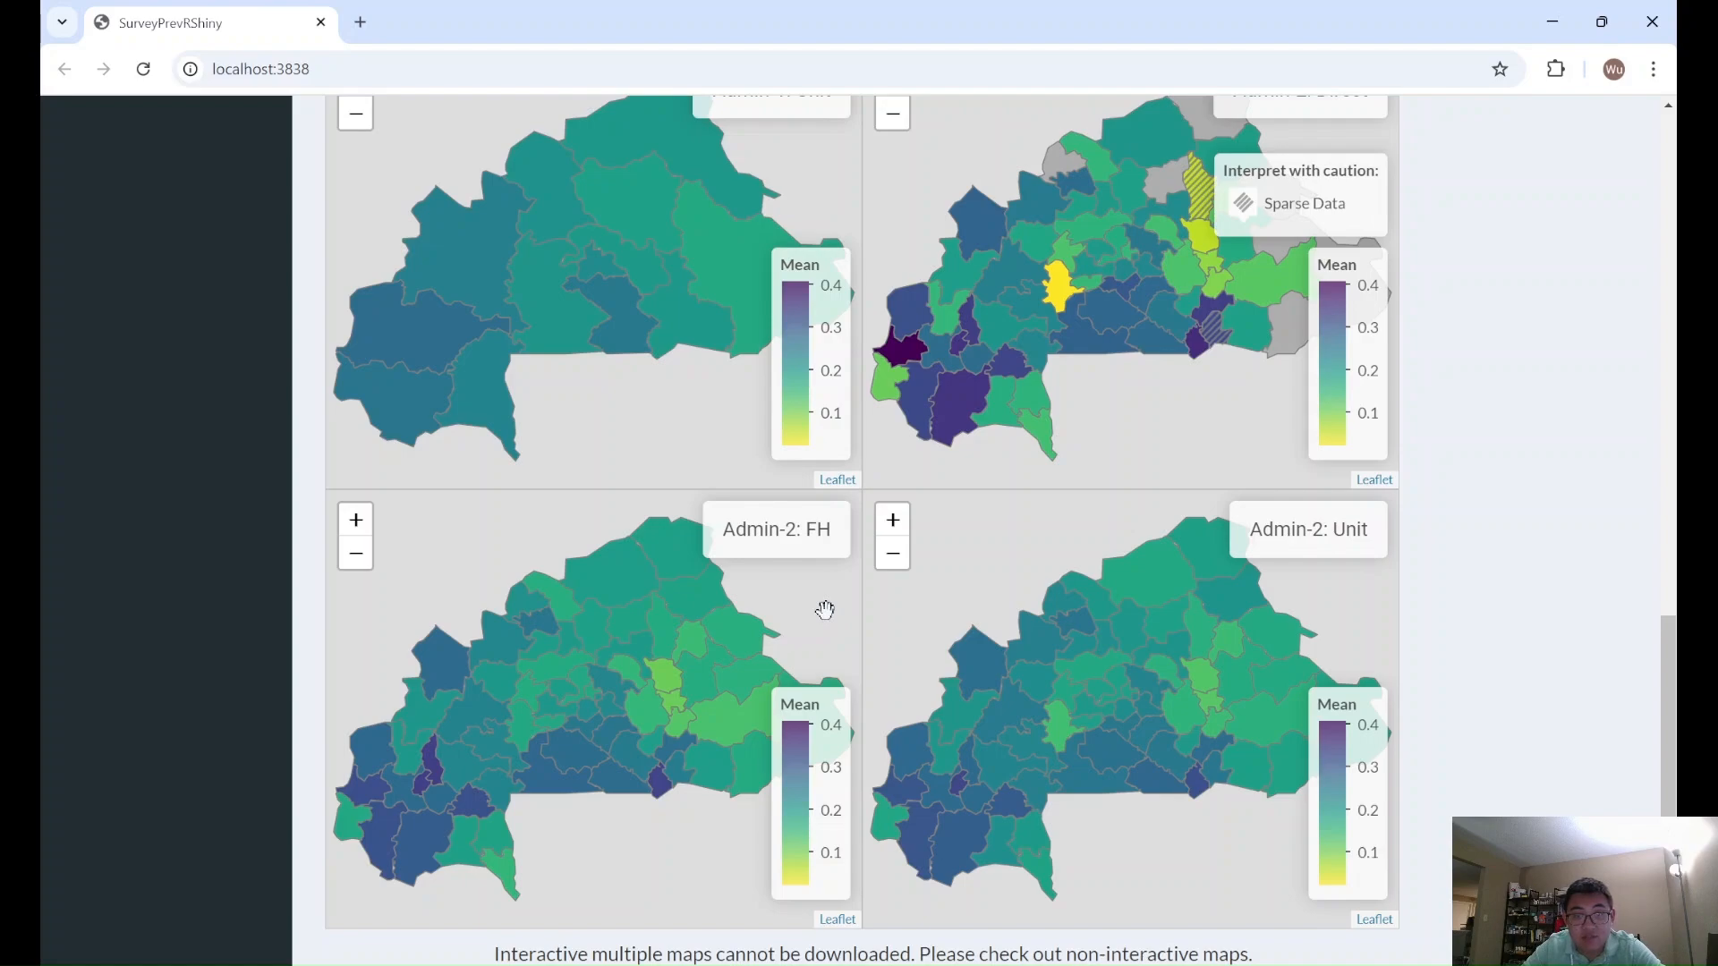
pyautogui.moveTo(1179, 686)
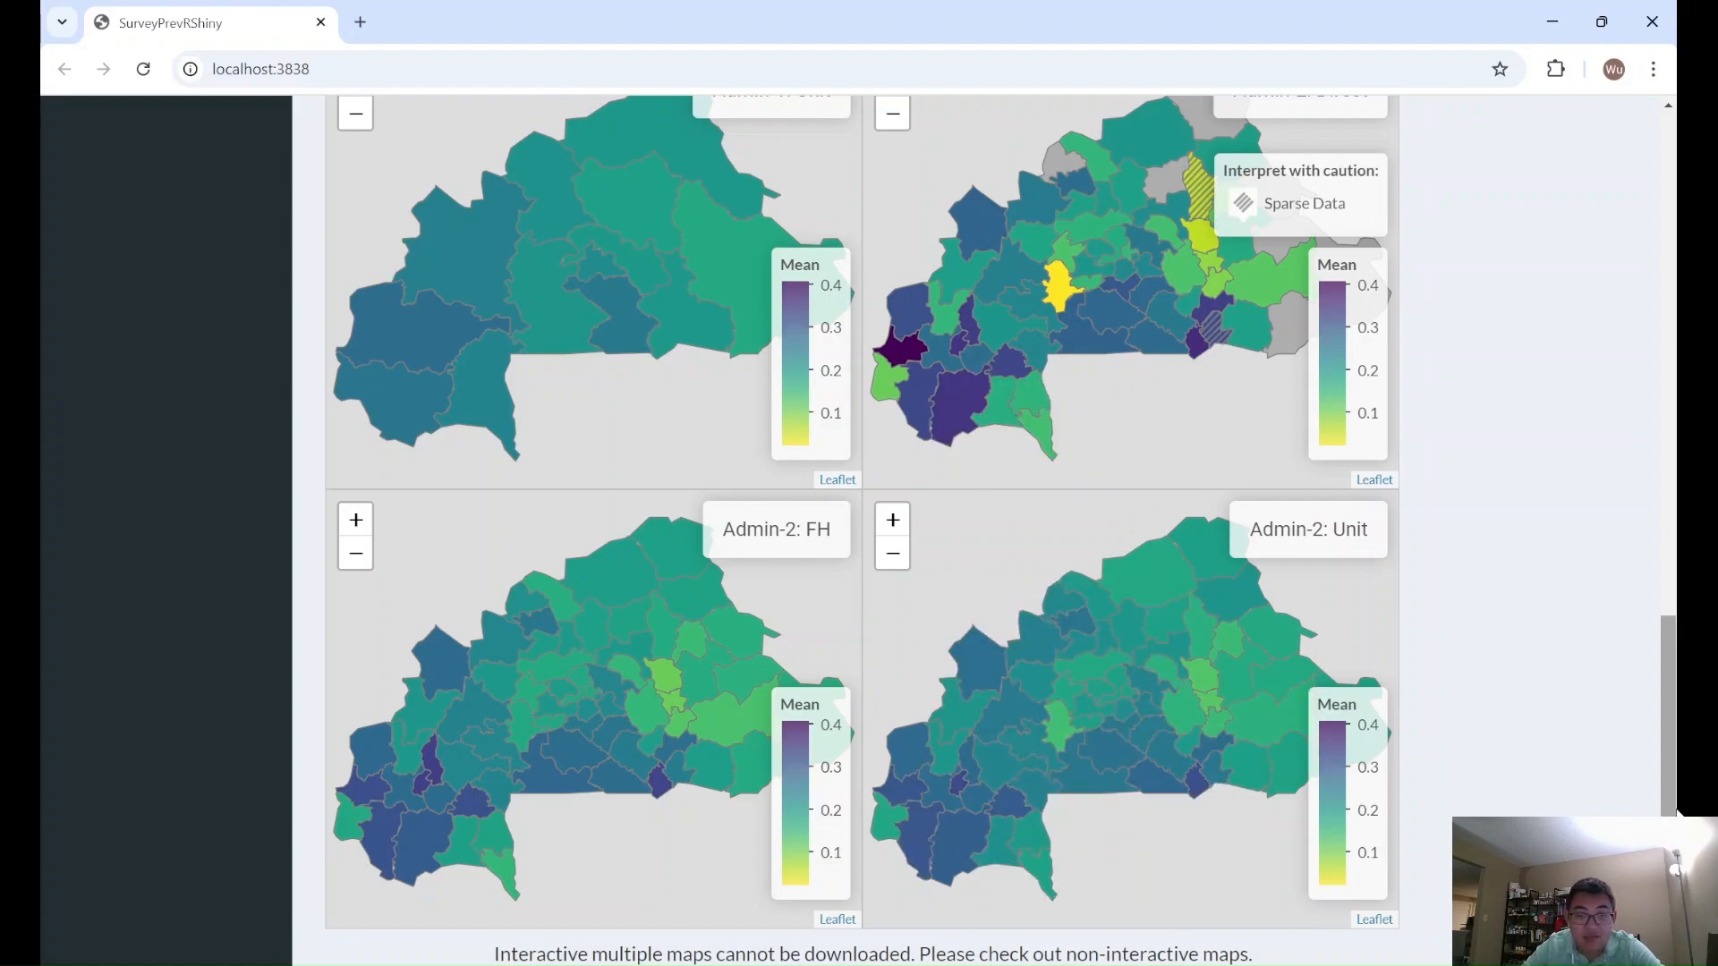
# - Create an Admin-2 scatter plot of the Mean with Direct Estimates on the X-axis and Unit-level Model on the Y-axis, and inspect the outlying points
pyautogui.moveTo(1679, 810); pyautogui.dragTo(1681, 304)
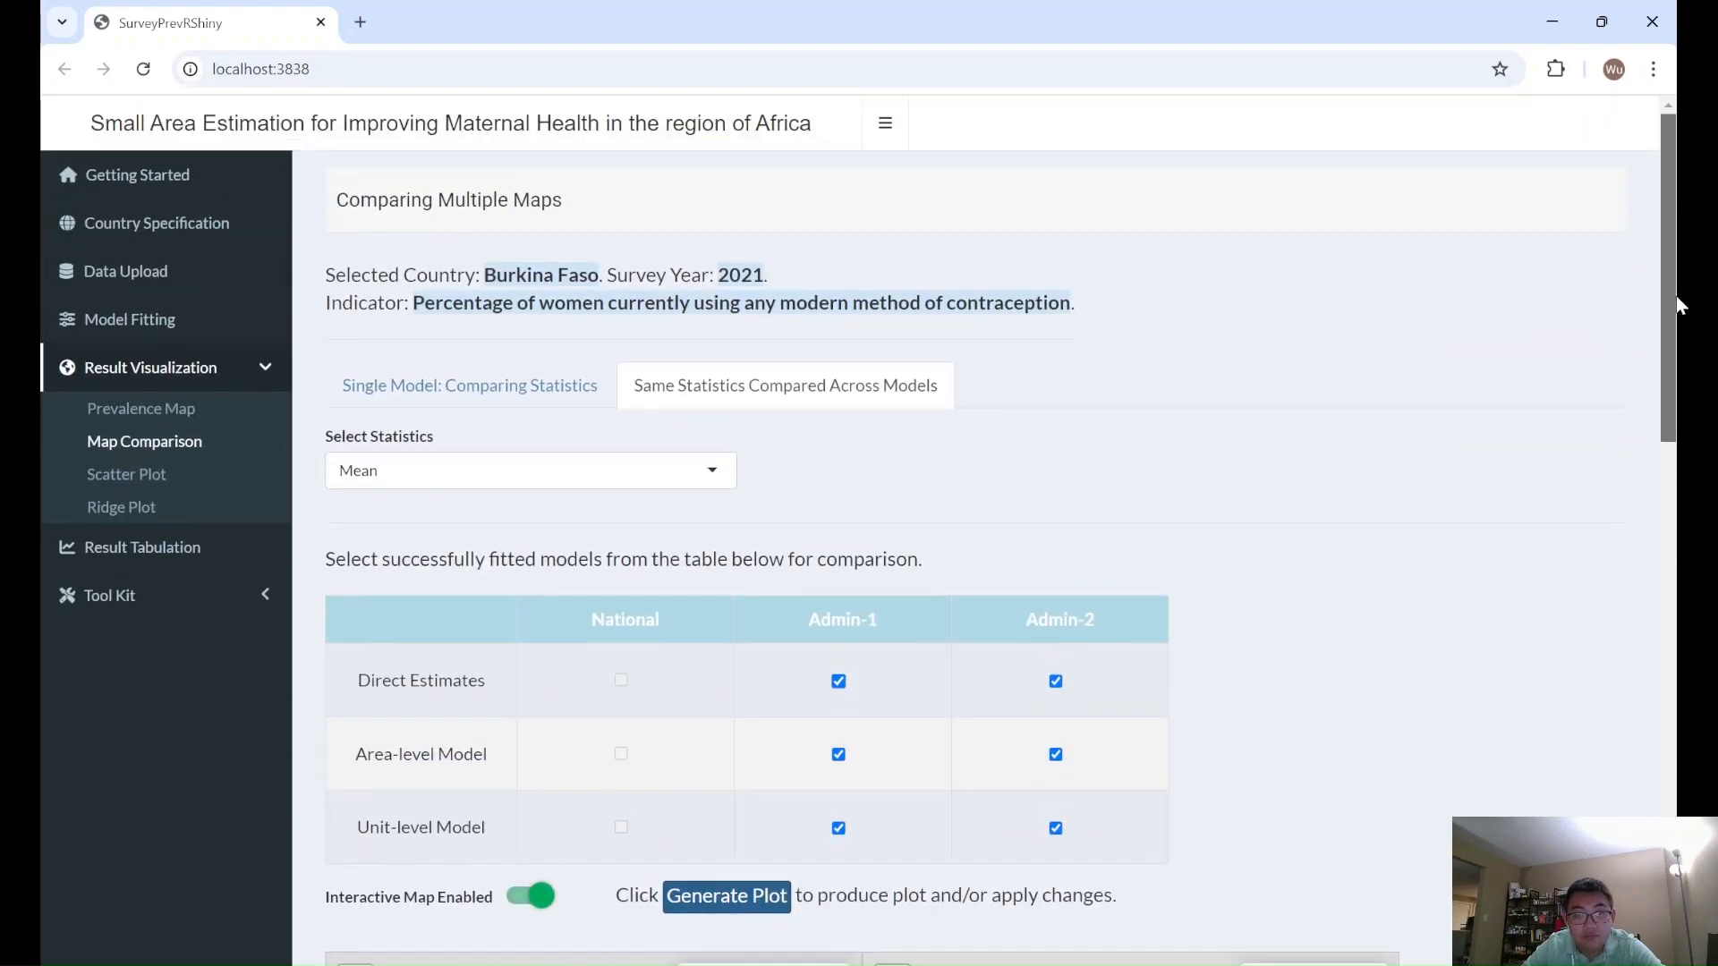
pyautogui.click(120, 492)
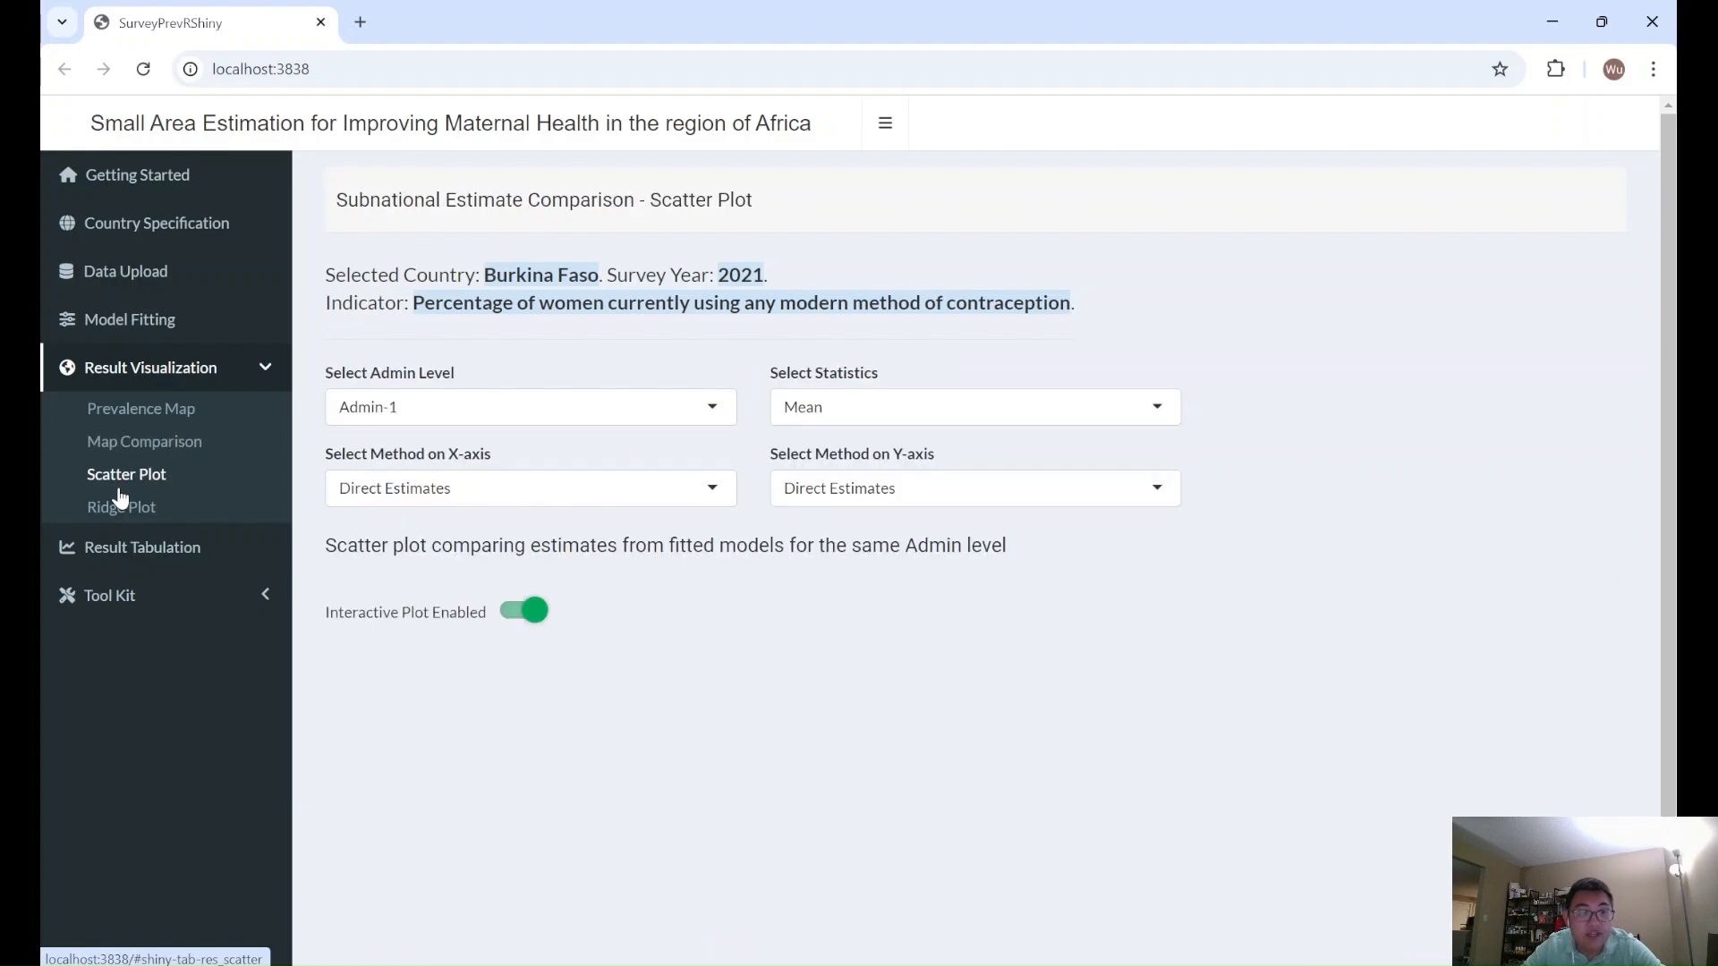
pyautogui.scroll(-1, 1176, 595)
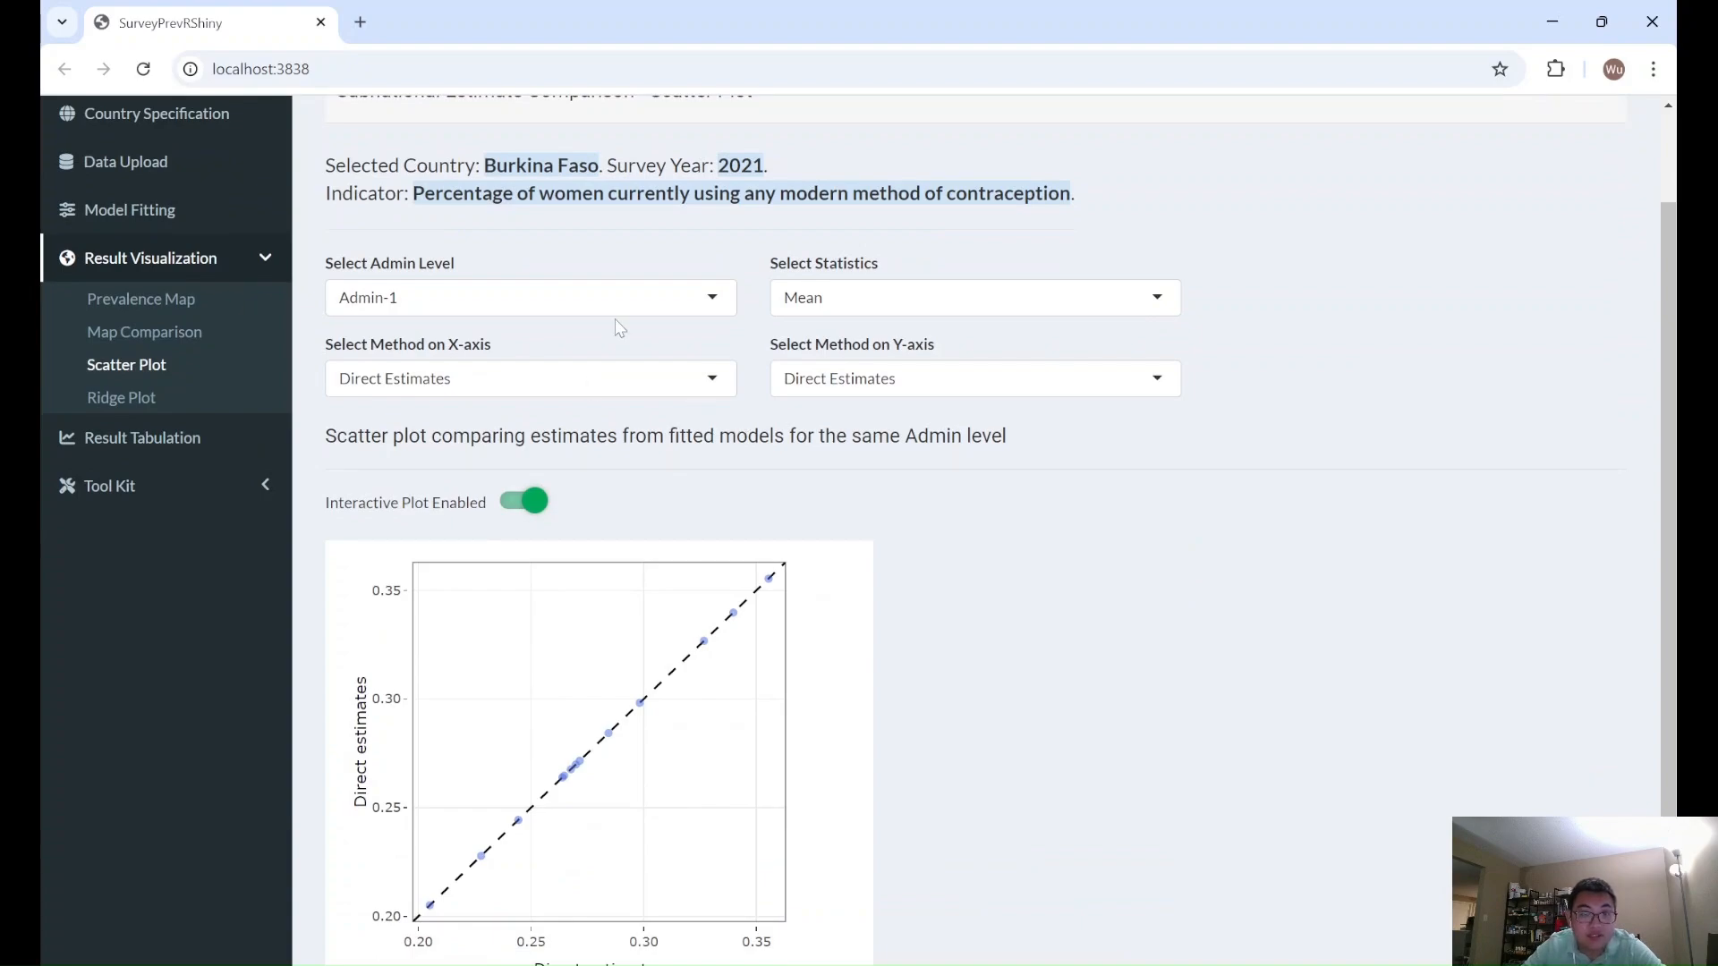
pyautogui.click(642, 303)
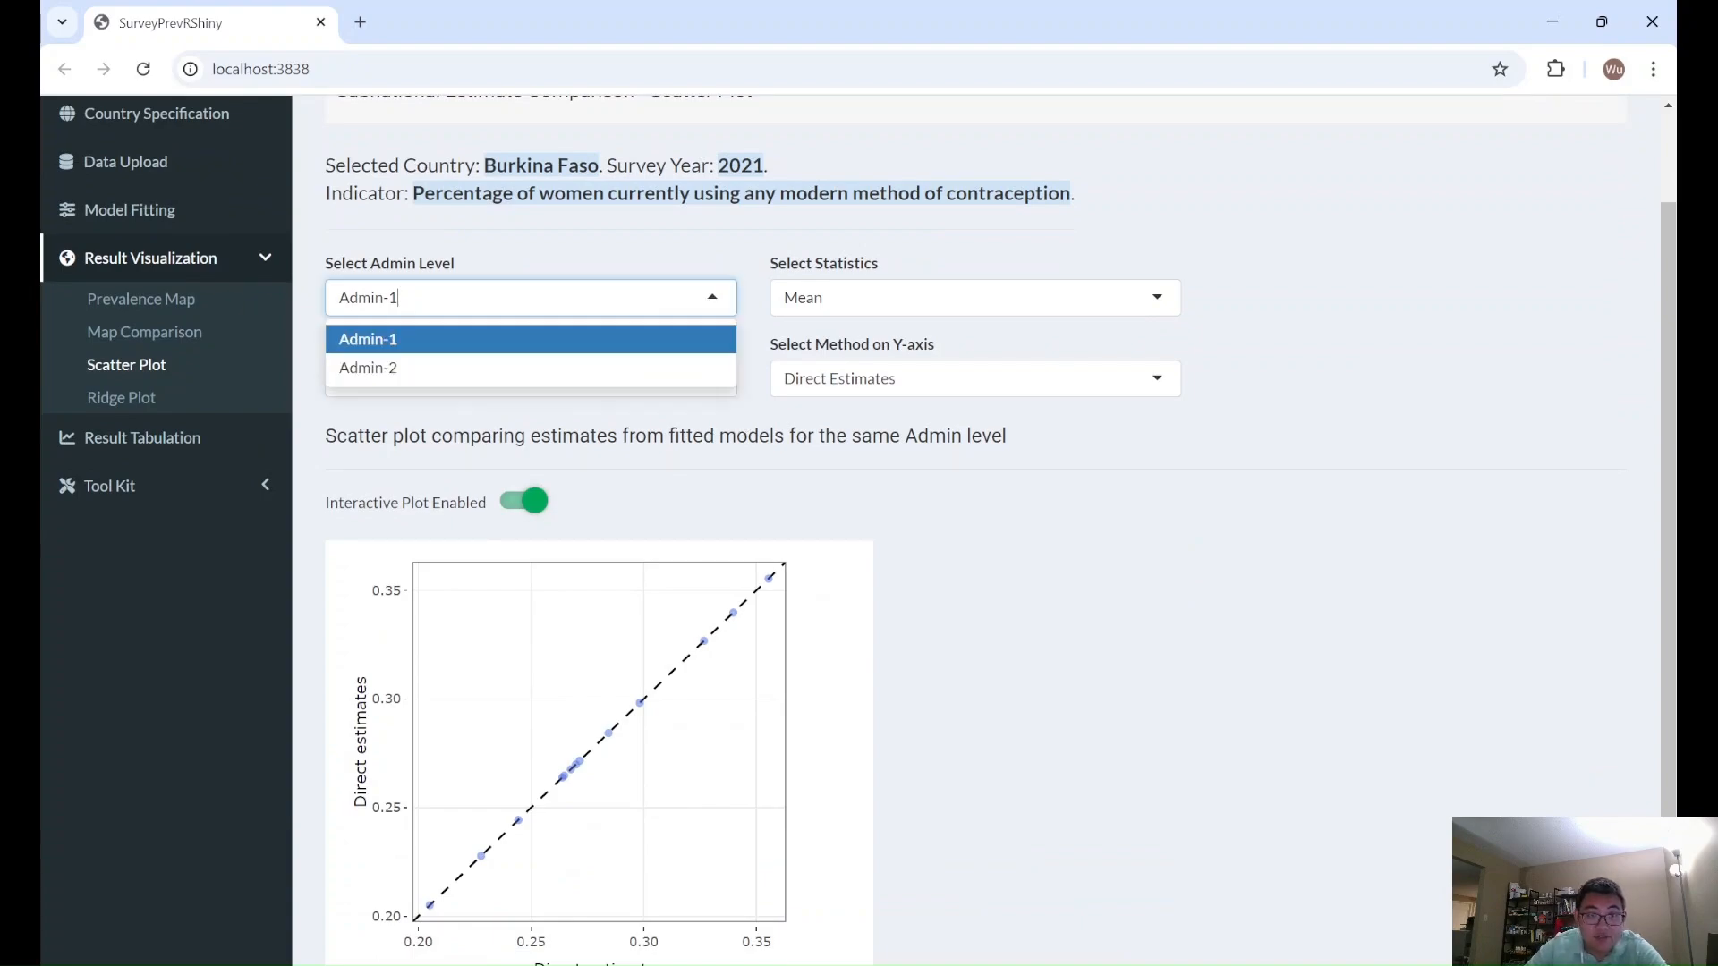
pyautogui.click(557, 366)
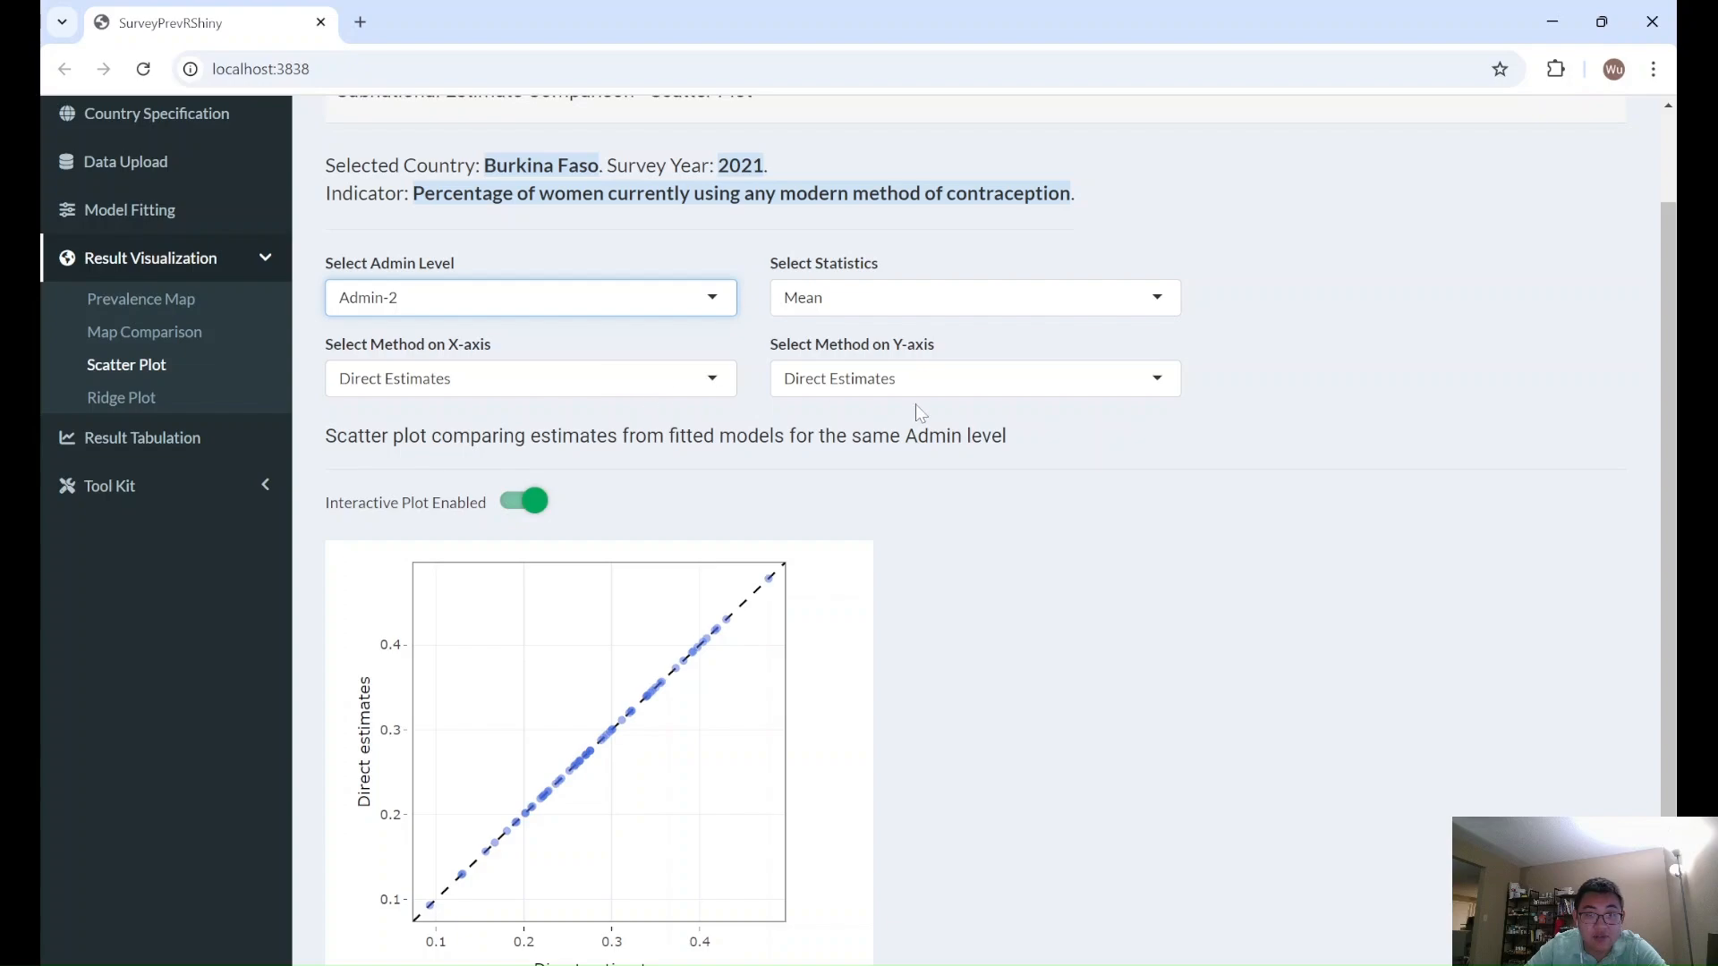
pyautogui.click(832, 387)
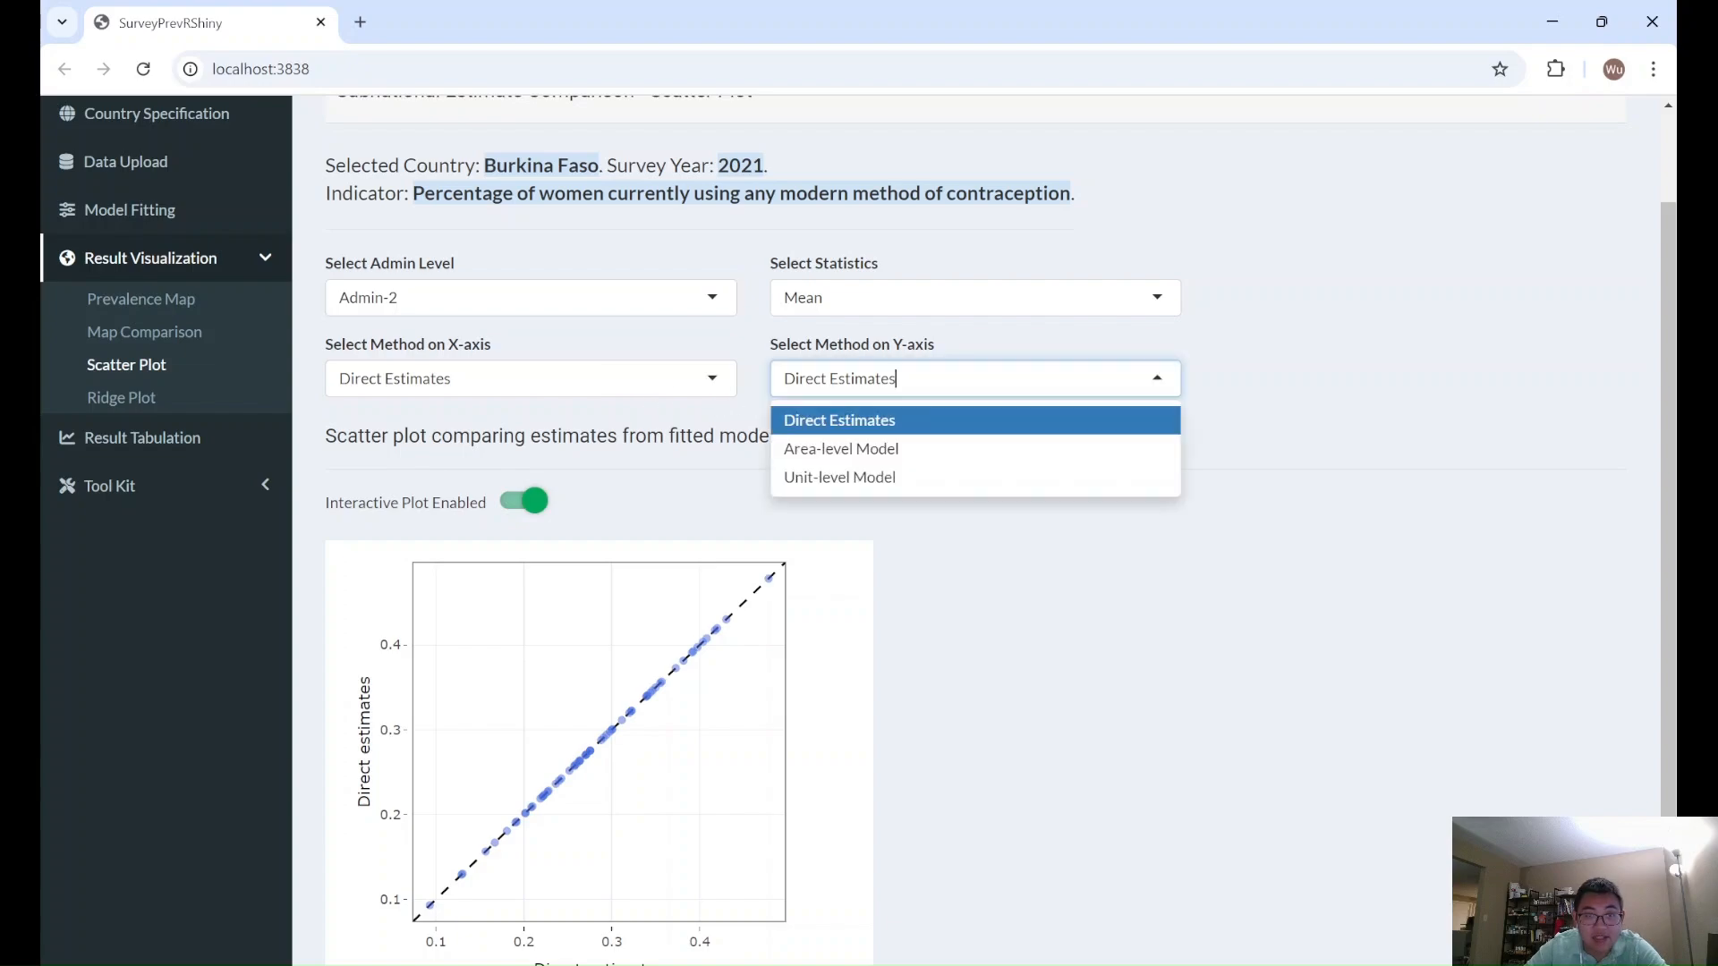
pyautogui.click(864, 480)
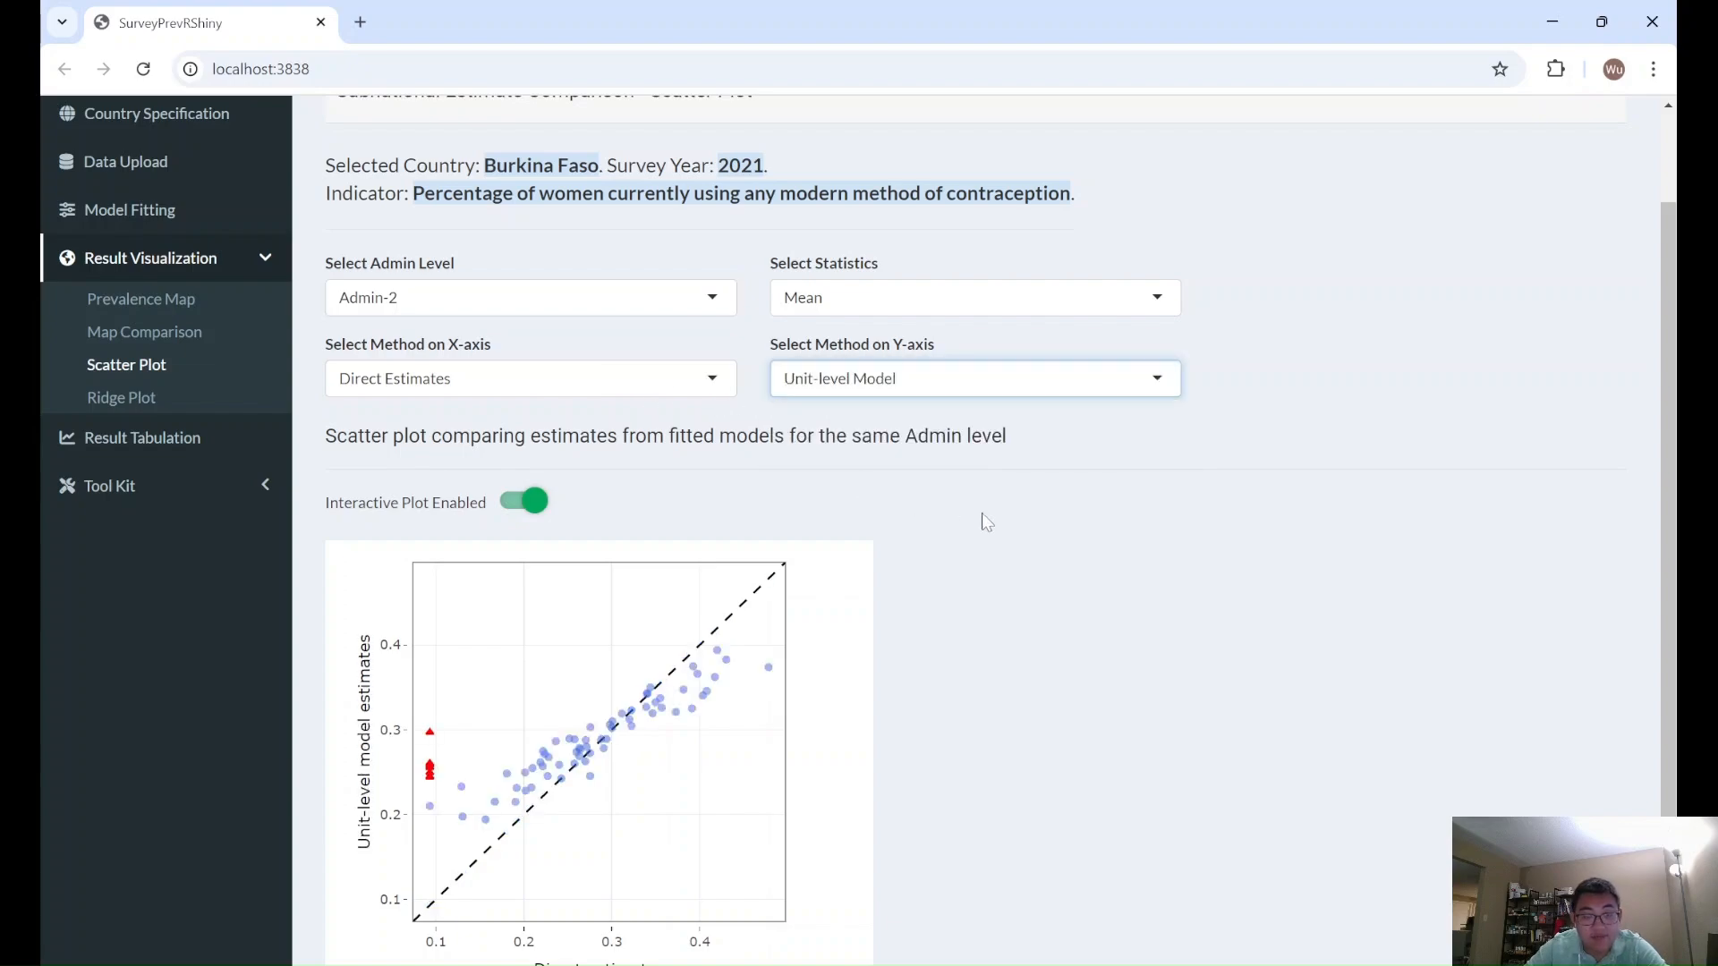
pyautogui.scroll(-1, 984, 521)
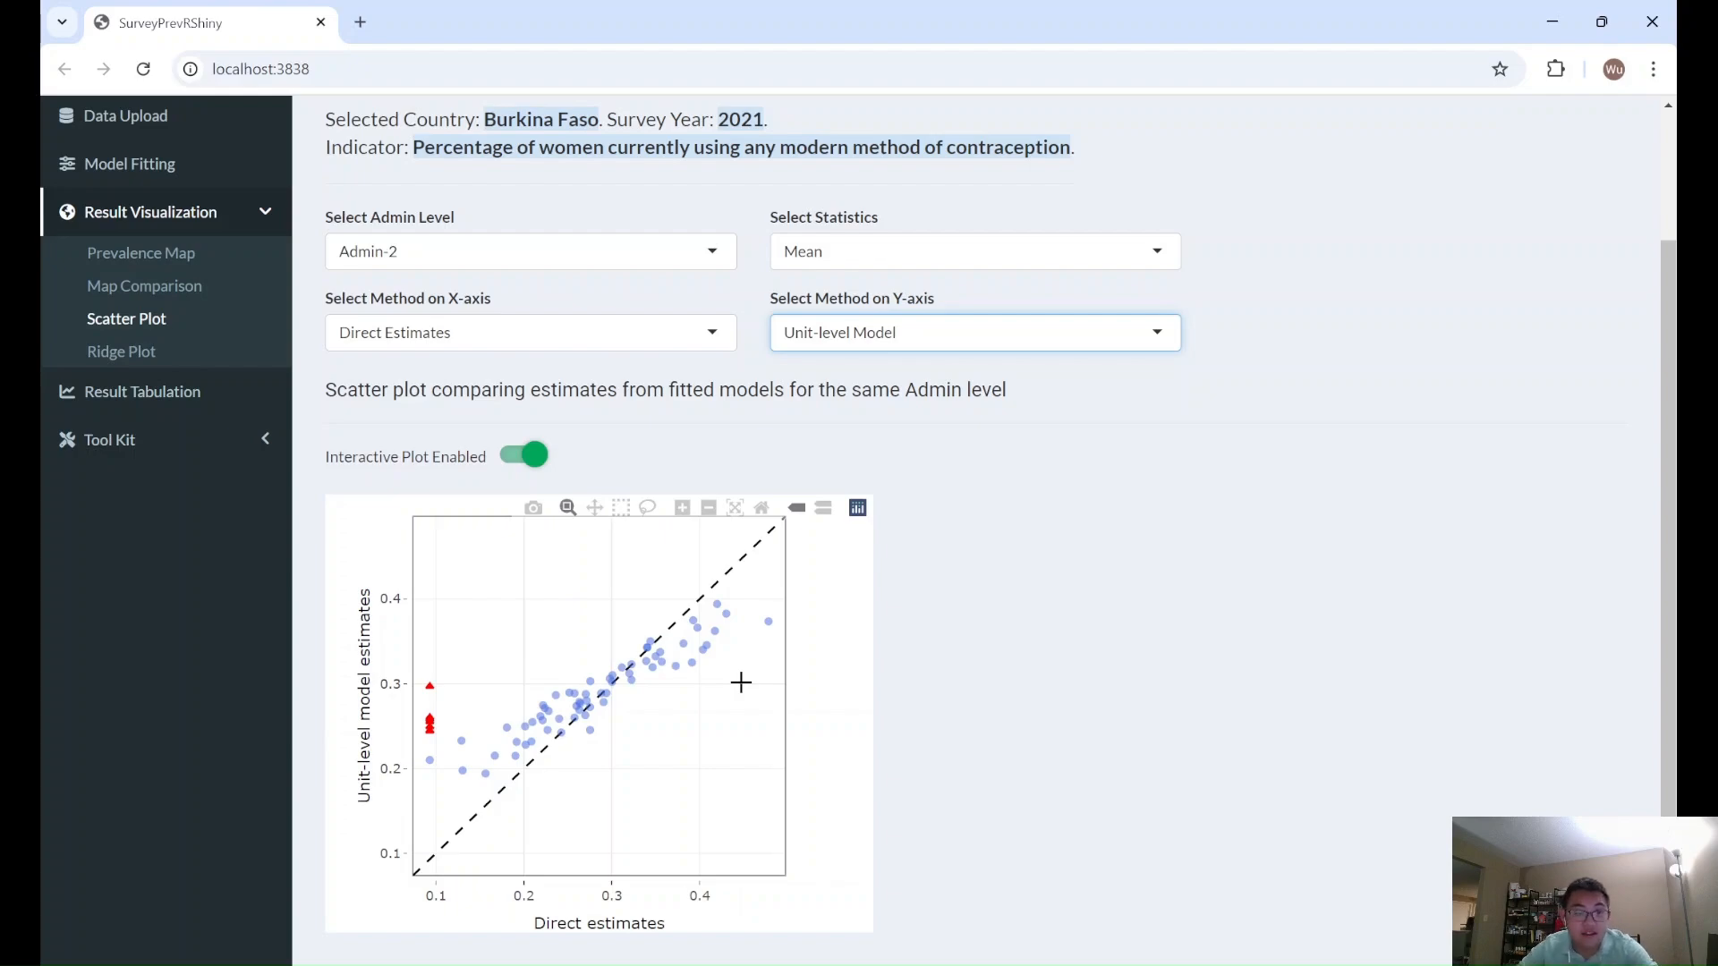
pyautogui.moveTo(430, 687)
pyautogui.moveTo(438, 732)
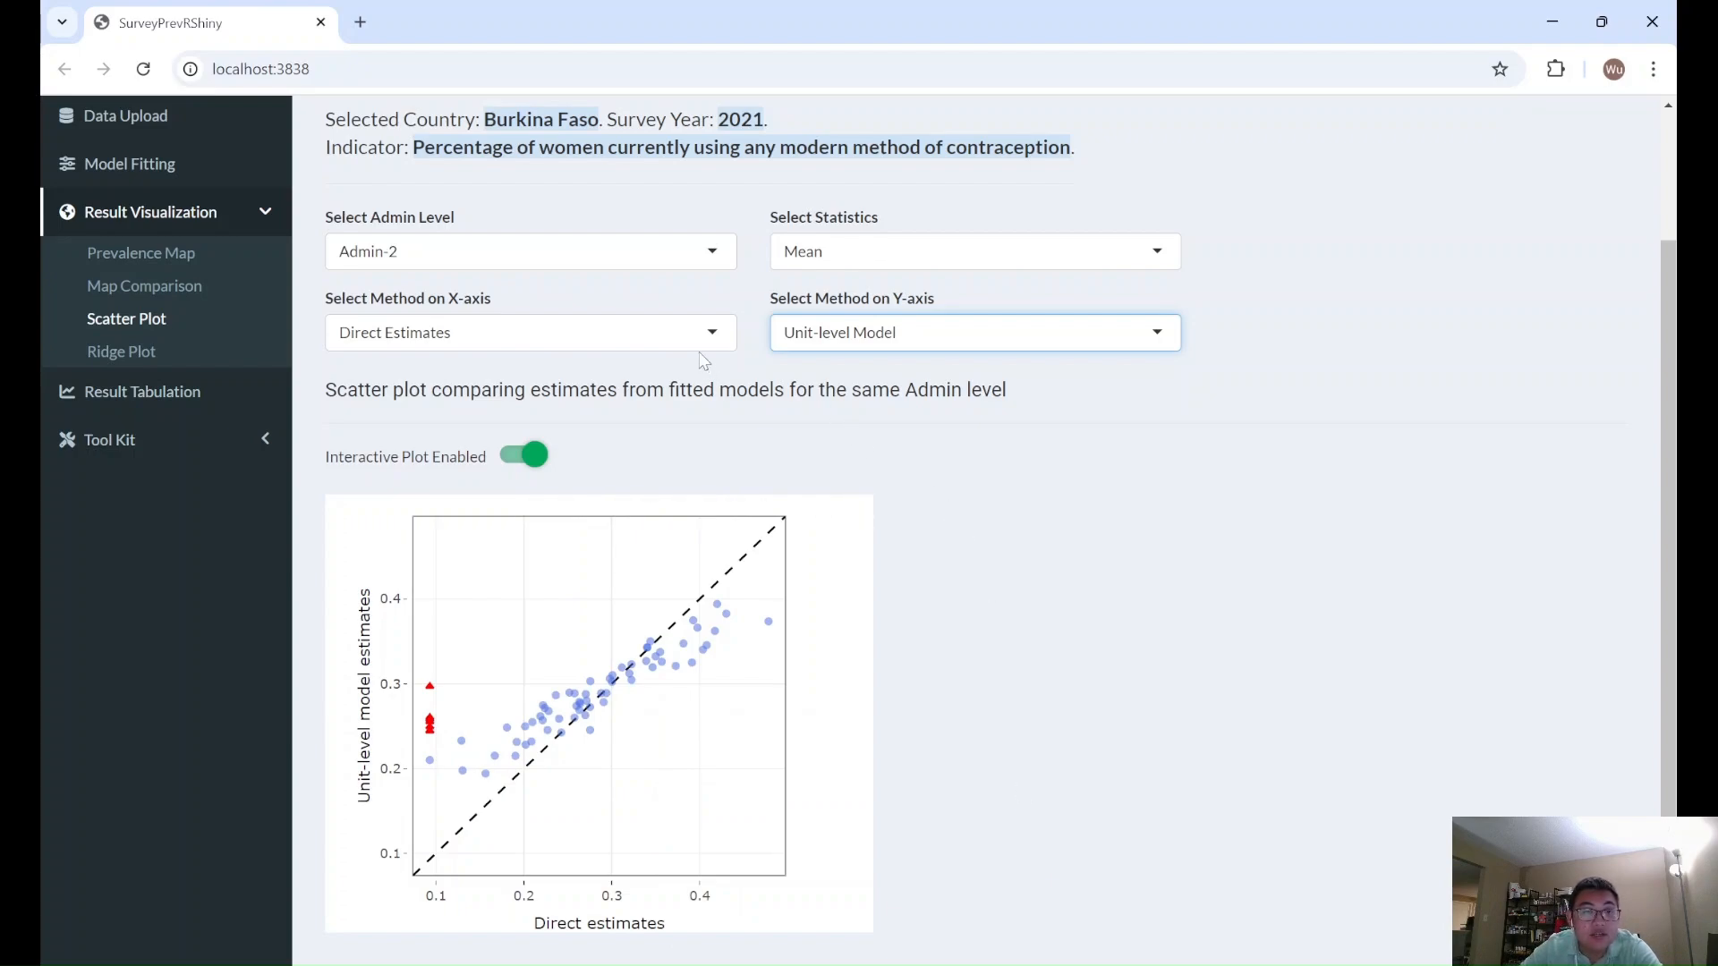
# - Open the ridge plot for the Area-level Model at Admin-1 and examine the posterior densities of all regions
pyautogui.click(171, 356)
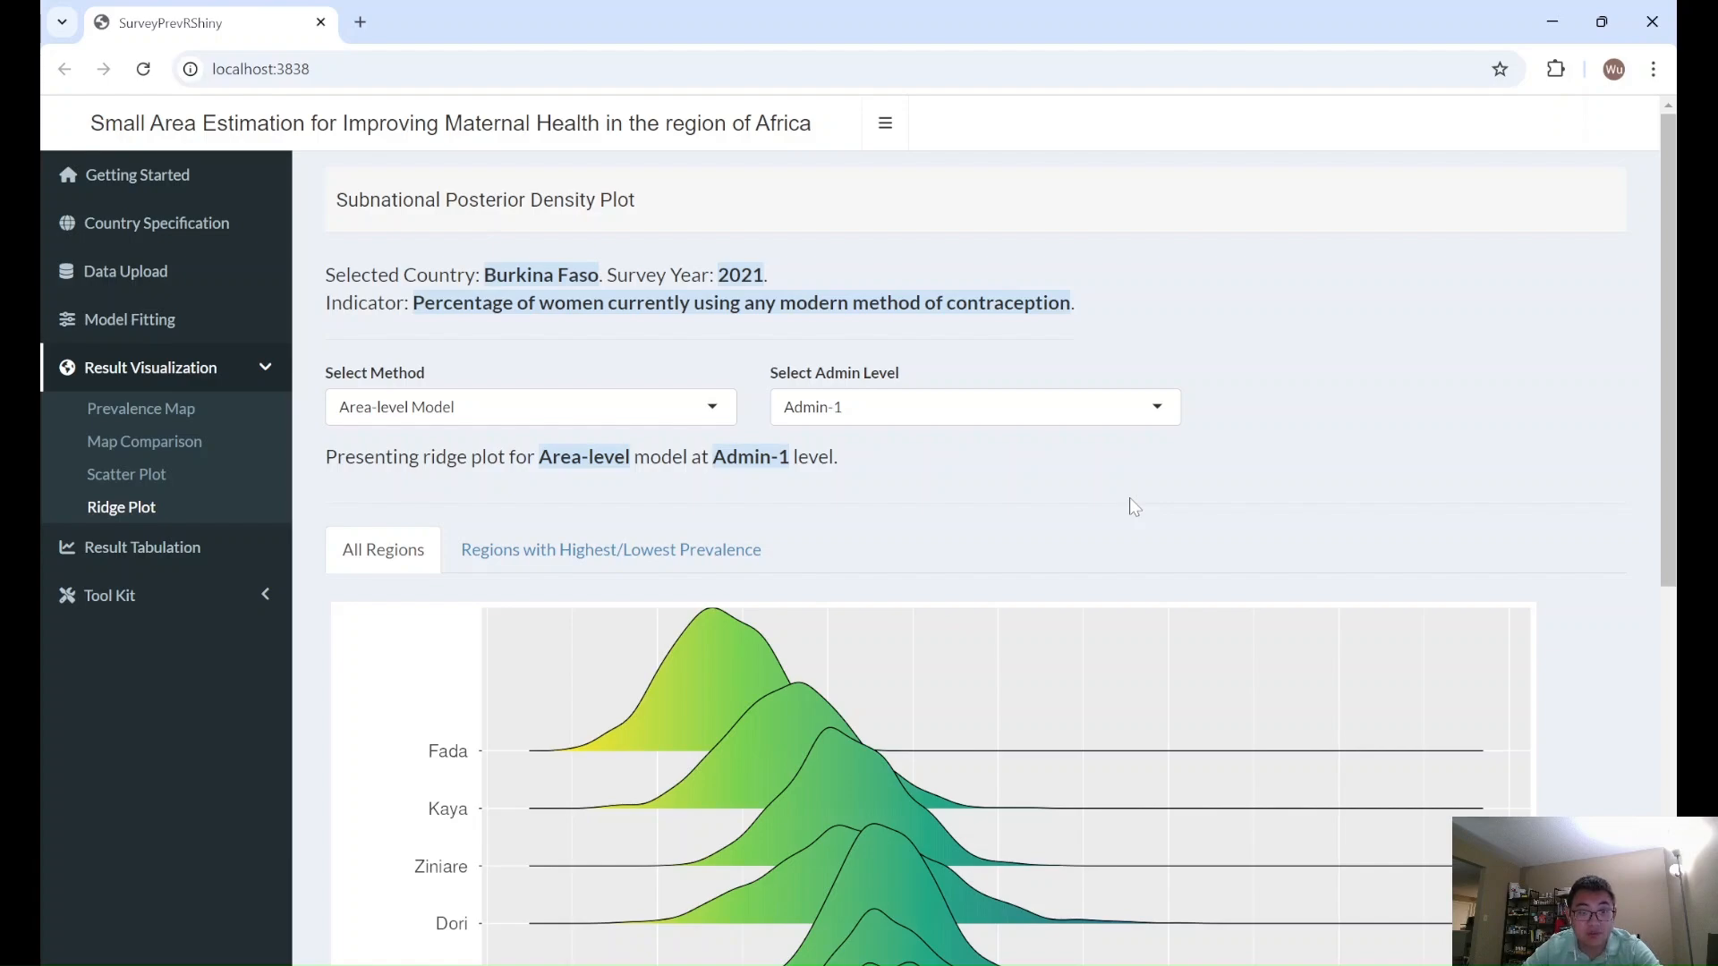
pyautogui.scroll(-3, 1129, 508)
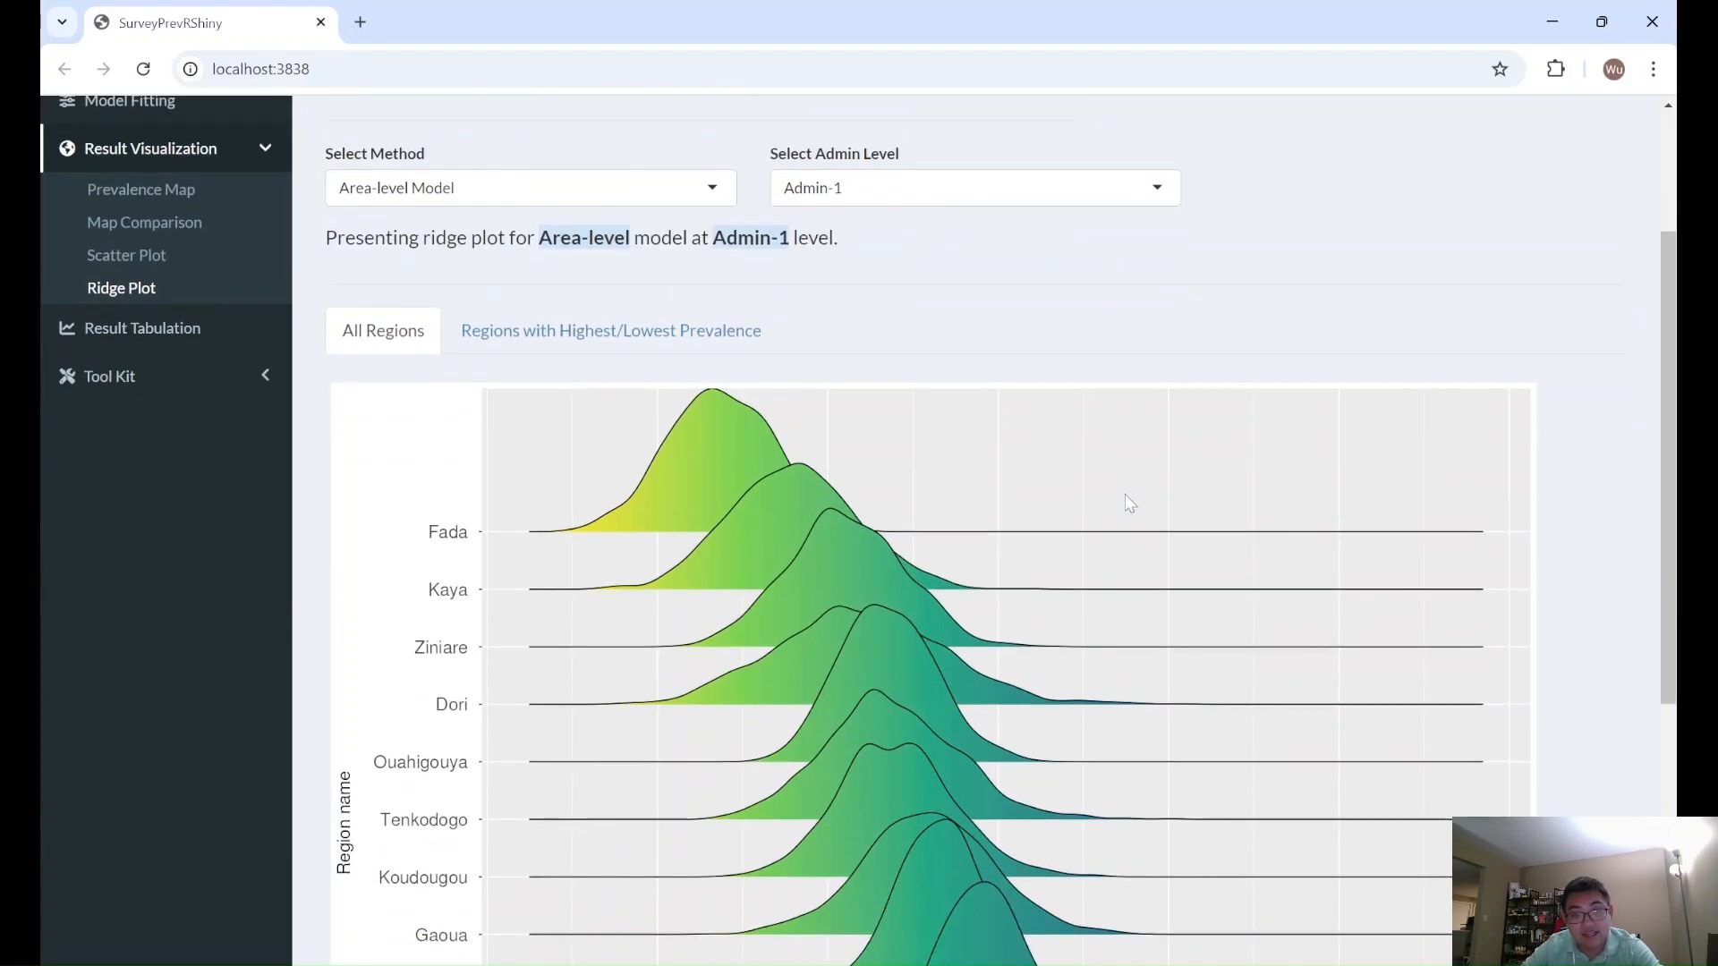
pyautogui.moveTo(1676, 325); pyautogui.dragTo(1678, 385)
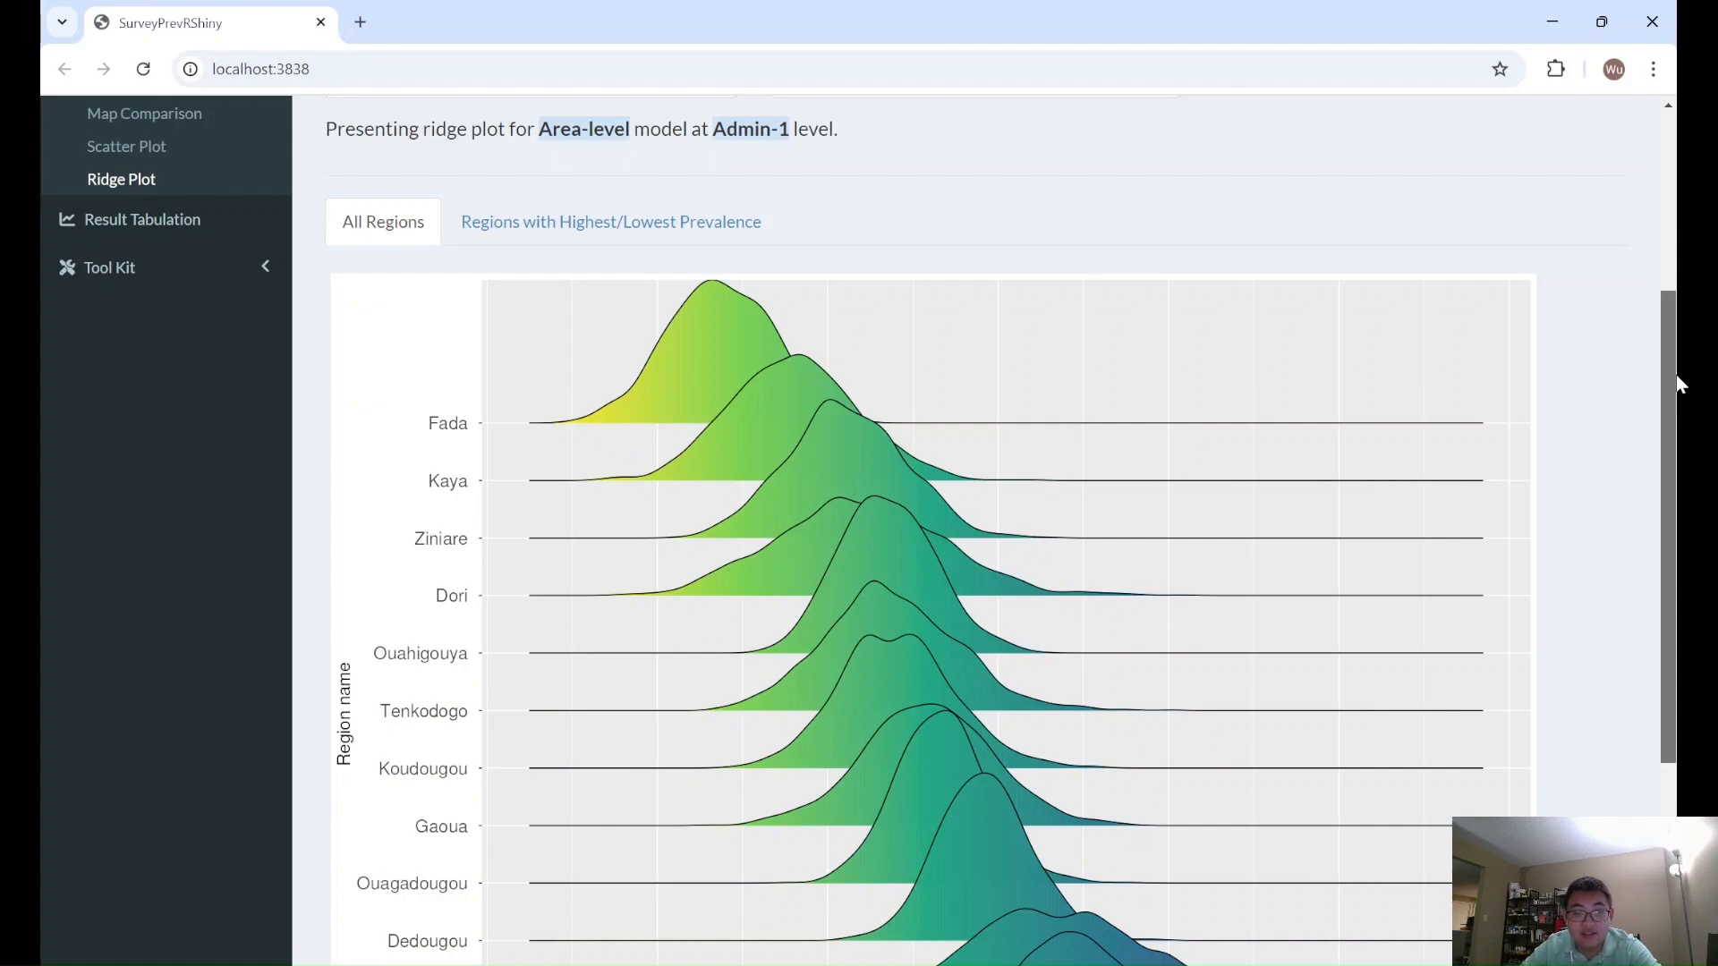
pyautogui.moveTo(1678, 385); pyautogui.dragTo(1670, 482)
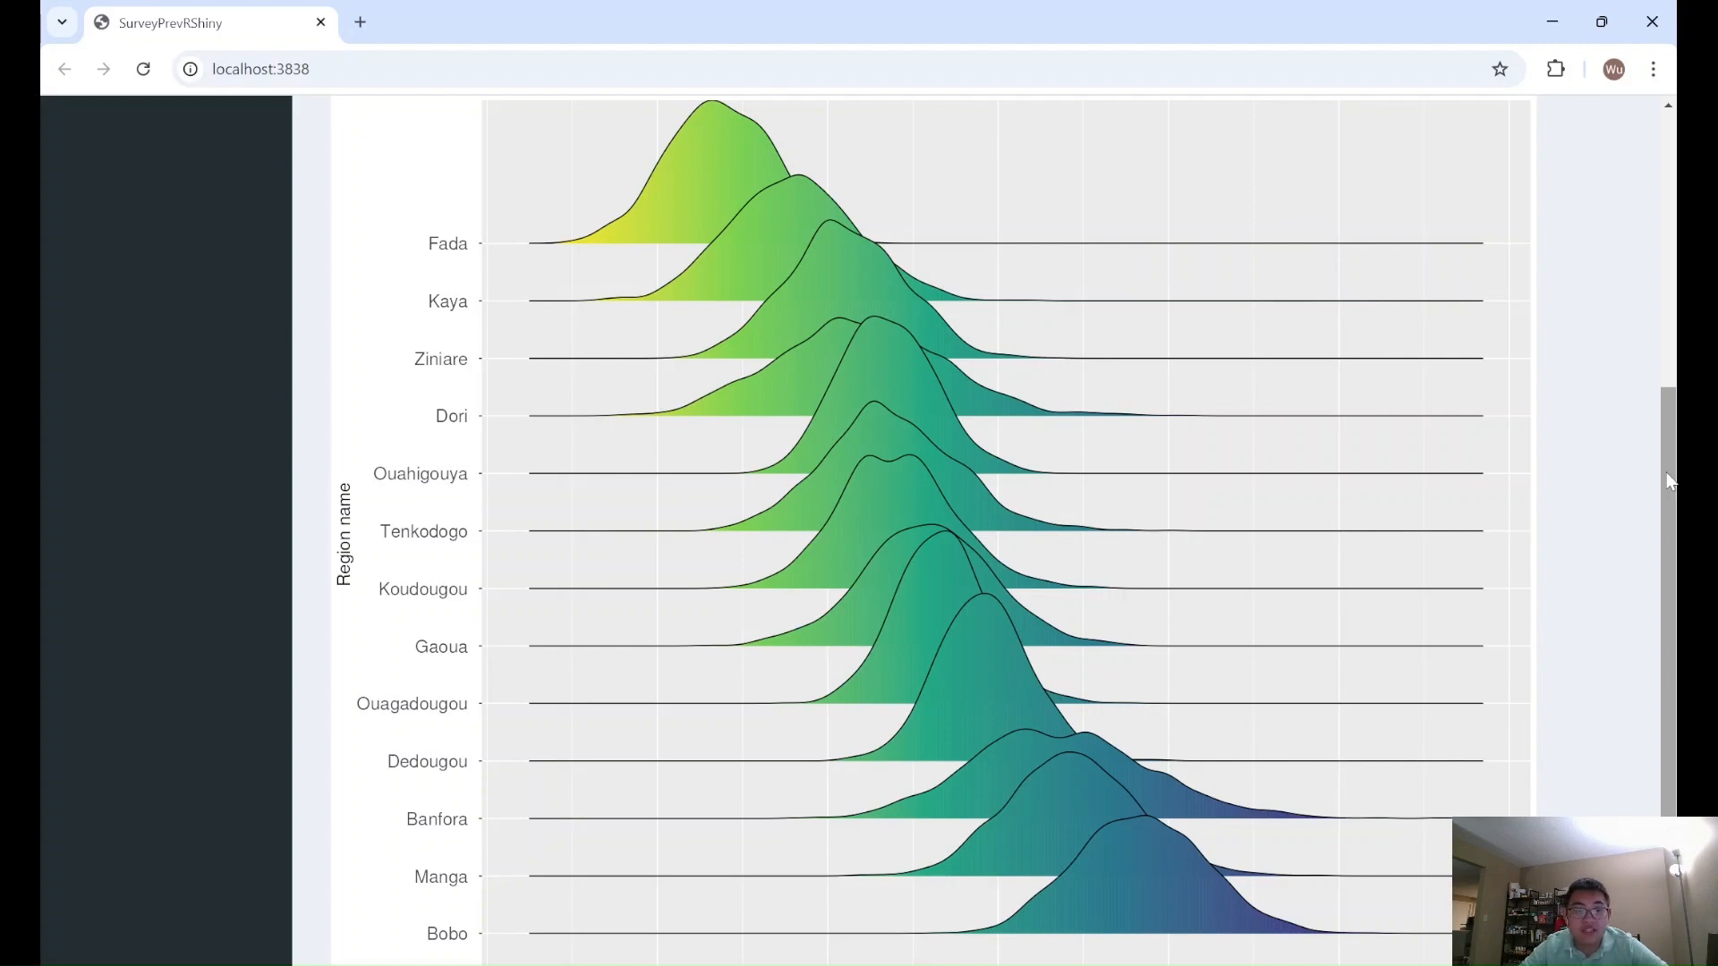
# - Switch the ridge plot to the Unit-level Model at Admin-2 and view the regions within Banfora
pyautogui.moveTo(1670, 482); pyautogui.dragTo(1677, 259)
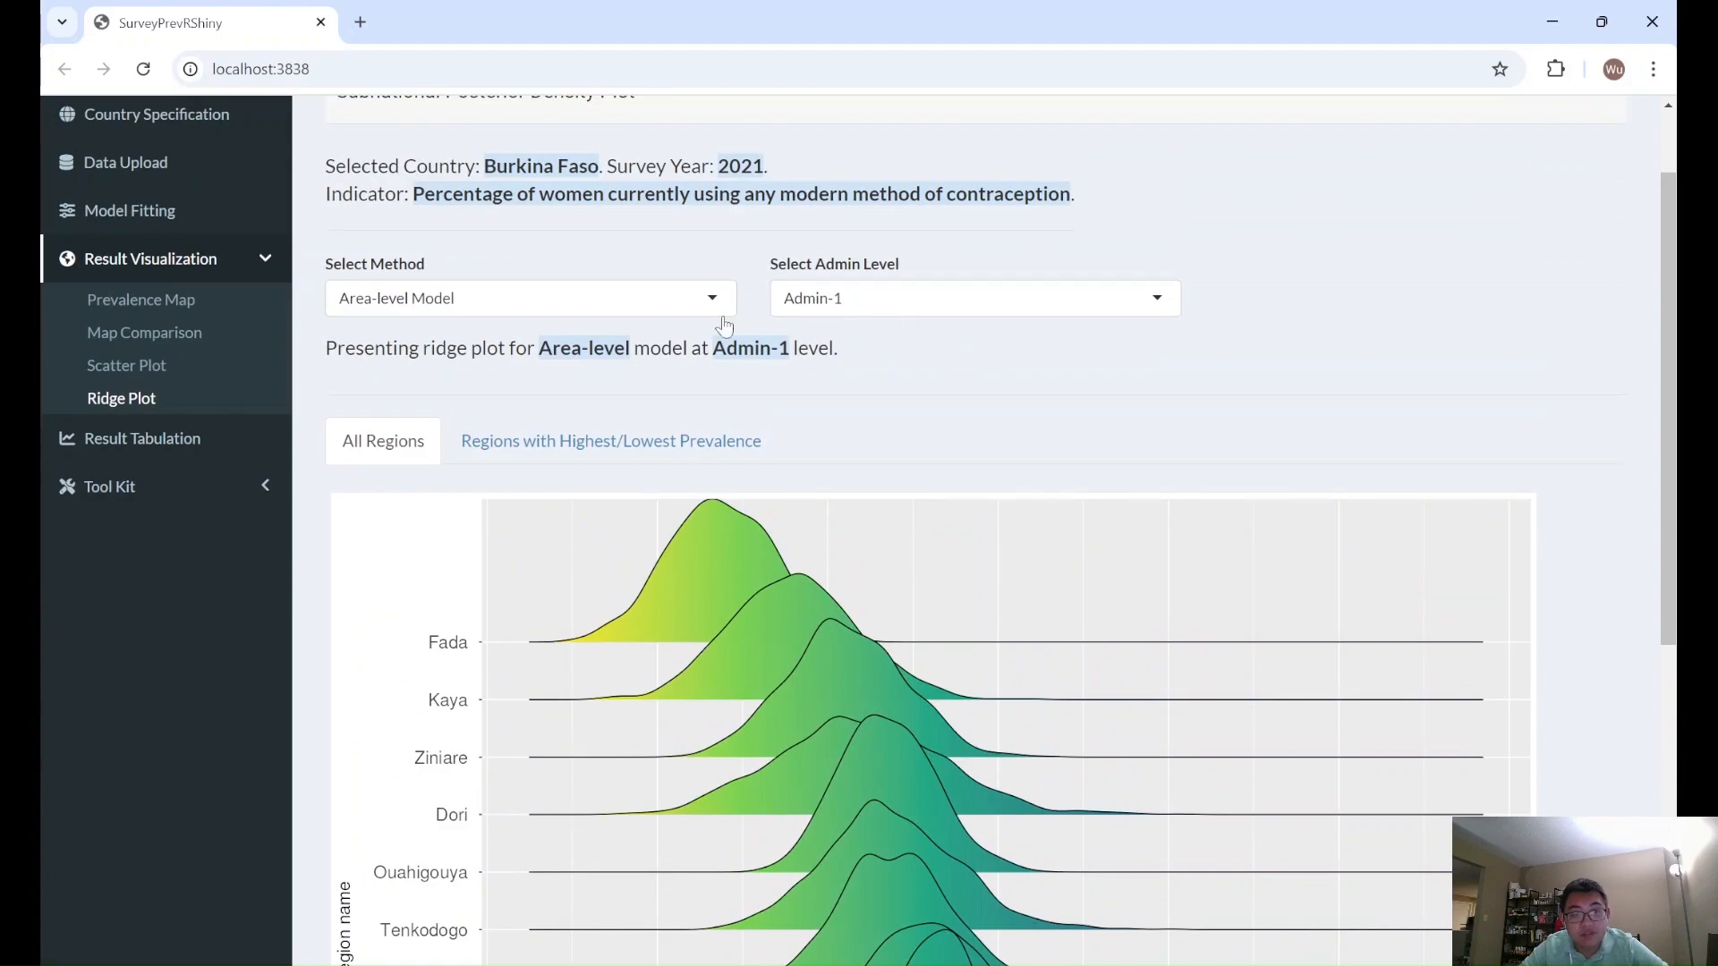
pyautogui.click(651, 306)
pyautogui.click(642, 370)
pyautogui.click(895, 298)
pyautogui.click(815, 368)
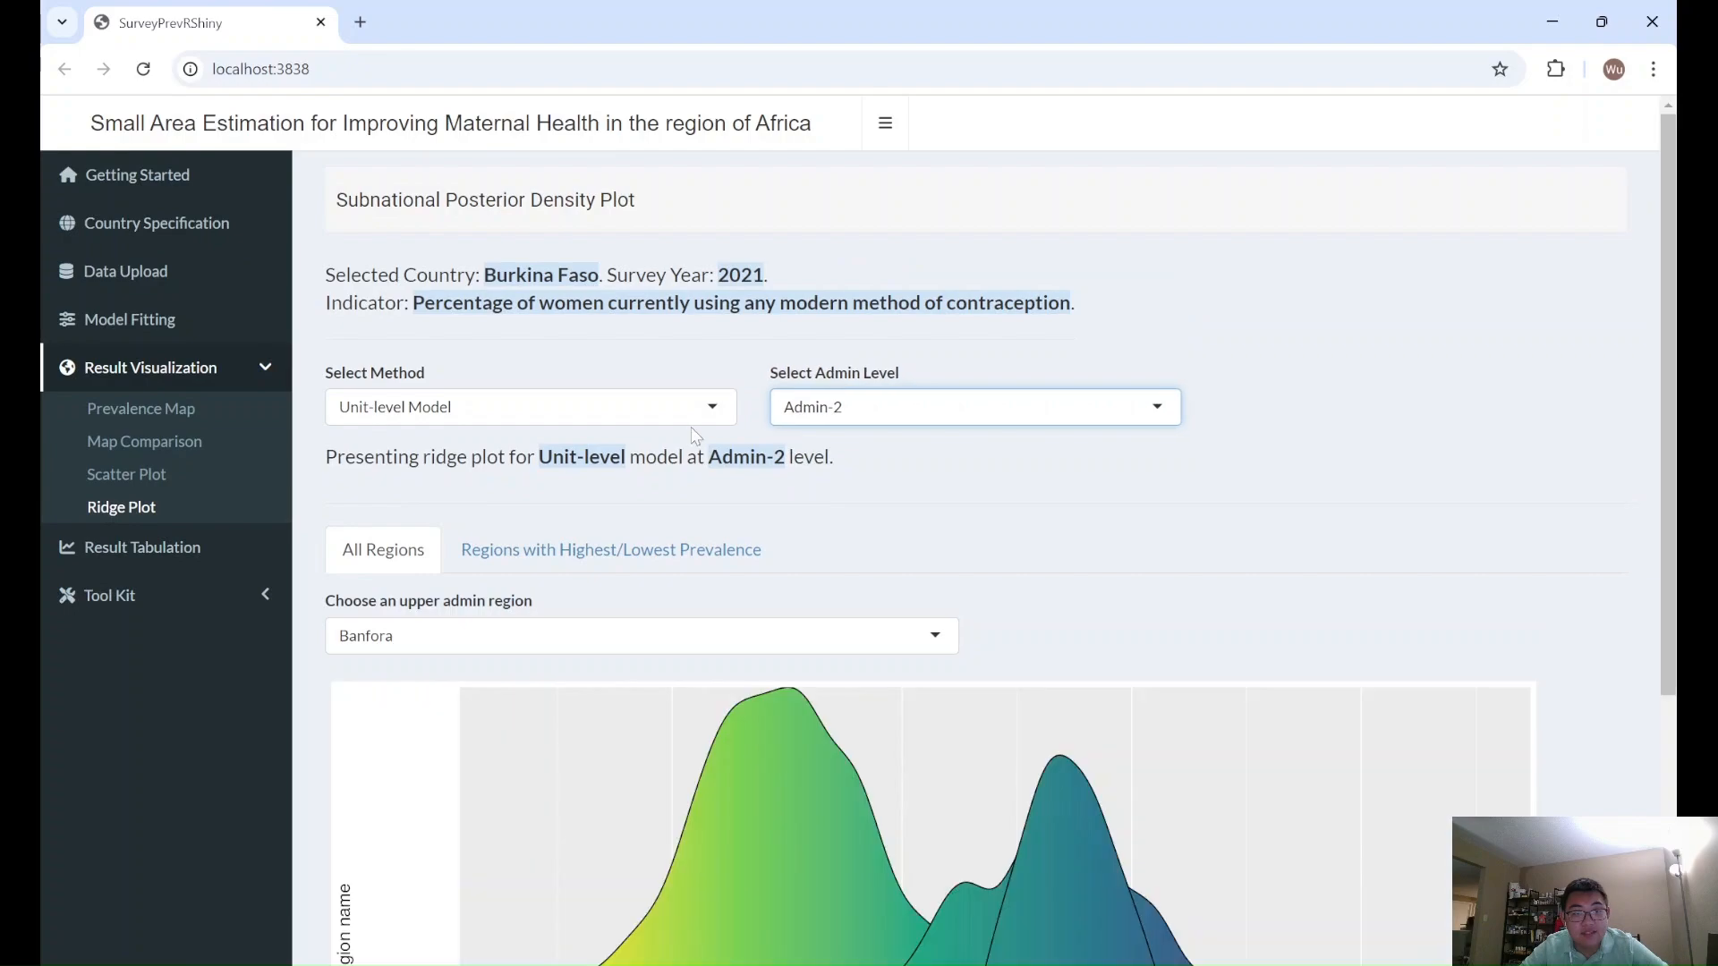
pyautogui.scroll(-1, 692, 439)
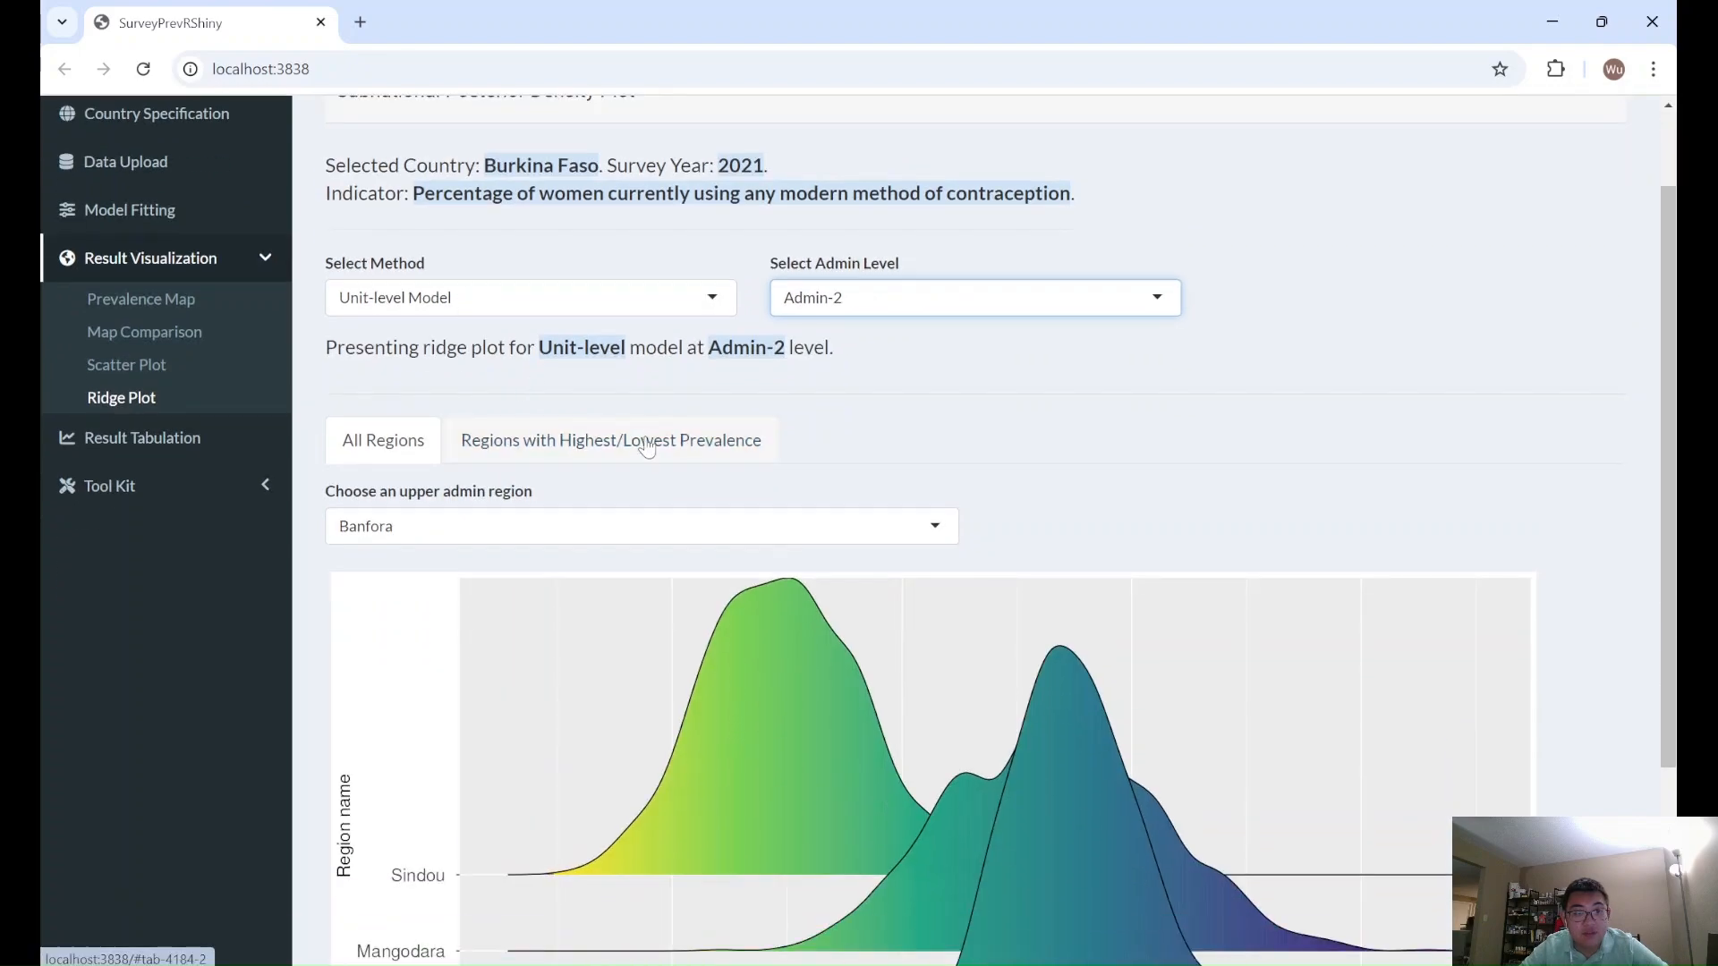
pyautogui.scroll(-3, 792, 450)
pyautogui.scroll(1, 740, 349)
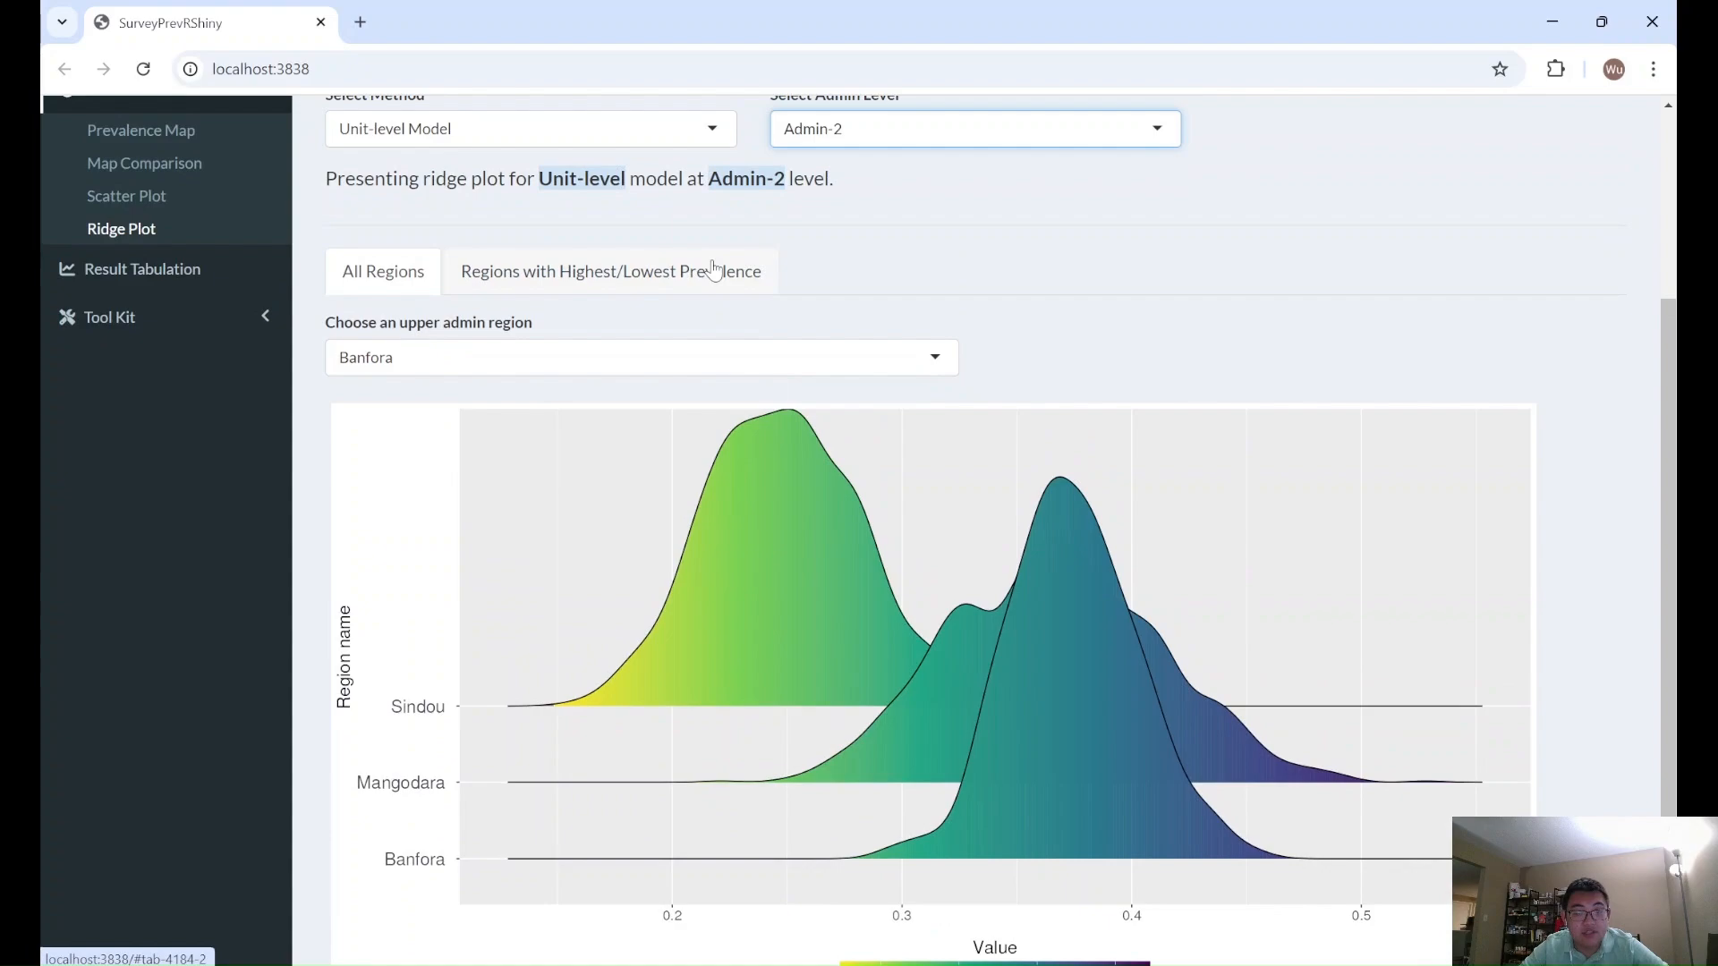
# - Show the ridge plot for the 4 regions with the highest and lowest prevalence, using the Long plot style
pyautogui.scroll(1, 778, 363)
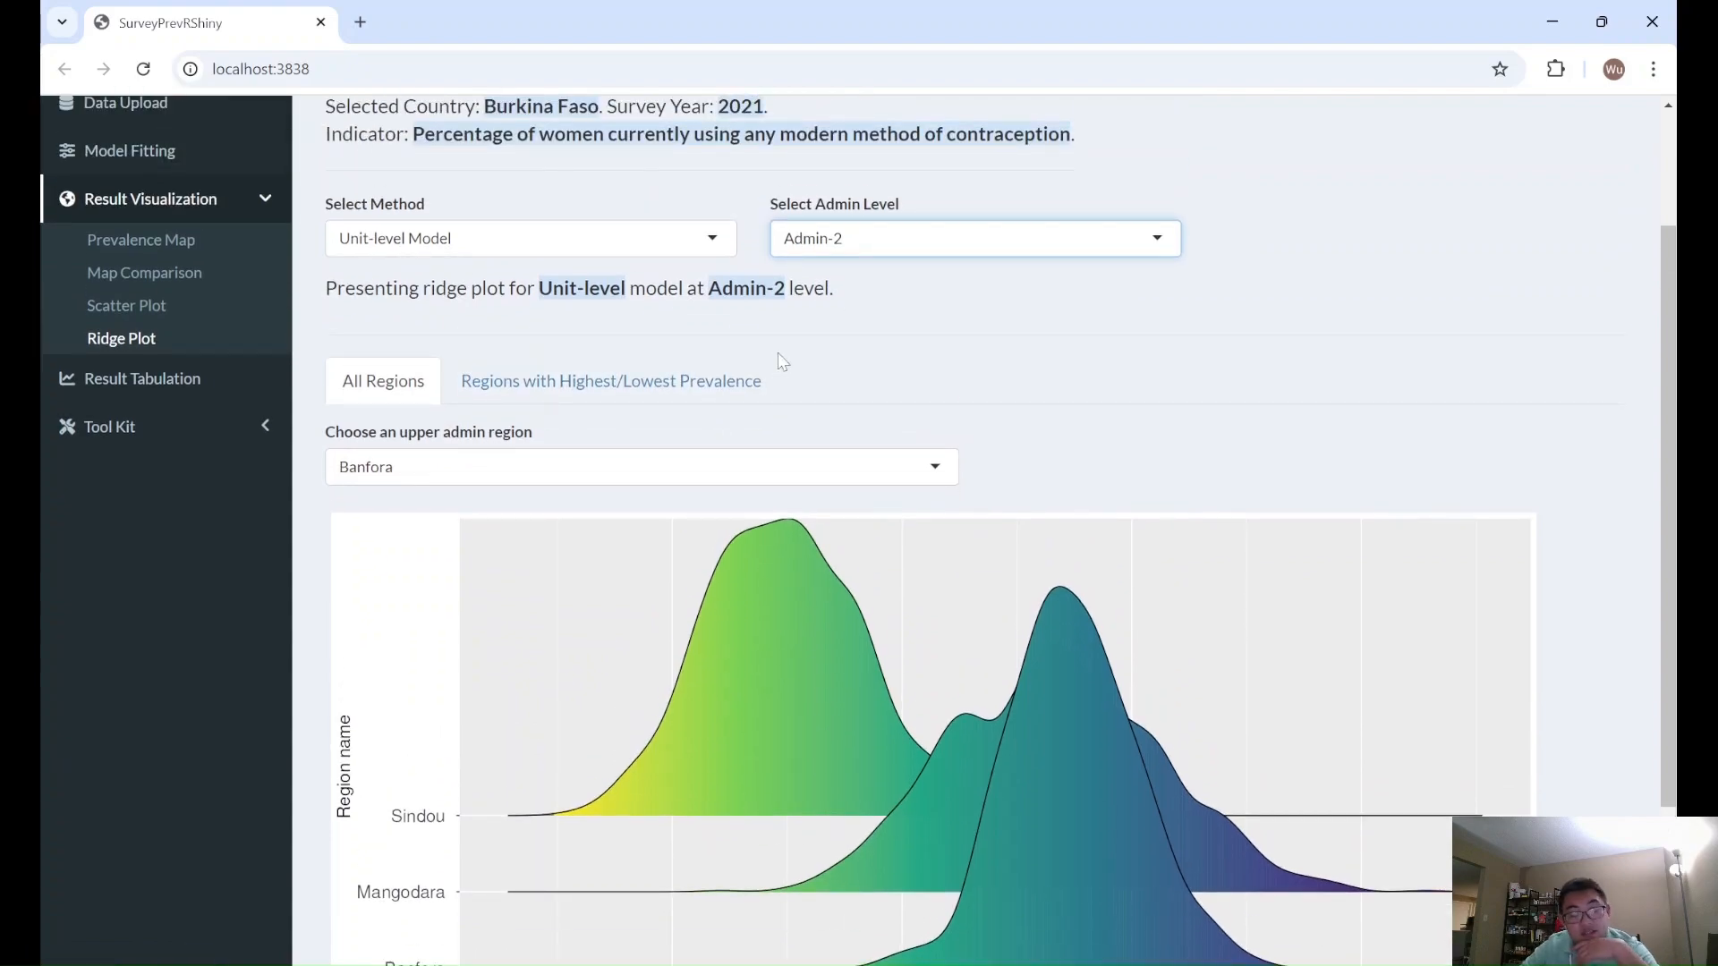
pyautogui.click(719, 383)
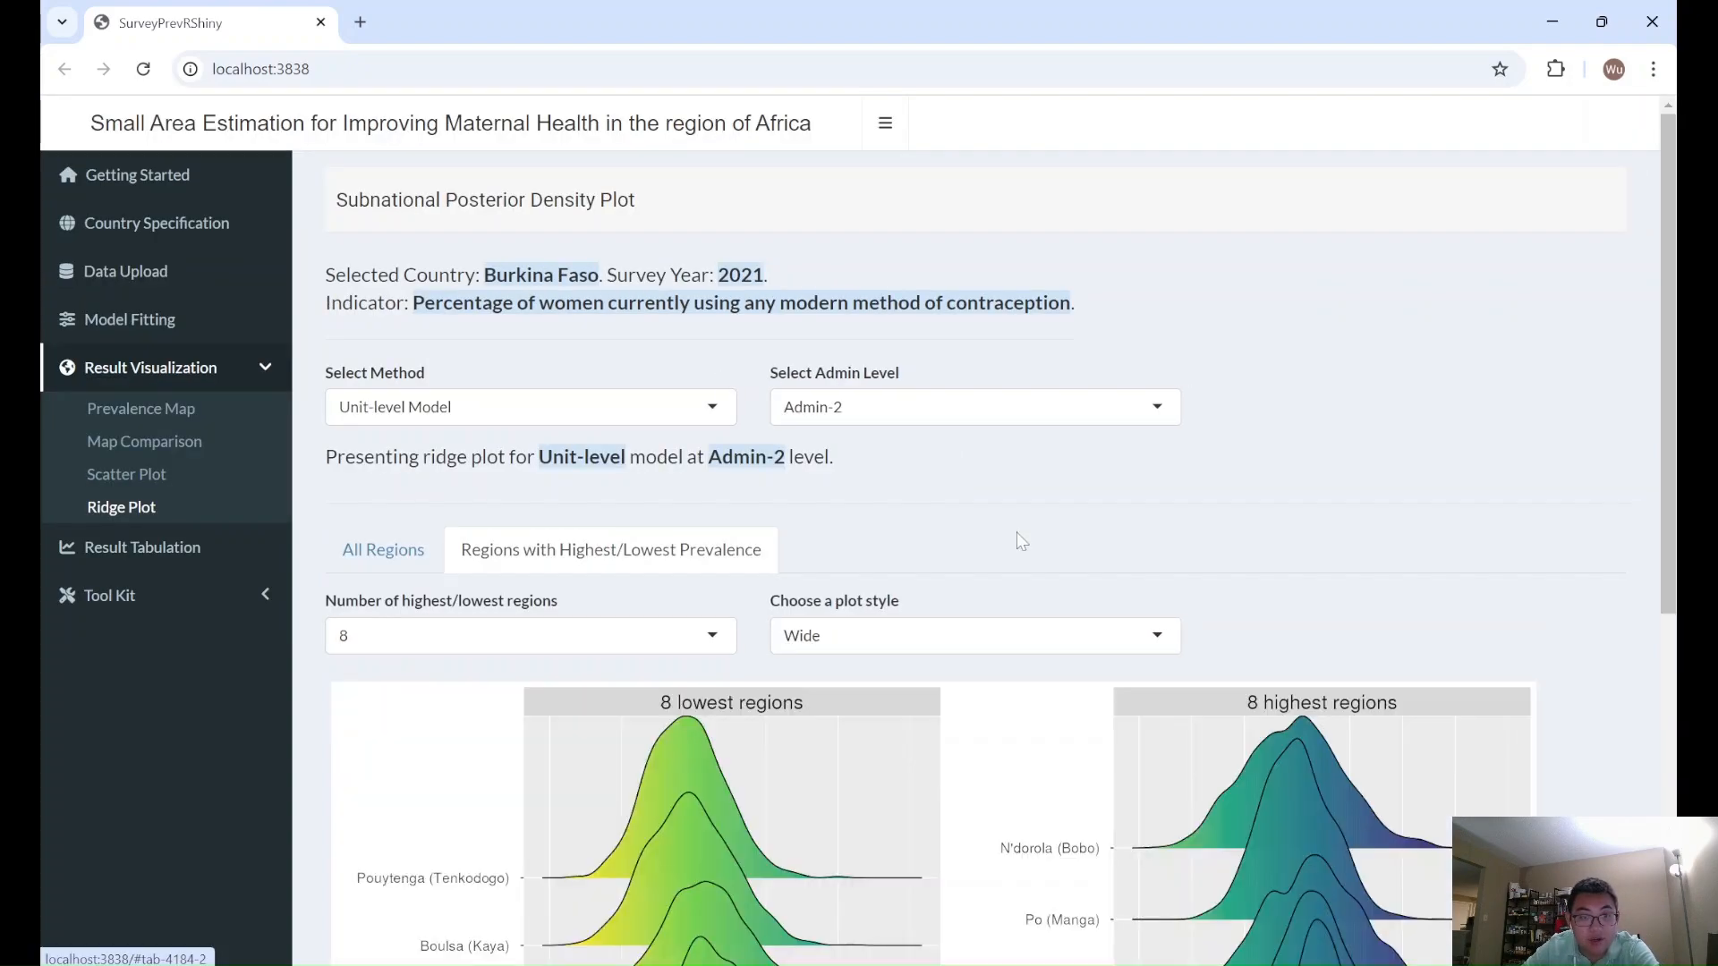
pyautogui.scroll(-4, 1017, 534)
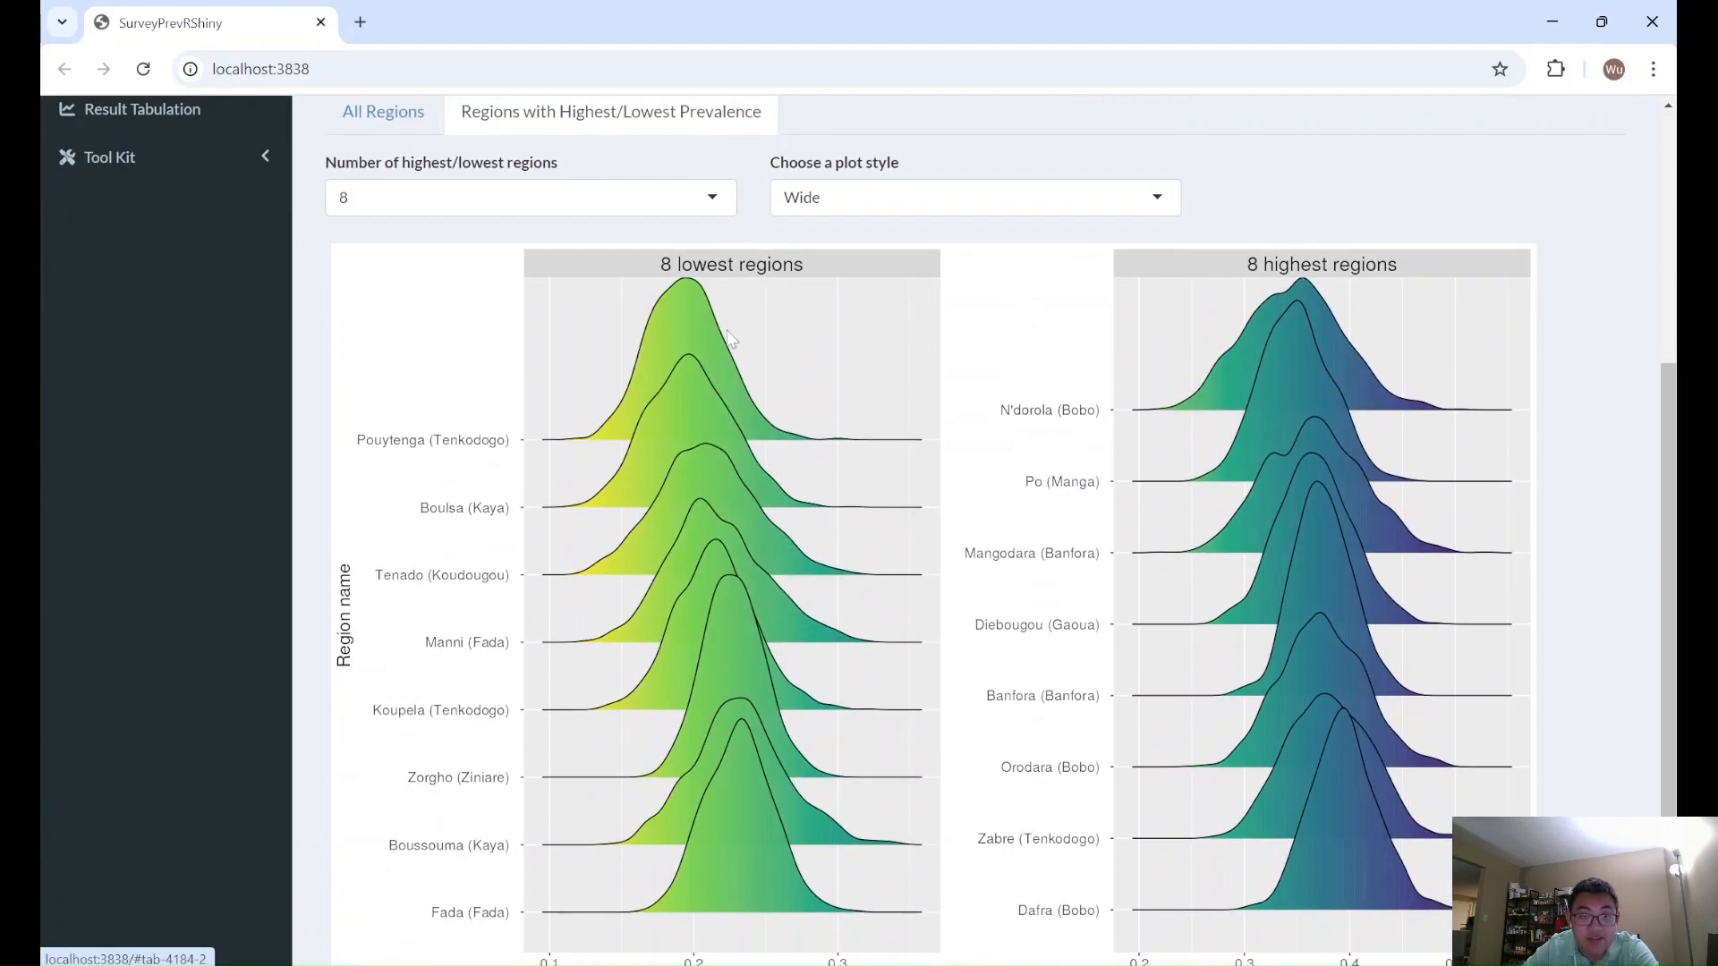
pyautogui.click(666, 198)
pyautogui.click(669, 295)
pyautogui.click(886, 197)
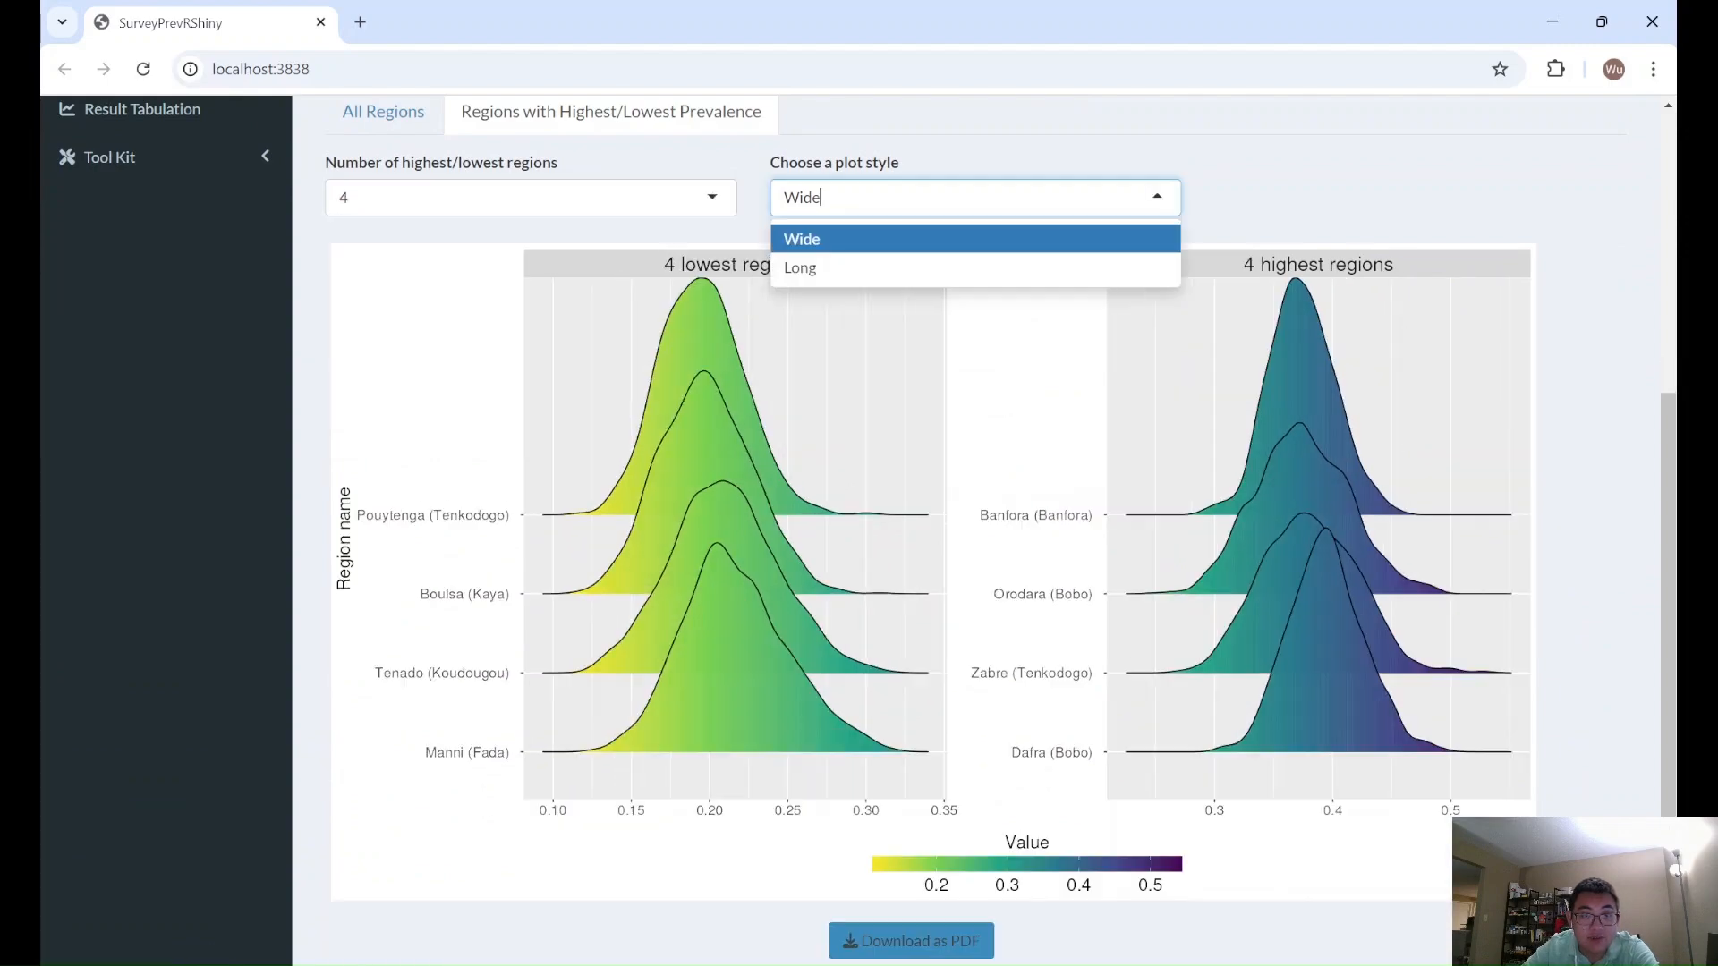
pyautogui.click(887, 269)
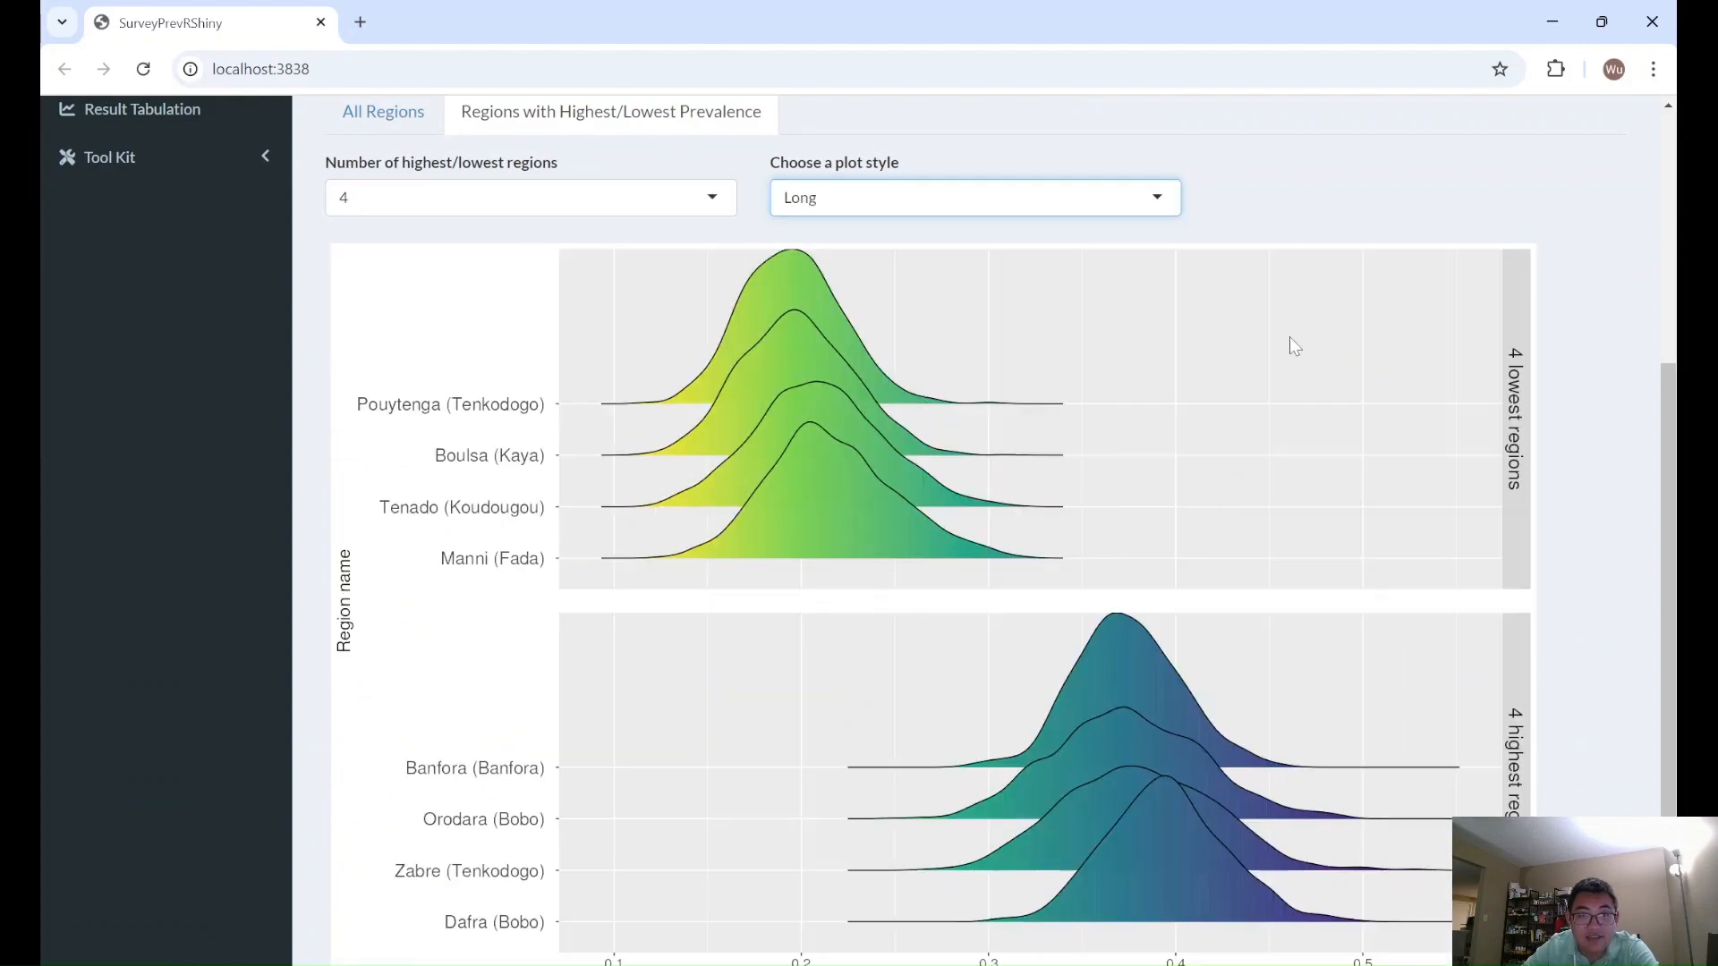
# - Review the ridge plot of the highest and lowest regions and download it as a PDF
pyautogui.scroll(-1, 1574, 487)
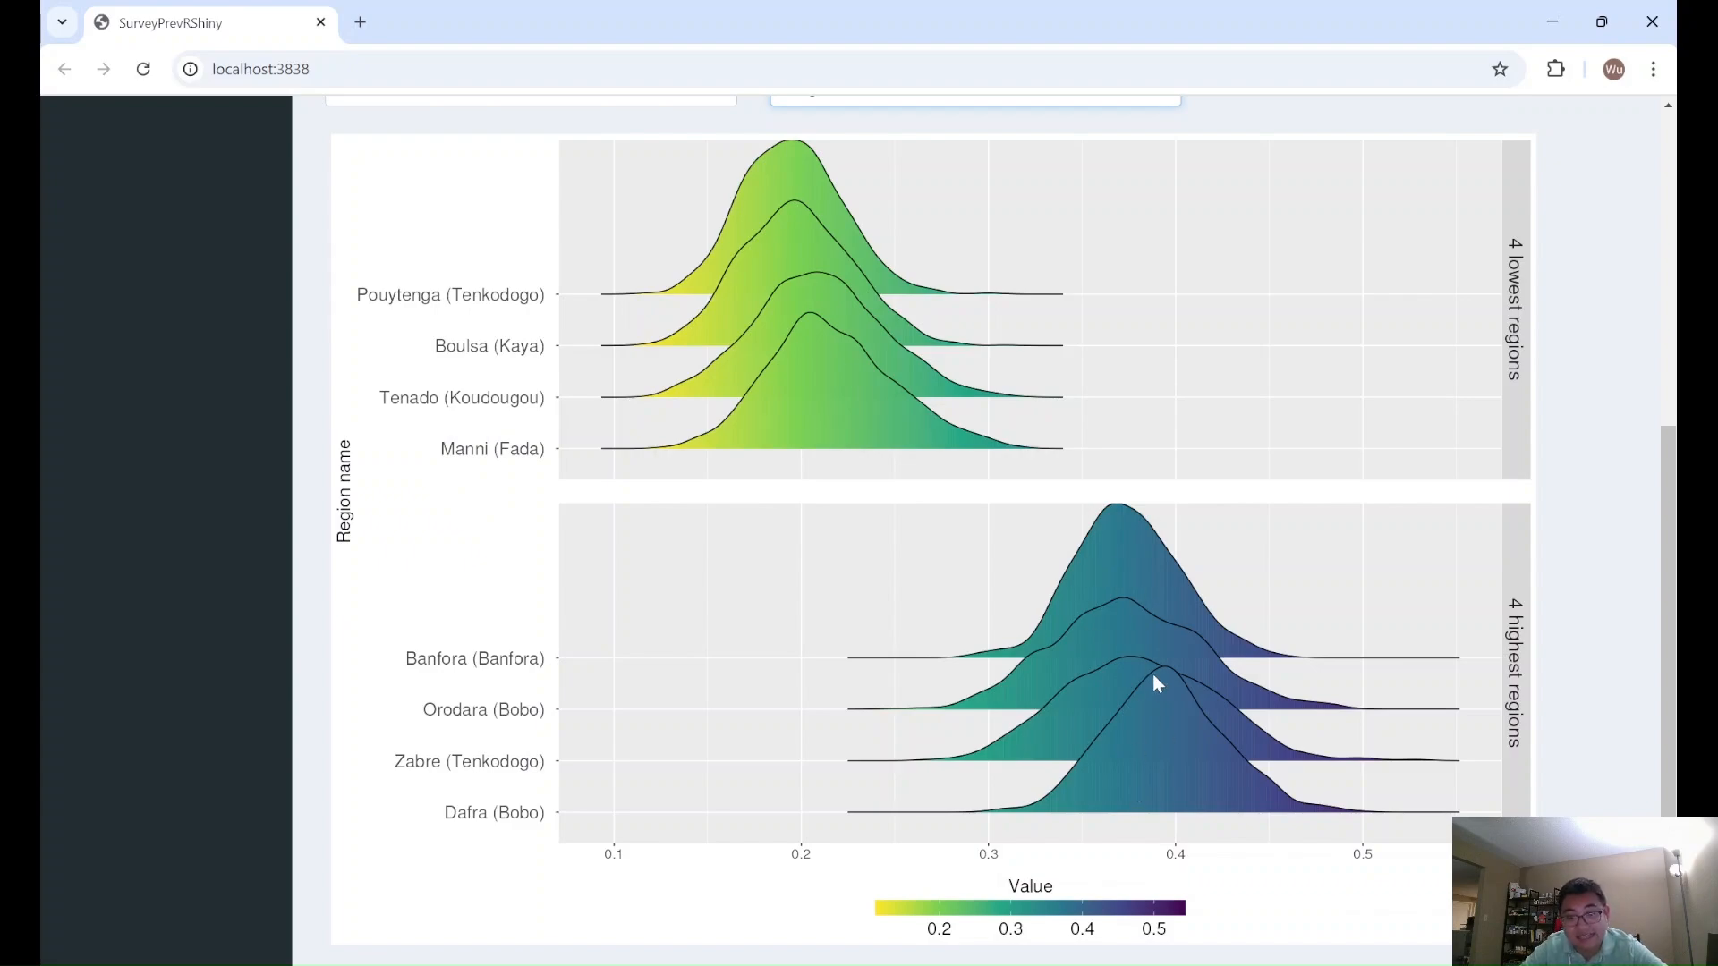
pyautogui.moveTo(1676, 701); pyautogui.dragTo(1677, 739)
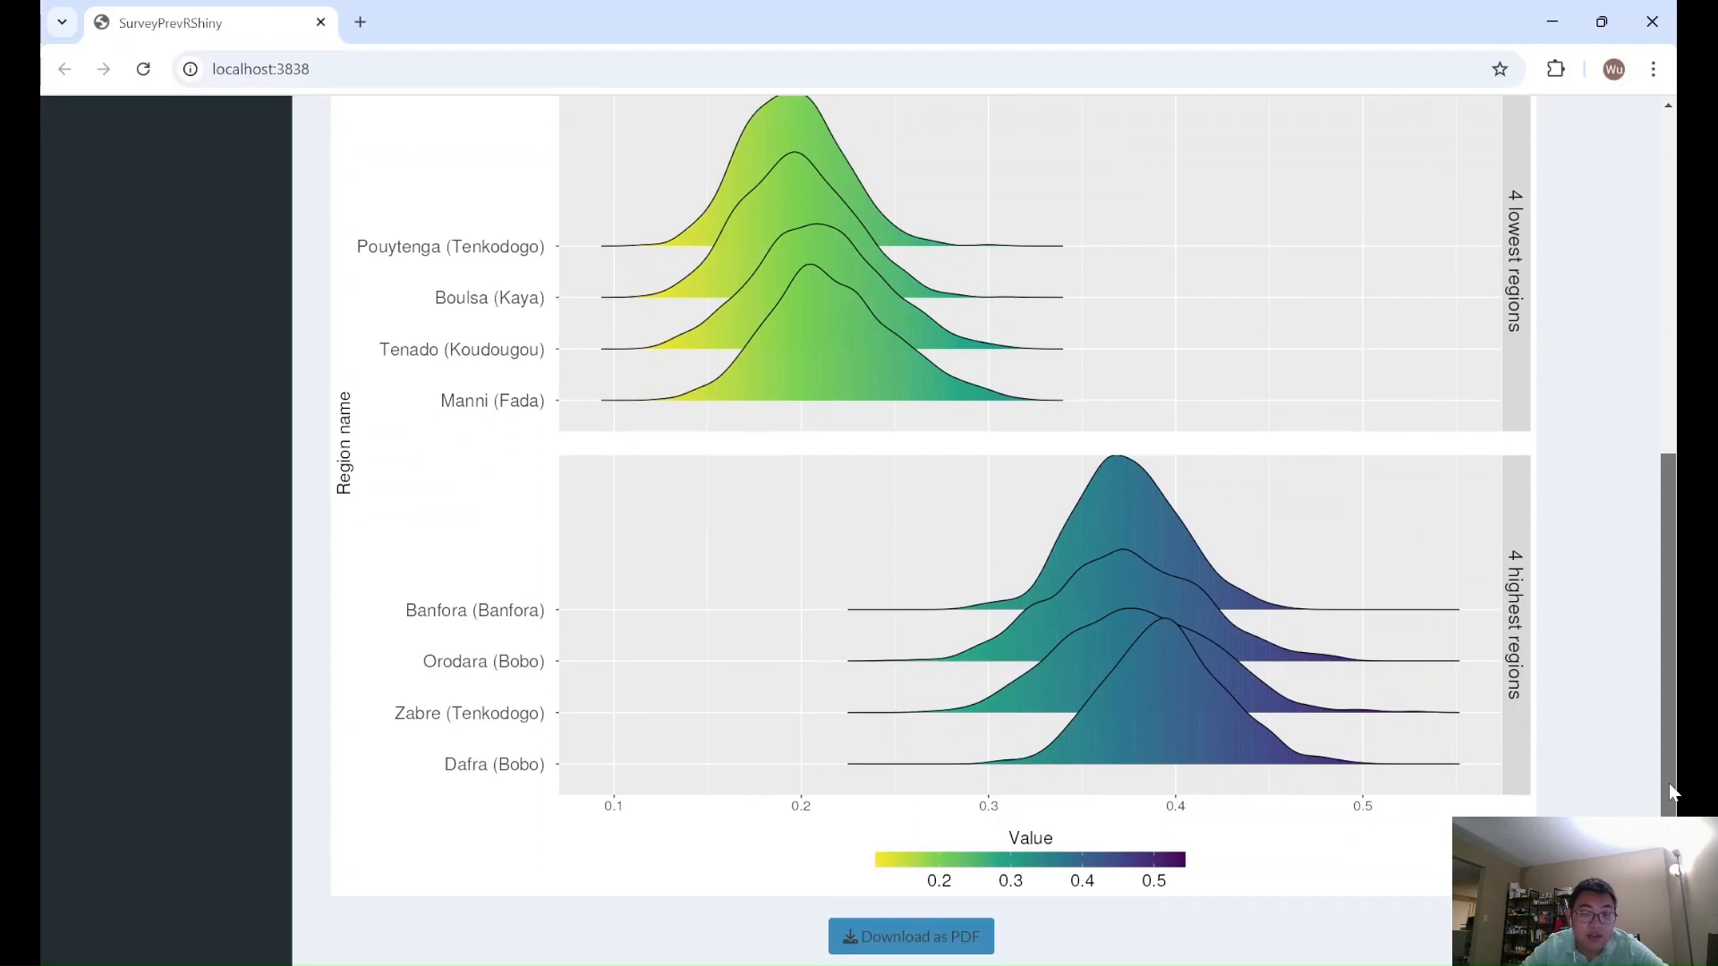
pyautogui.click(892, 950)
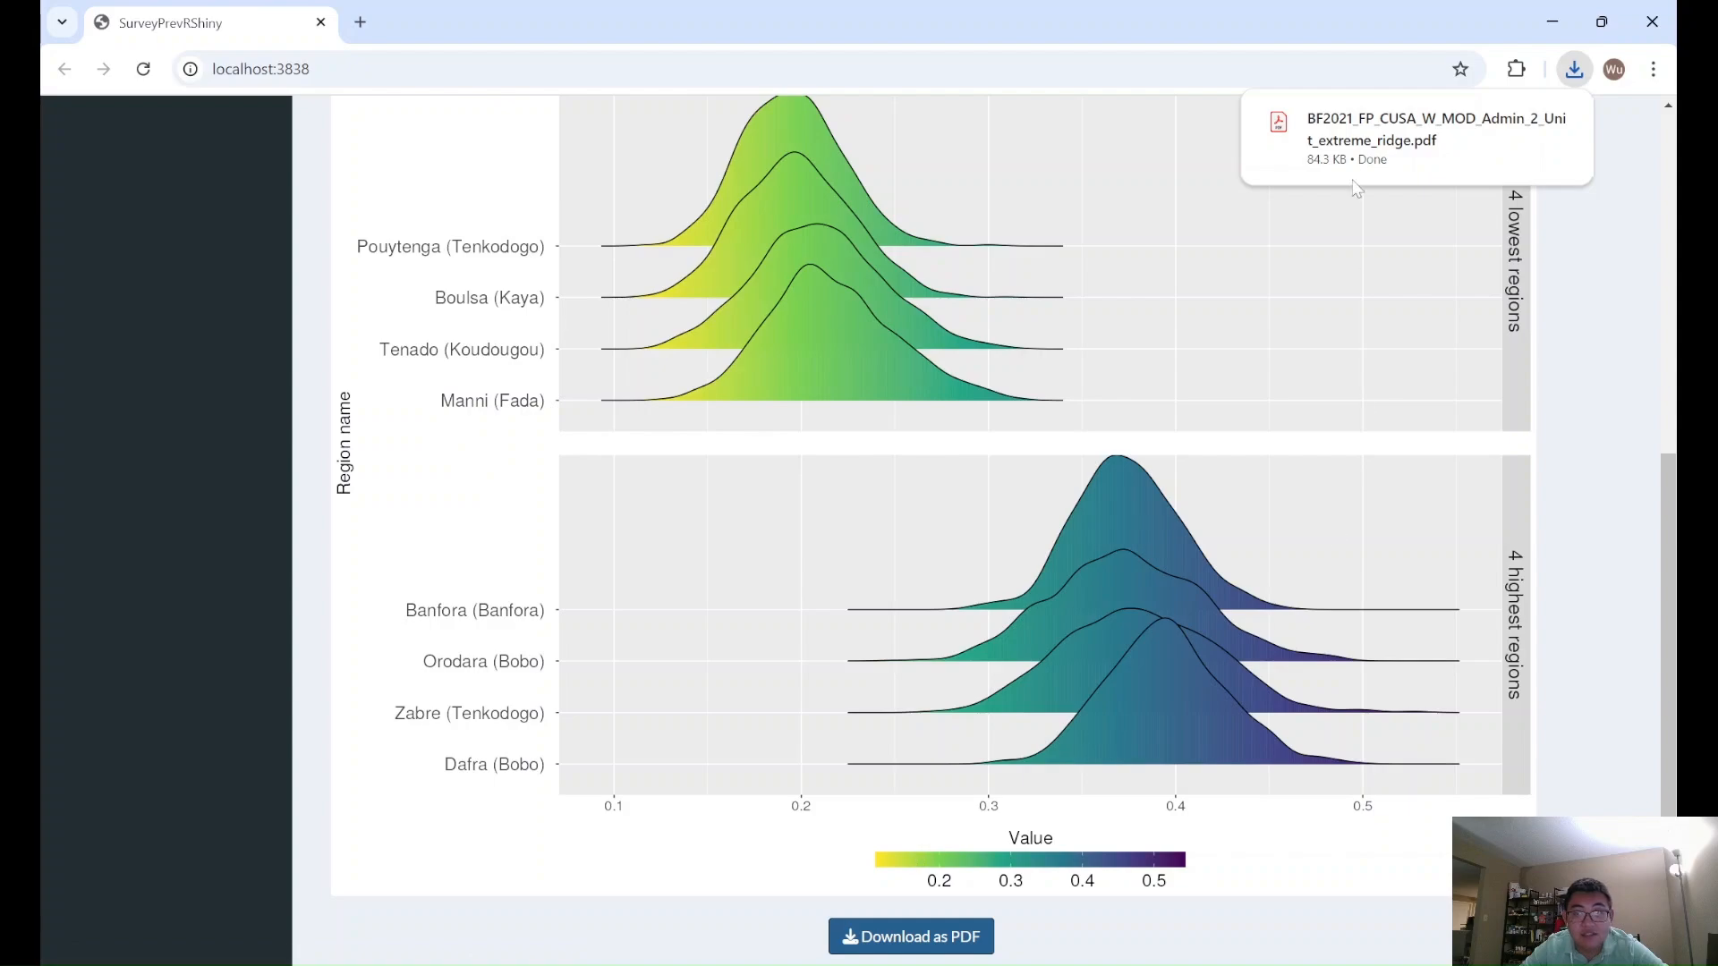
# - Return to the prevalence map, disable its interactive mode, and review the static Admin-2 exceedance probability map for the Unit-level Model
pyautogui.scroll(7, 1246, 537)
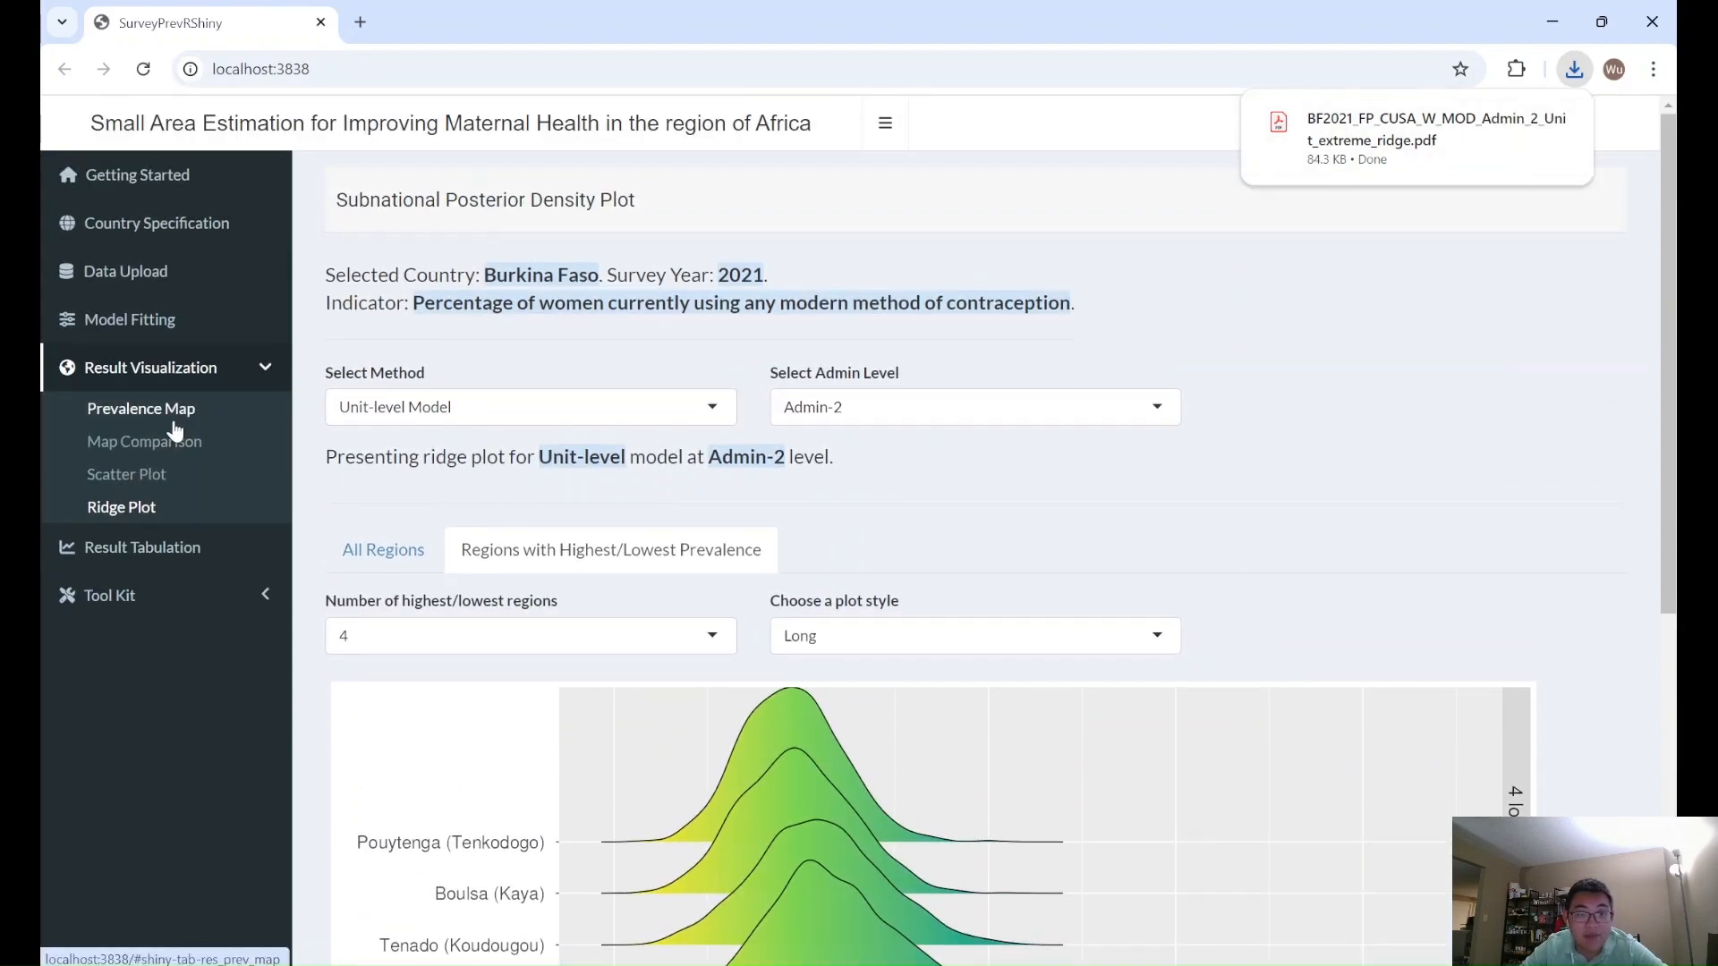
pyautogui.click(175, 430)
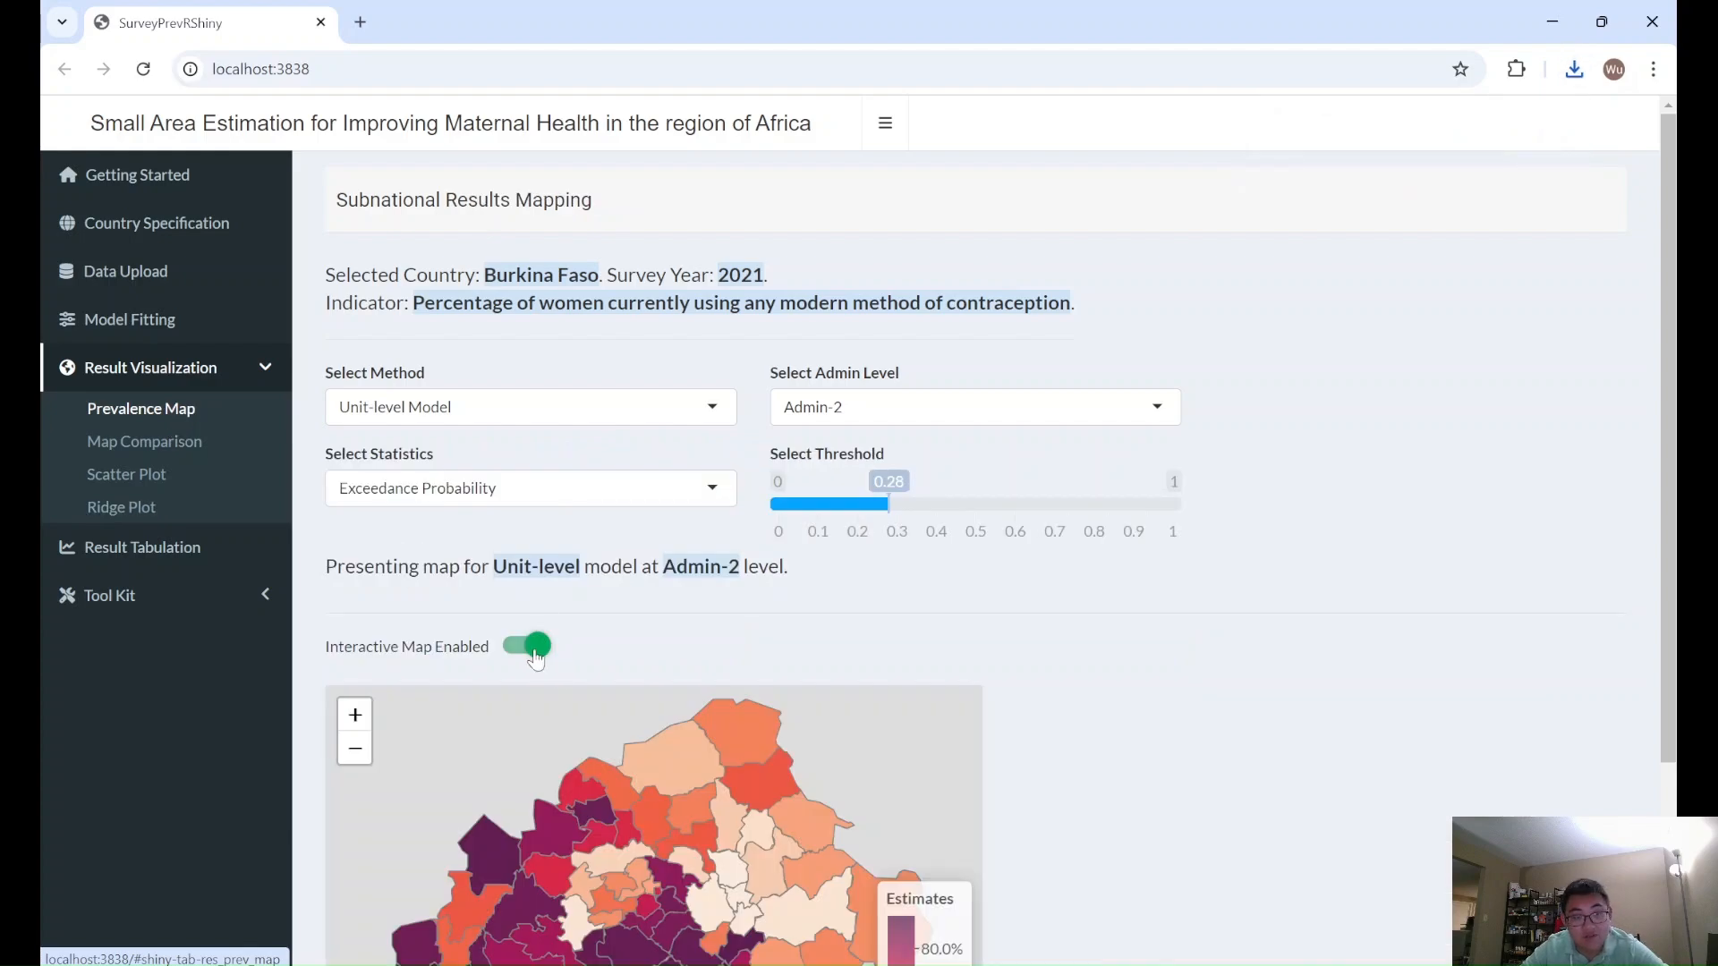
pyautogui.click(536, 658)
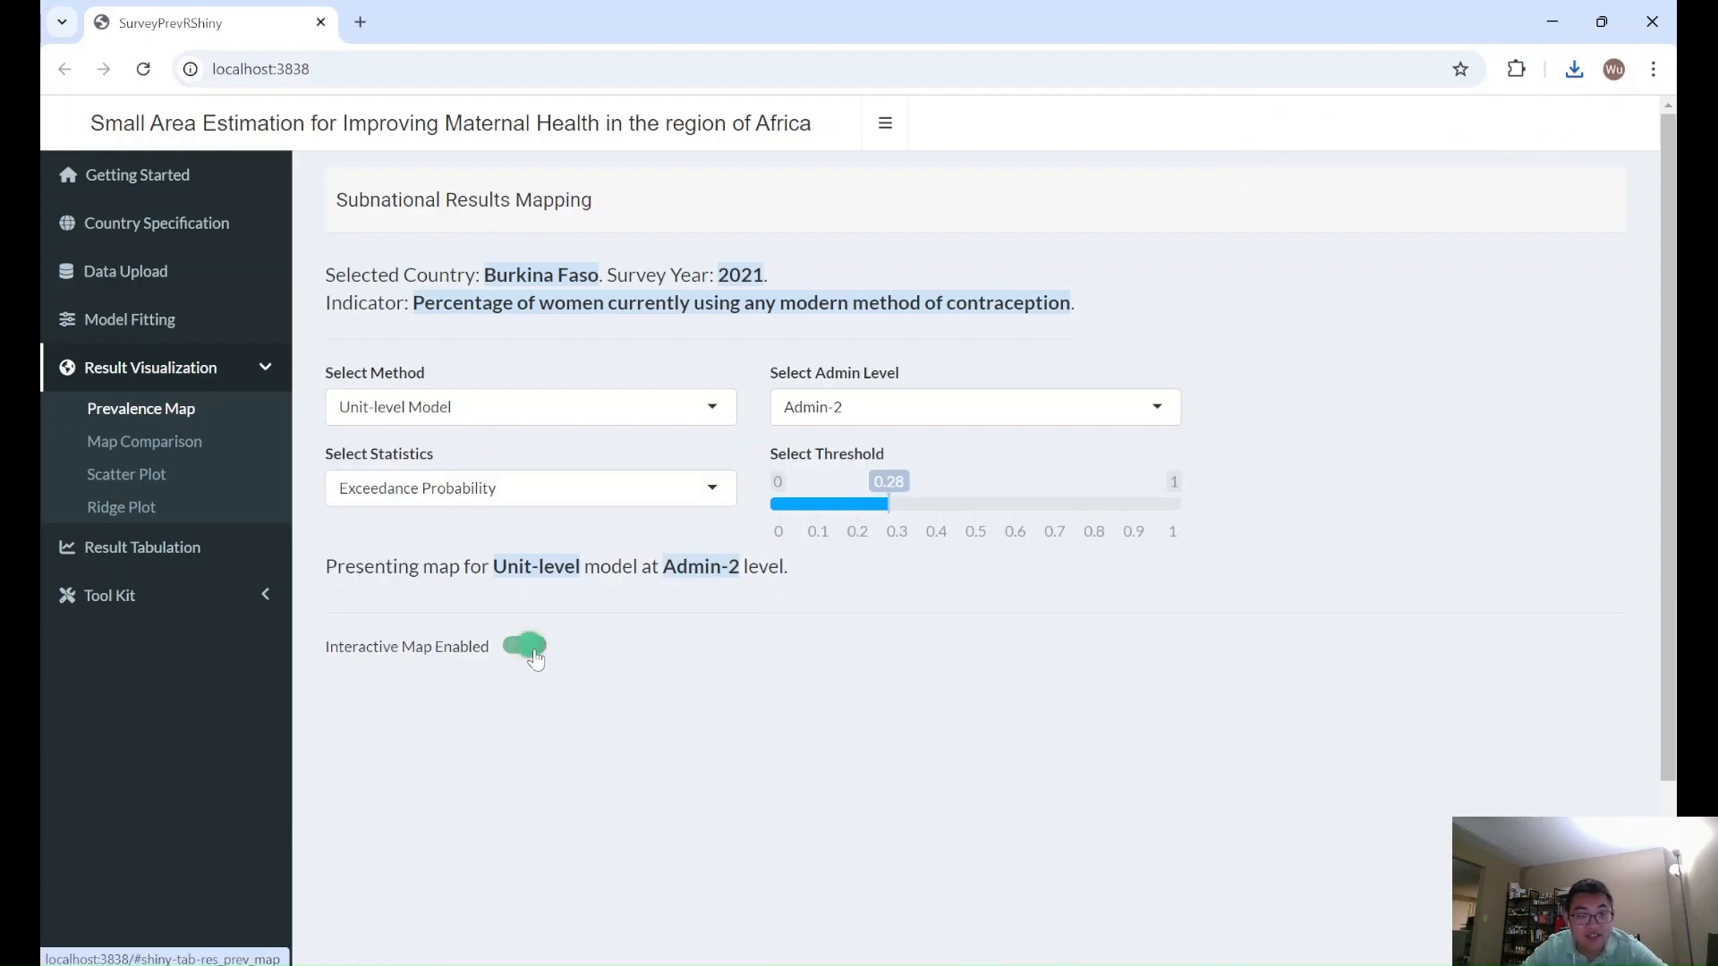
pyautogui.scroll(-3, 1188, 662)
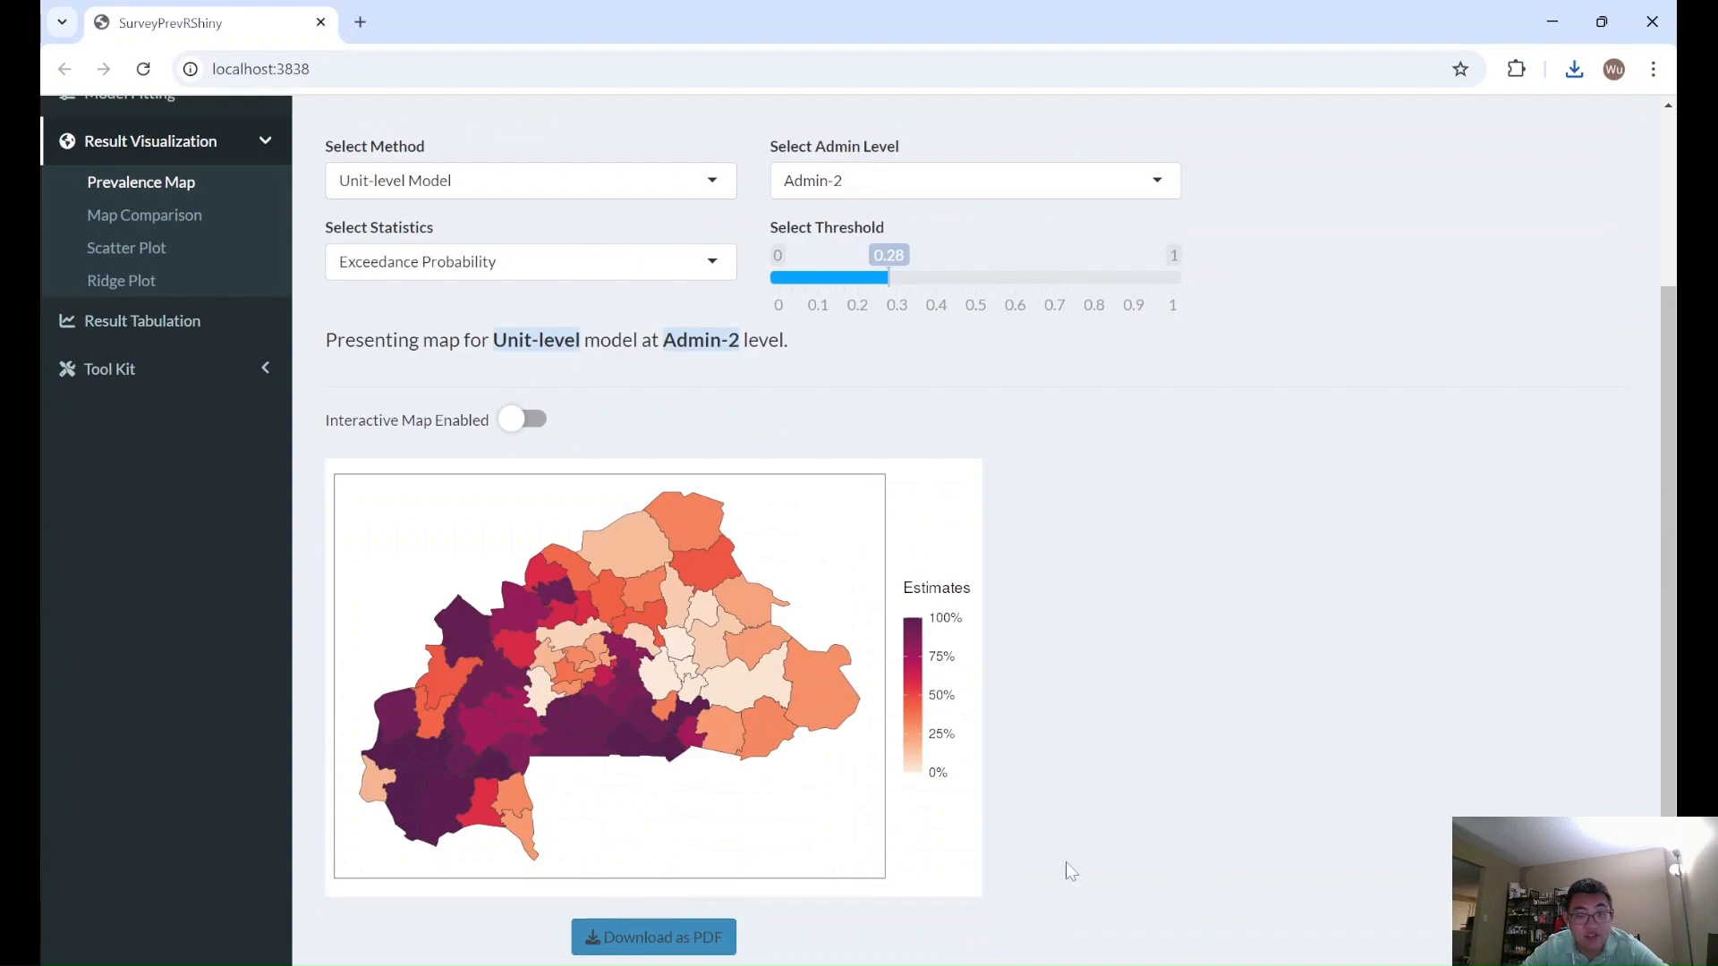
pyautogui.scroll(3, 1234, 567)
pyautogui.scroll(-3, 1233, 573)
pyautogui.scroll(1, 1233, 576)
pyautogui.scroll(1, 1233, 577)
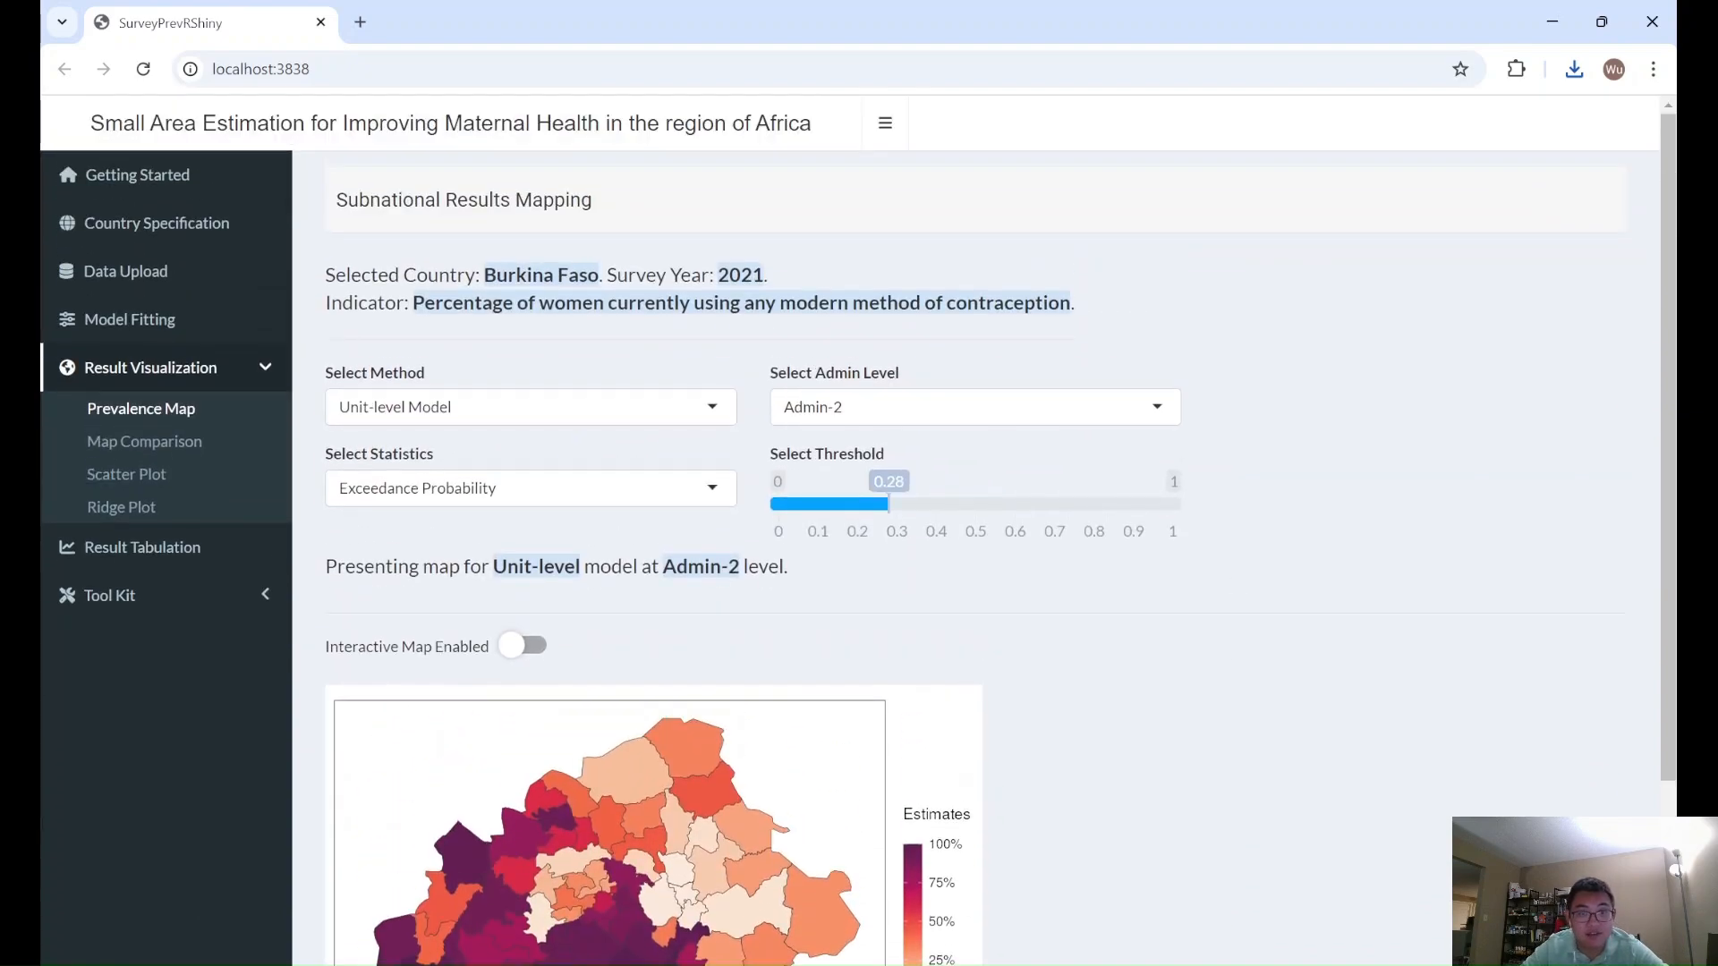
# - Tabulate the Unit-level Model estimates at Admin-1 and review the resulting table
pyautogui.click(234, 567)
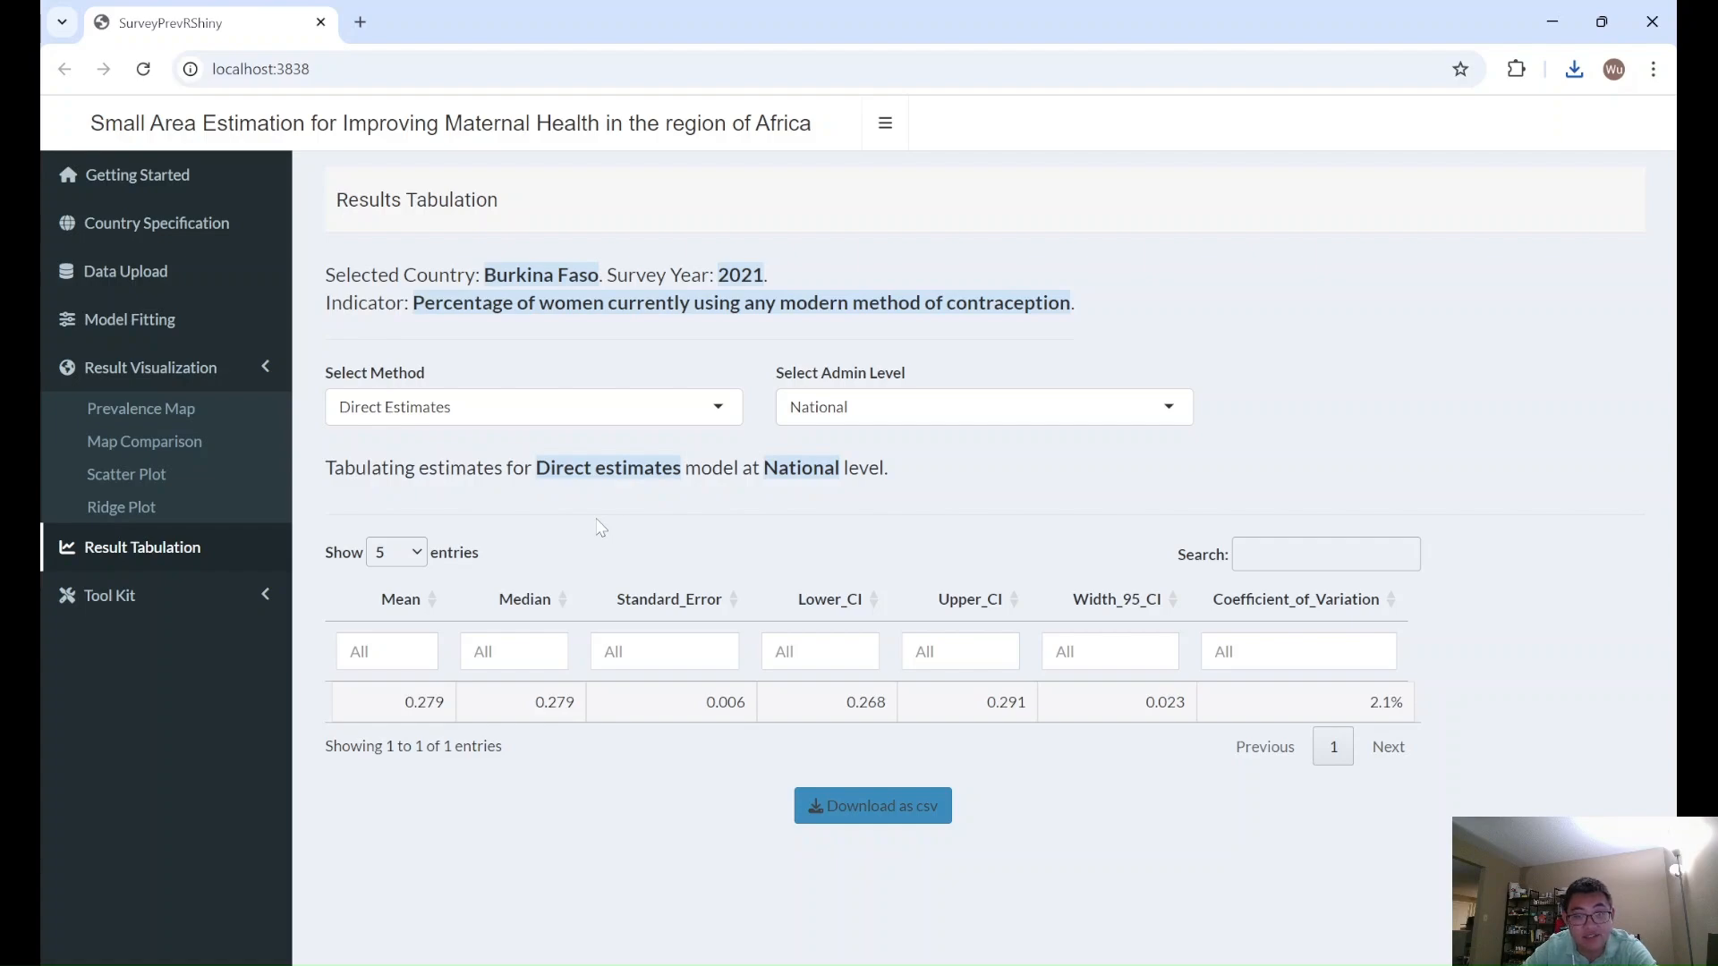
pyautogui.click(597, 422)
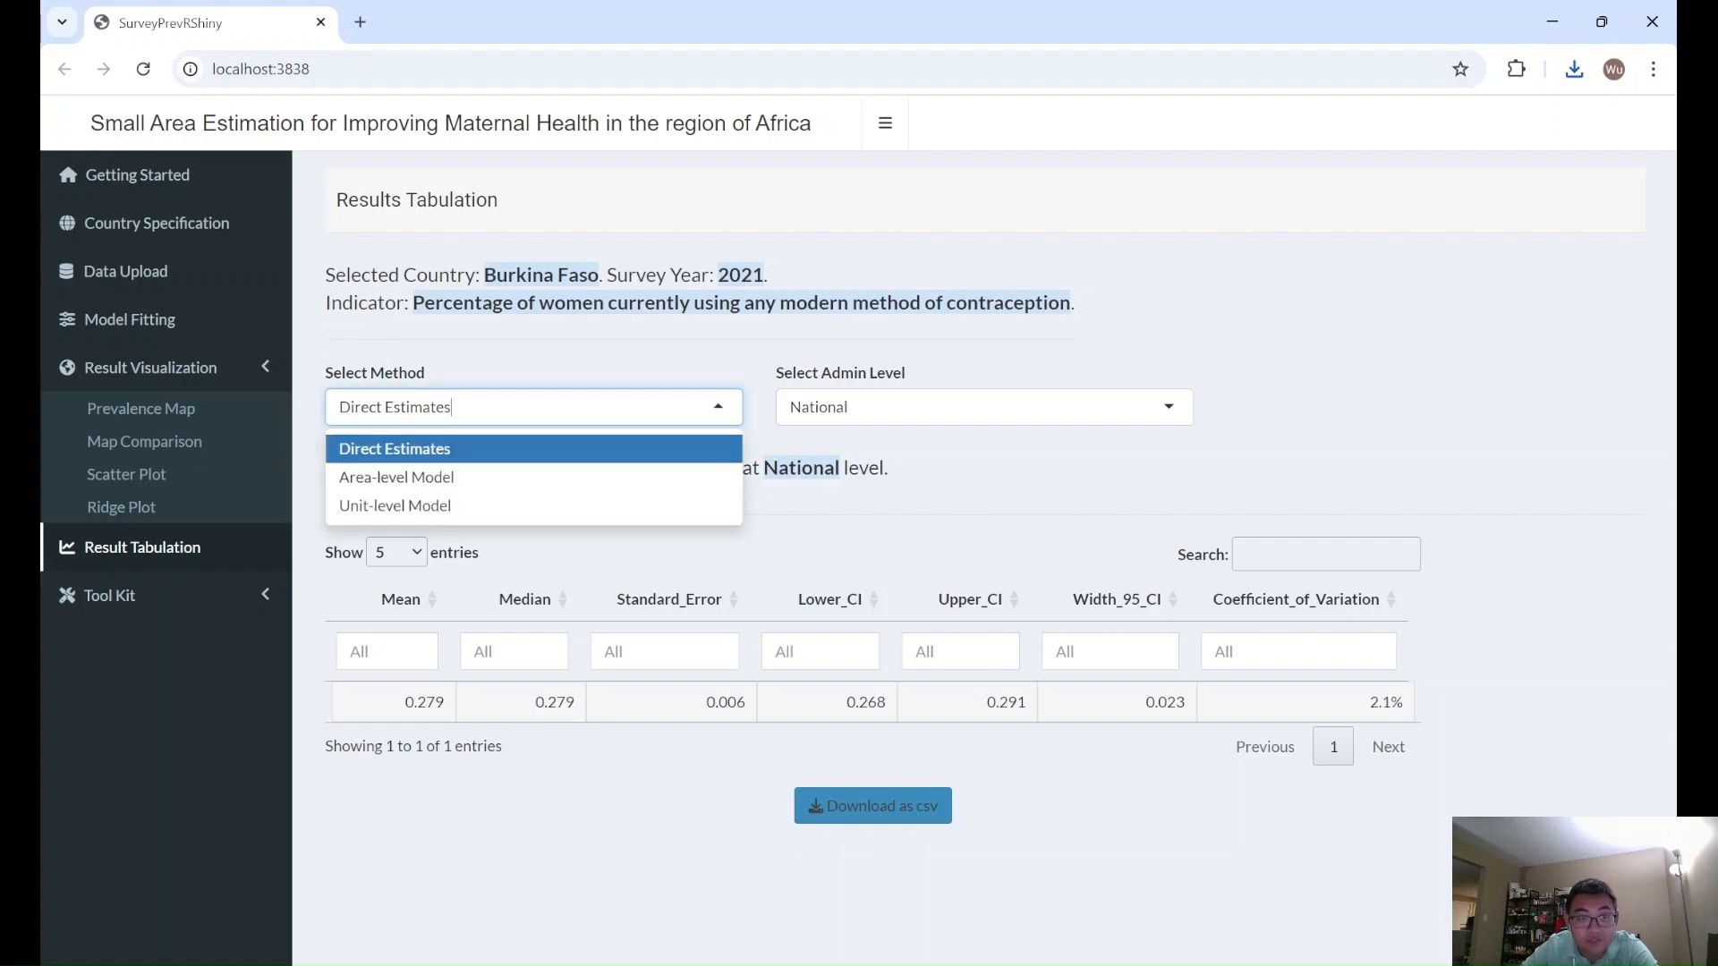
pyautogui.click(578, 479)
pyautogui.click(599, 419)
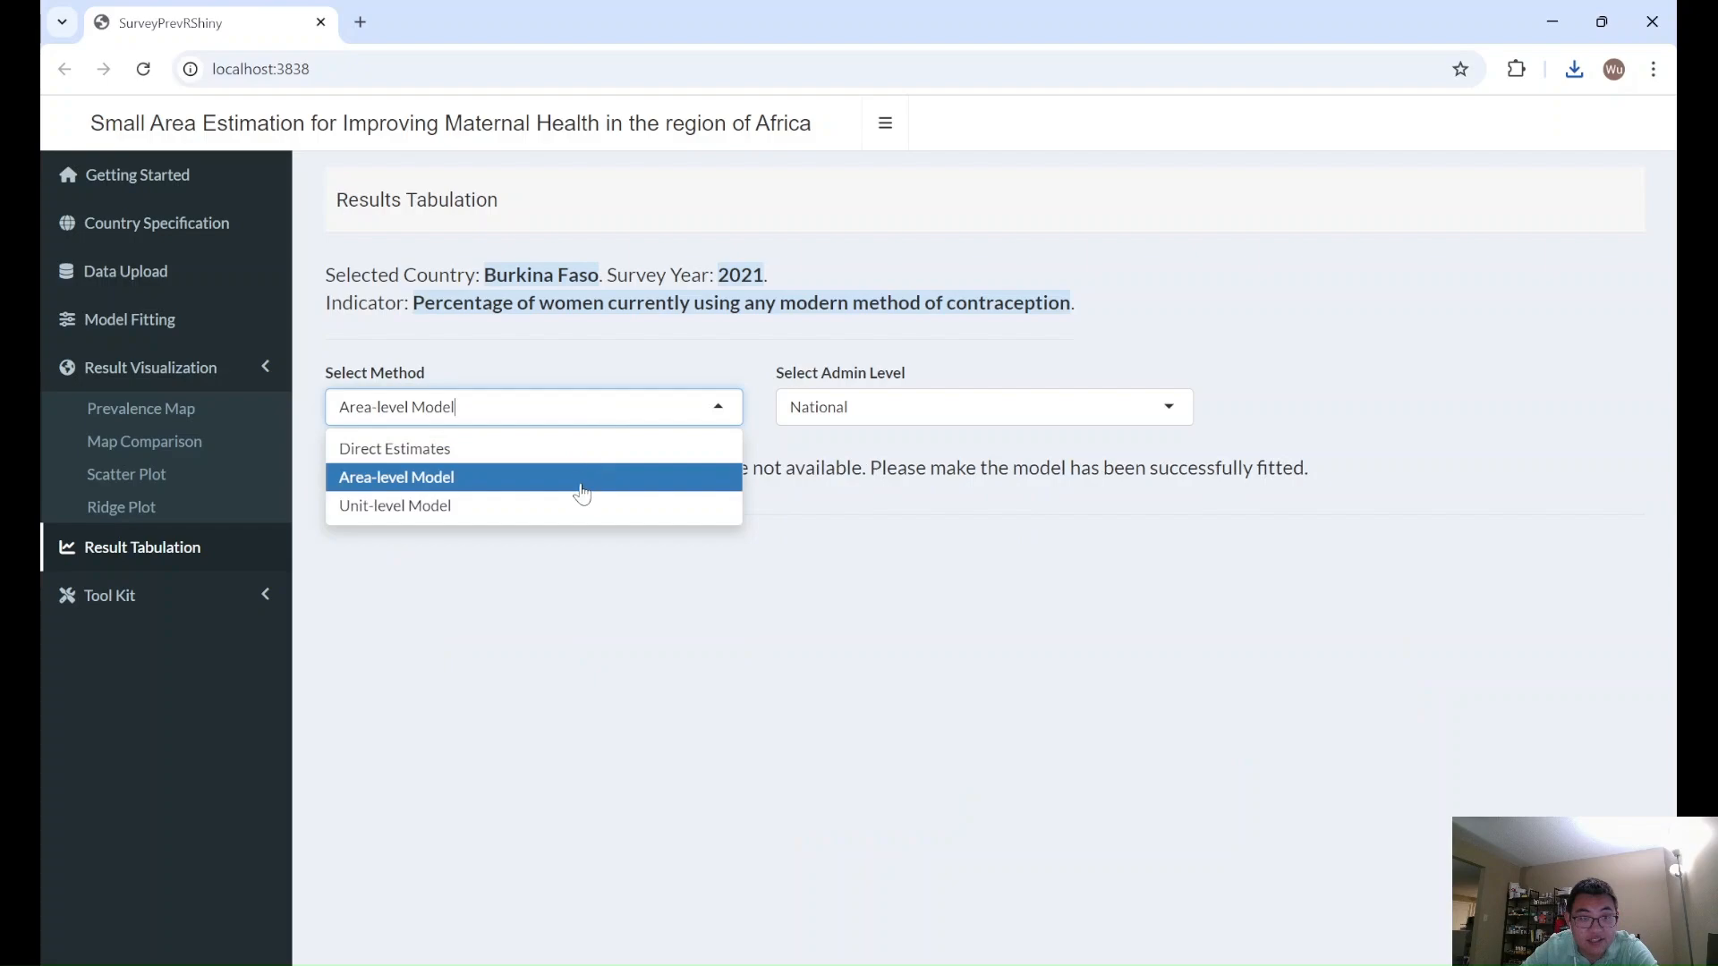
pyautogui.click(572, 503)
pyautogui.click(859, 397)
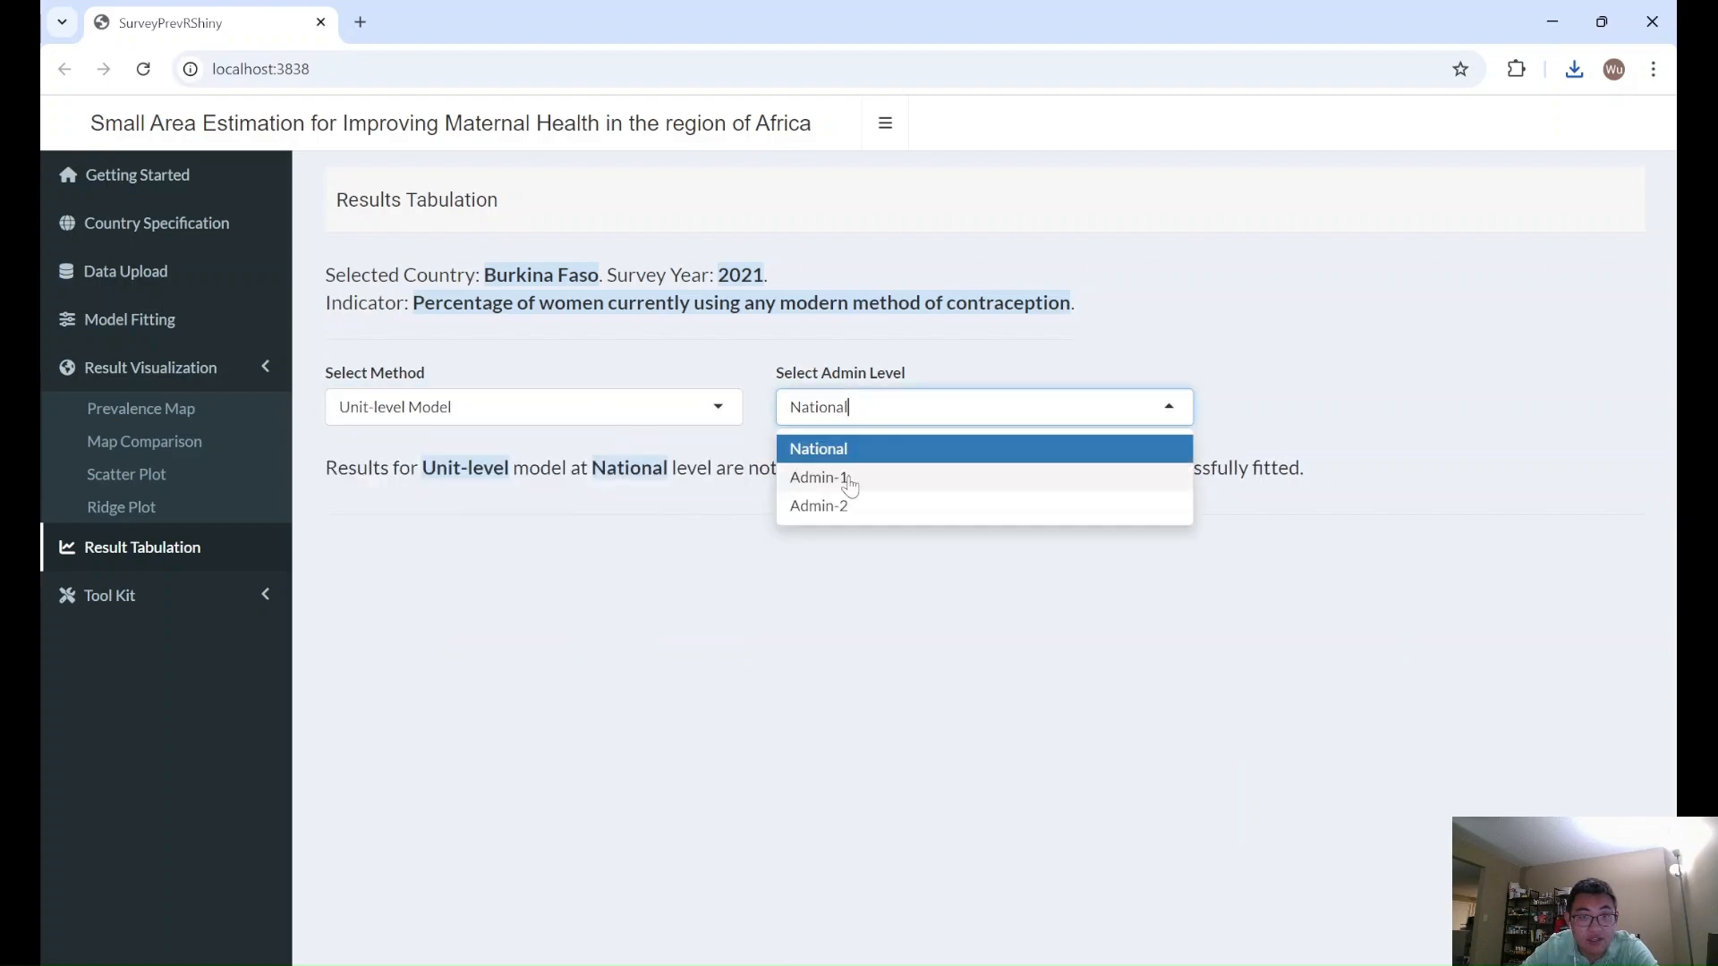
pyautogui.click(846, 476)
pyautogui.scroll(-1, 850, 479)
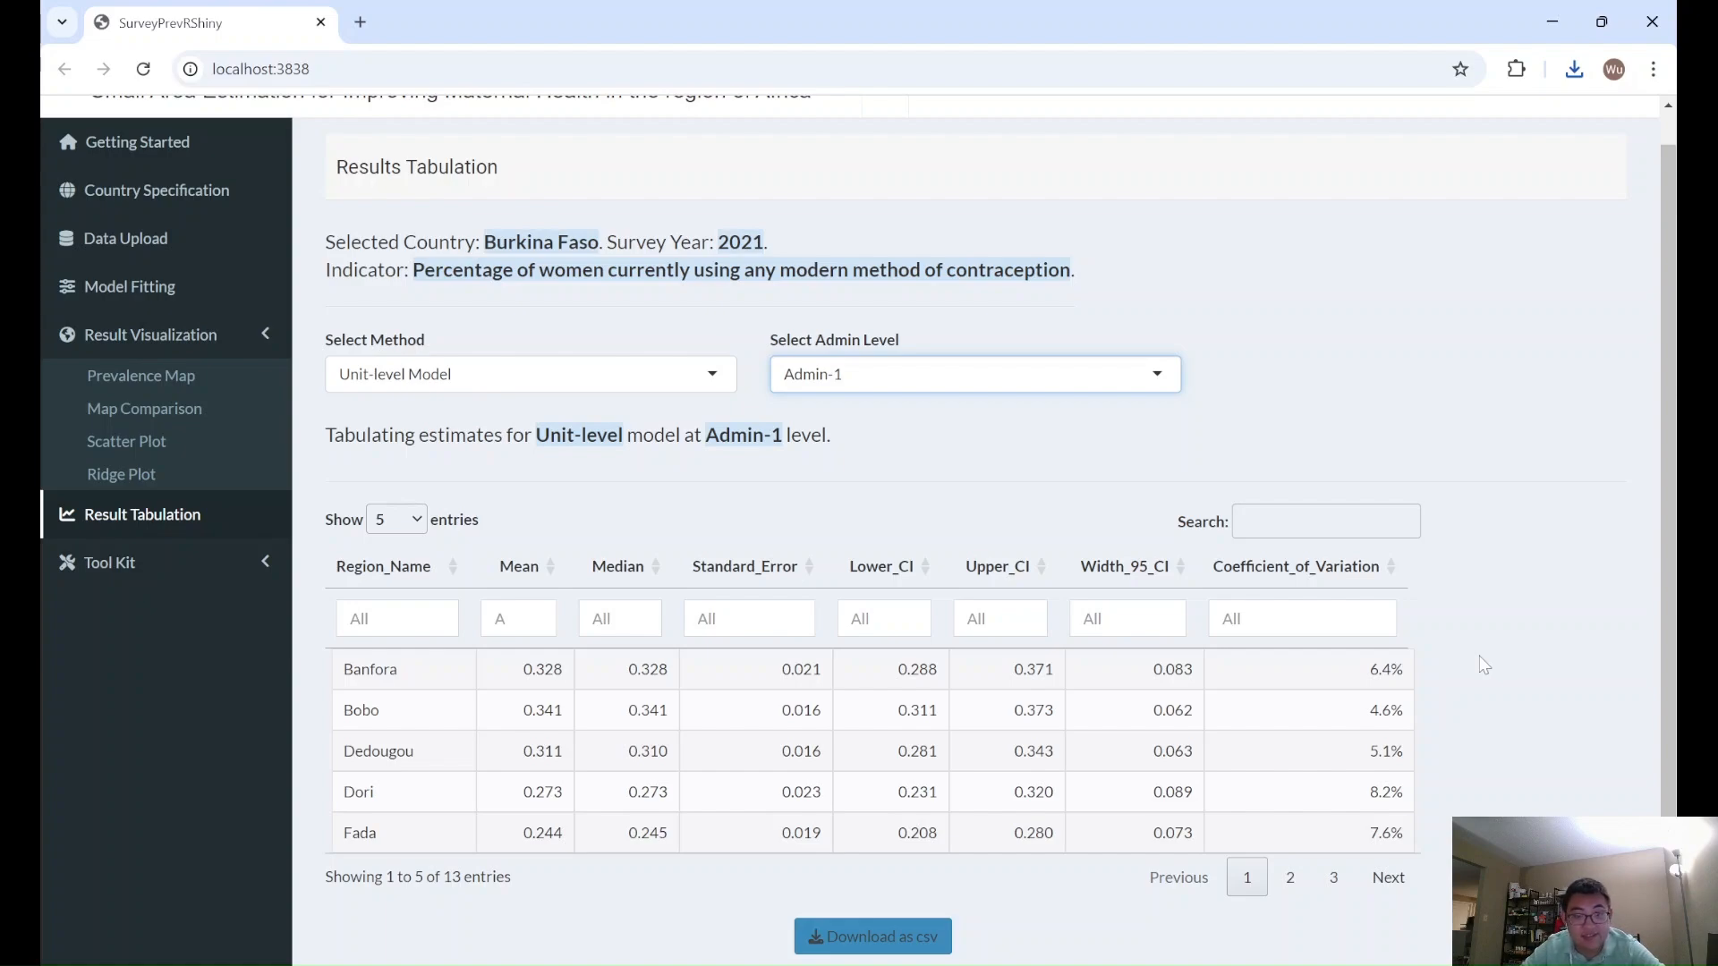
pyautogui.scroll(1, 1480, 662)
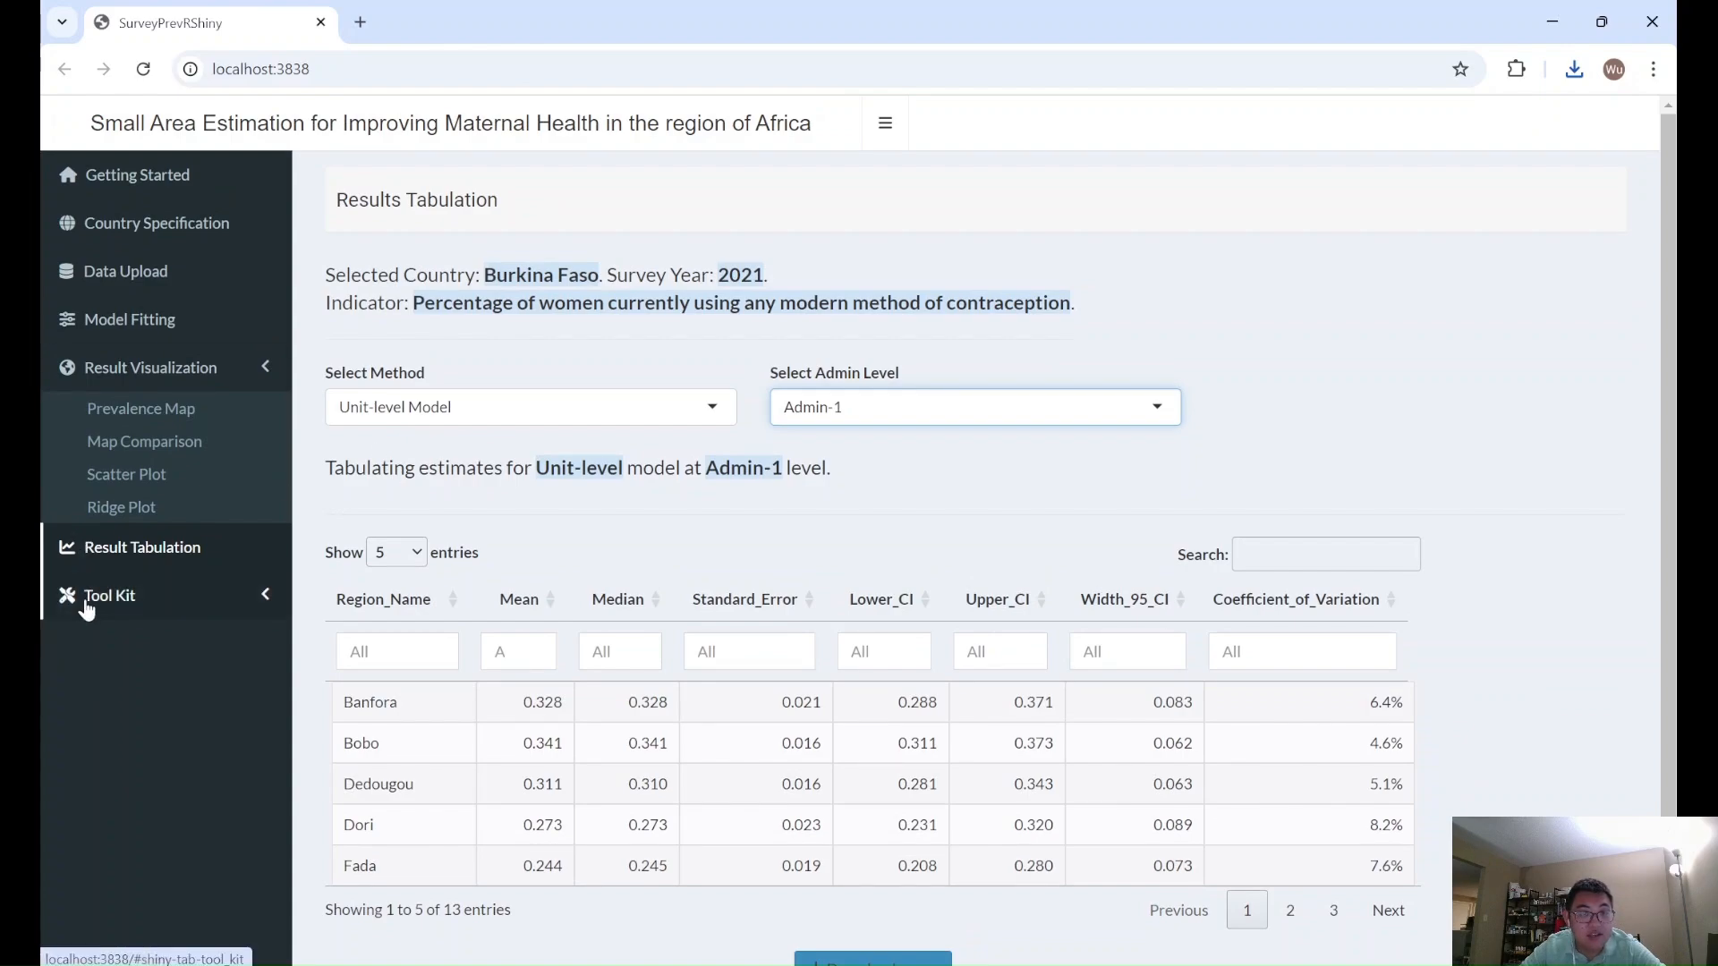
pyautogui.click(190, 637)
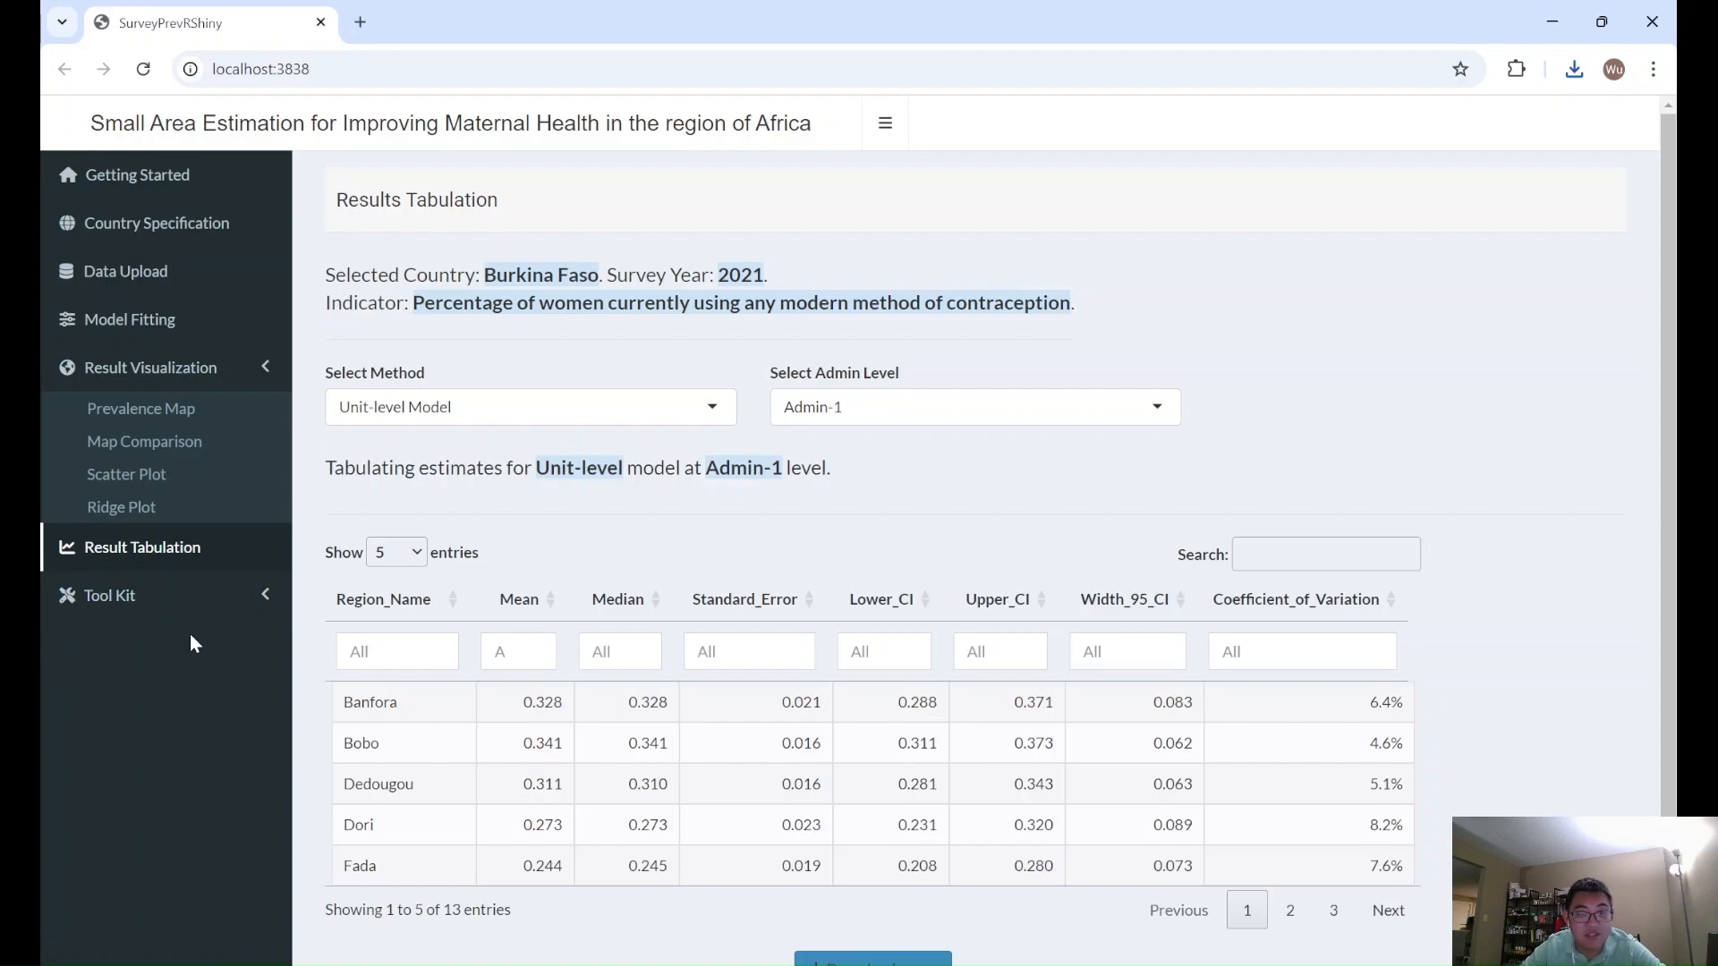